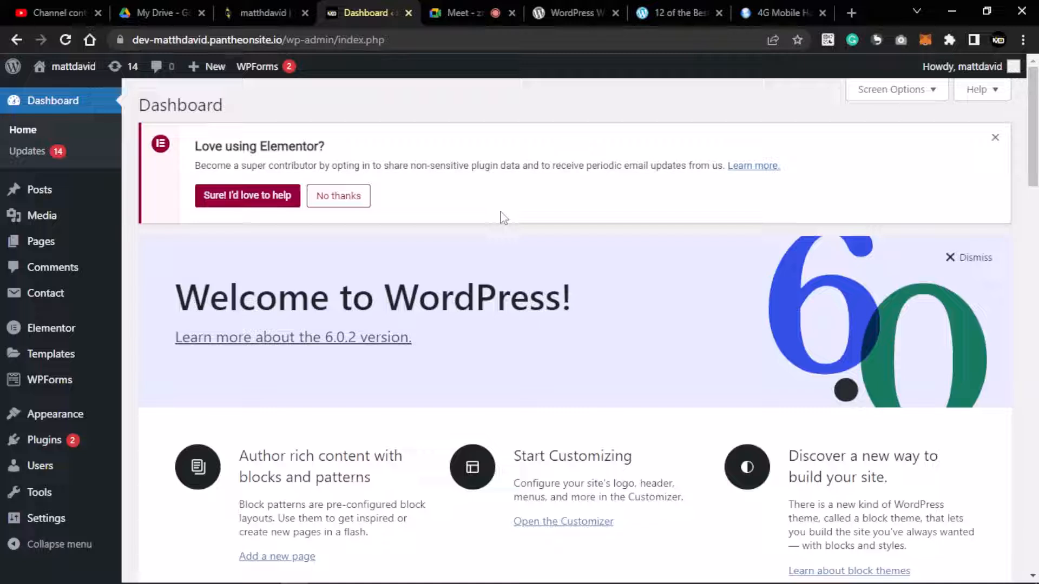
# Open the list of contact forms from the WordPress dashboard
pyautogui.scroll(-5, 556, 293)
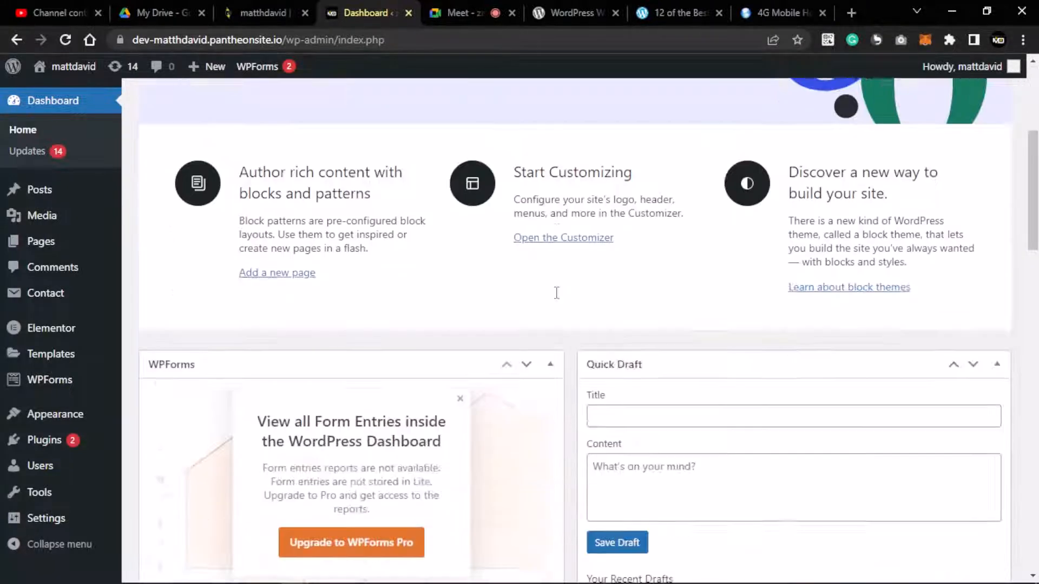
pyautogui.scroll(5, 556, 293)
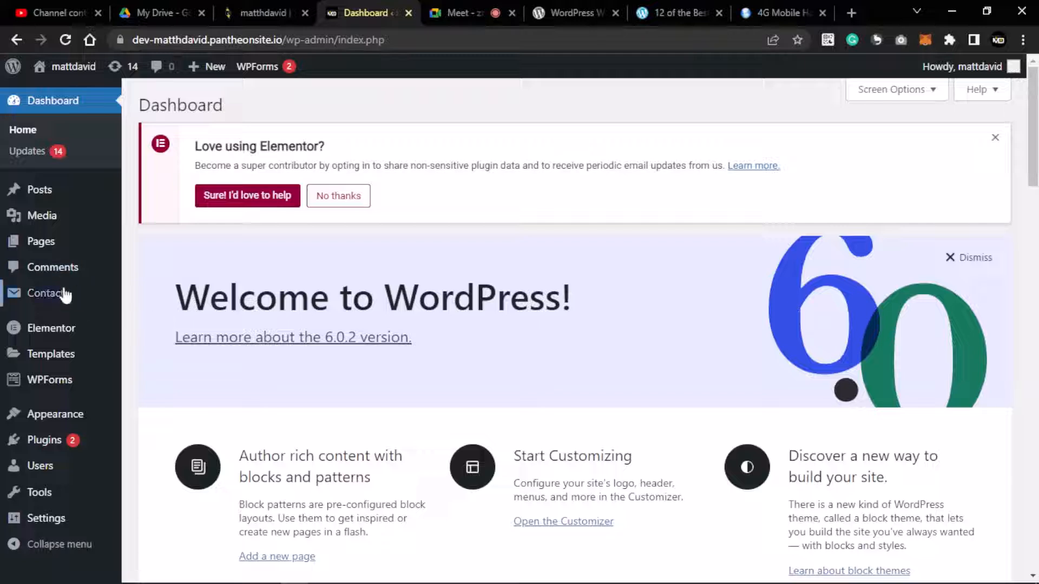
pyautogui.moveTo(122, 292)
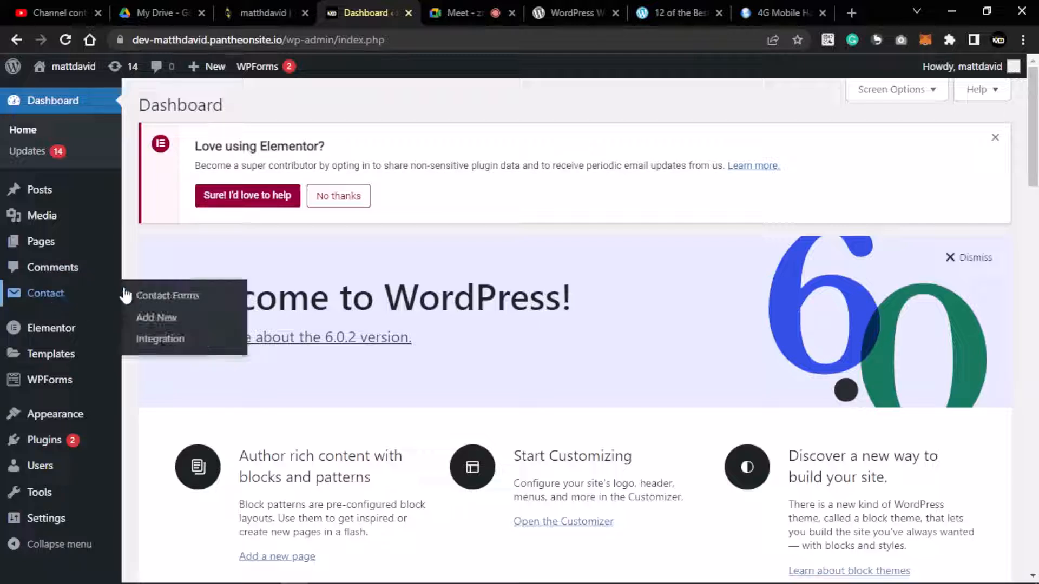
pyautogui.click(57, 295)
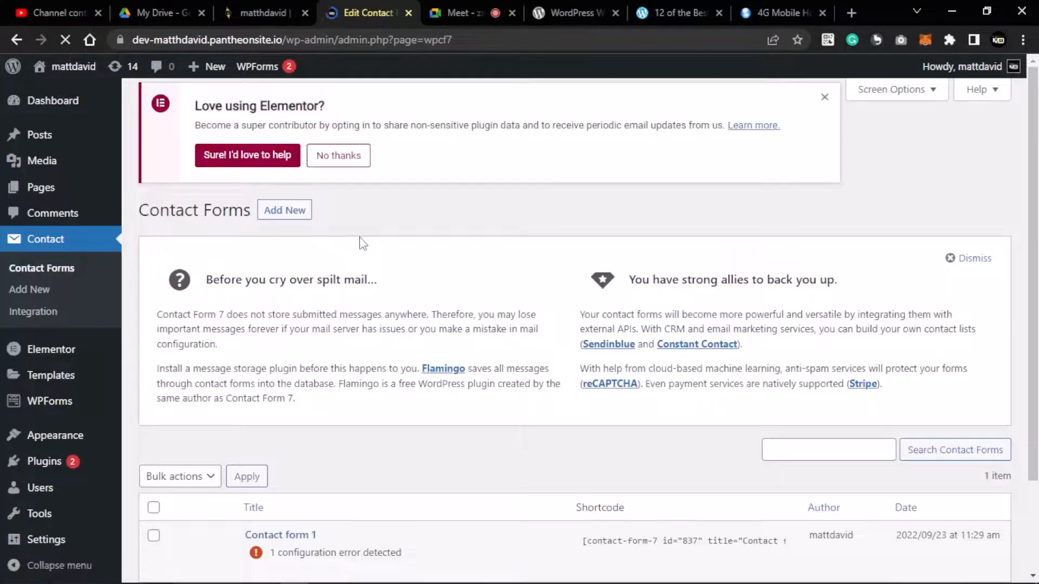
# Look over the existing contact forms and start a new contact form
pyautogui.scroll(-1, 360, 242)
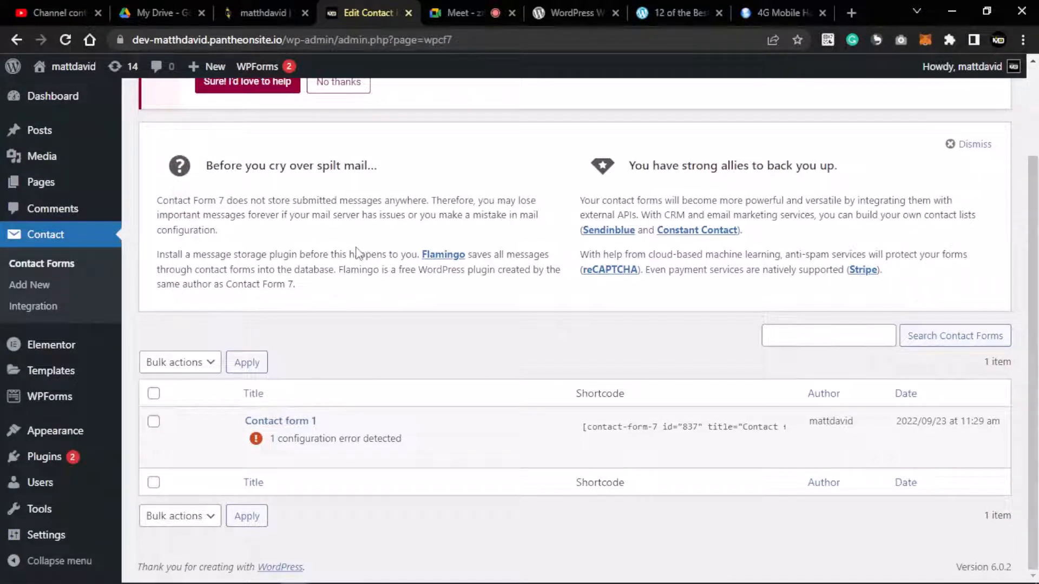
pyautogui.scroll(2, 357, 252)
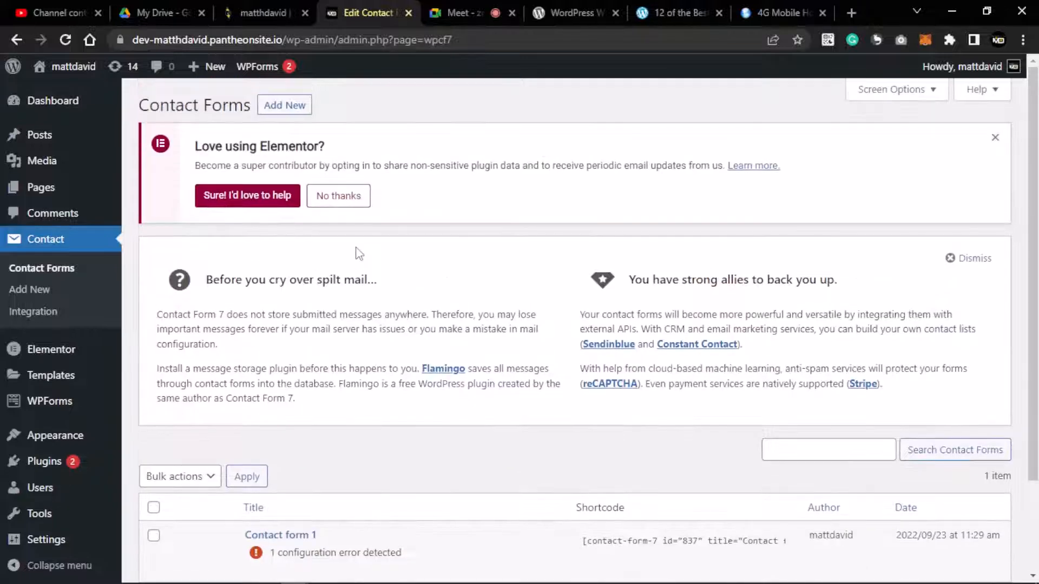
pyautogui.scroll(-2, 357, 252)
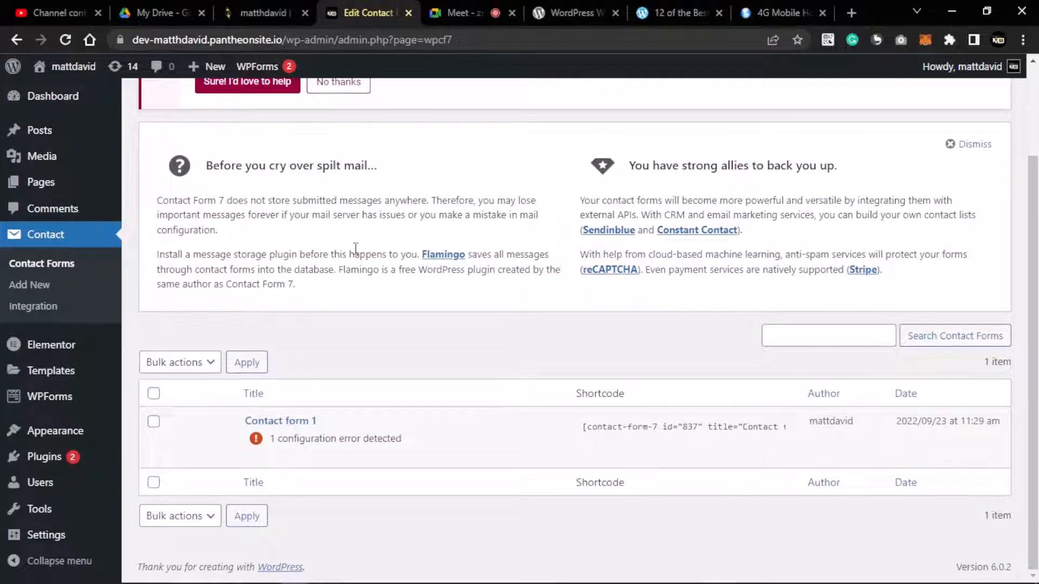
pyautogui.scroll(2, 395, 331)
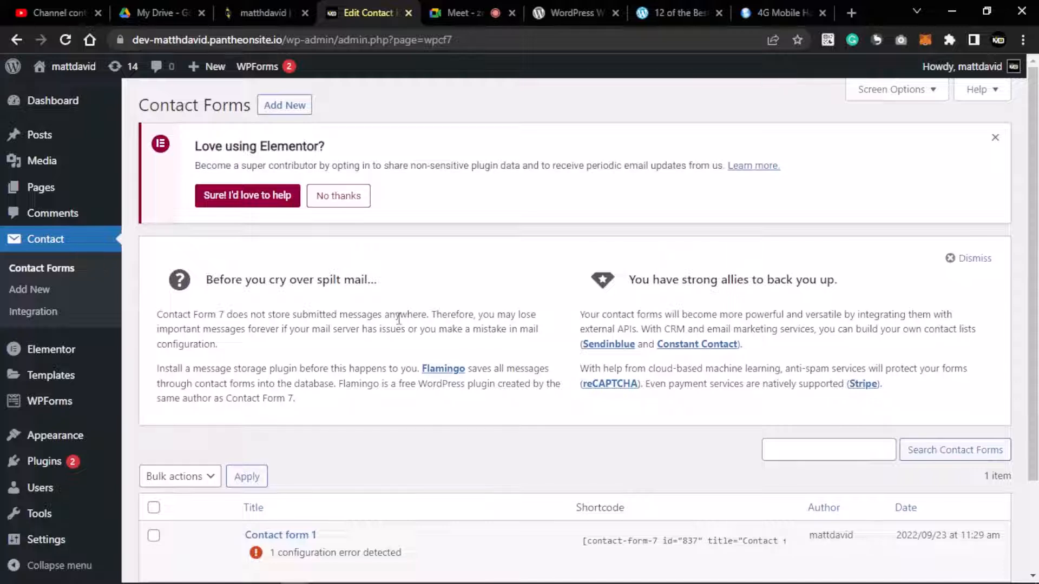
pyautogui.scroll(-2, 325, 352)
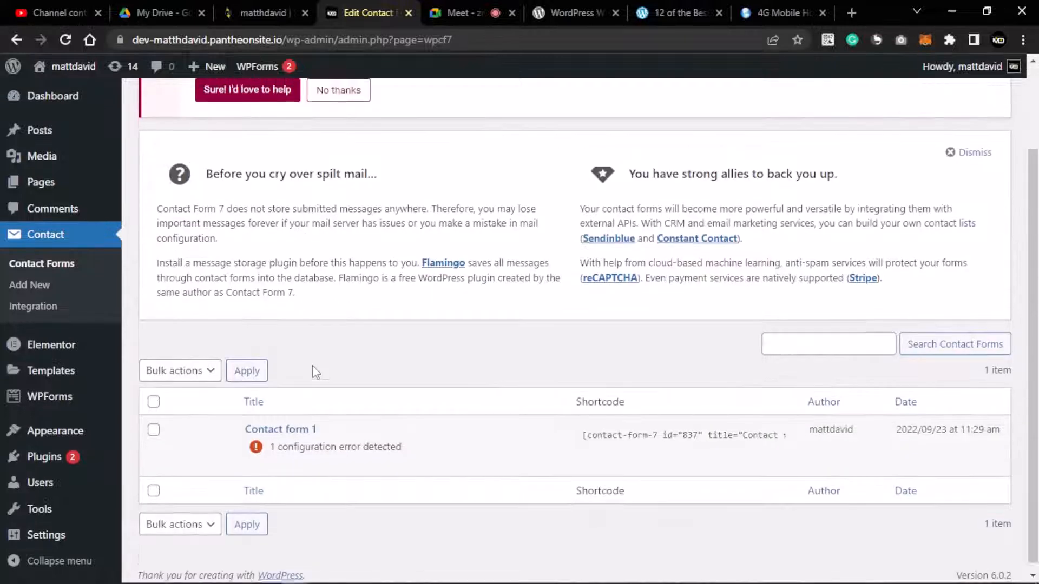
pyautogui.moveTo(267, 431)
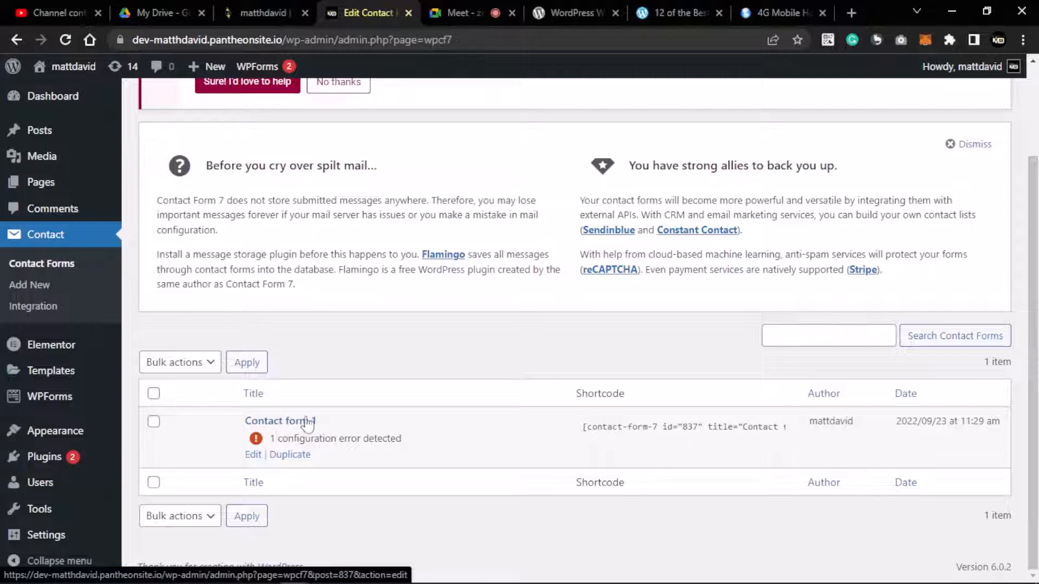
pyautogui.scroll(3, 308, 422)
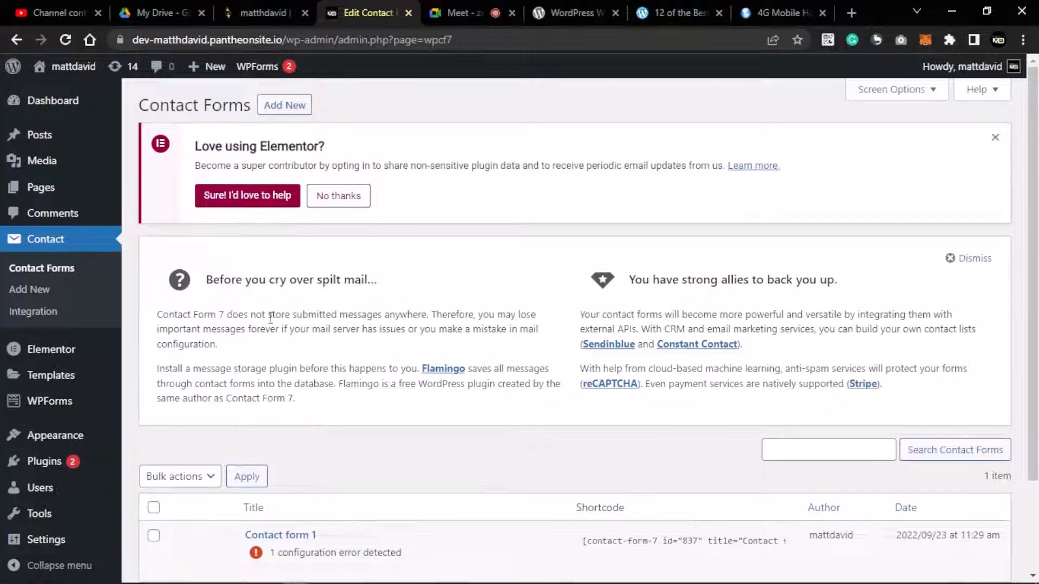
pyautogui.click(290, 105)
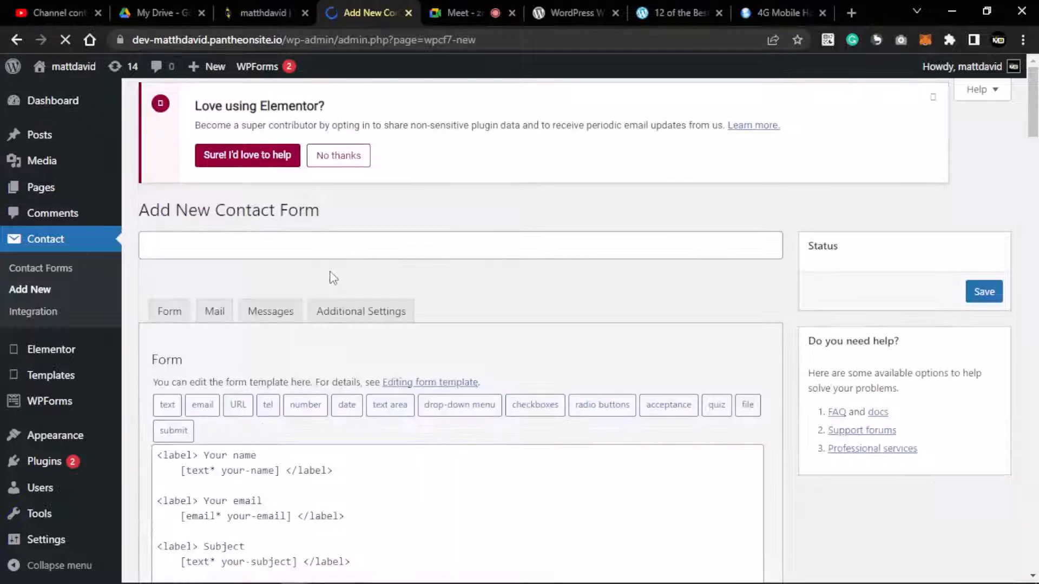
# Examine the new form's default template, including its label fields, available tag types and submit tag
pyautogui.scroll(-6, 333, 277)
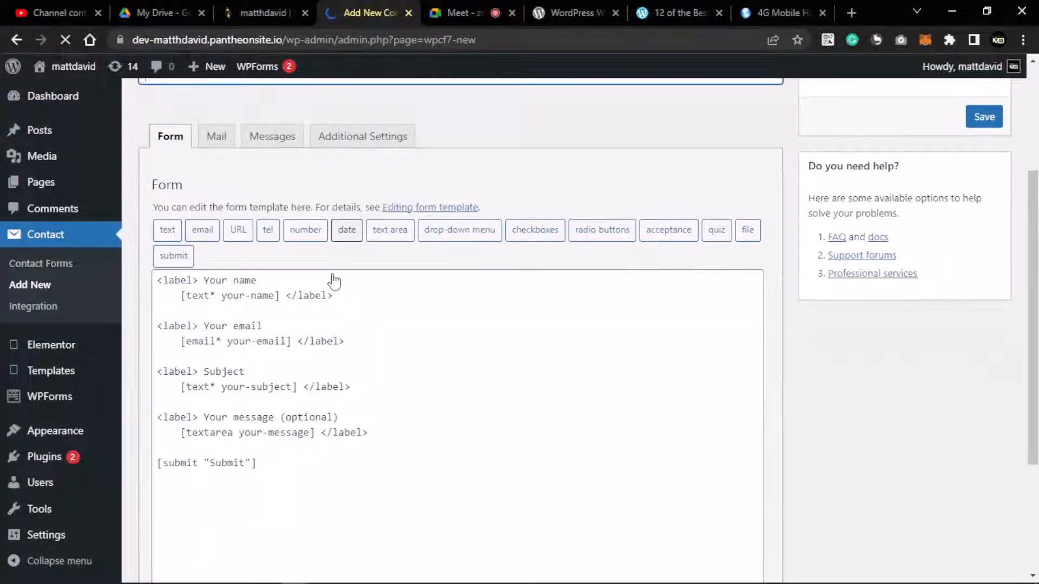
pyautogui.scroll(2, 333, 275)
pyautogui.scroll(2, 333, 274)
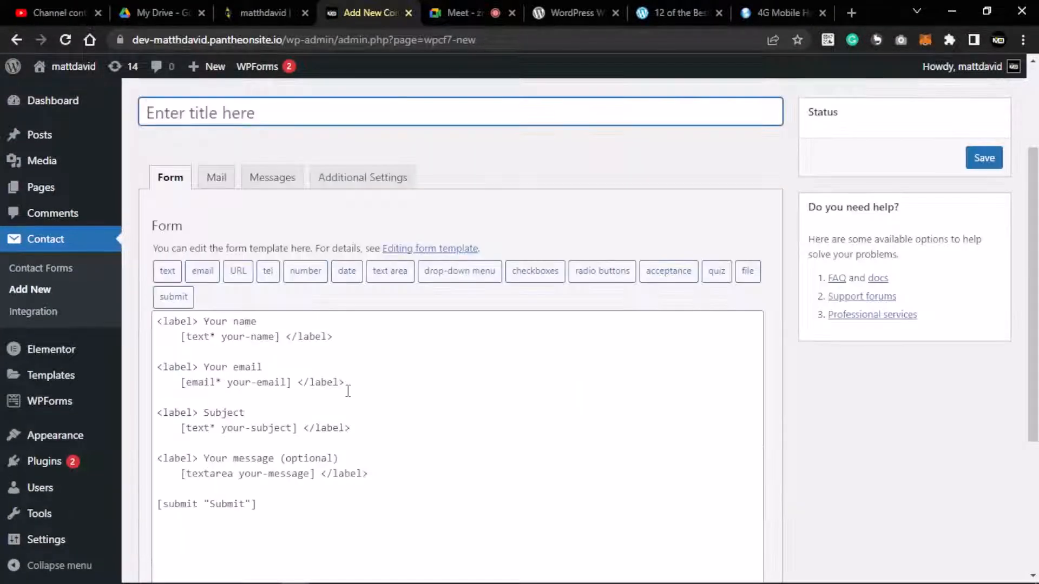
pyautogui.scroll(-4, 224, 353)
pyautogui.click(293, 277)
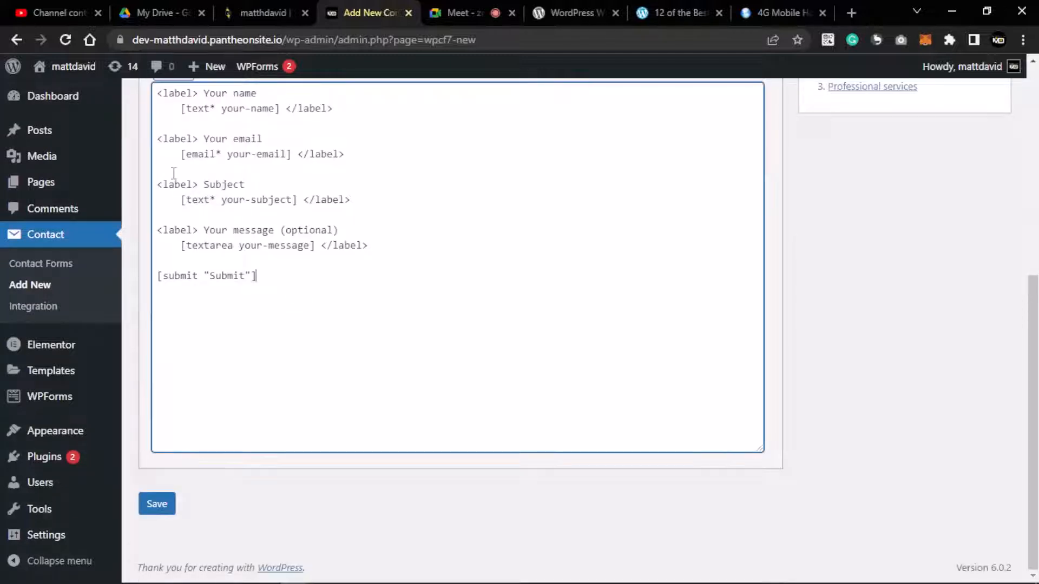
pyautogui.keyDown('shift'); pyautogui.click(185, 94); pyautogui.keyUp('shift')
pyautogui.scroll(4, 290, 217)
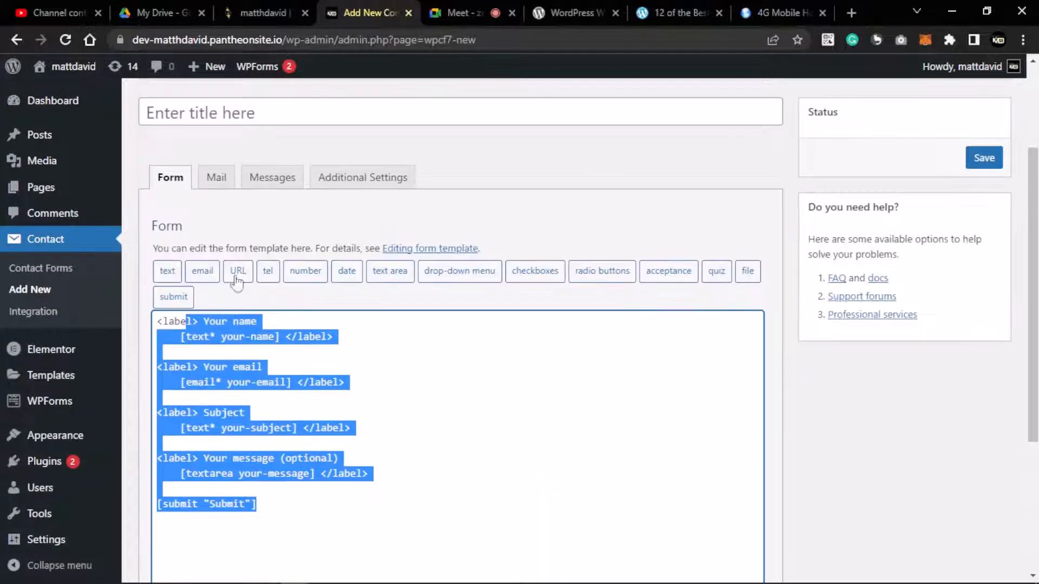
pyautogui.click(390, 355)
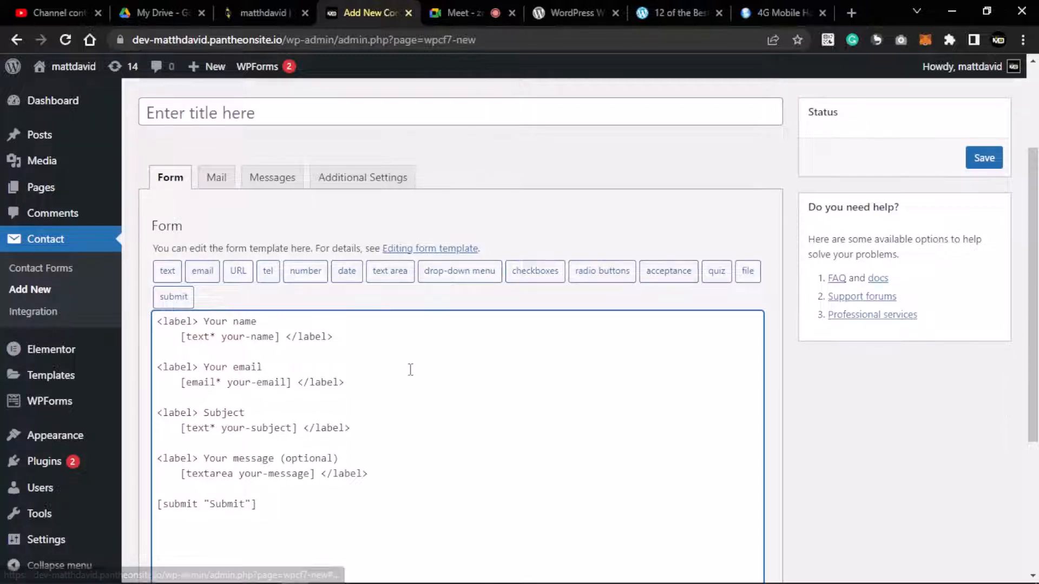
pyautogui.scroll(3, 406, 448)
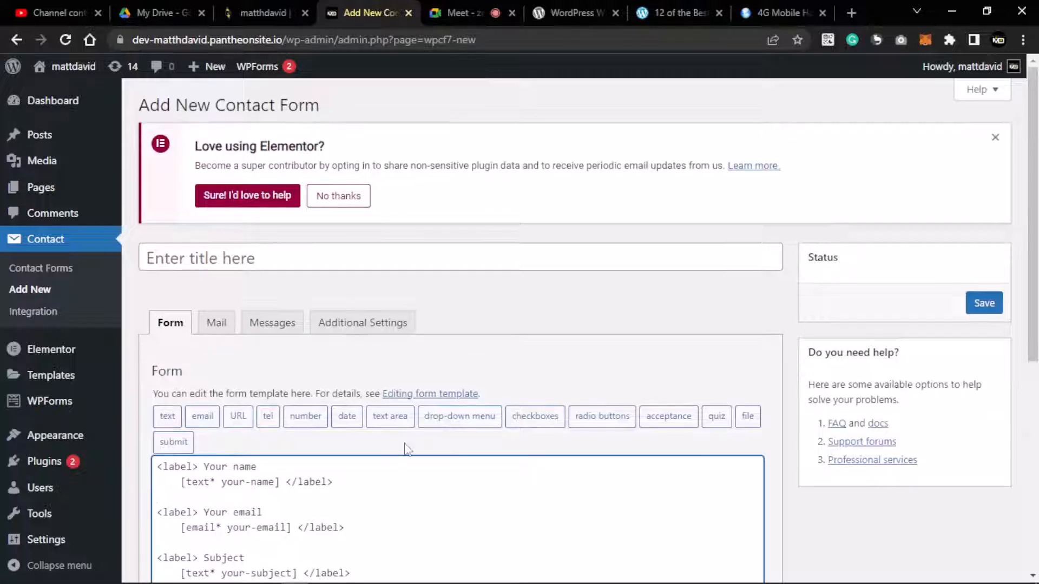
pyautogui.scroll(-5, 379, 441)
pyautogui.scroll(4, 338, 382)
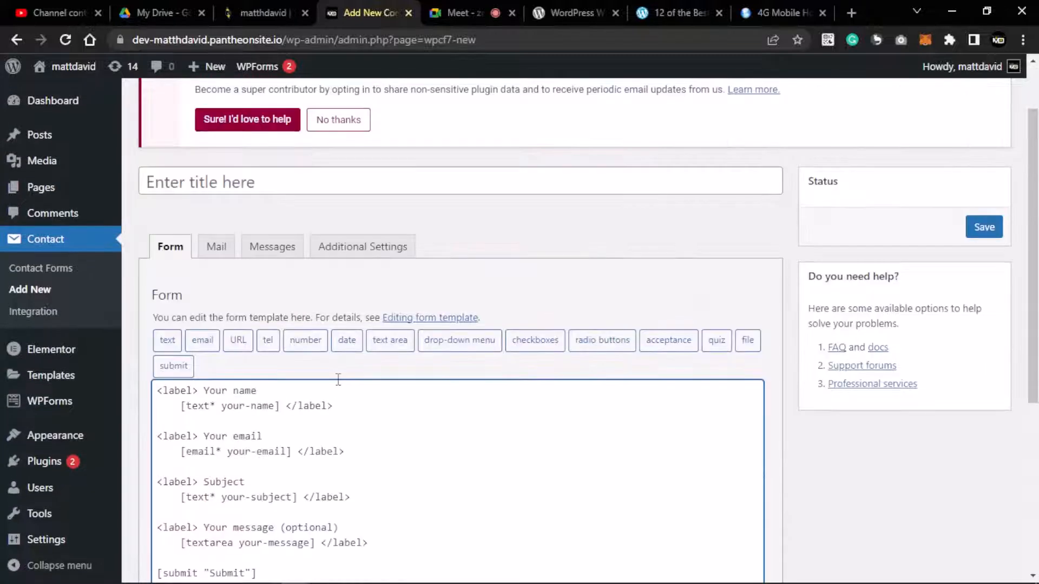
# Examine the empty form title field and the layout of the form settings around the template
pyautogui.click(387, 184)
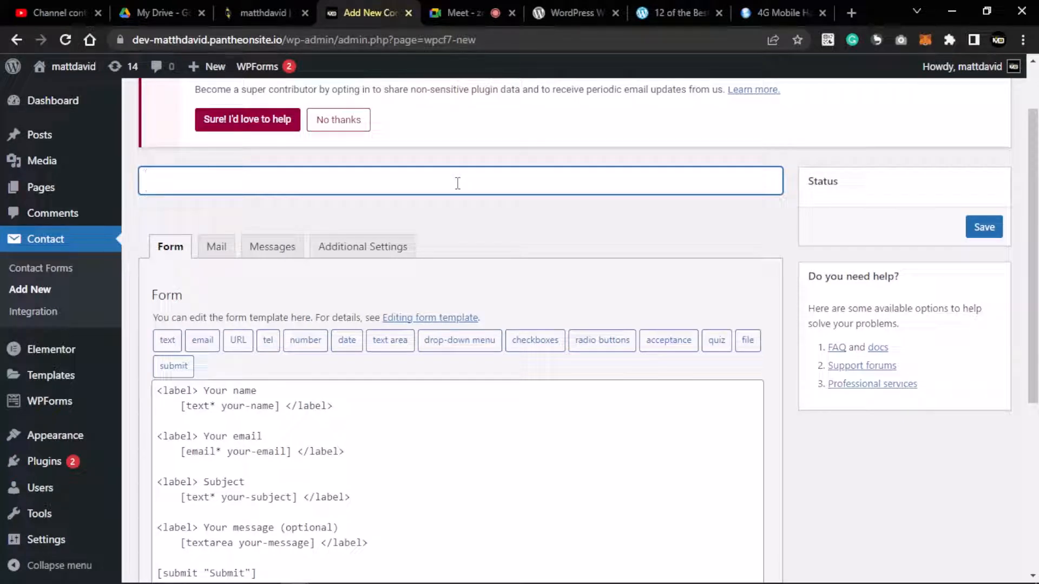
pyautogui.click(472, 232)
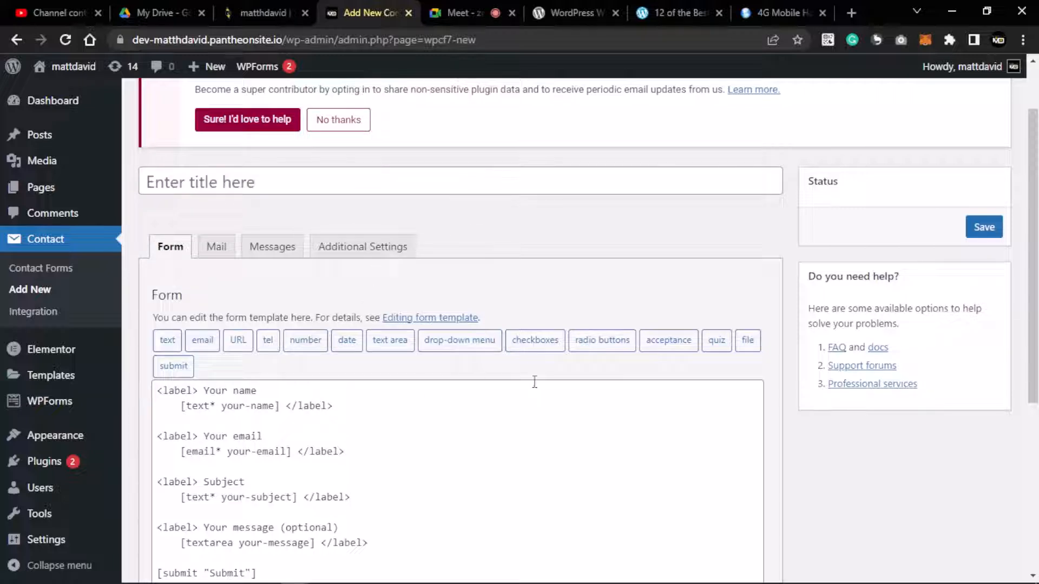
pyautogui.scroll(-5, 479, 387)
pyautogui.scroll(6, 397, 413)
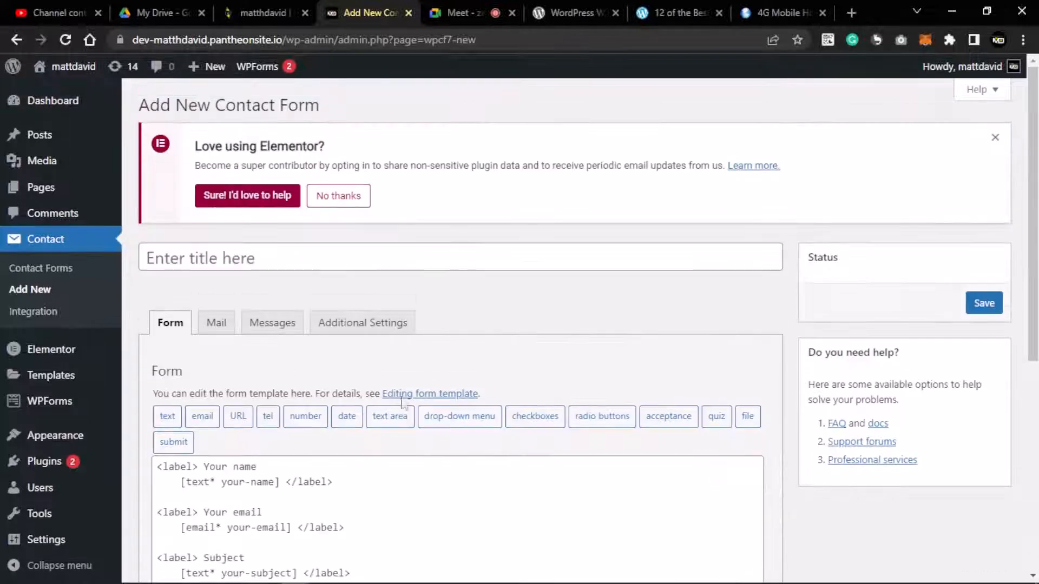
pyautogui.moveTo(440, 282); pyautogui.dragTo(269, 291)
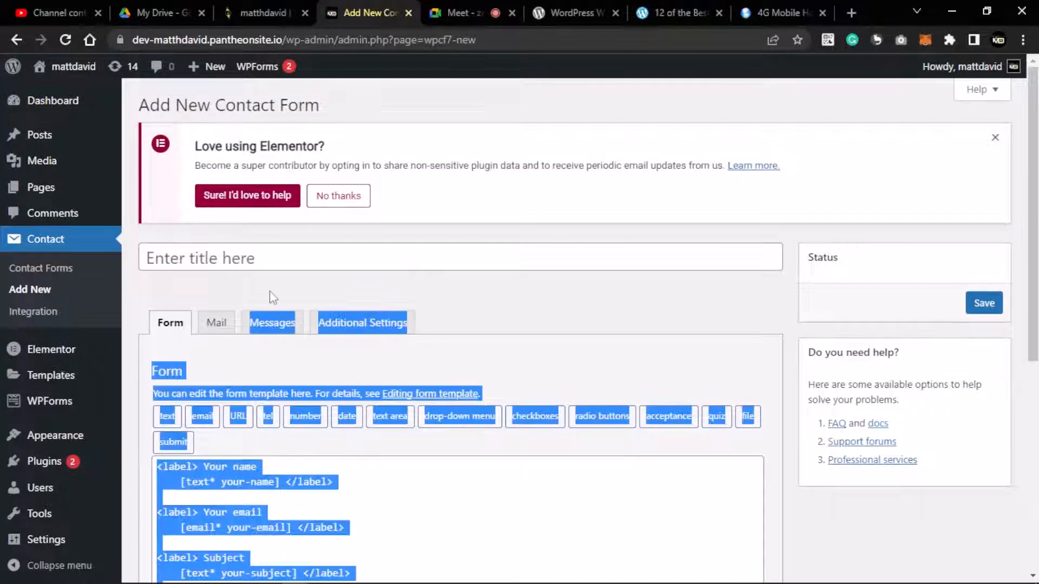
pyautogui.click(427, 286)
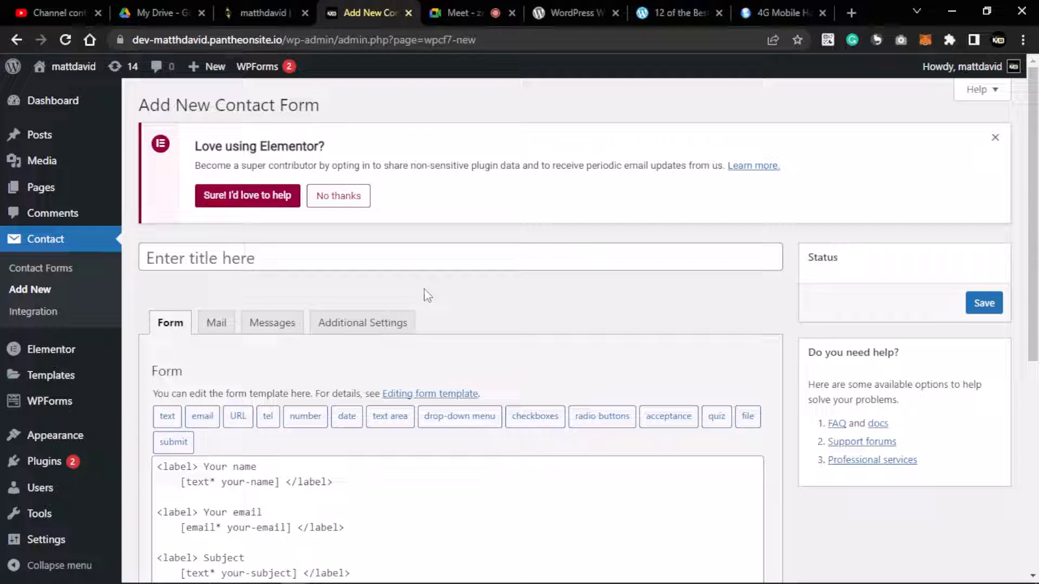
pyautogui.scroll(-5, 503, 416)
pyautogui.scroll(4, 501, 414)
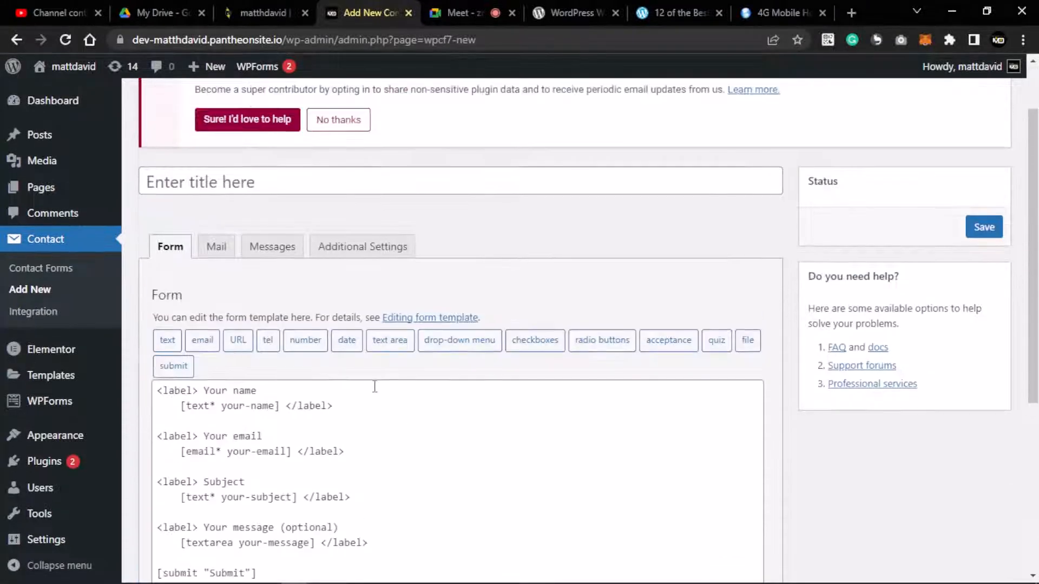
# Save the new contact form untitled with its default template
pyautogui.scroll(-4, 375, 388)
pyautogui.click(299, 343)
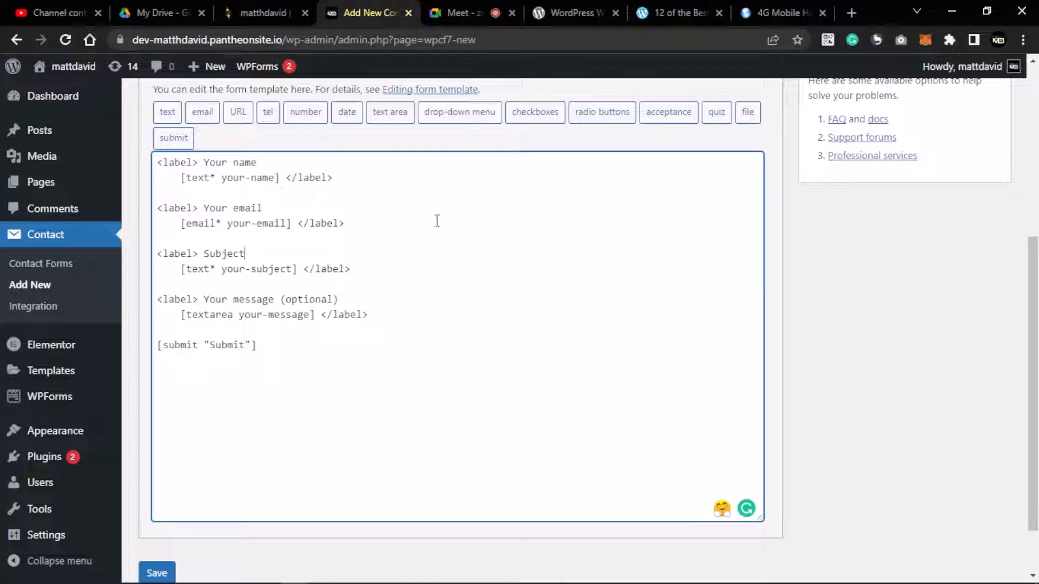
pyautogui.click(162, 571)
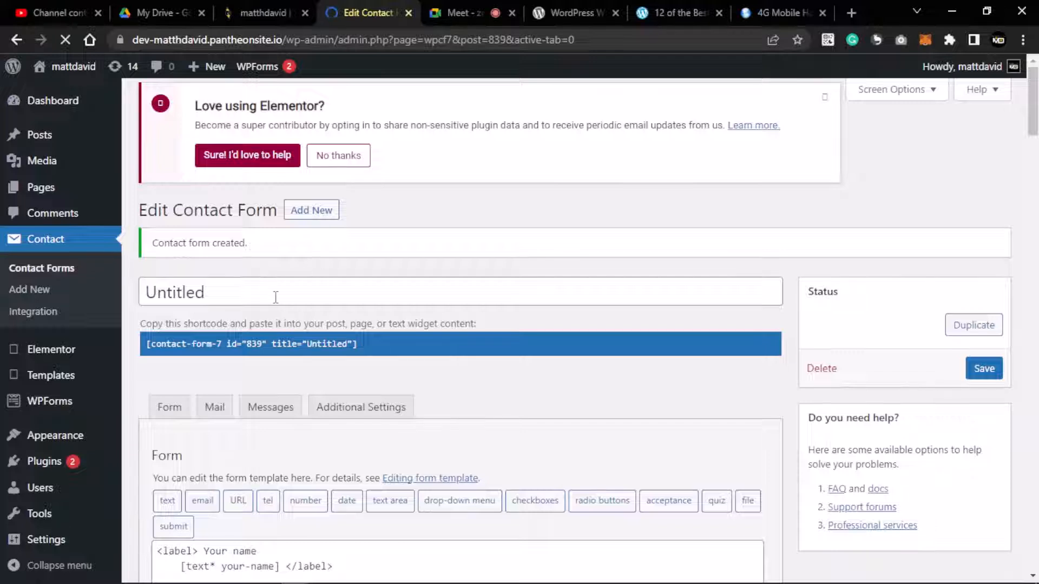
# Title the contact form "WP Contact Form" and save it
pyautogui.click(275, 297)
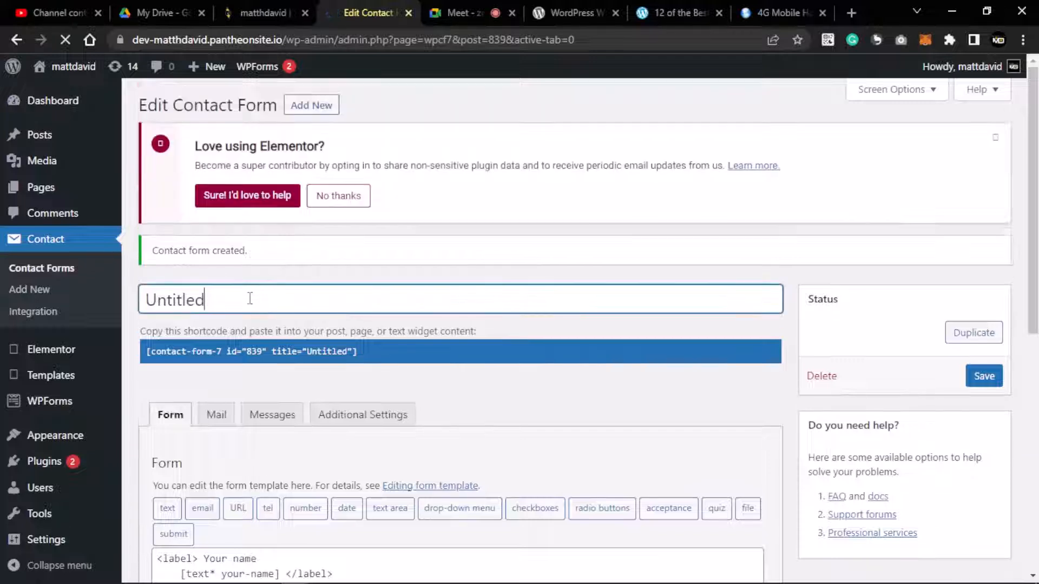
pyautogui.doubleClick(246, 304)
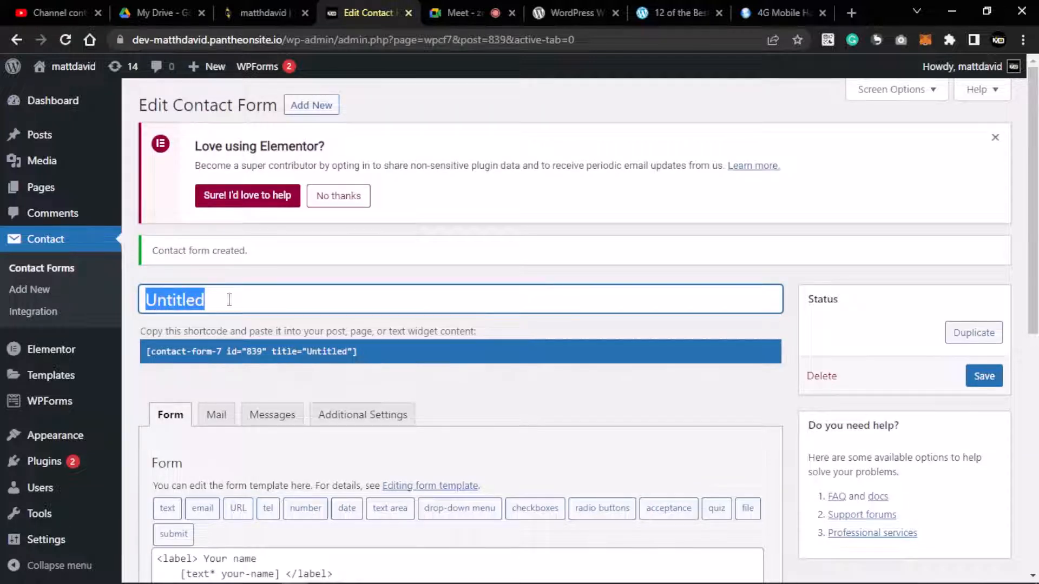
pyautogui.moveTo(281, 308); pyautogui.dragTo(167, 306)
pyautogui.write('Wp')
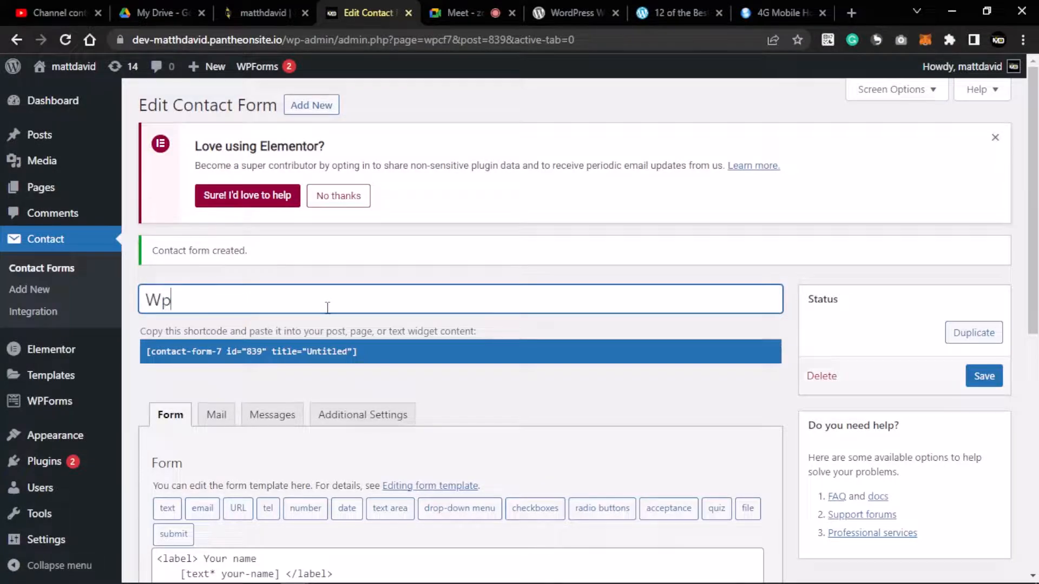
pyautogui.press('BackSpace')
pyautogui.write('P Contact')
pyautogui.scroll(-1, 328, 310)
pyautogui.write('Form')
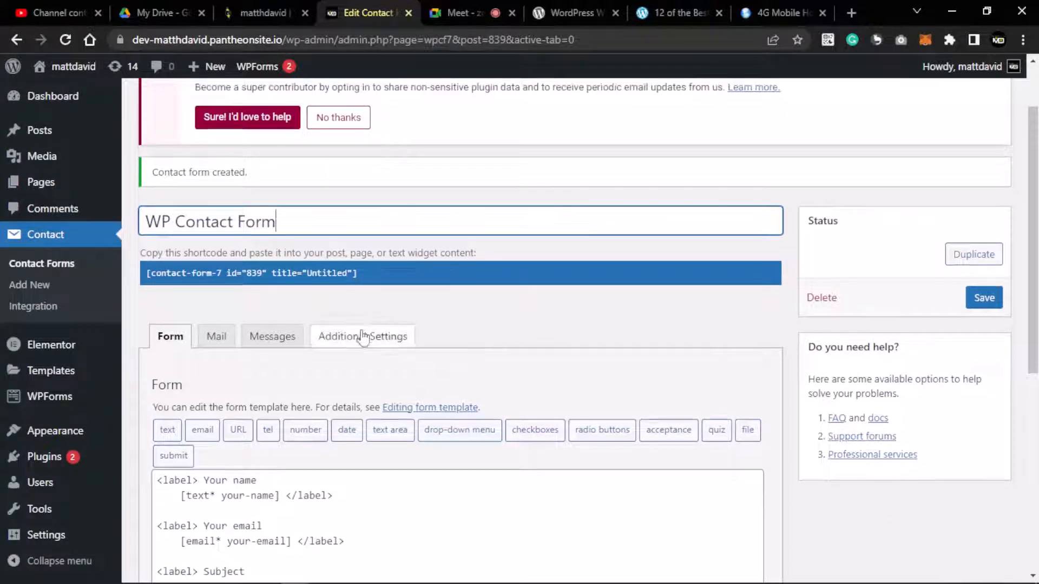
pyautogui.scroll(-5, 341, 346)
pyautogui.click(150, 508)
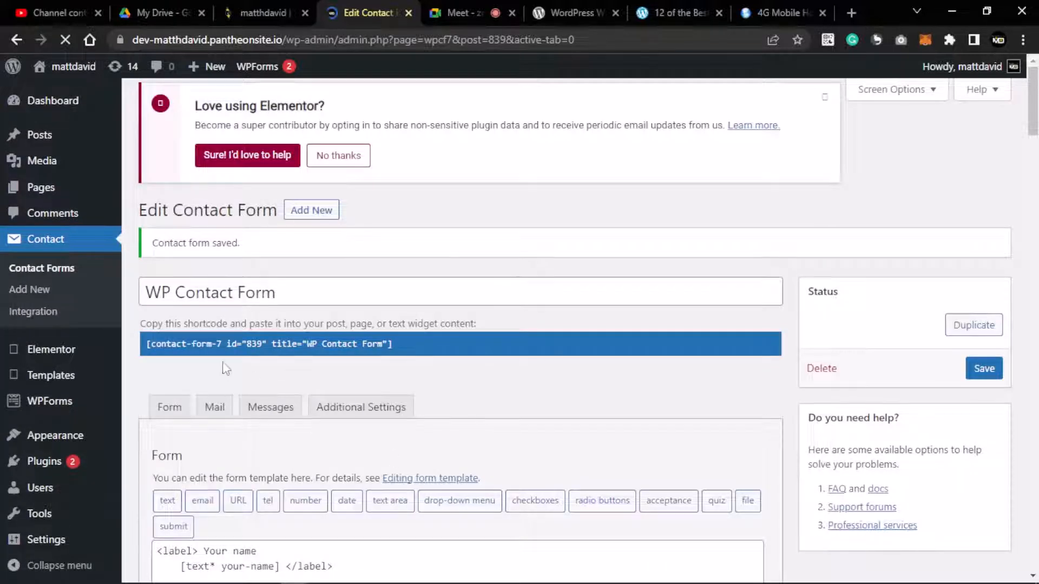
# Highlight the saved form's embed shortcode and review its form template
pyautogui.click(210, 353)
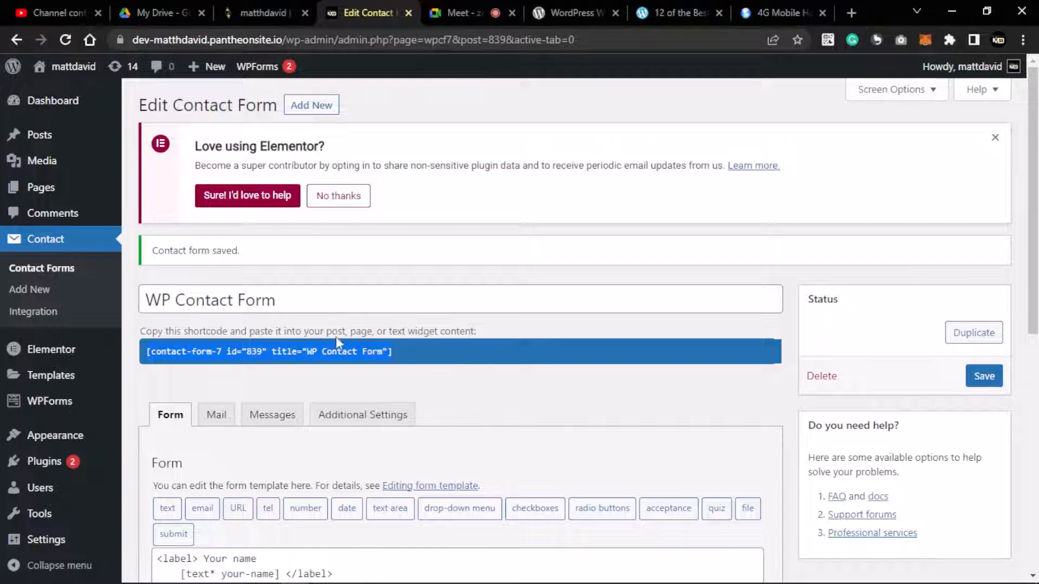
pyautogui.click(559, 380)
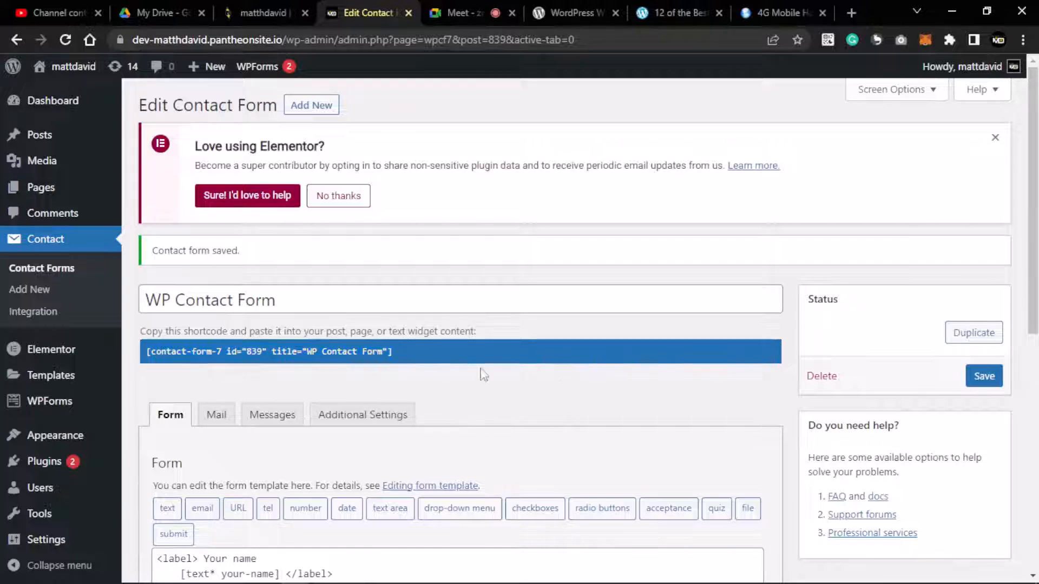
pyautogui.scroll(-1, 332, 368)
pyautogui.scroll(-7, 333, 373)
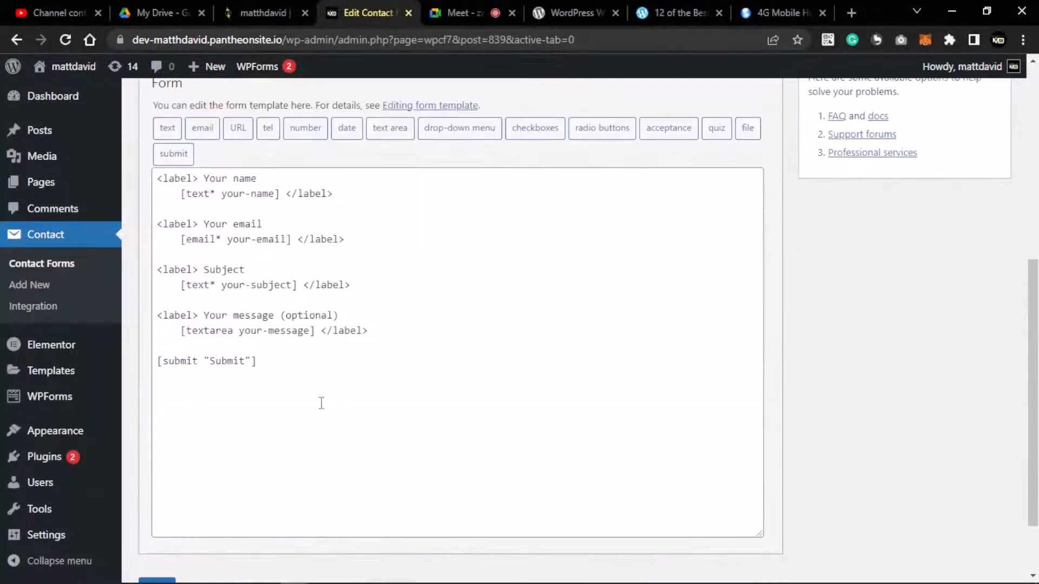
# Review the saved contact form's embed shortcode and the form template below it
pyautogui.scroll(4, 320, 403)
pyautogui.scroll(3, 403, 263)
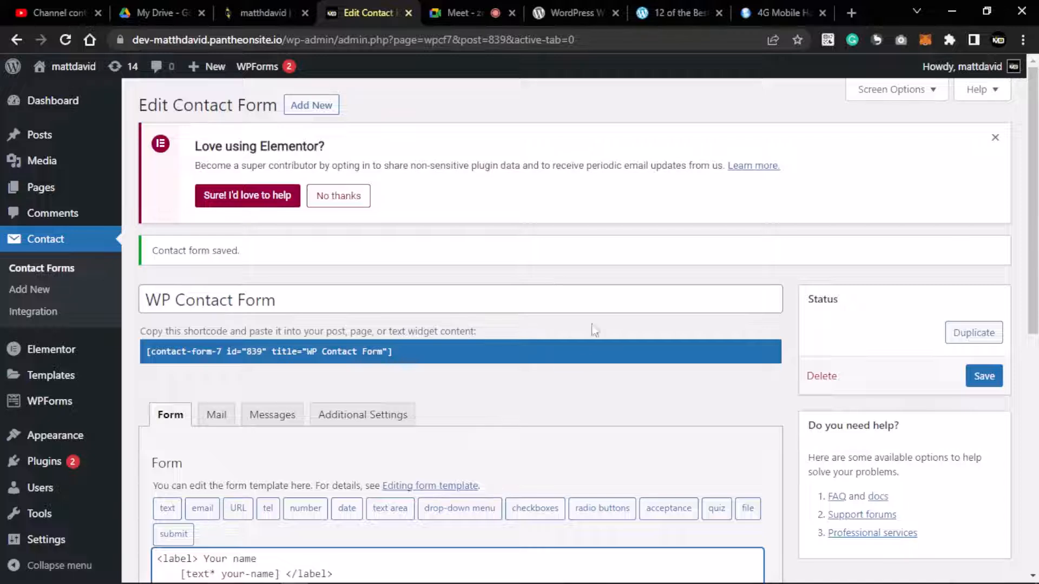
pyautogui.click(677, 426)
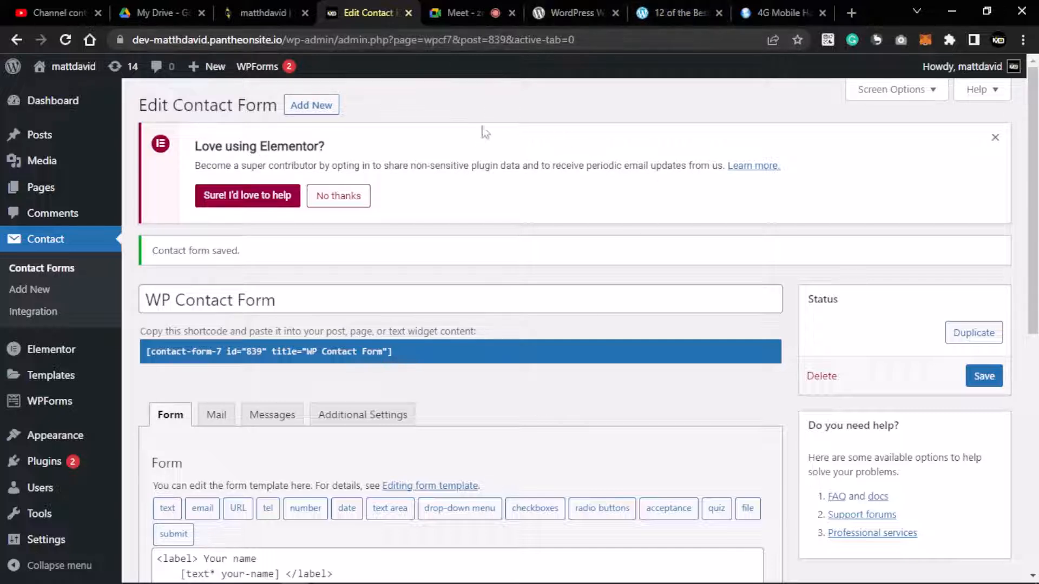
pyautogui.scroll(-4, 525, 292)
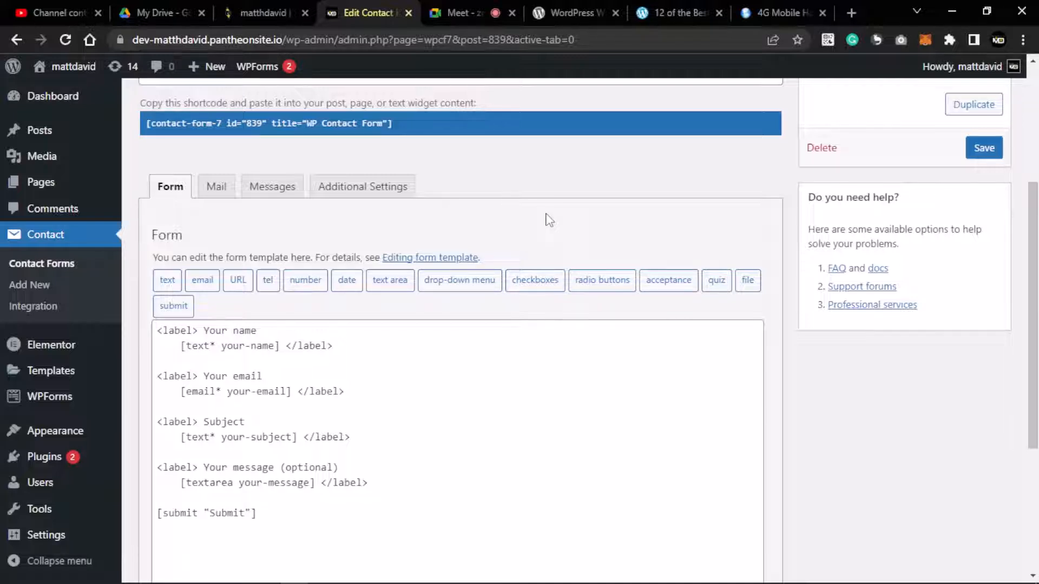
# Switch to the WordPress.com article on the 12 best form plugins and read through its WordPress Form Capabilities list
pyautogui.click(674, 11)
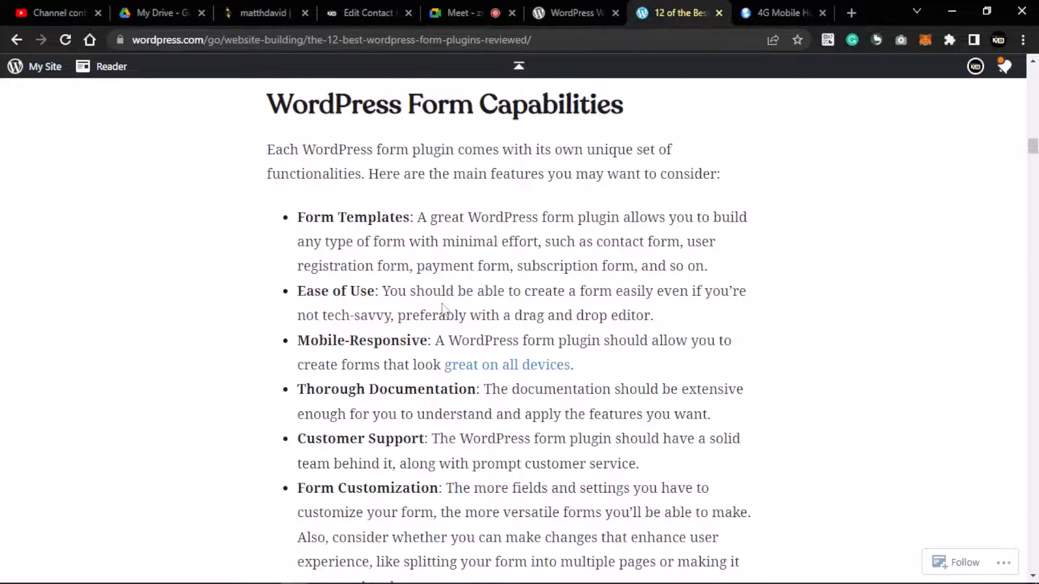
pyautogui.scroll(15, 443, 306)
pyautogui.scroll(-8, 432, 308)
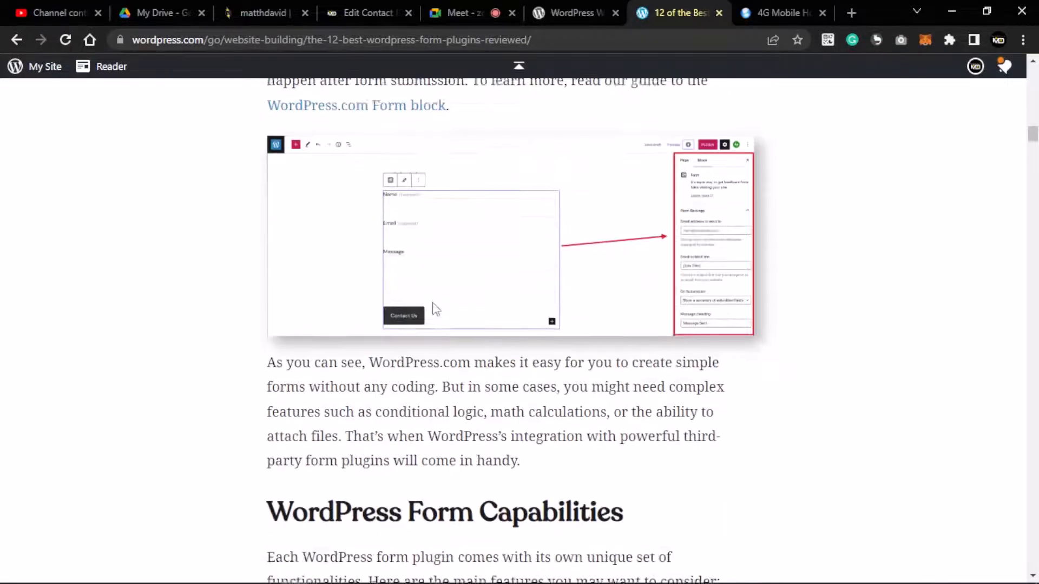
pyautogui.scroll(-7, 432, 310)
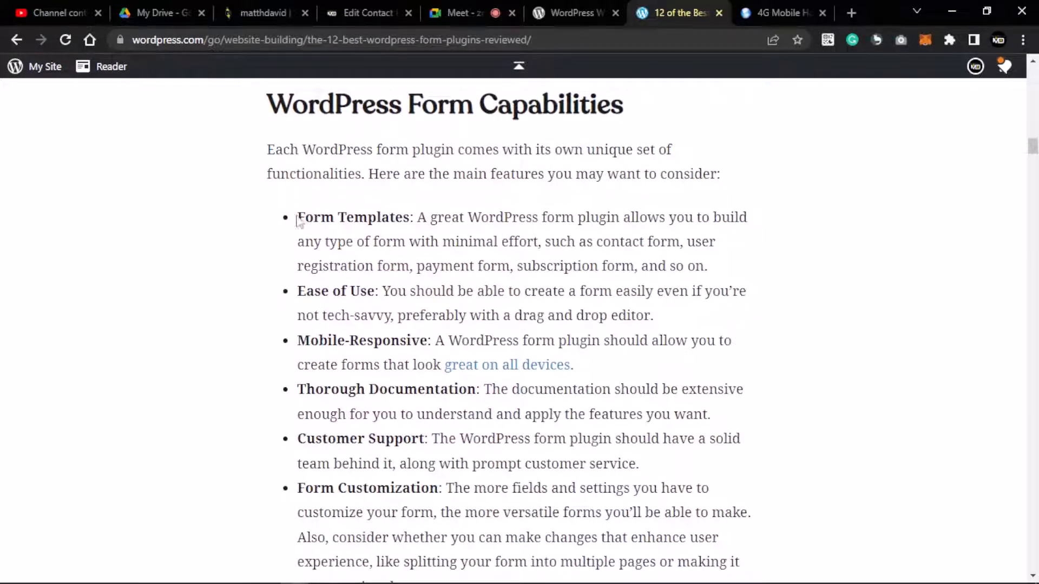
pyautogui.scroll(-7, 506, 249)
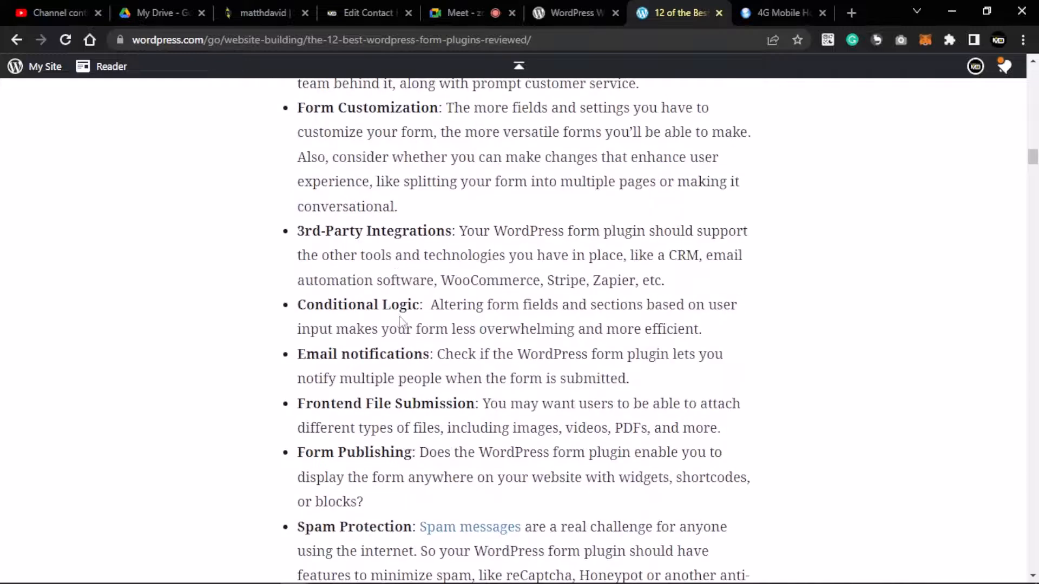
pyautogui.scroll(-7, 400, 323)
pyautogui.scroll(4, 380, 220)
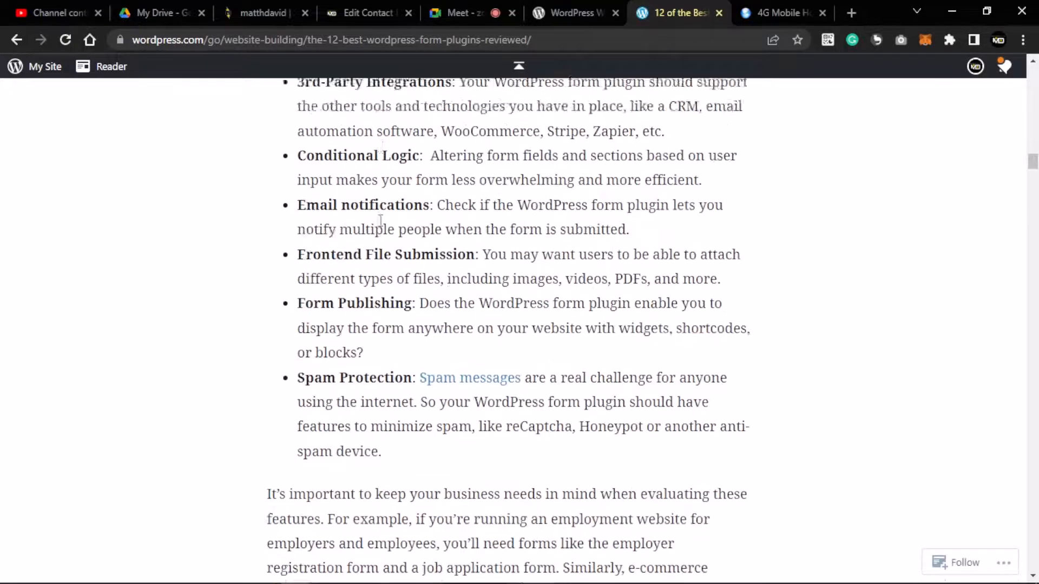
pyautogui.scroll(1, 380, 221)
pyautogui.scroll(9, 380, 221)
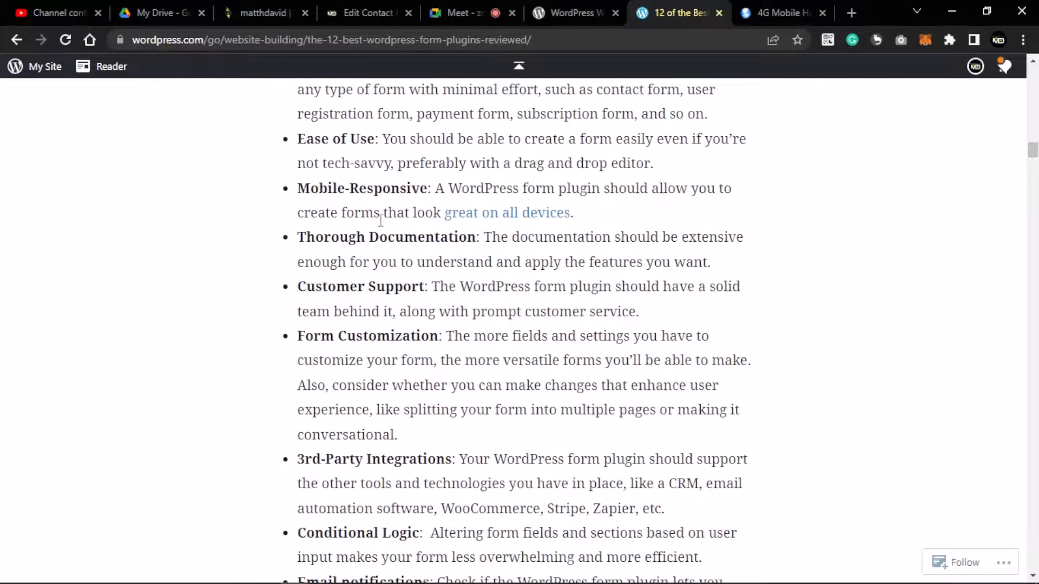
pyautogui.scroll(-3, 380, 221)
pyautogui.scroll(-1, 380, 221)
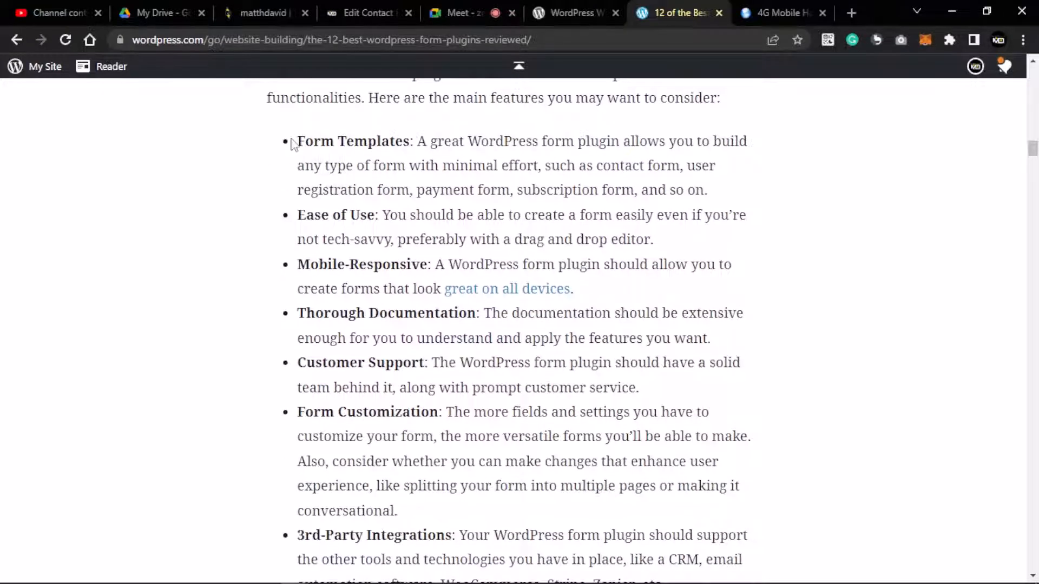
# Highlight the Form Templates term and its description in the capabilities list, then clear the selection
pyautogui.moveTo(297, 141); pyautogui.dragTo(437, 142)
pyautogui.click(360, 143)
pyautogui.moveTo(708, 191); pyautogui.dragTo(429, 142)
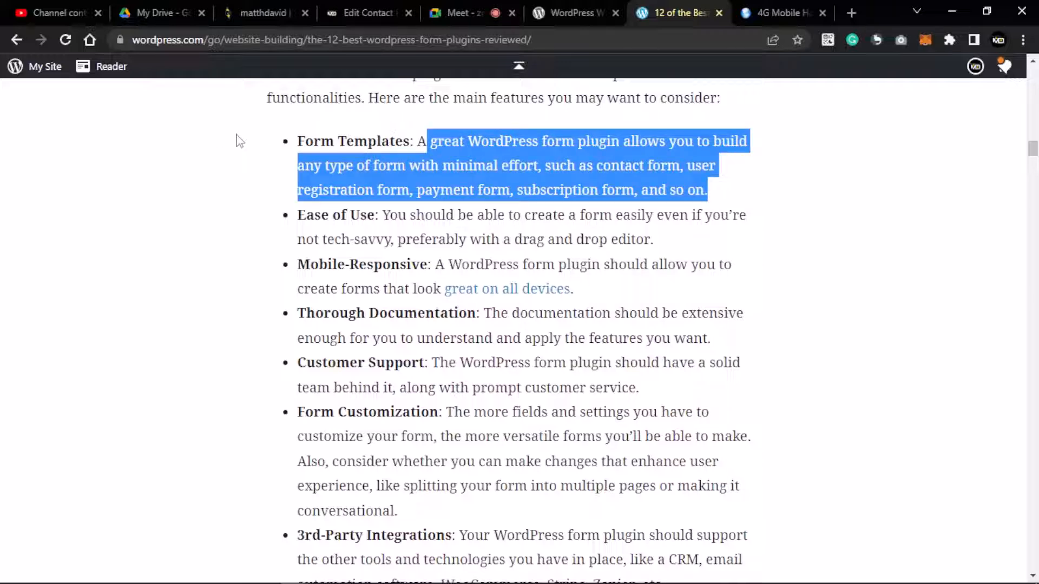
pyautogui.click(389, 162)
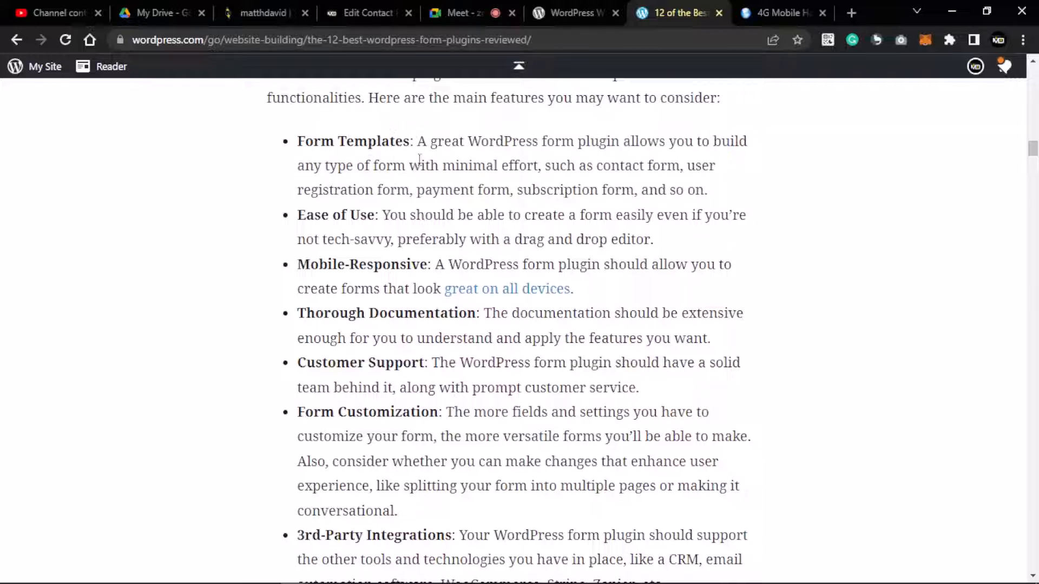
# Examine the article's title and its section on creating a form with WordPress.com, returning to the capabilities list
pyautogui.scroll(2, 432, 160)
pyautogui.scroll(2, 428, 161)
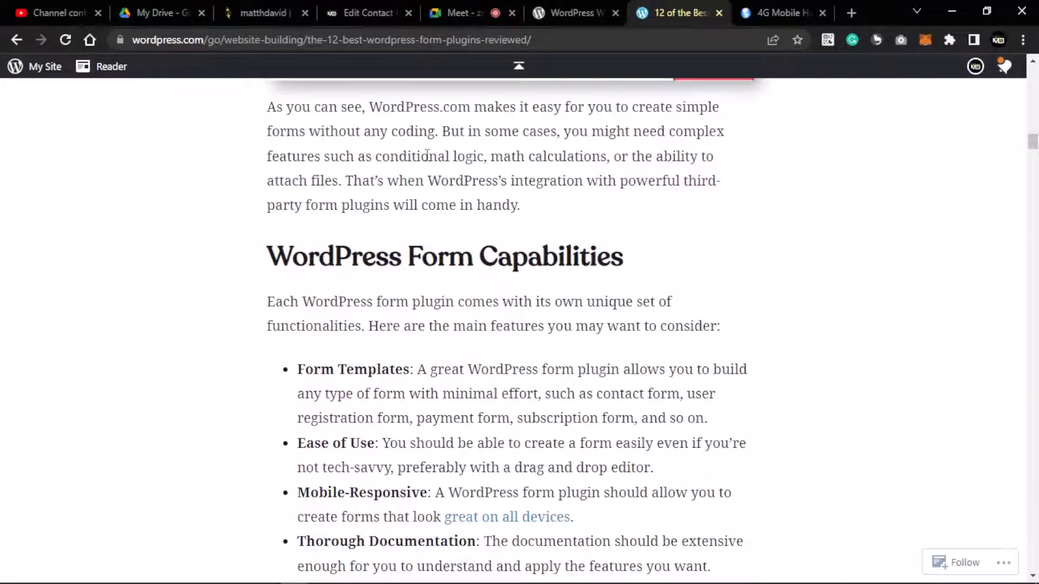
pyautogui.scroll(15, 427, 155)
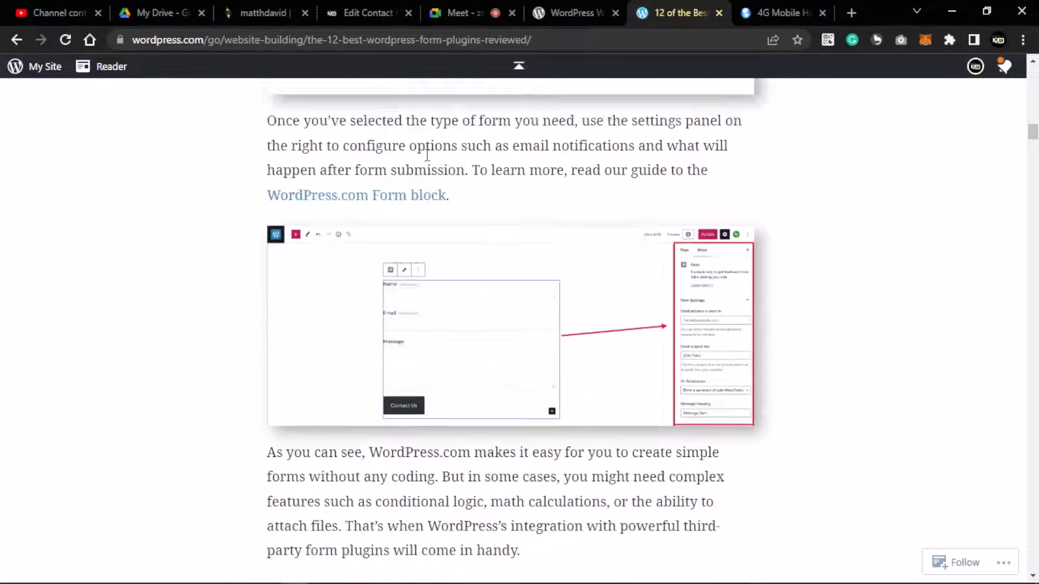
pyautogui.scroll(18, 427, 158)
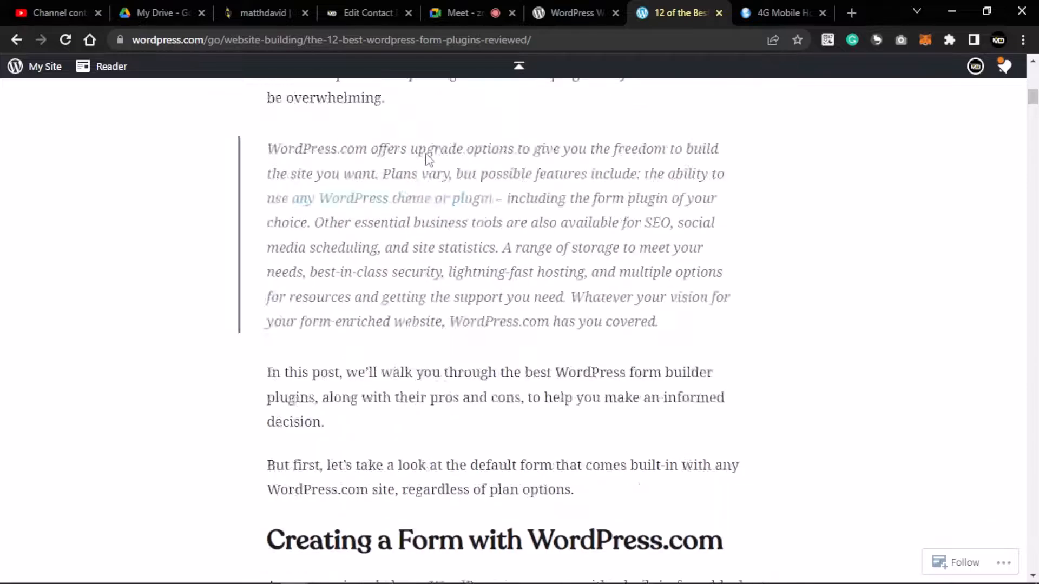
pyautogui.scroll(2, 427, 160)
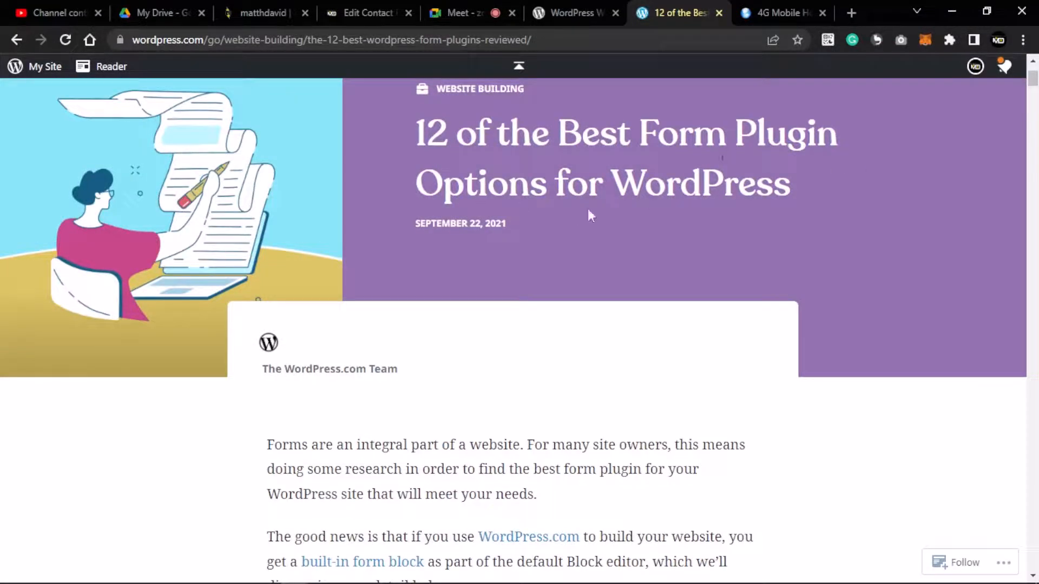
pyautogui.scroll(-20, 538, 229)
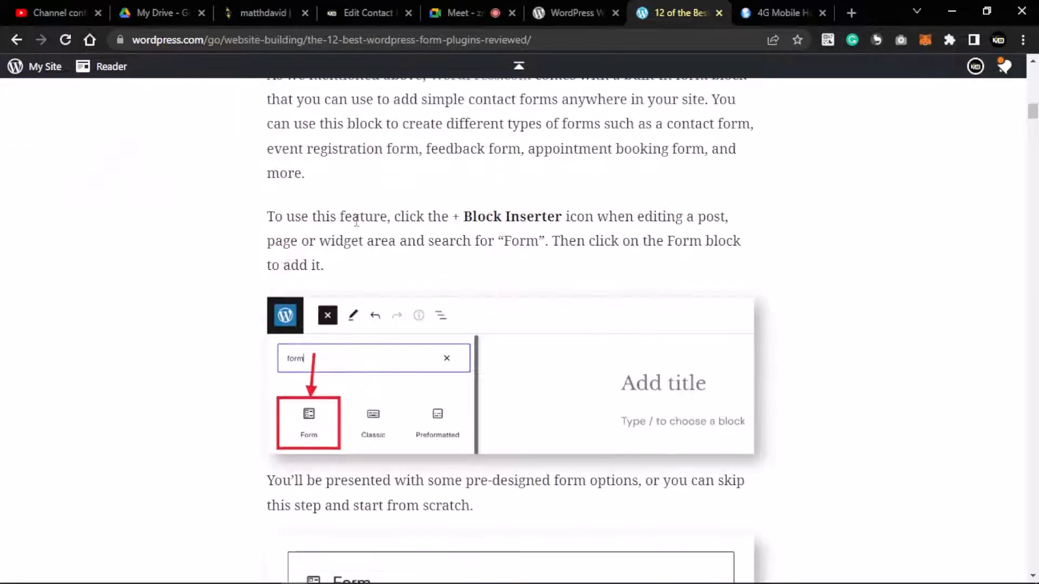
pyautogui.scroll(-10, 411, 265)
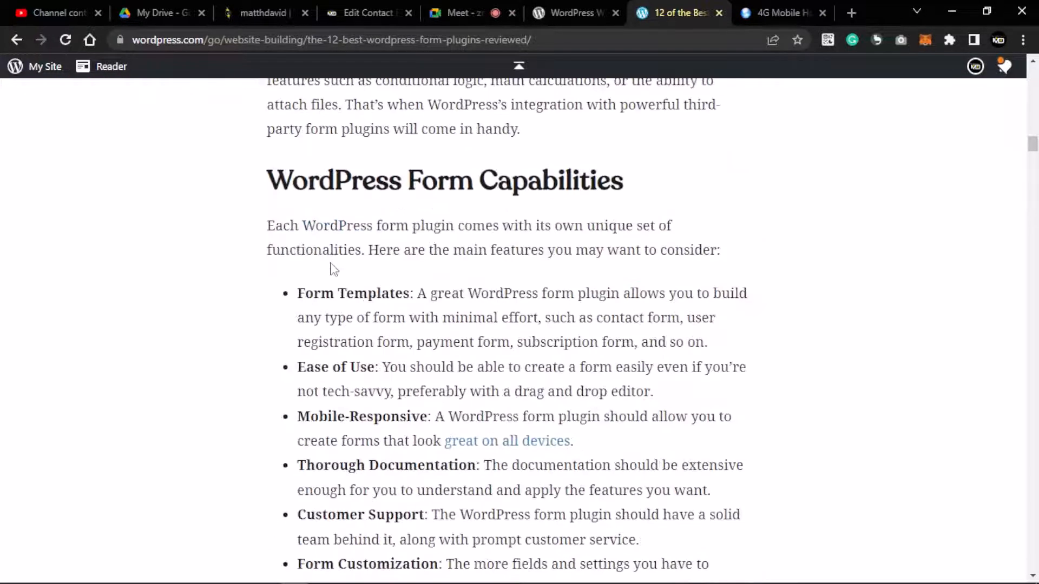
pyautogui.scroll(-5, 494, 283)
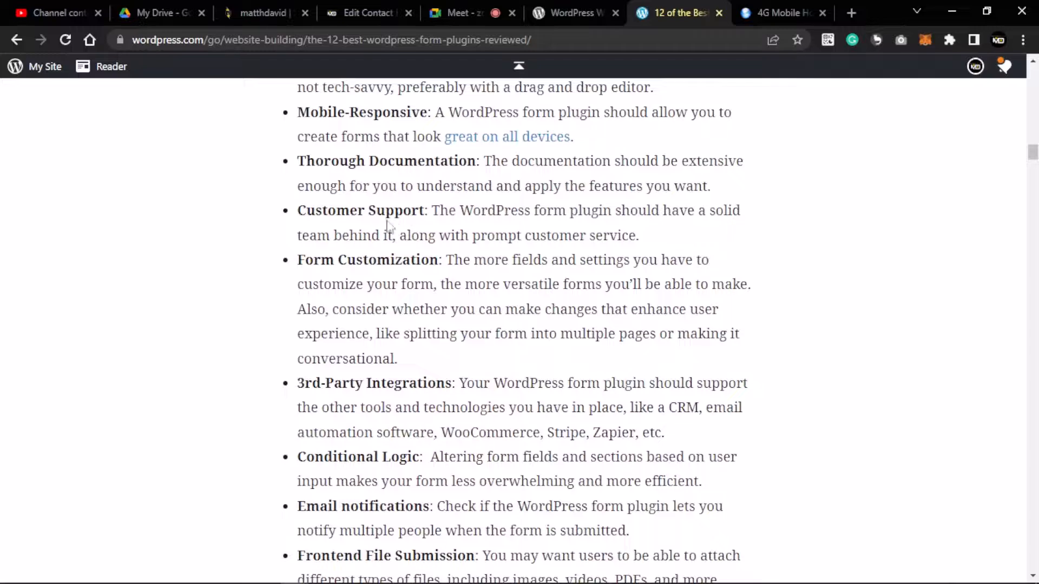
pyautogui.scroll(5, 385, 224)
# Look through the Best WordPress Form Builder Plugins section, including the Jetpack Contact Form and WPForms entries
pyautogui.scroll(-20, 381, 215)
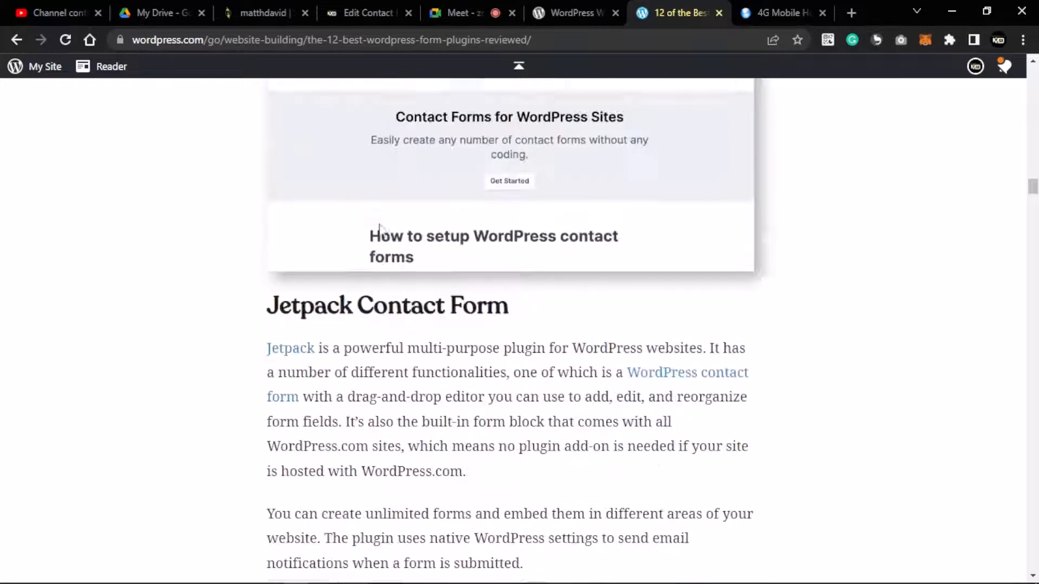
pyautogui.scroll(5, 382, 230)
pyautogui.scroll(7, 381, 229)
pyautogui.scroll(-11, 379, 228)
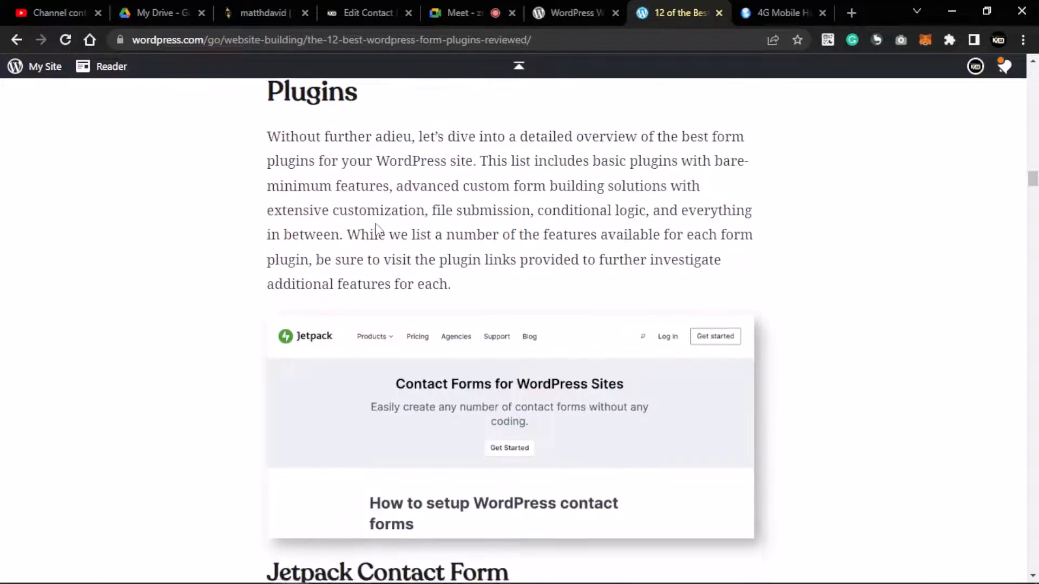
pyautogui.scroll(-8, 377, 228)
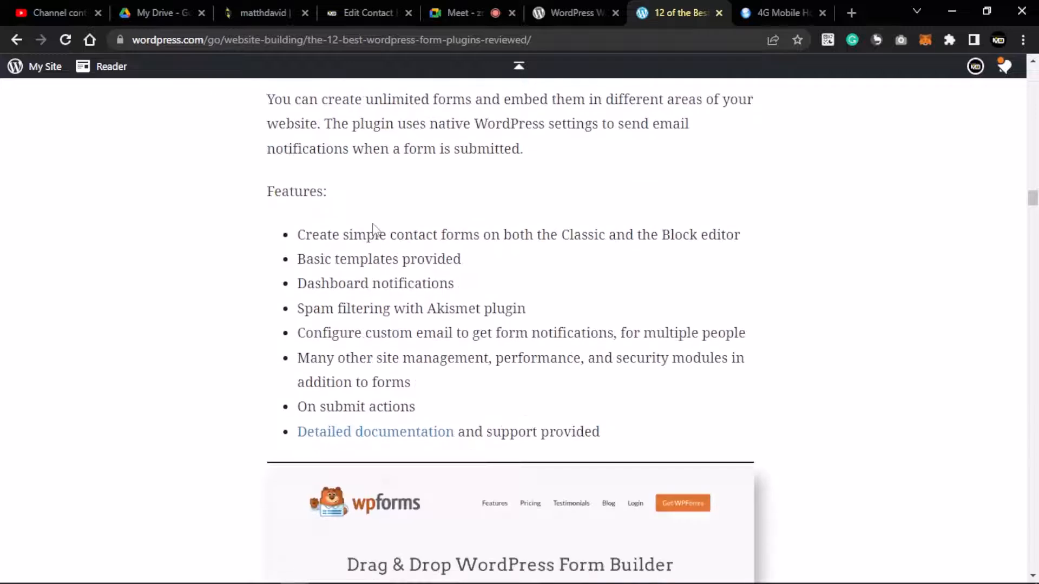
pyautogui.scroll(-7, 374, 226)
pyautogui.scroll(3, 372, 222)
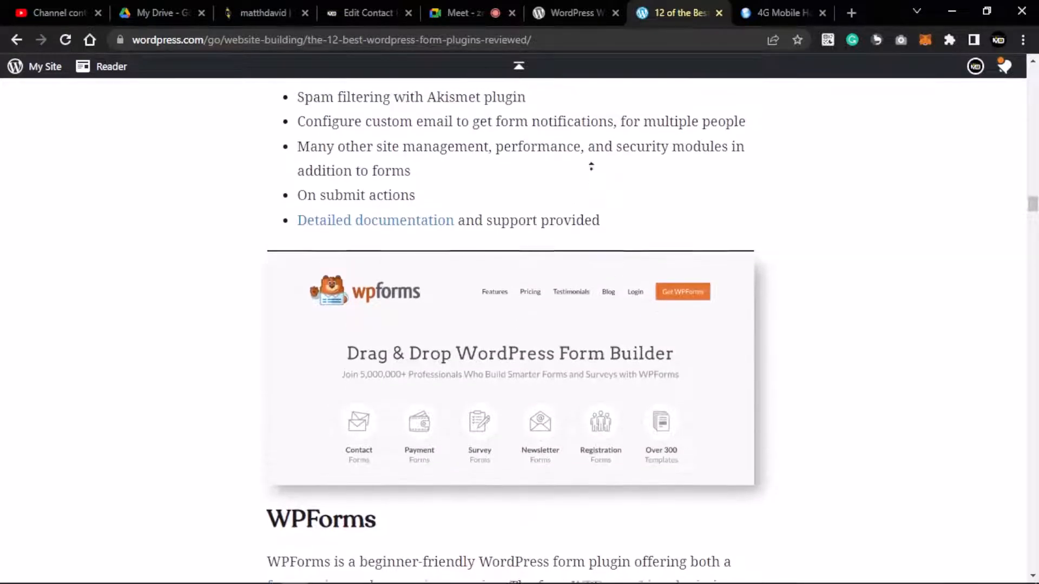
pyautogui.scroll(9, 591, 166)
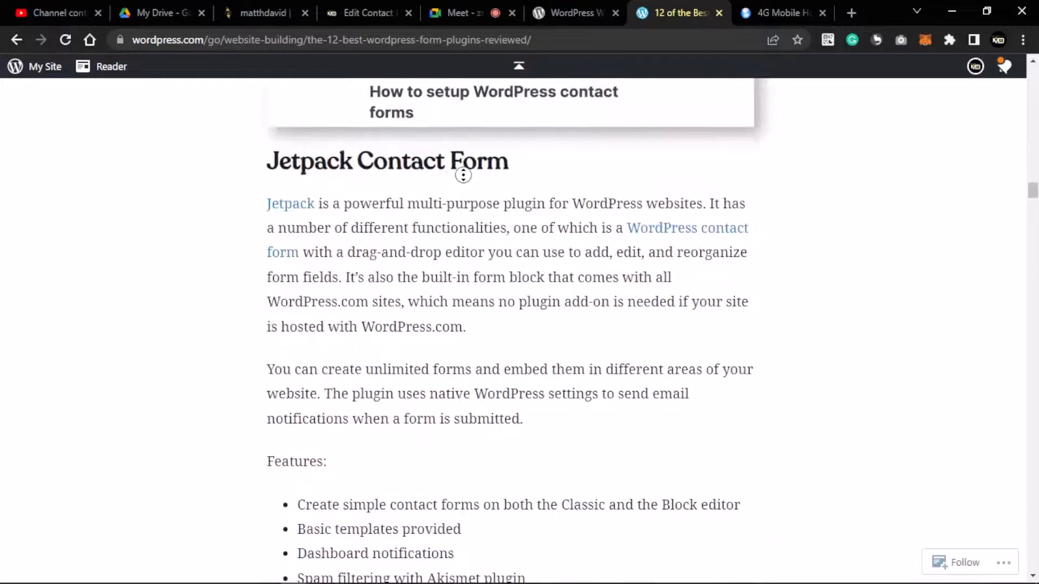
pyautogui.scroll(13, 463, 174)
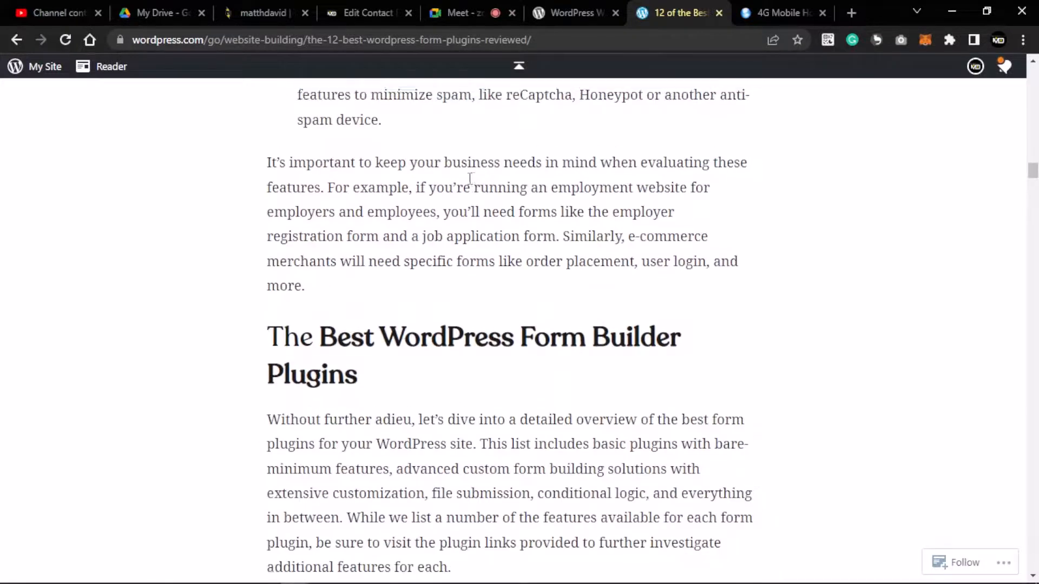
# Return to the WordPress Form Capabilities list and highlight the term "Ease of Use"
pyautogui.scroll(18, 470, 179)
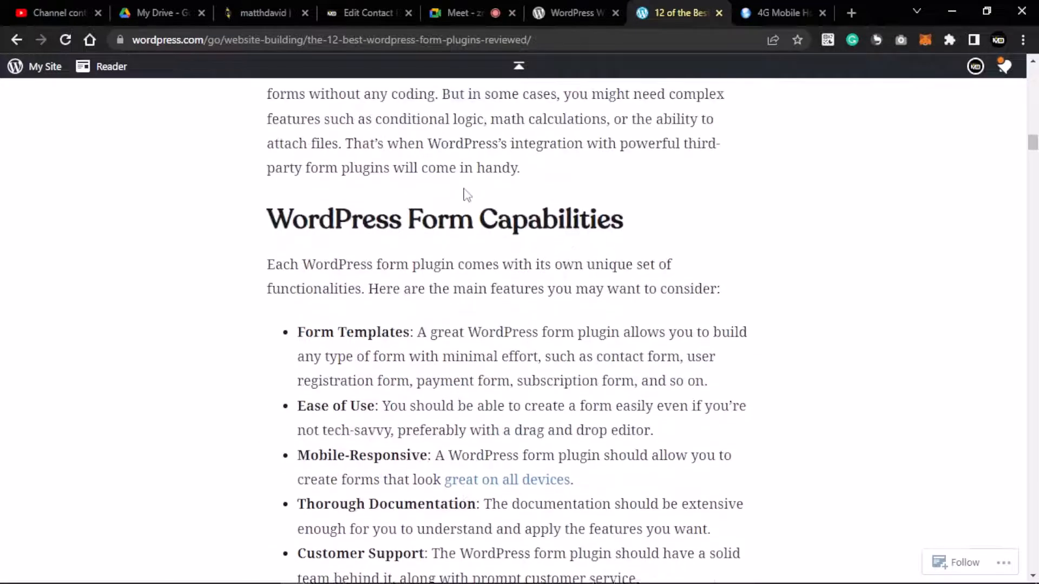
pyautogui.scroll(-7, 468, 195)
pyautogui.scroll(5, 467, 186)
pyautogui.scroll(-2, 467, 182)
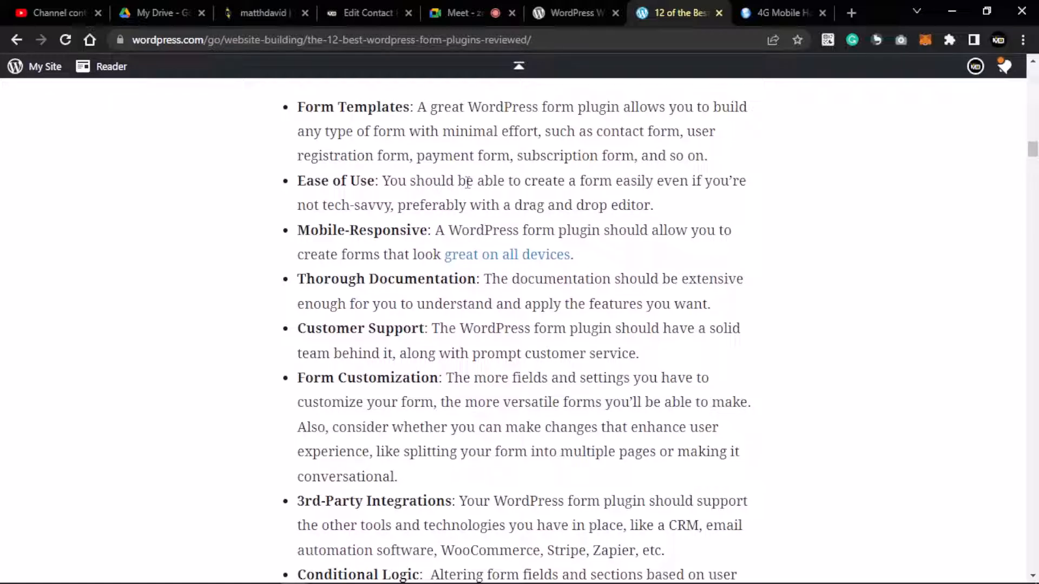
pyautogui.scroll(3, 487, 199)
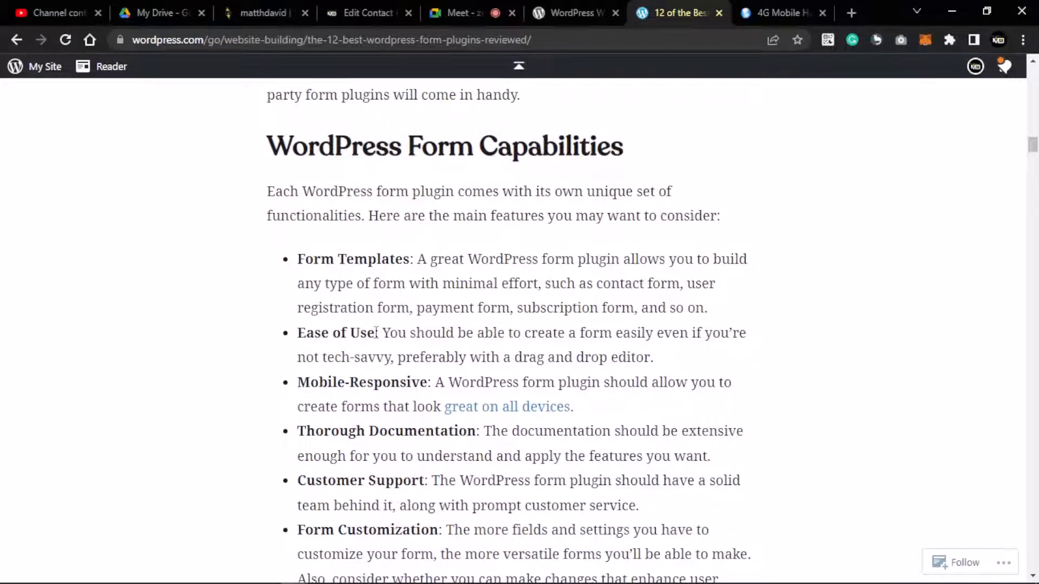
pyautogui.moveTo(376, 332); pyautogui.dragTo(297, 333)
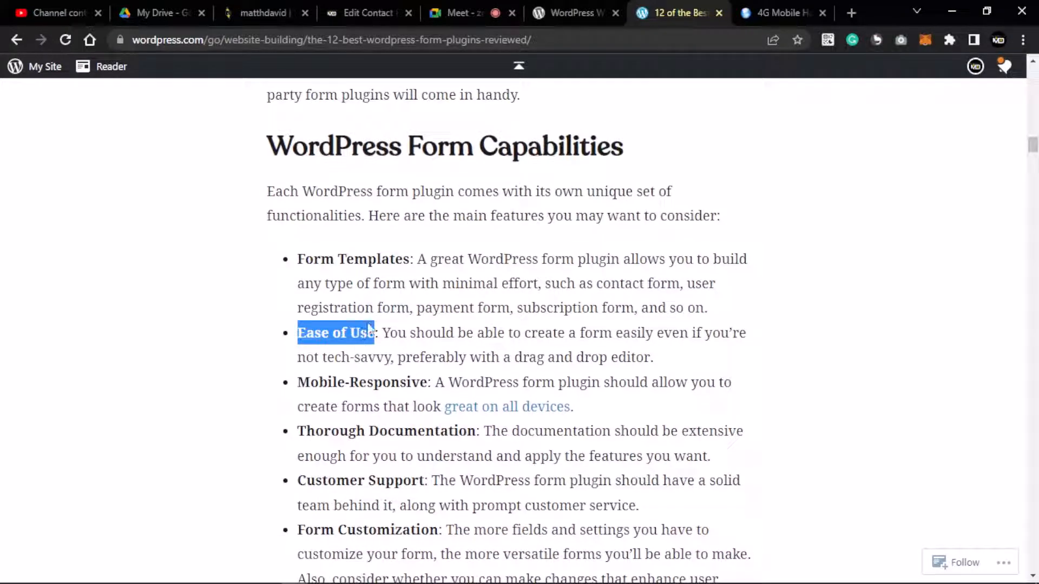
# Highlight the term "Mobile-Responsive" in the capabilities list
pyautogui.scroll(-4, 365, 316)
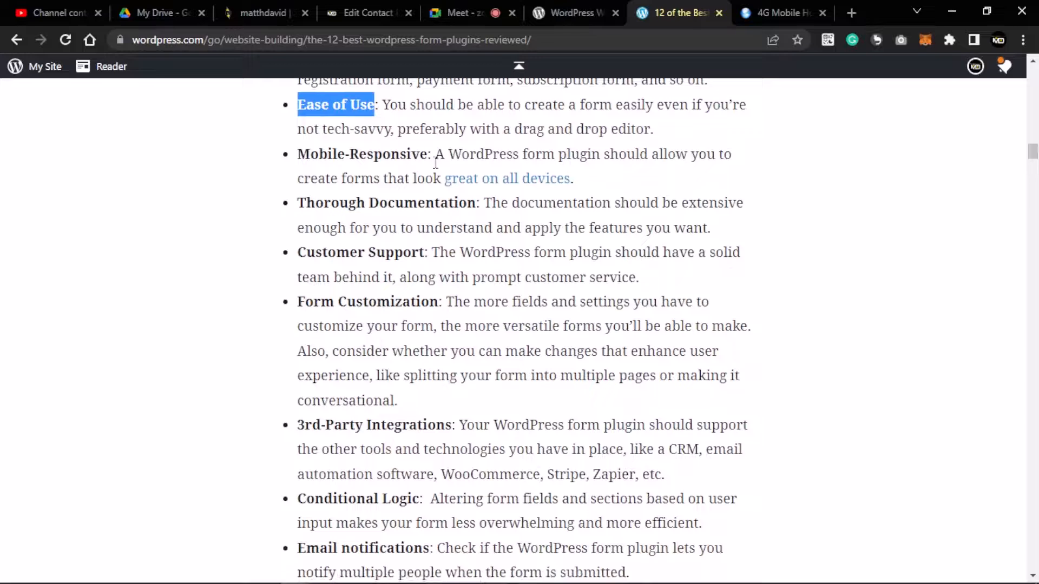
pyautogui.click(425, 154)
pyautogui.moveTo(424, 154)
pyautogui.mouseDown()
pyautogui.moveTo(341, 179)
pyautogui.moveTo(429, 155)
pyautogui.mouseUp()
pyautogui.click(298, 156)
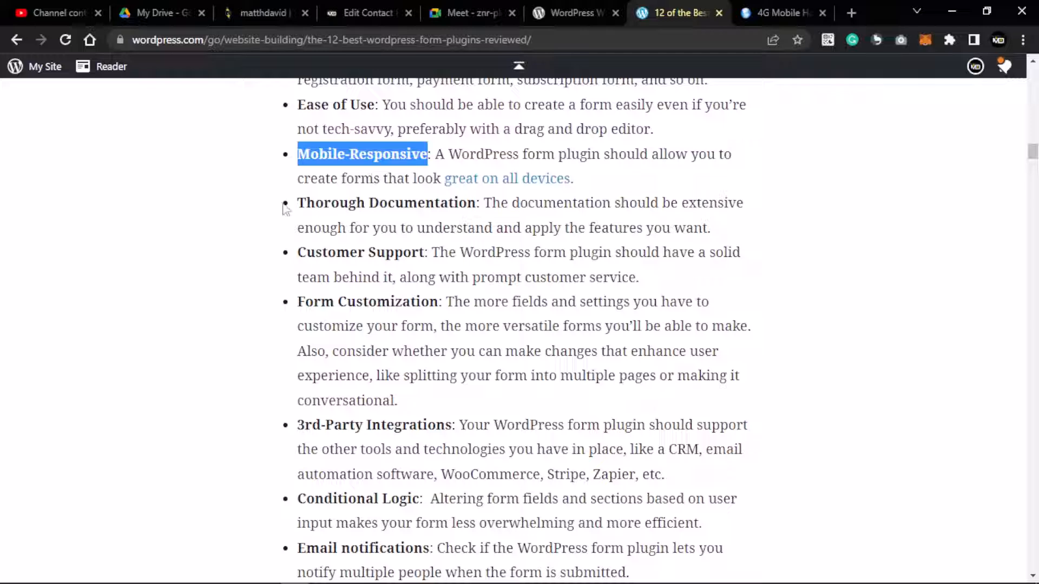
# Highlight "Thorough Documentation" and then "Customer Support" in the capabilities list, and glance over the remaining features
pyautogui.moveTo(299, 203); pyautogui.dragTo(488, 199)
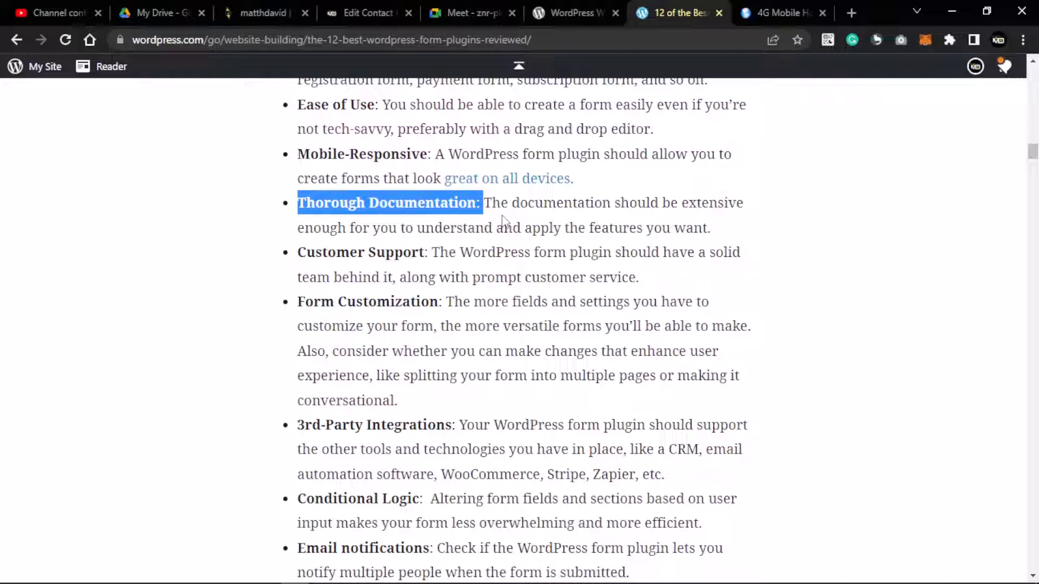
pyautogui.moveTo(297, 253); pyautogui.dragTo(430, 250)
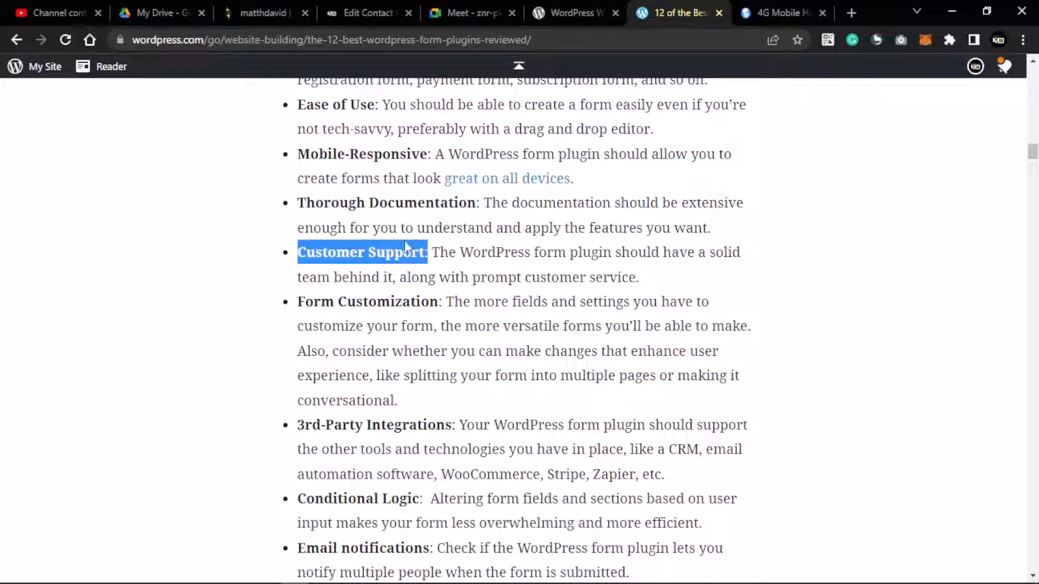
pyautogui.scroll(-4, 410, 326)
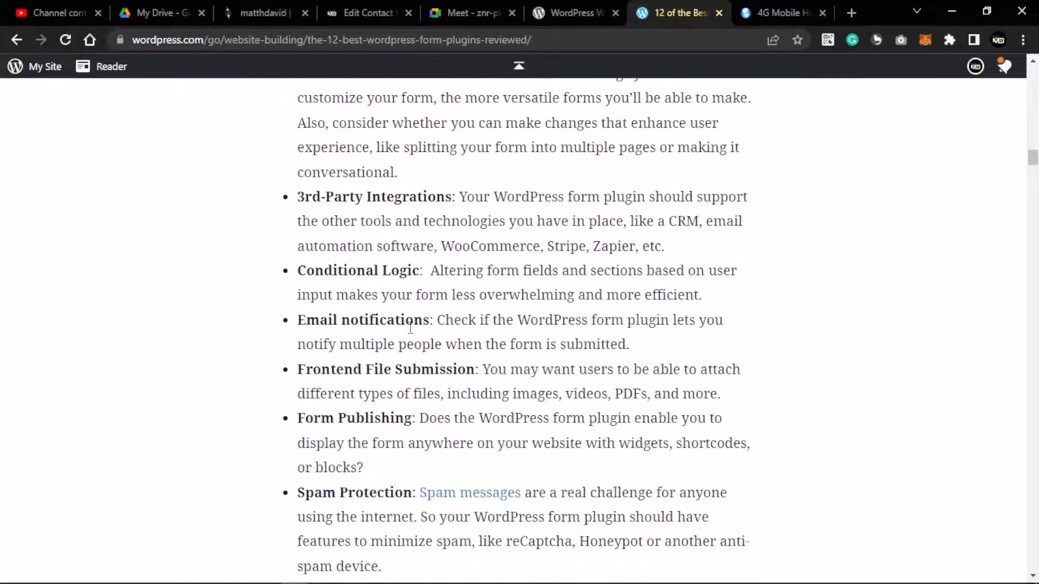
pyautogui.scroll(3, 410, 327)
pyautogui.scroll(2, 410, 327)
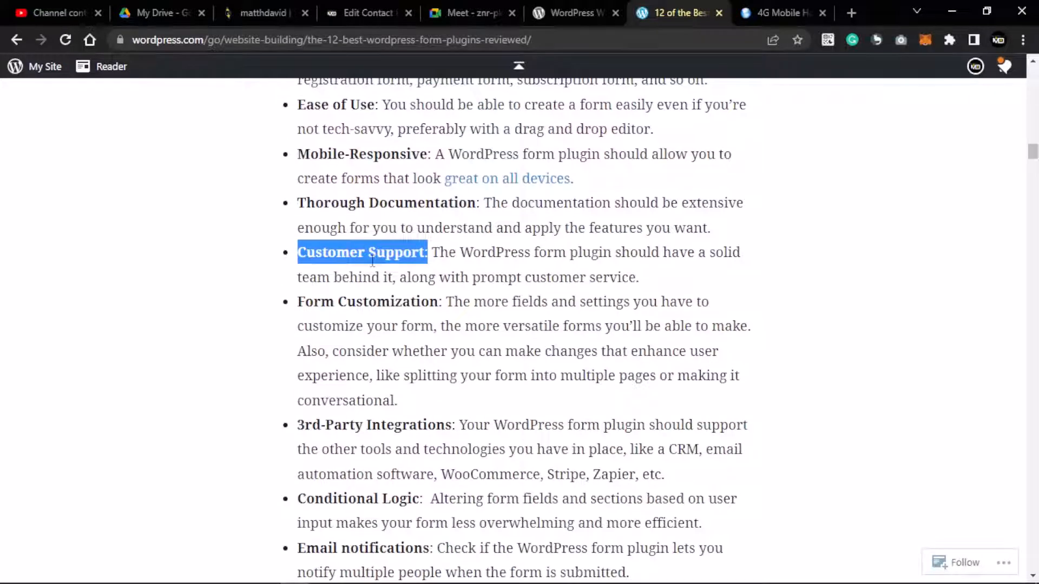
# Highlight the term "Form Customization" in the capabilities list and read its description
pyautogui.moveTo(297, 304); pyautogui.dragTo(452, 306)
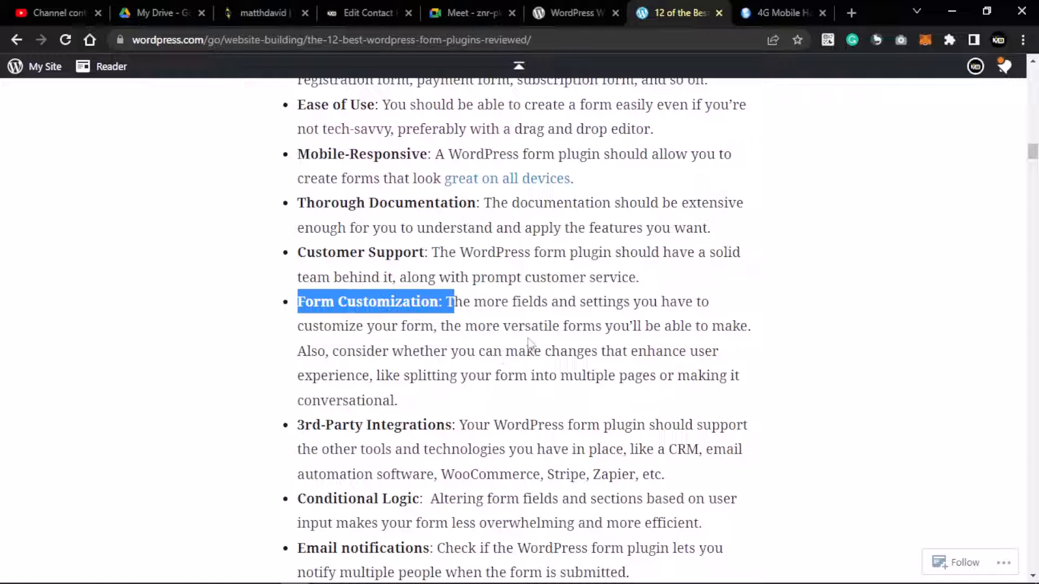
pyautogui.click(416, 304)
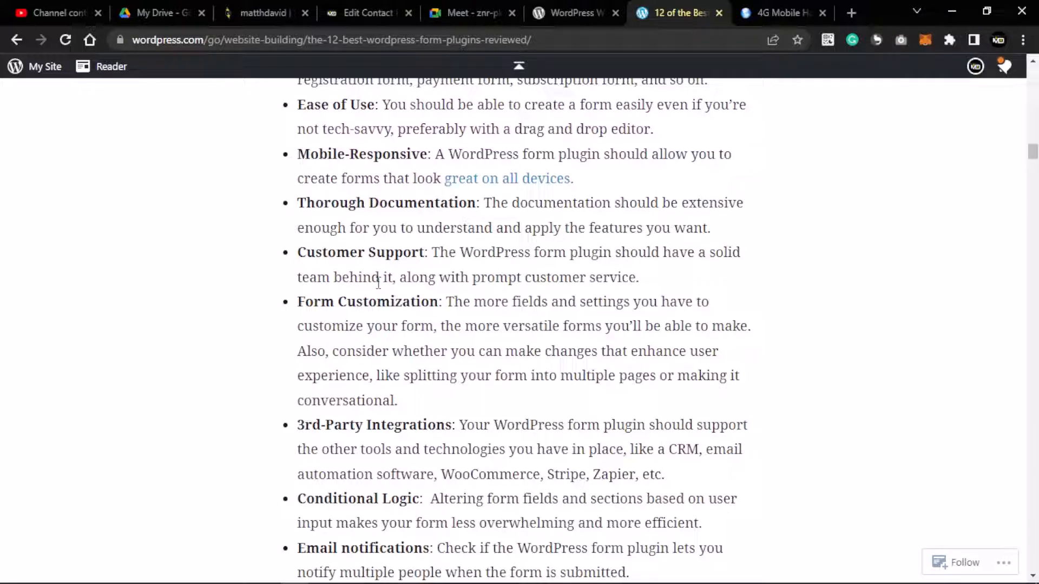
pyautogui.scroll(-2, 379, 281)
pyautogui.scroll(1, 384, 292)
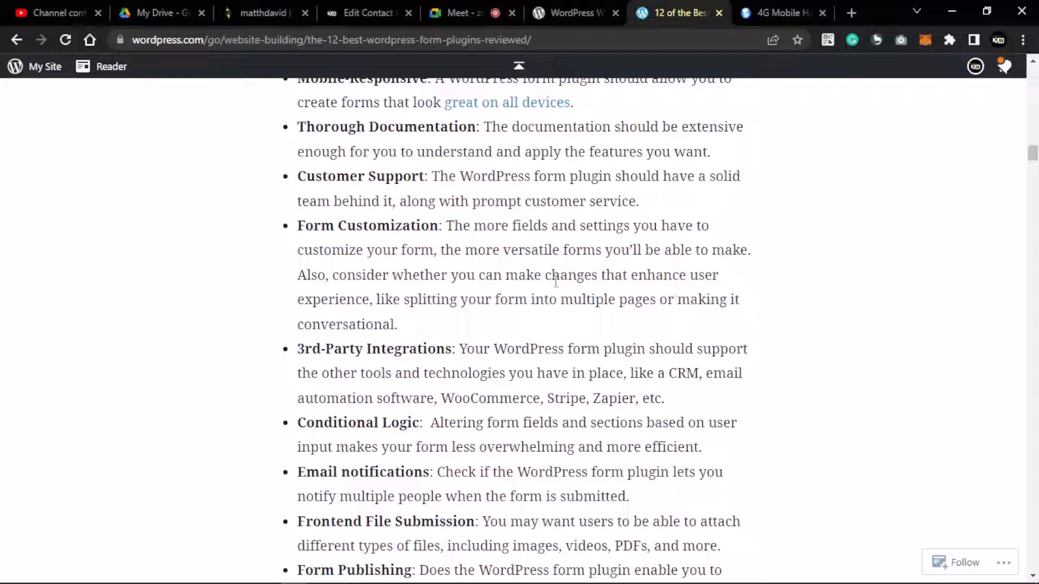
# Look over the remaining capabilities and highlight "WooCommerce" in the 3rd-Party Integrations entry
pyautogui.scroll(-4, 513, 290)
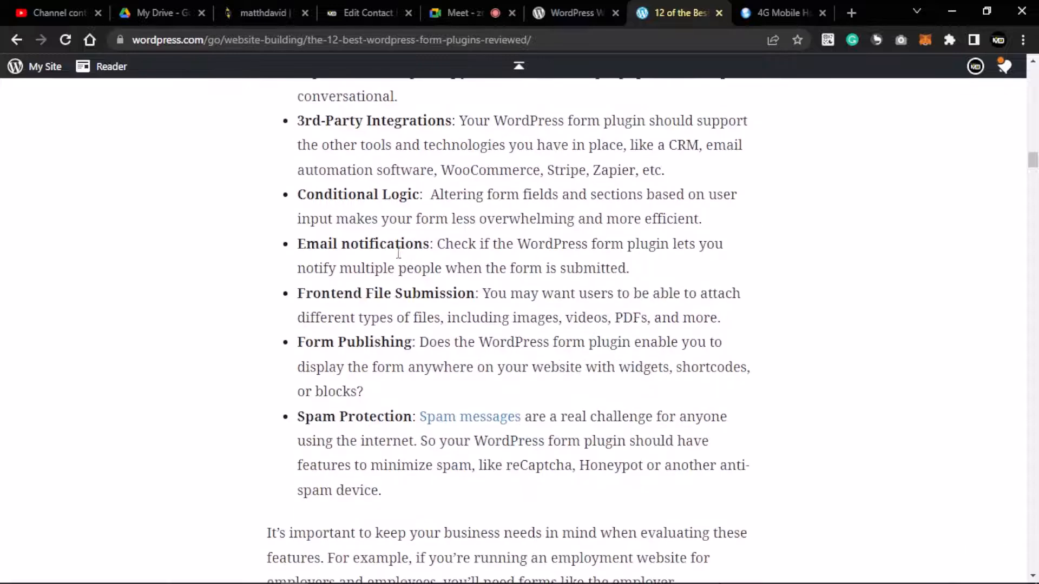
pyautogui.scroll(3, 398, 253)
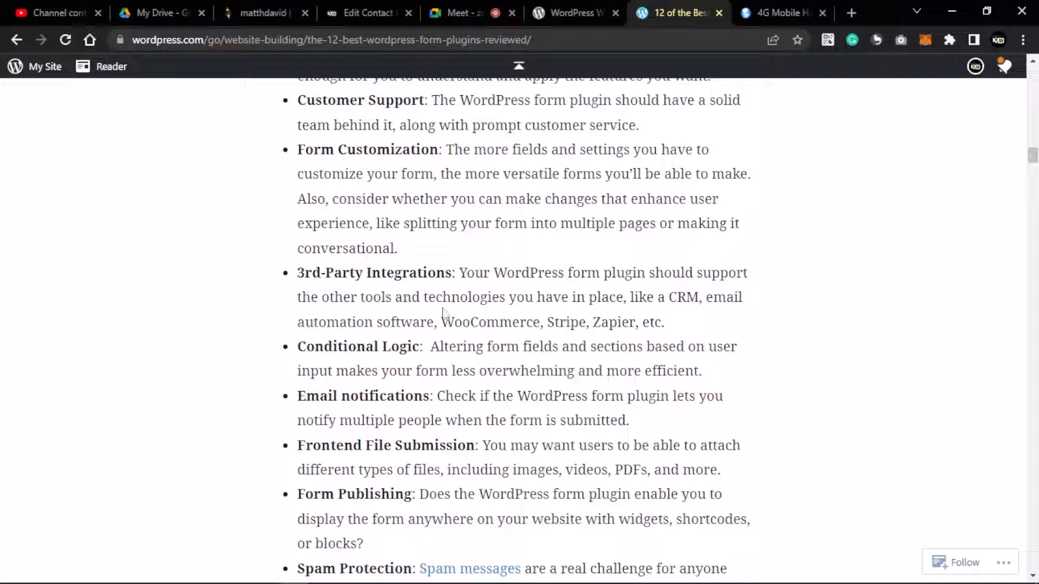
pyautogui.doubleClick(482, 320)
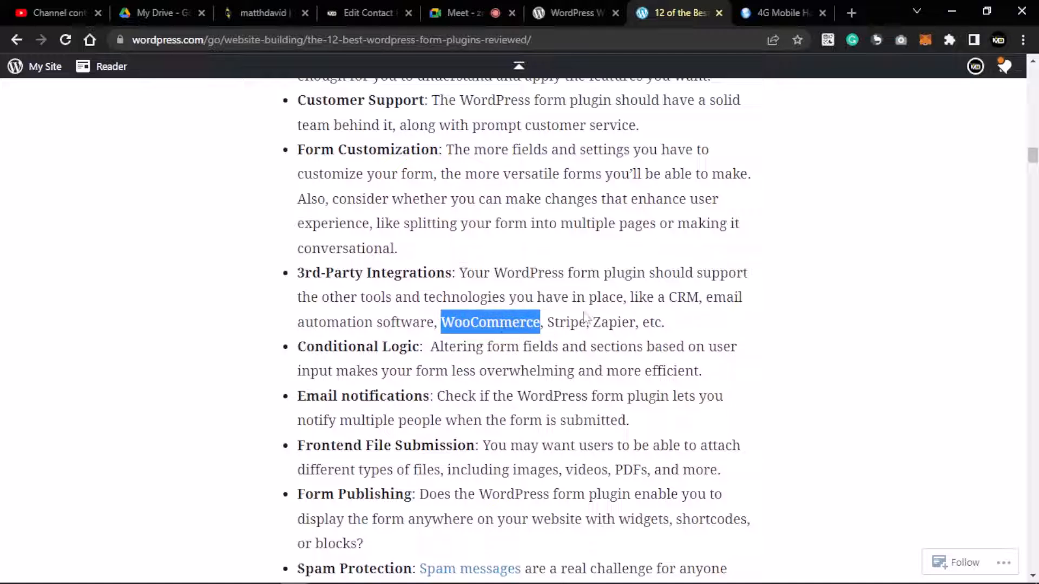
# Mark text in the Conditional Logic and Email notifications entries and read on to Frontend File Submission
pyautogui.scroll(-1, 571, 323)
pyautogui.scroll(-2, 571, 323)
pyautogui.moveTo(373, 270); pyautogui.dragTo(366, 271)
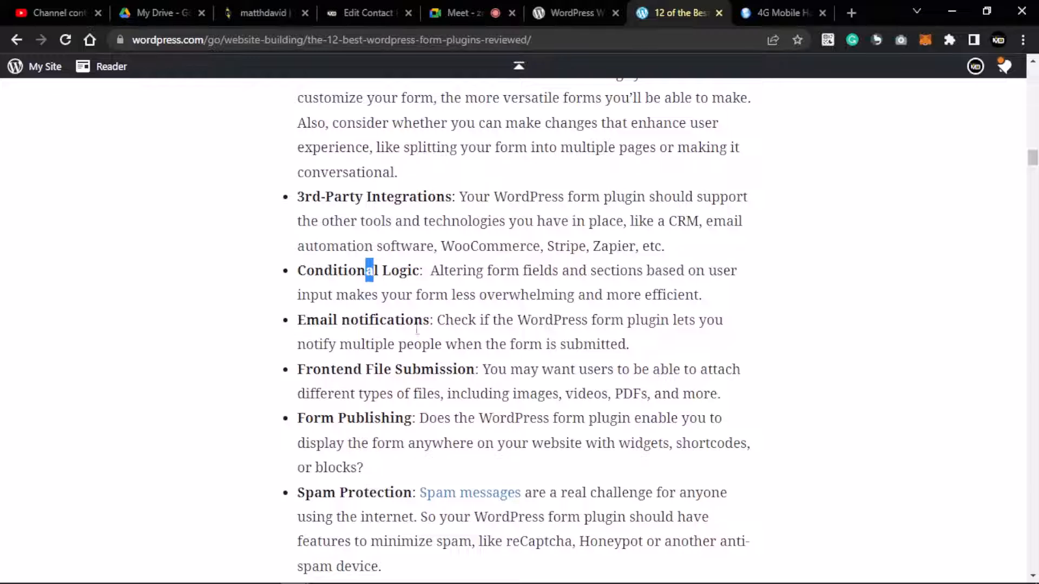
pyautogui.moveTo(445, 319); pyautogui.dragTo(442, 344)
pyautogui.click(385, 322)
pyautogui.scroll(-4, 376, 323)
pyautogui.scroll(3, 359, 287)
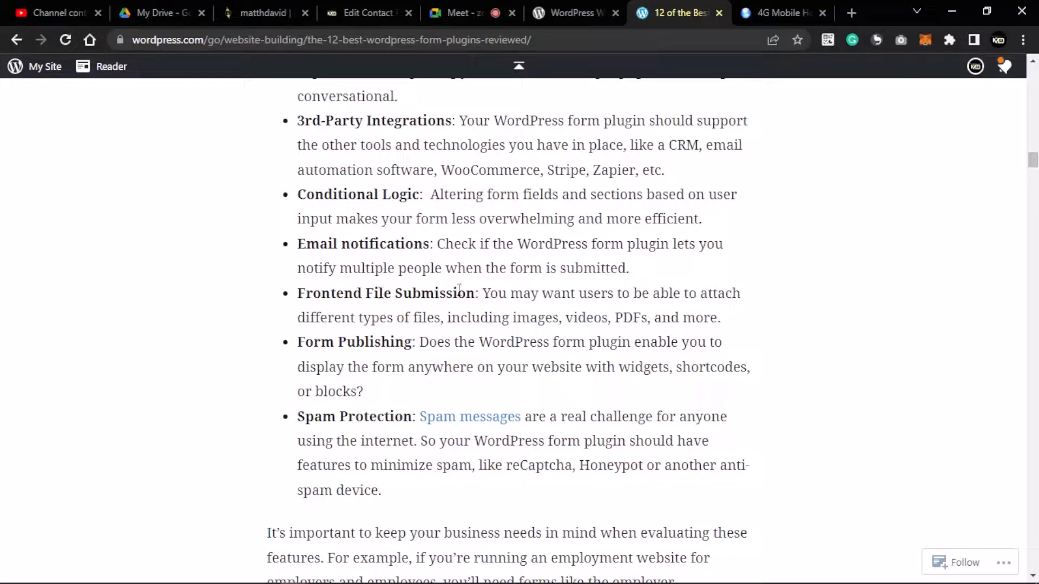
# Highlight the words "shortcodes" and "widgets" in the Form Publishing entry
pyautogui.scroll(-1, 432, 327)
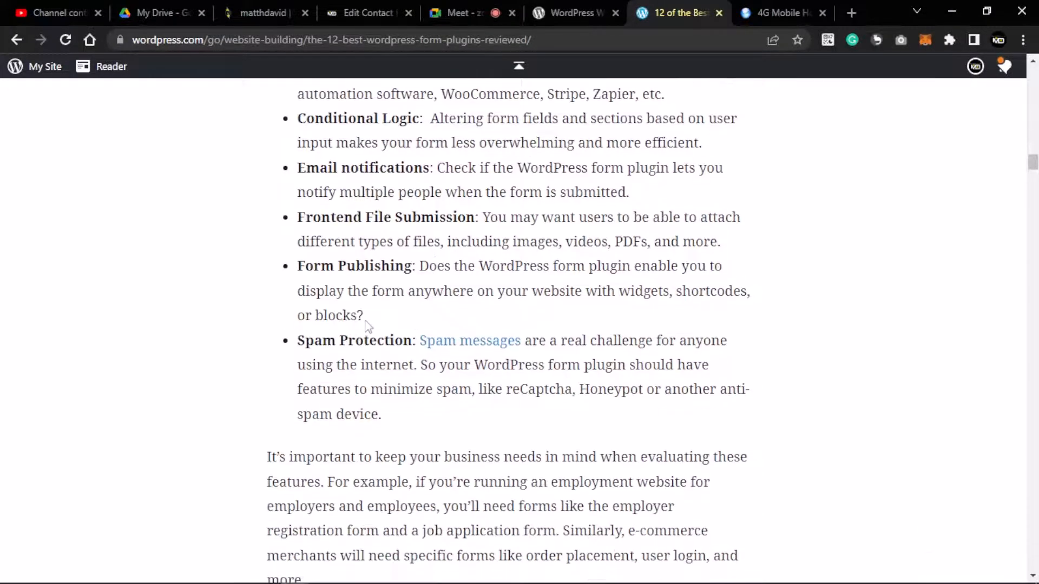
pyautogui.moveTo(297, 267); pyautogui.dragTo(304, 269)
pyautogui.click(320, 262)
pyautogui.doubleClick(715, 294)
pyautogui.doubleClick(646, 293)
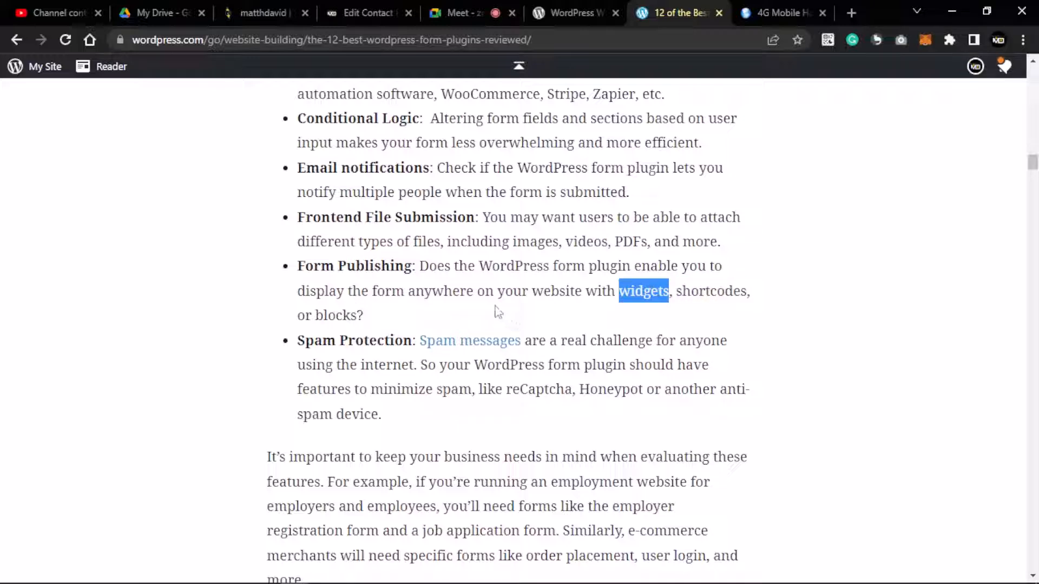
# Highlight "Spam Protection" and read the paragraph about keeping business needs in mind
pyautogui.scroll(-3, 503, 313)
pyautogui.moveTo(297, 189); pyautogui.dragTo(394, 191)
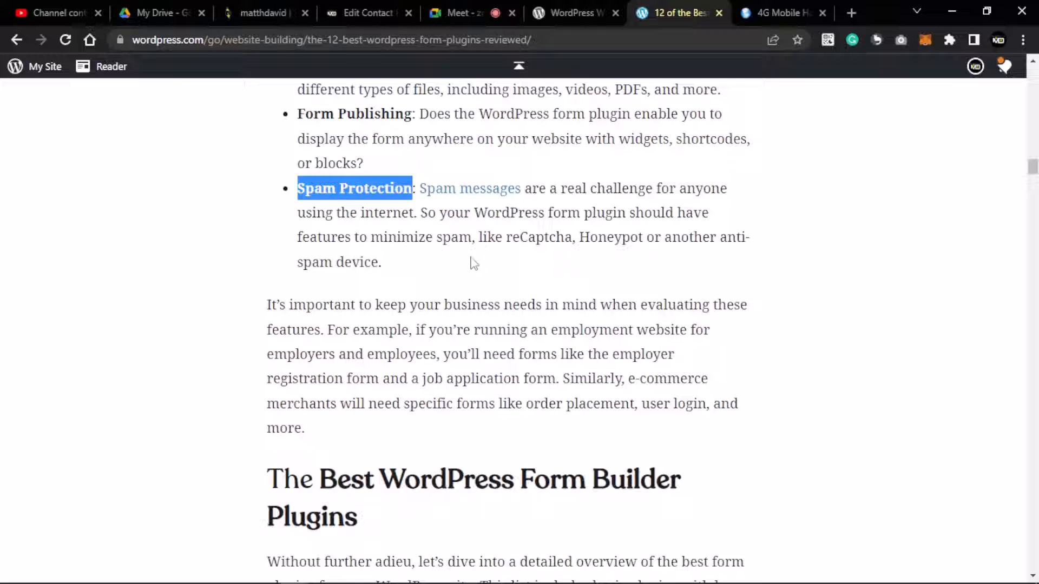
pyautogui.scroll(-1, 509, 262)
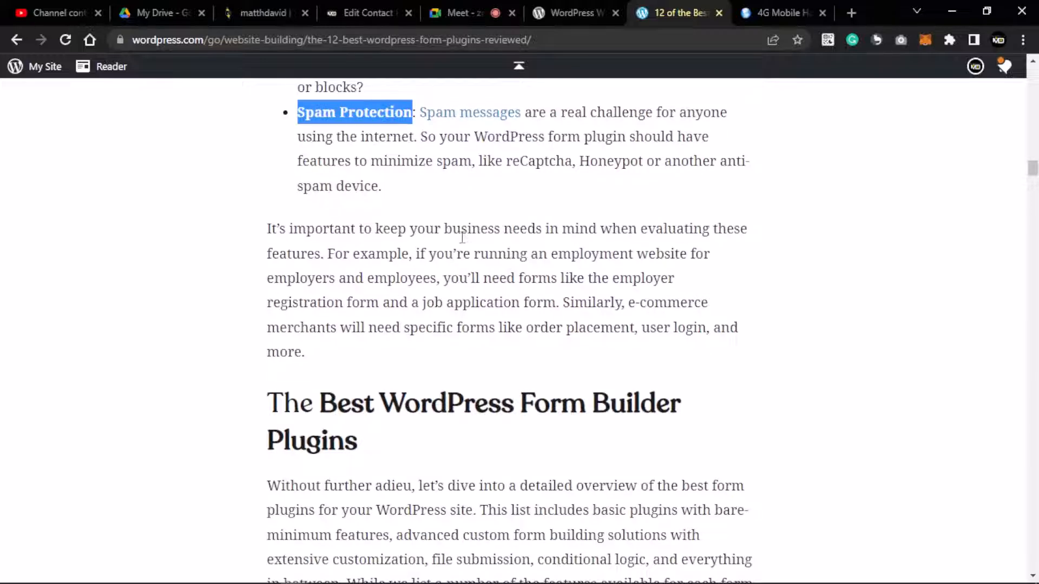
pyautogui.click(460, 238)
# Glance back over the WordPress Form Capabilities list and highlight the Jetpack Contact Form heading
pyautogui.scroll(4, 443, 273)
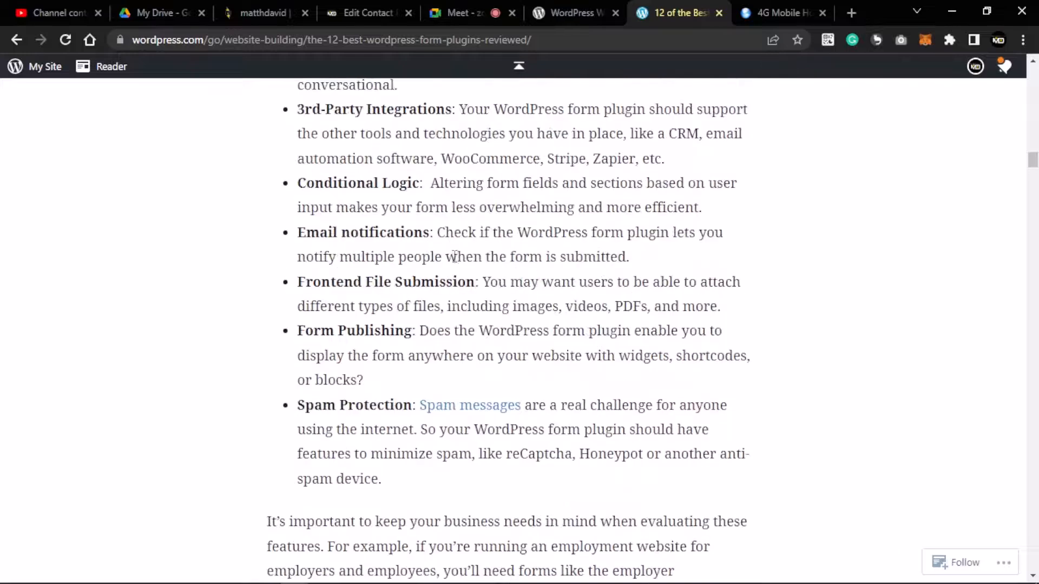
pyautogui.scroll(4, 457, 257)
pyautogui.scroll(4, 475, 244)
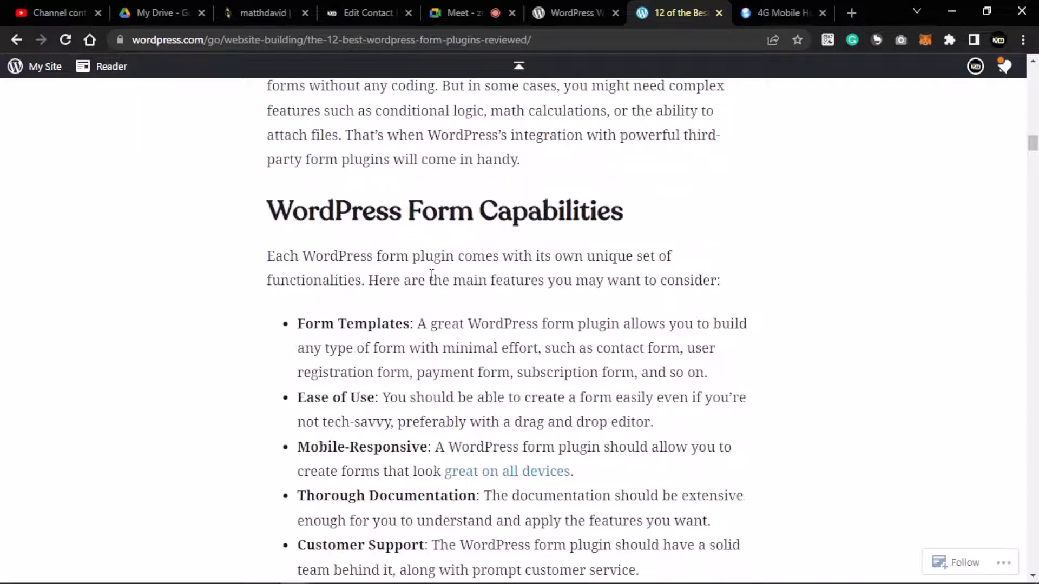
pyautogui.scroll(-7, 404, 366)
pyautogui.scroll(-14, 398, 376)
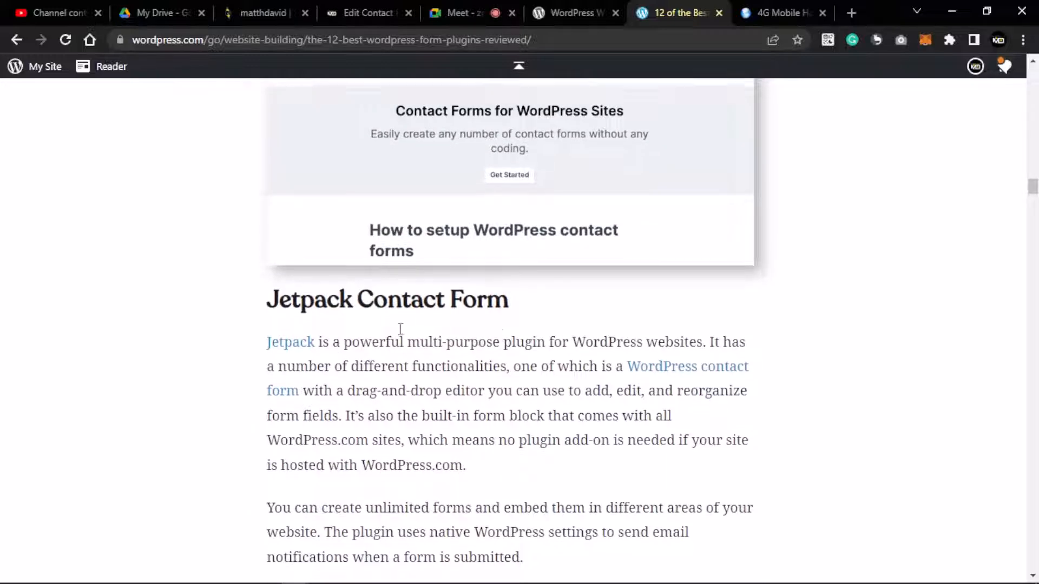
pyautogui.scroll(-4, 400, 330)
pyautogui.scroll(5, 430, 269)
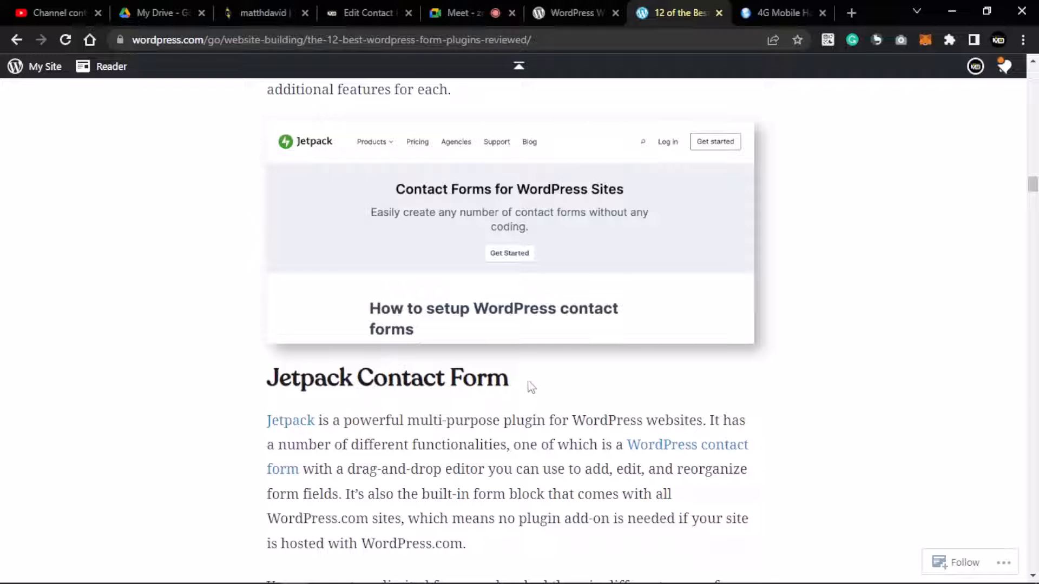
pyautogui.moveTo(528, 388); pyautogui.dragTo(292, 379)
# Look through the features of Jetpack Contact Form, WPForms, Formidable Forms and Gravity Forms, continuing to the Ninja Forms entry
pyautogui.scroll(-5, 528, 364)
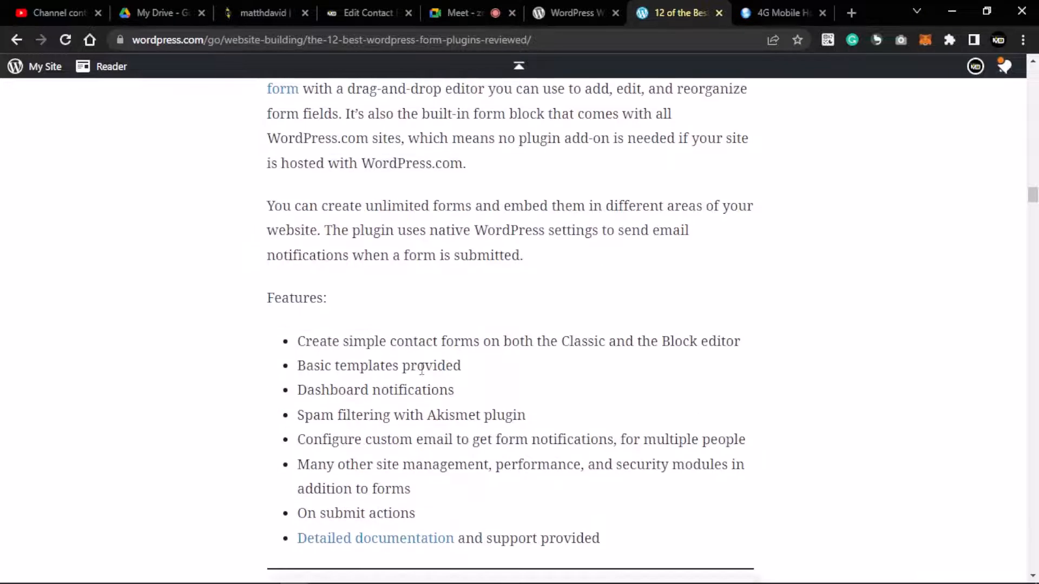
pyautogui.scroll(-5, 266, 362)
pyautogui.scroll(-5, 227, 345)
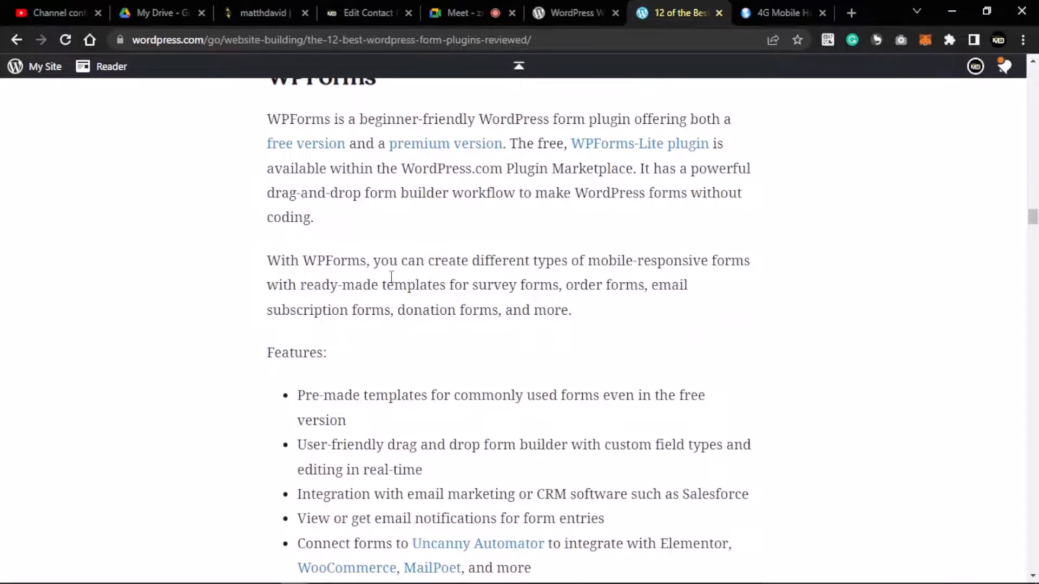
pyautogui.scroll(4, 308, 340)
pyautogui.scroll(-5, 414, 400)
pyautogui.scroll(4, 385, 314)
pyautogui.scroll(-5, 449, 385)
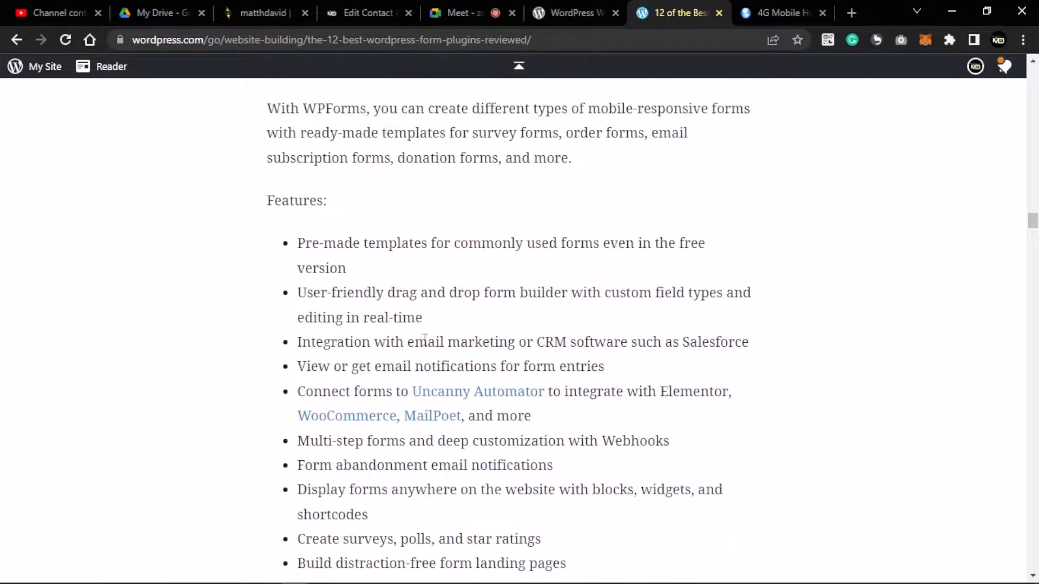
pyautogui.scroll(-4, 524, 327)
pyautogui.scroll(-6, 522, 324)
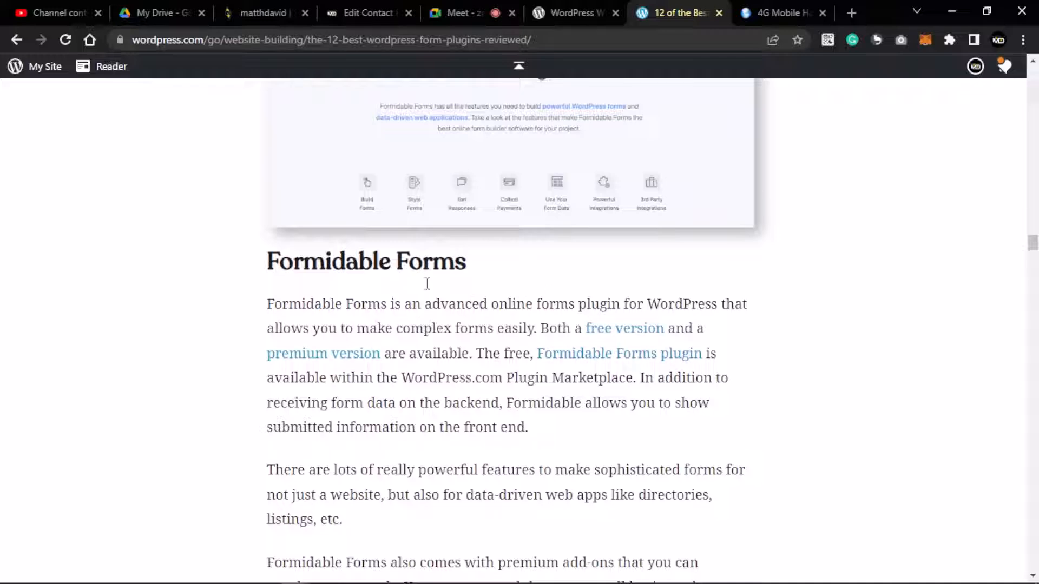
pyautogui.scroll(-5, 438, 380)
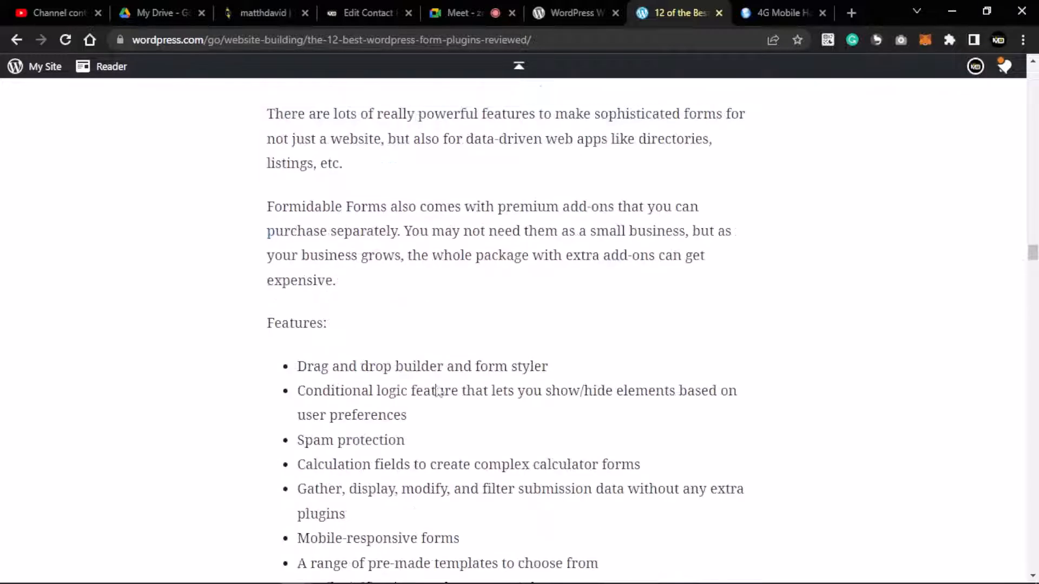
pyautogui.scroll(-5, 429, 390)
pyautogui.scroll(-5, 431, 388)
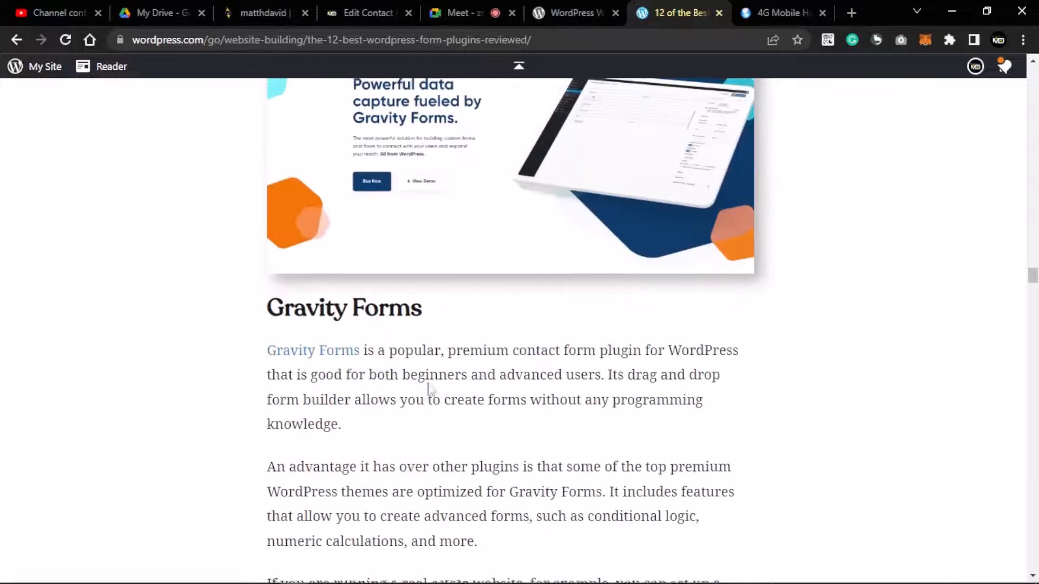
pyautogui.scroll(-15, 357, 313)
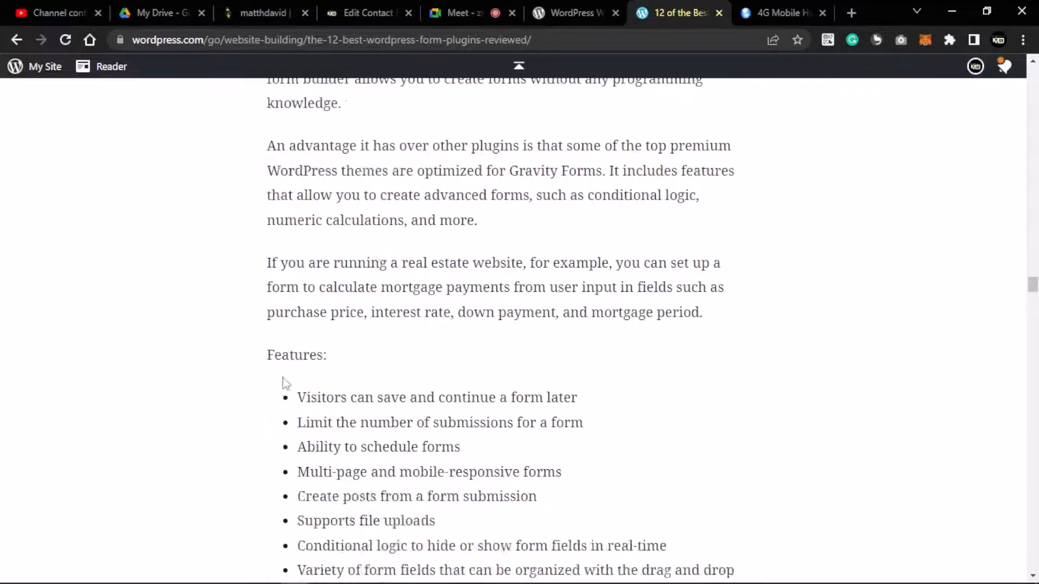
# Return to the Ninja Forms banner and select the last part of the article's web address
pyautogui.scroll(5, 302, 213)
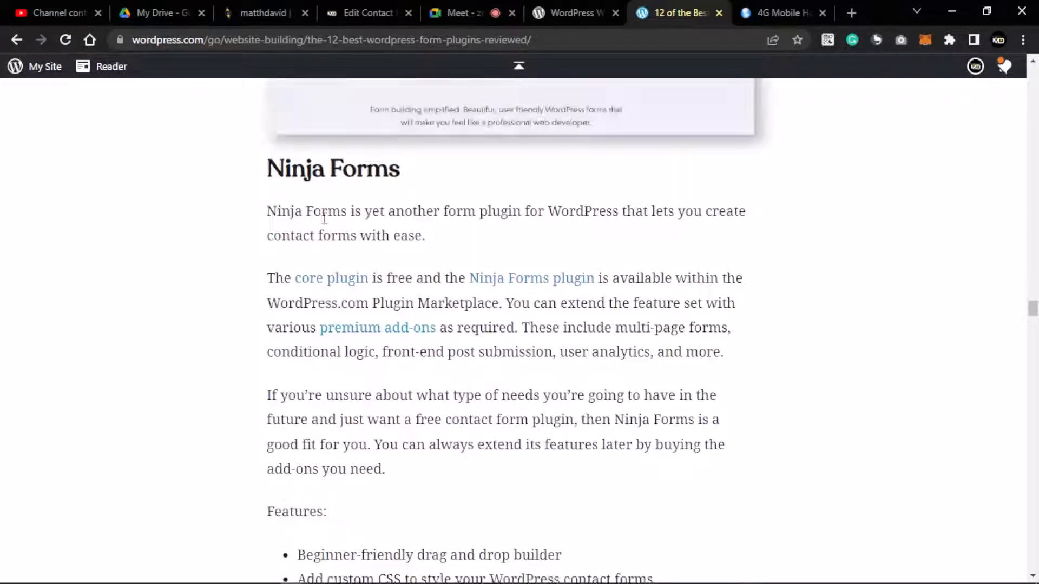
pyautogui.click(321, 40)
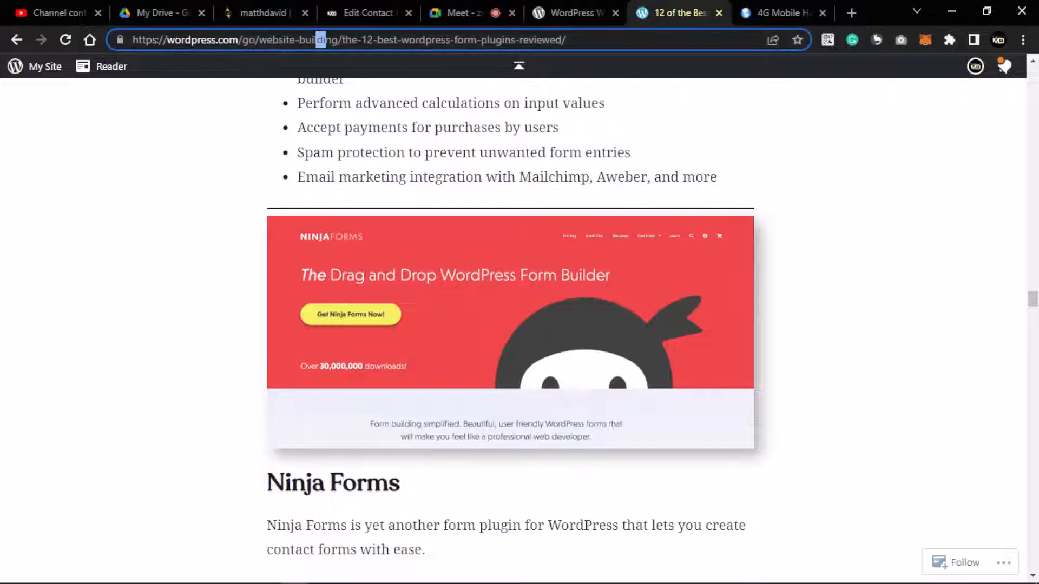
pyautogui.press('End')
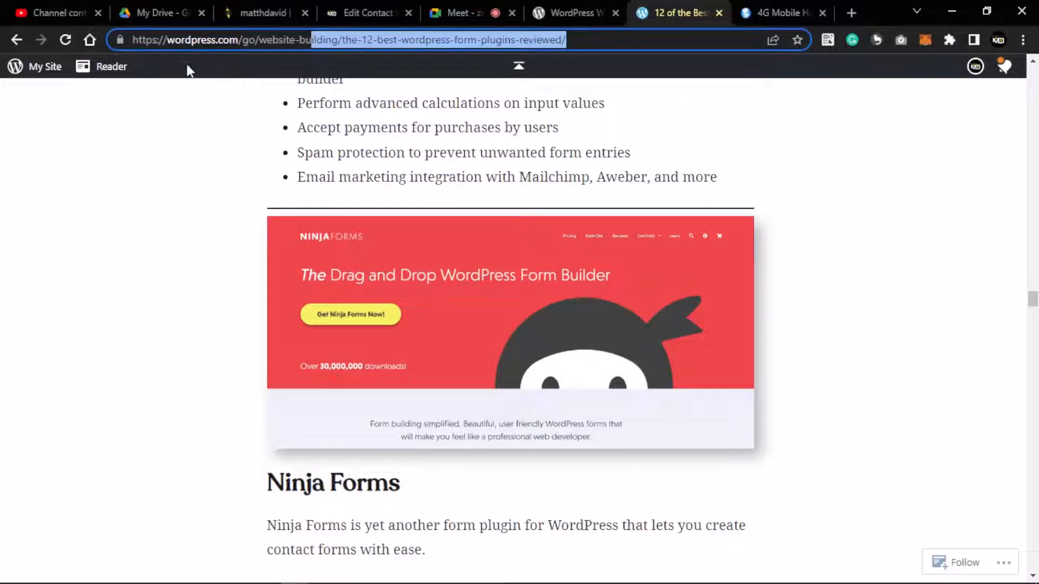
# Look back over the plugin entries from Gravity Forms to Jetpack Contact Form, revisit WPForms, and clear the address selection
pyautogui.scroll(8, 545, 260)
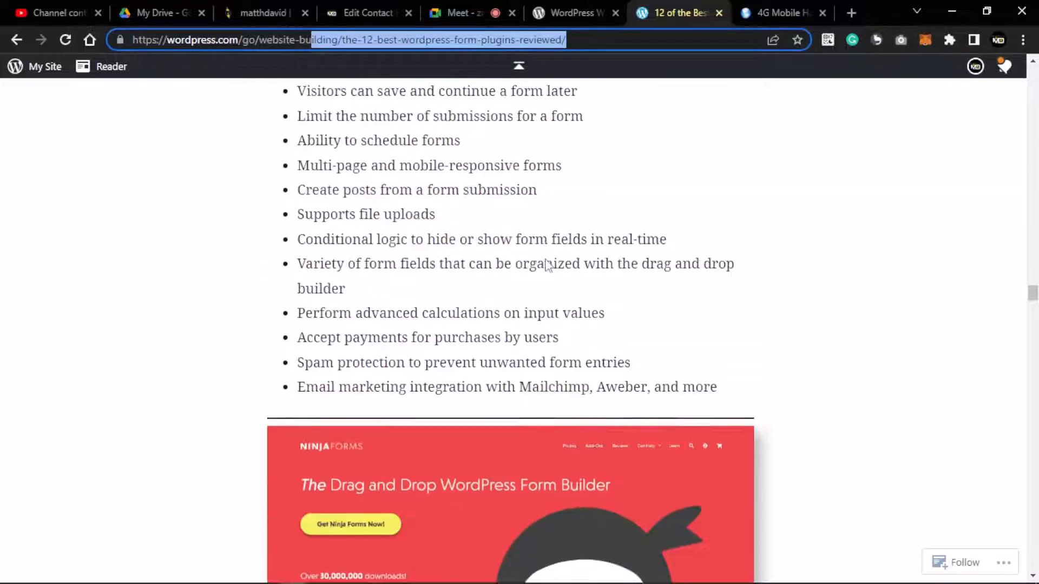
pyautogui.scroll(4, 518, 226)
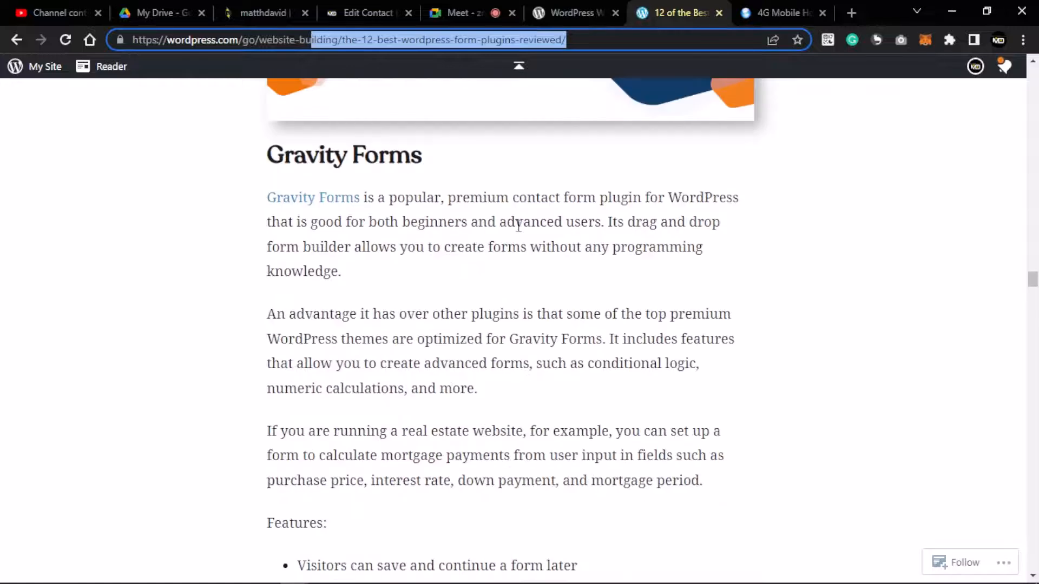
pyautogui.scroll(1, 513, 240)
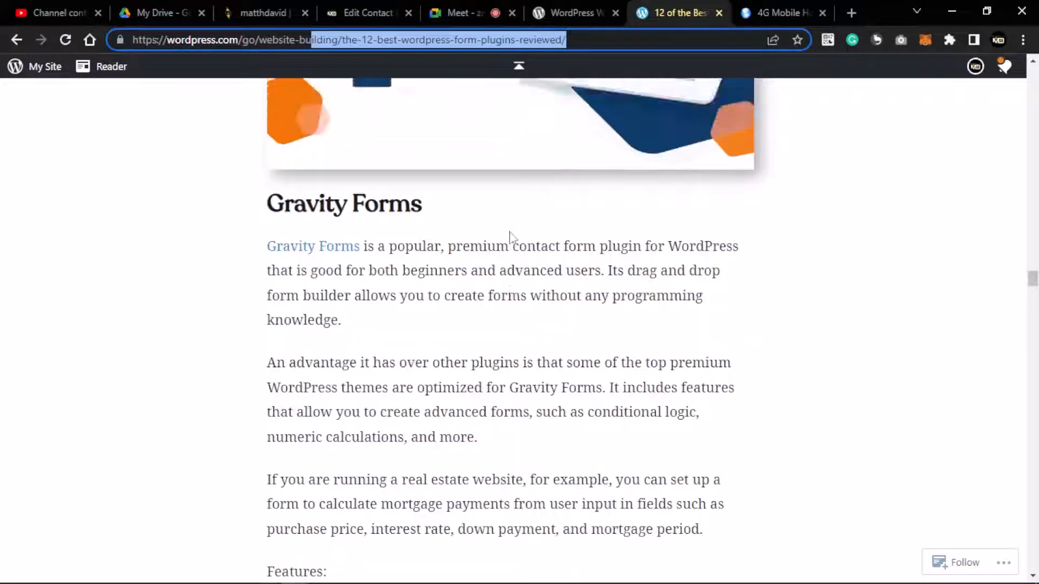
pyautogui.scroll(-13, 509, 235)
pyautogui.scroll(3, 432, 225)
pyautogui.scroll(20, 480, 226)
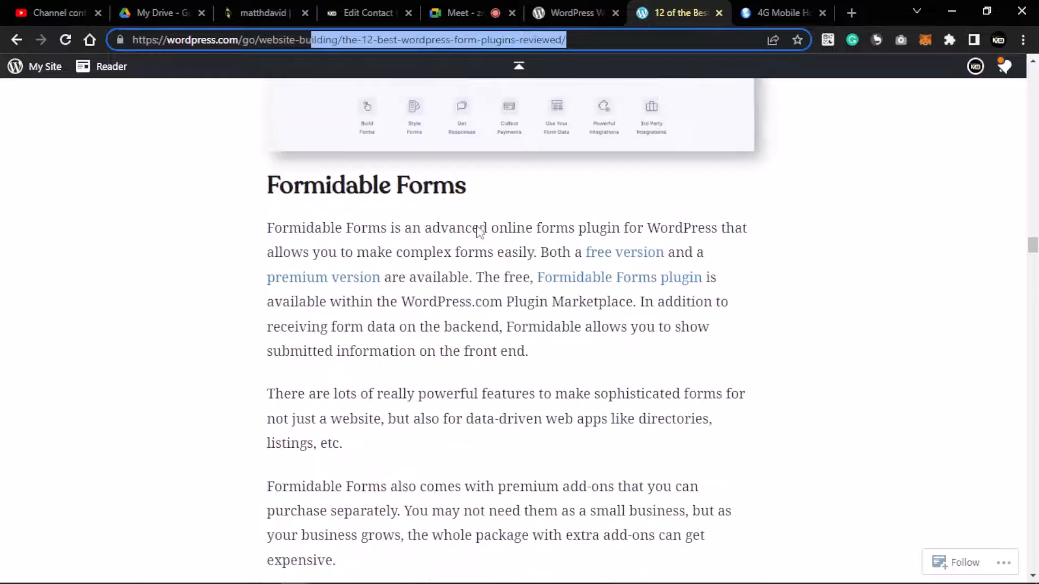
pyautogui.scroll(17, 480, 226)
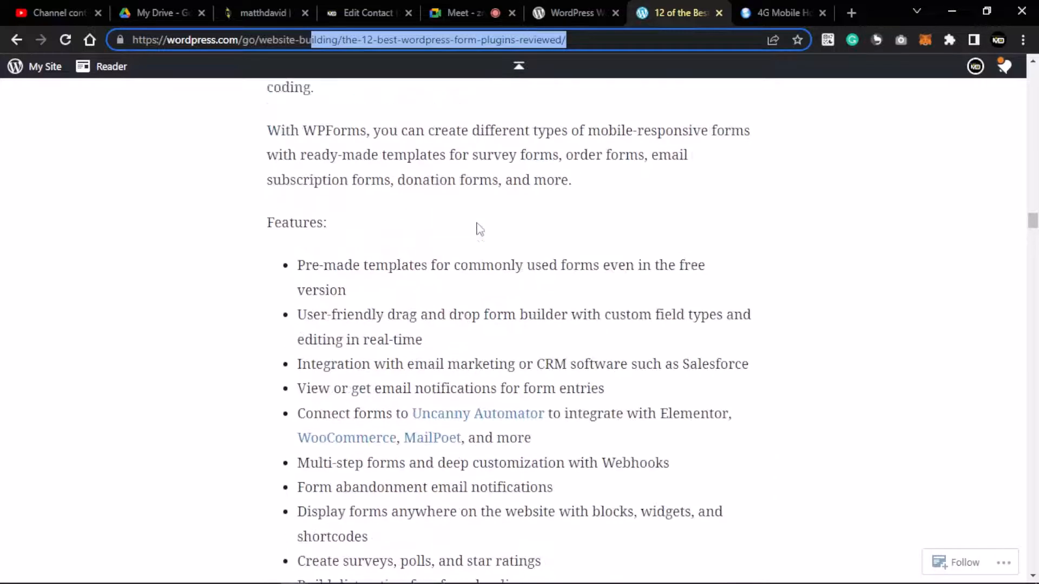
pyautogui.scroll(7, 383, 201)
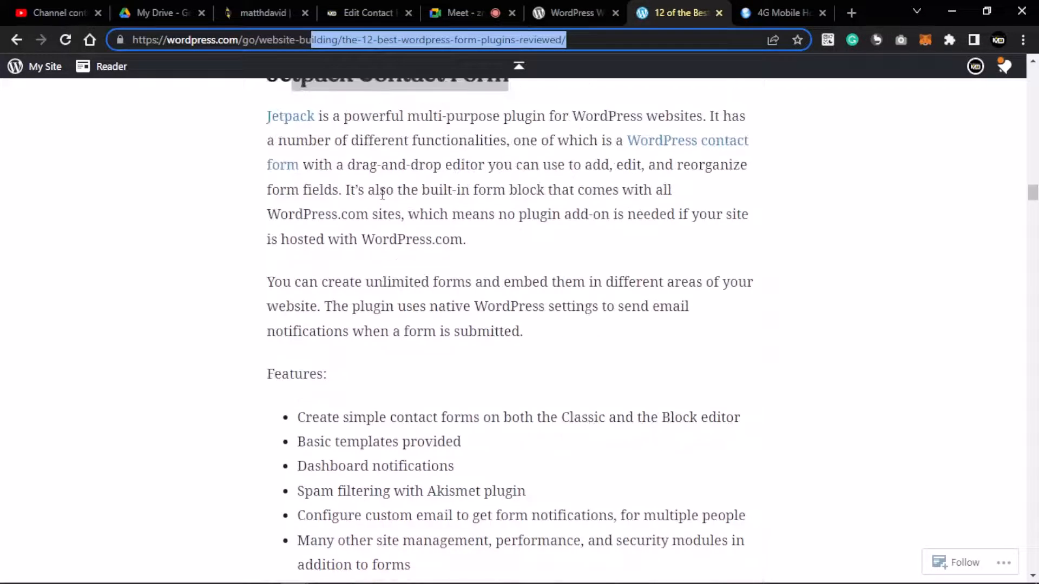
pyautogui.scroll(-7, 386, 208)
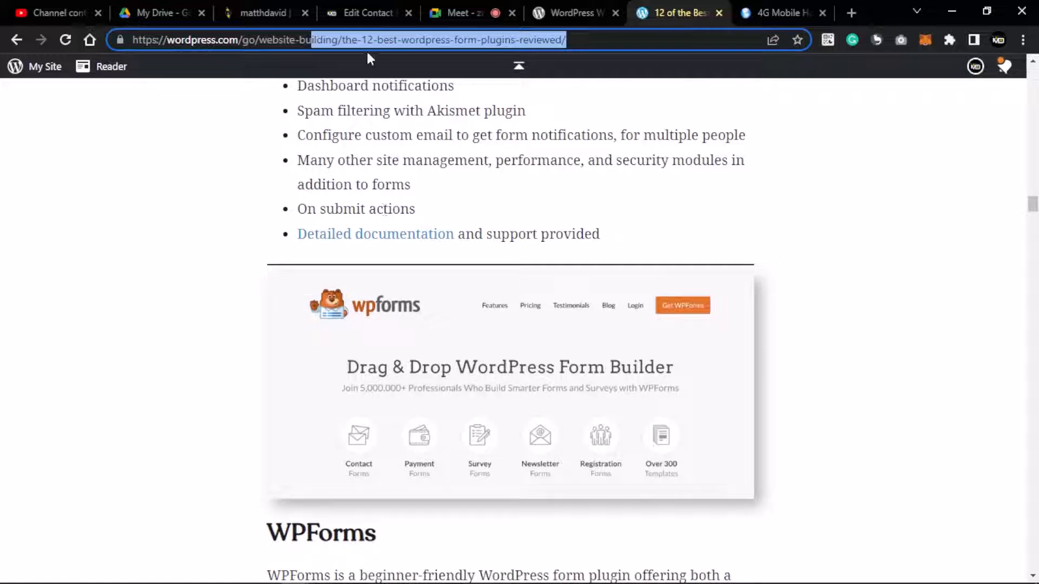
pyautogui.scroll(-4, 460, 316)
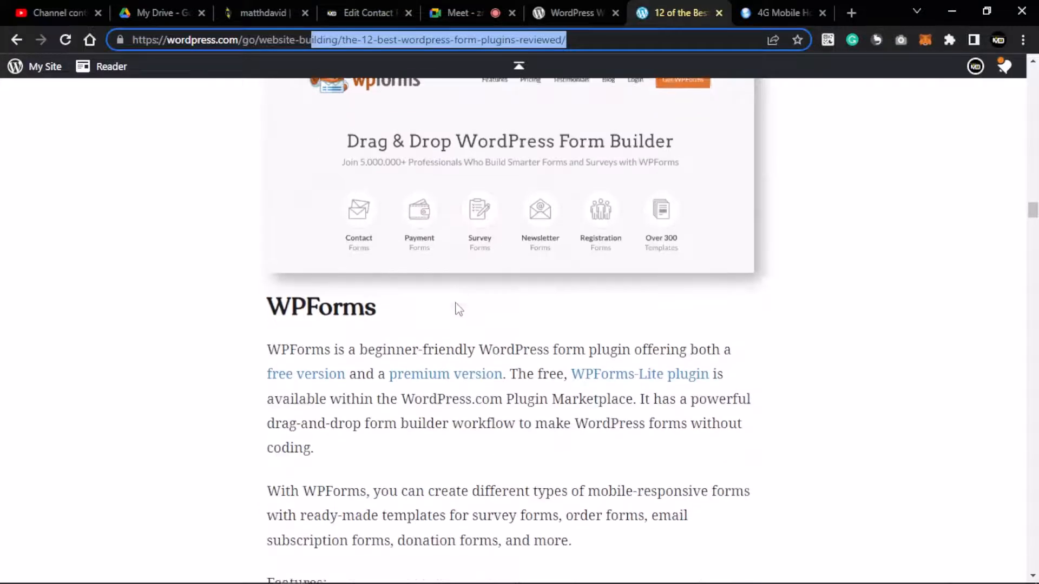
pyautogui.scroll(8, 457, 306)
pyautogui.click(453, 299)
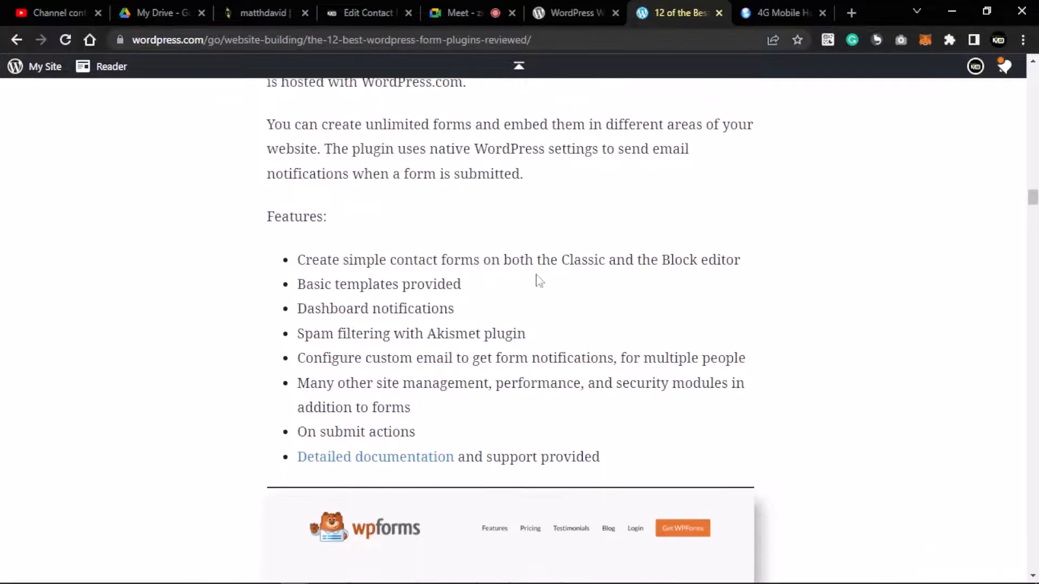
# Look back over the WordPress Form Capabilities section, from its introduction through the list of recommended form plugin features
pyautogui.scroll(15, 535, 279)
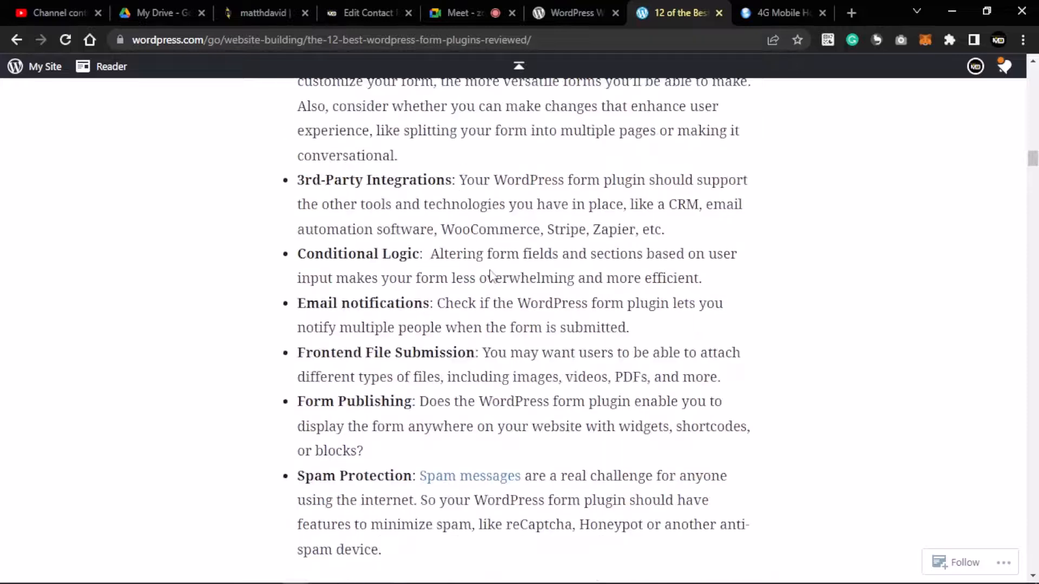
pyautogui.scroll(5, 490, 275)
pyautogui.scroll(6, 401, 192)
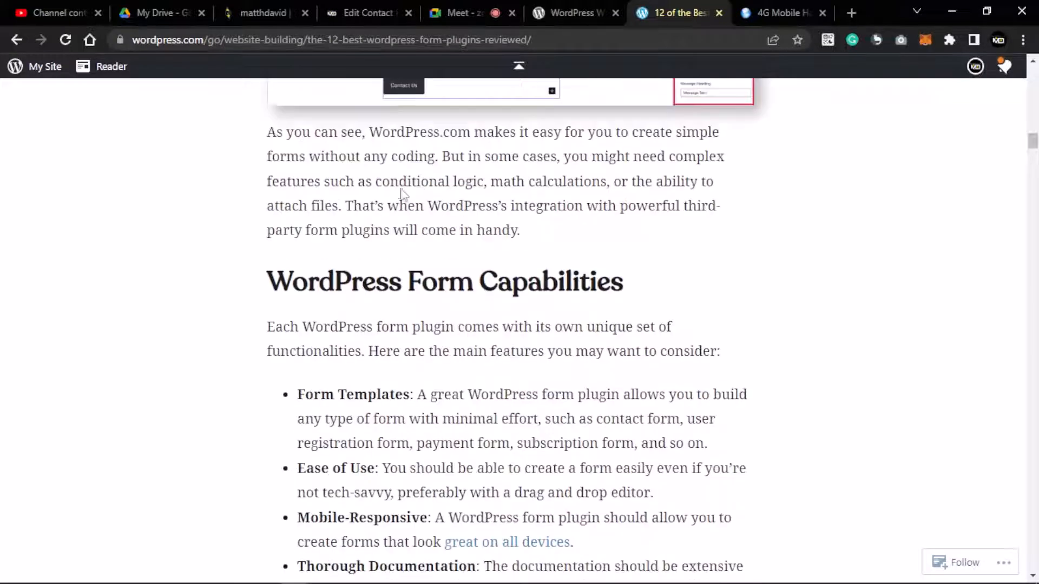
pyautogui.scroll(-7, 433, 336)
pyautogui.scroll(1, 343, 311)
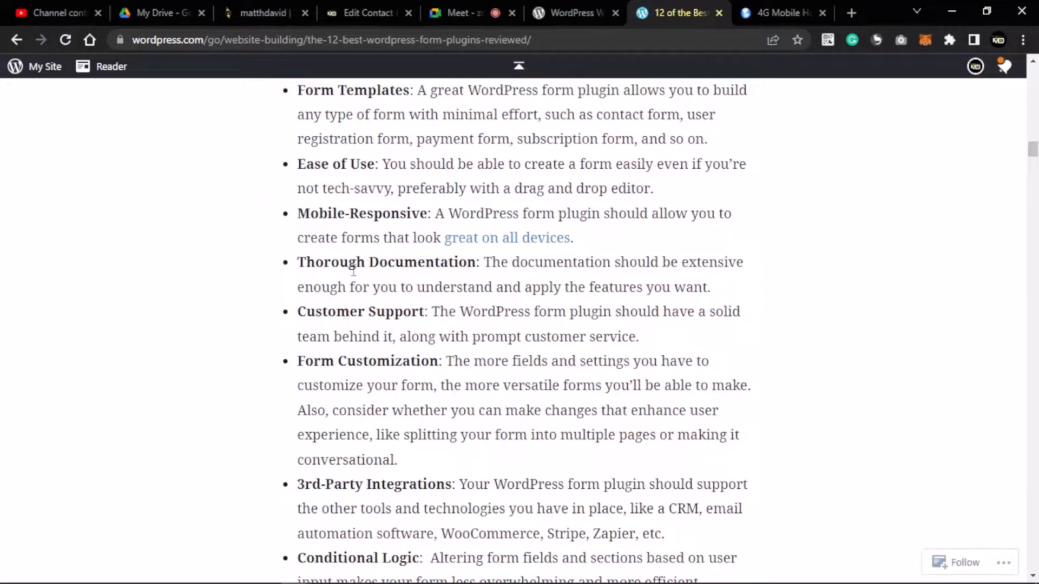
# Return to the WordPress dashboard, go from the installed plugins to adding a new one, and search for "form"
pyautogui.click(373, 11)
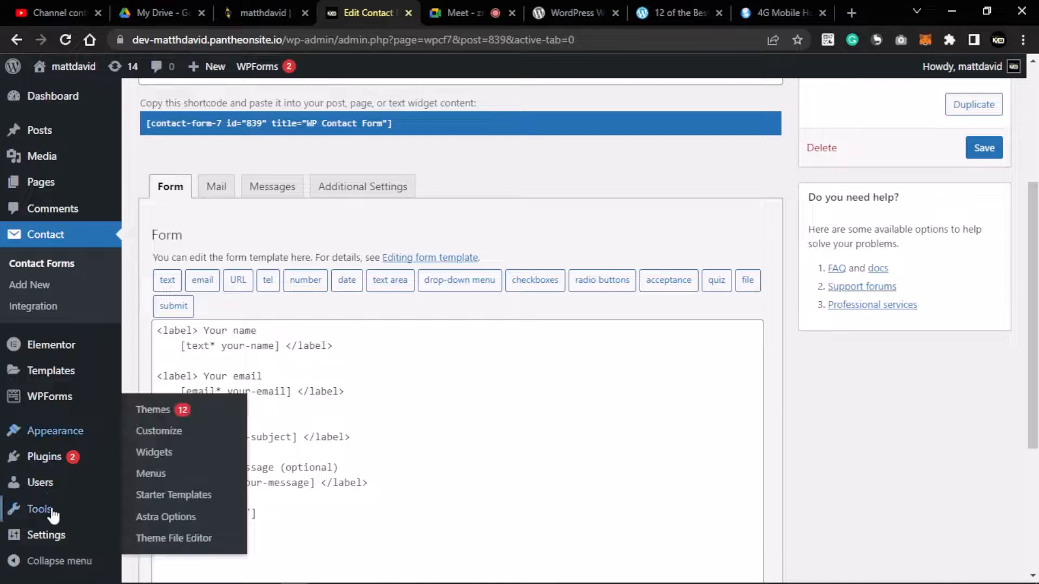
pyautogui.click(44, 458)
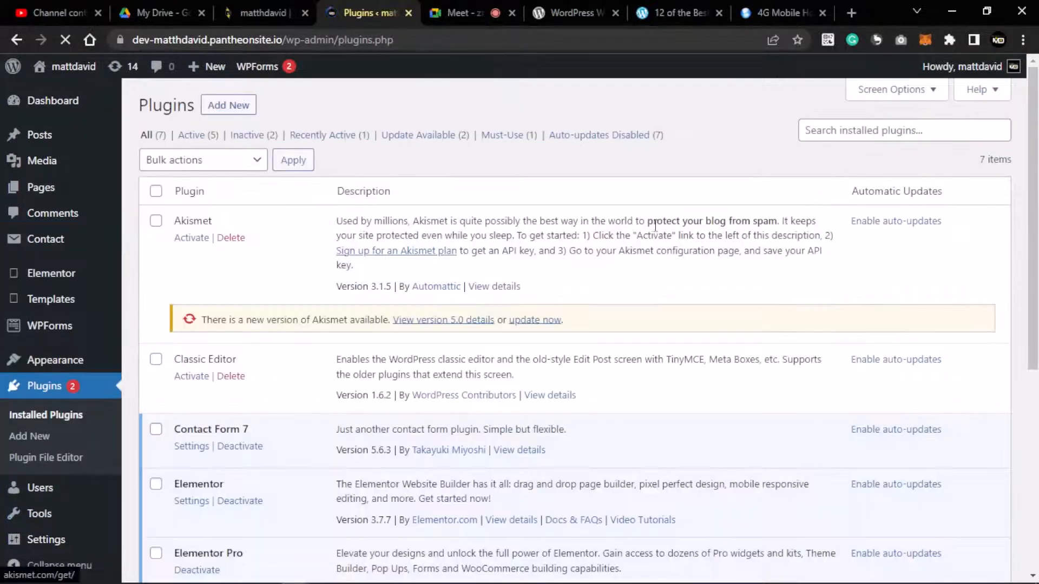
pyautogui.click(822, 134)
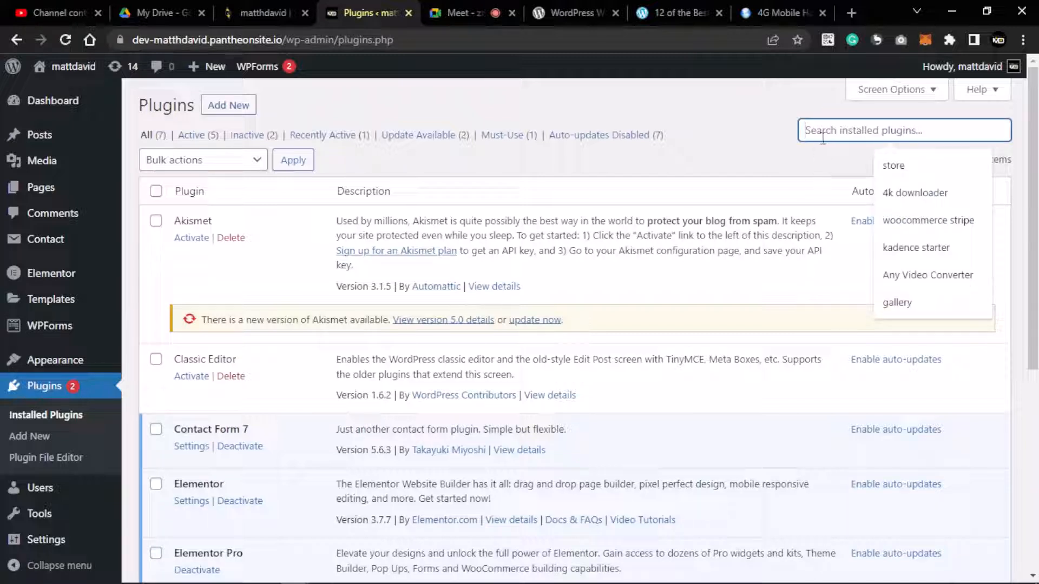
pyautogui.click(791, 165)
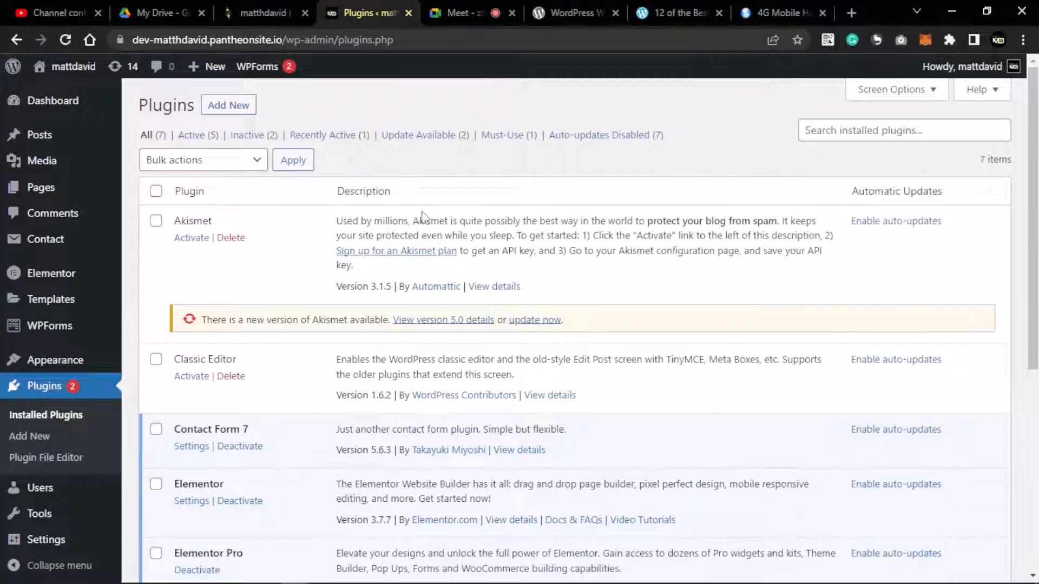
pyautogui.click(227, 105)
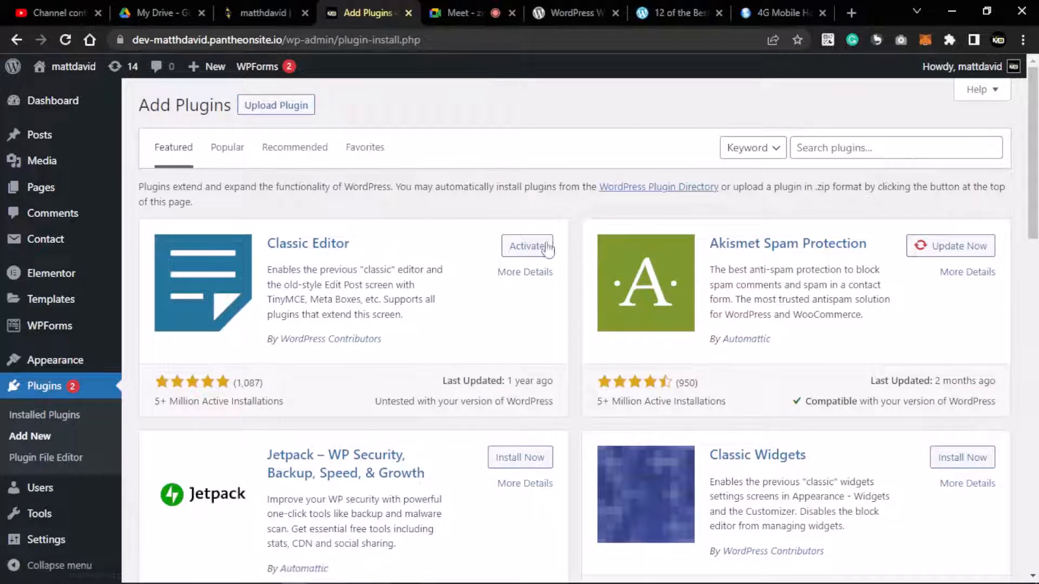
pyautogui.click(876, 152)
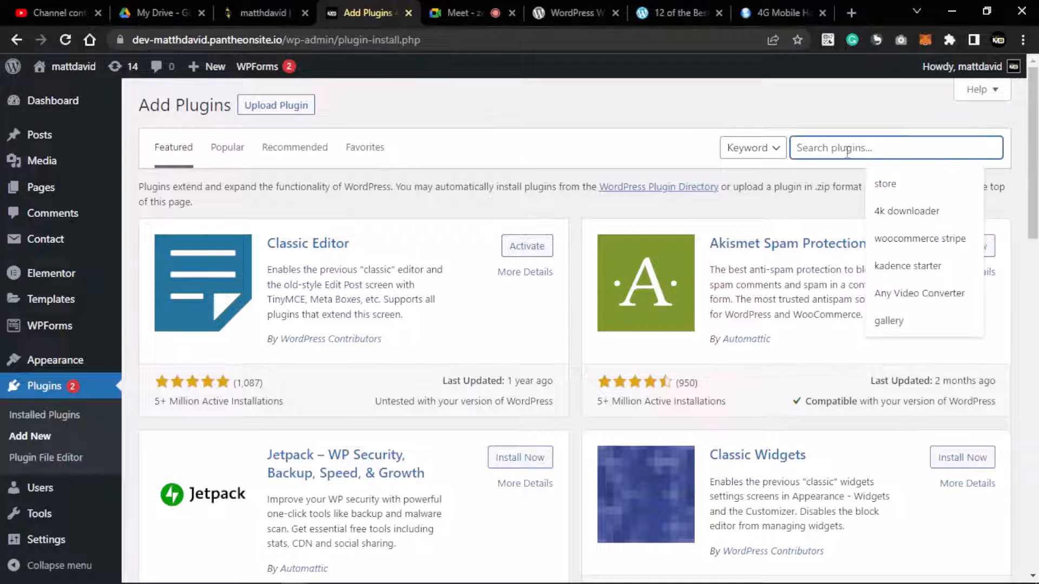
pyautogui.write('form')
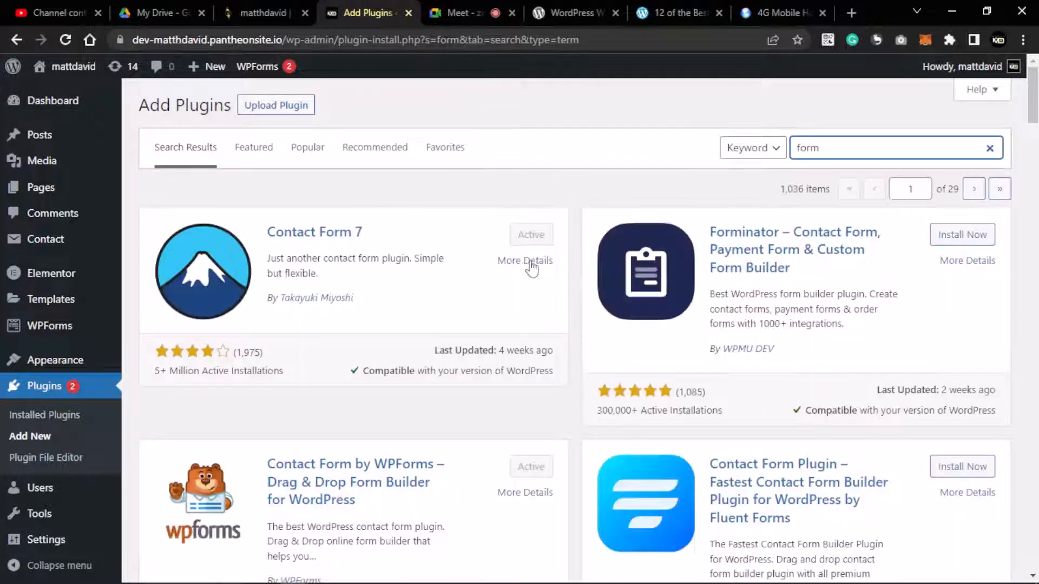
# Browse the form plugin search results down to Calculated Fields Form and Form Maker, and return to Contact Form 7
pyautogui.scroll(-5, 577, 318)
pyautogui.scroll(-5, 411, 289)
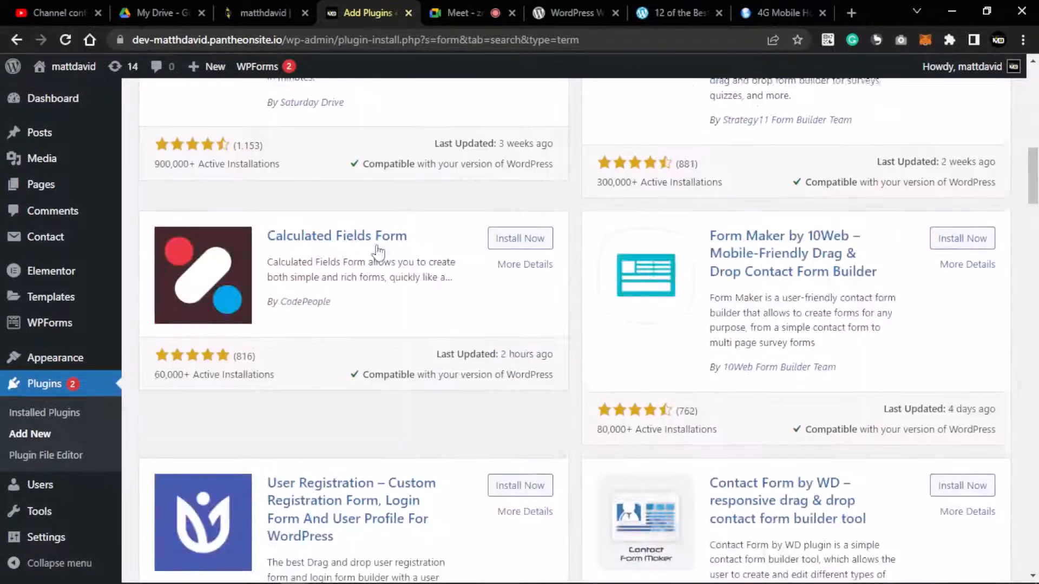
pyautogui.scroll(10, 377, 251)
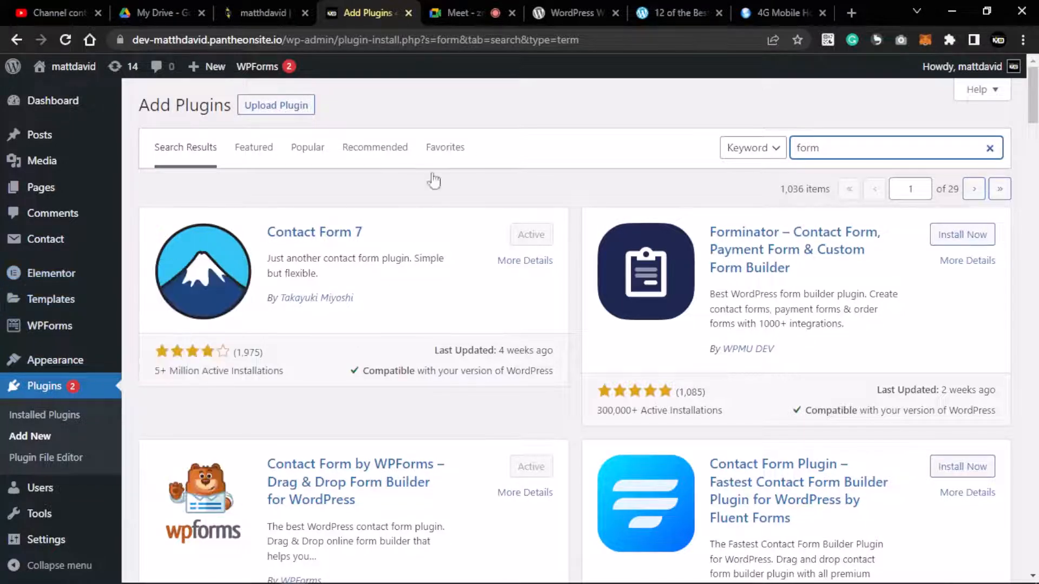
pyautogui.click(388, 202)
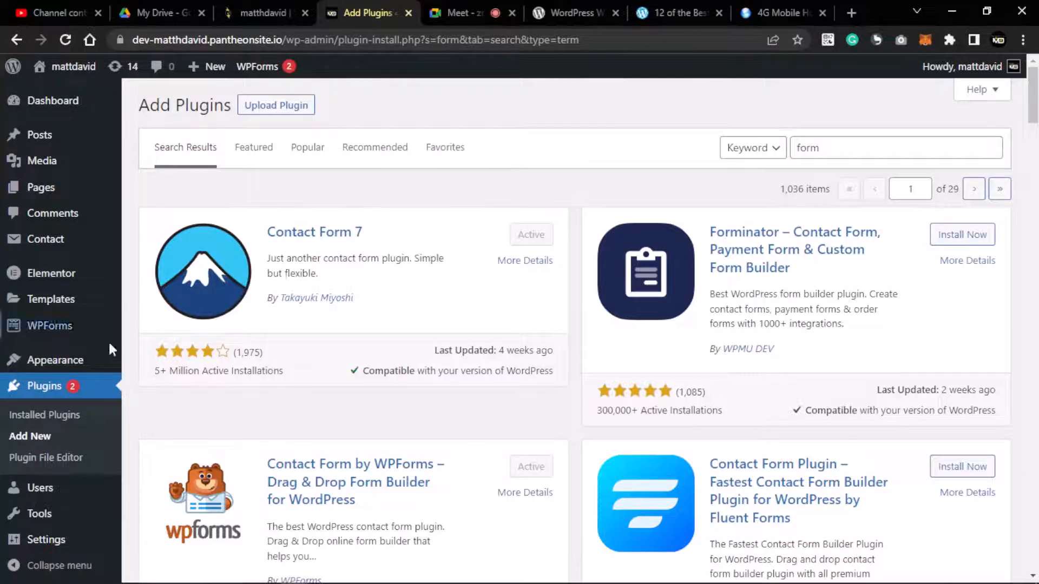
# Open the site's Widgets page and examine the Main Sidebar blocks, from Recent Posts through Archives and Categories to the footer areas
pyautogui.moveTo(65, 367)
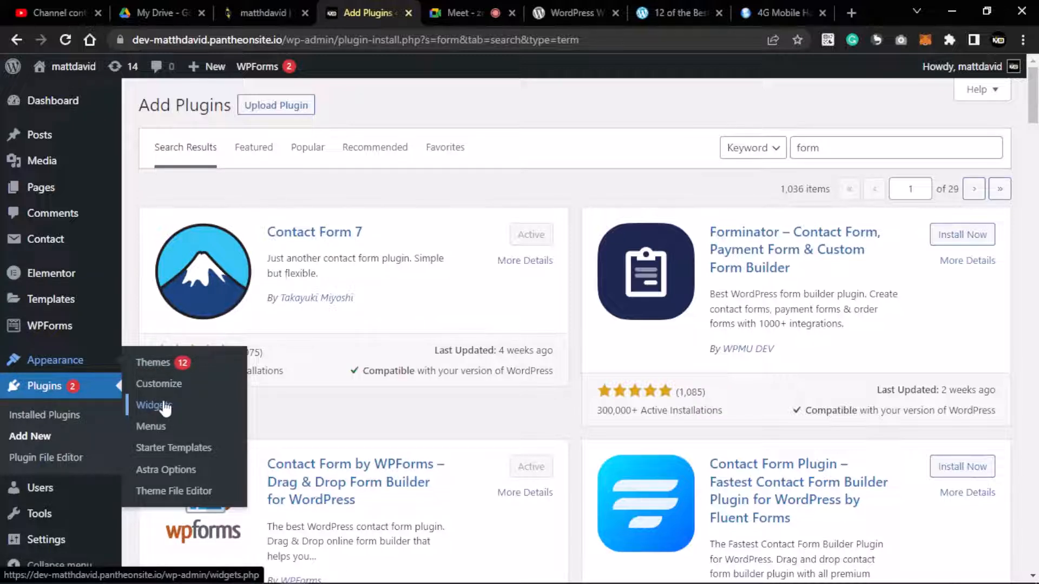
pyautogui.click(162, 410)
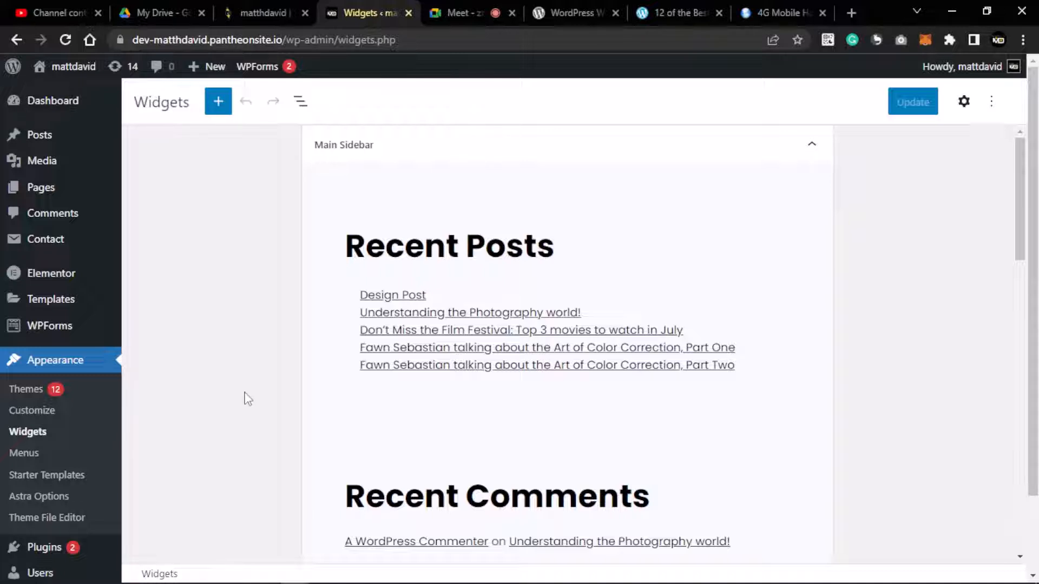
pyautogui.scroll(-15, 249, 399)
pyautogui.scroll(-3, 249, 399)
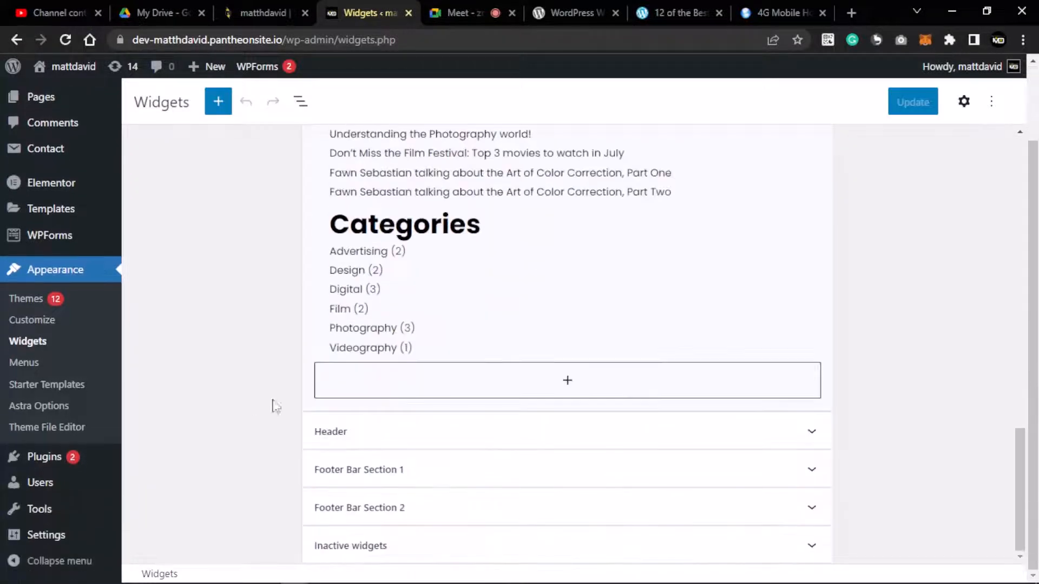
pyautogui.scroll(15, 254, 413)
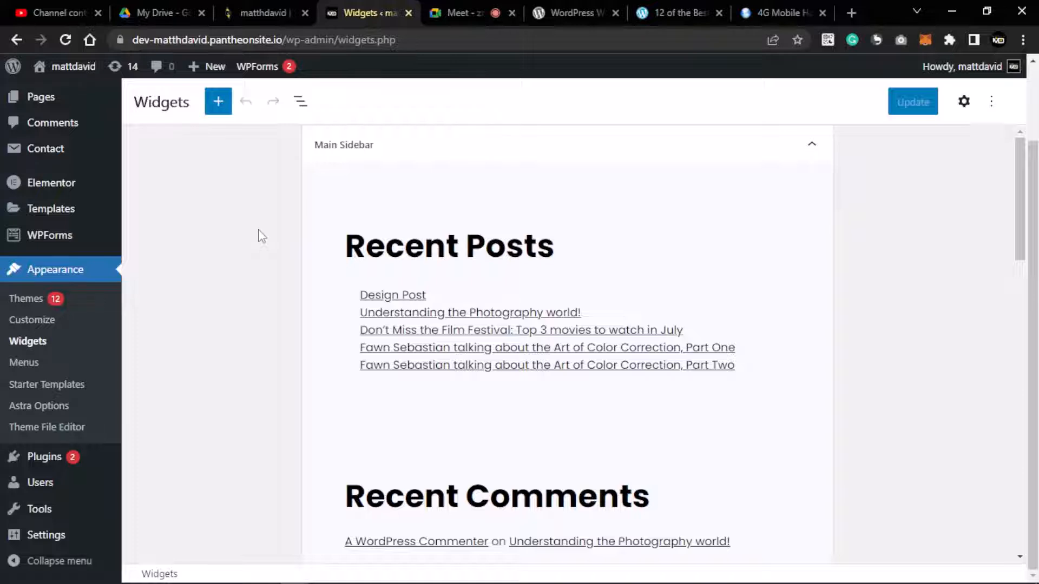
pyautogui.scroll(-1, 460, 282)
pyautogui.scroll(-10, 459, 281)
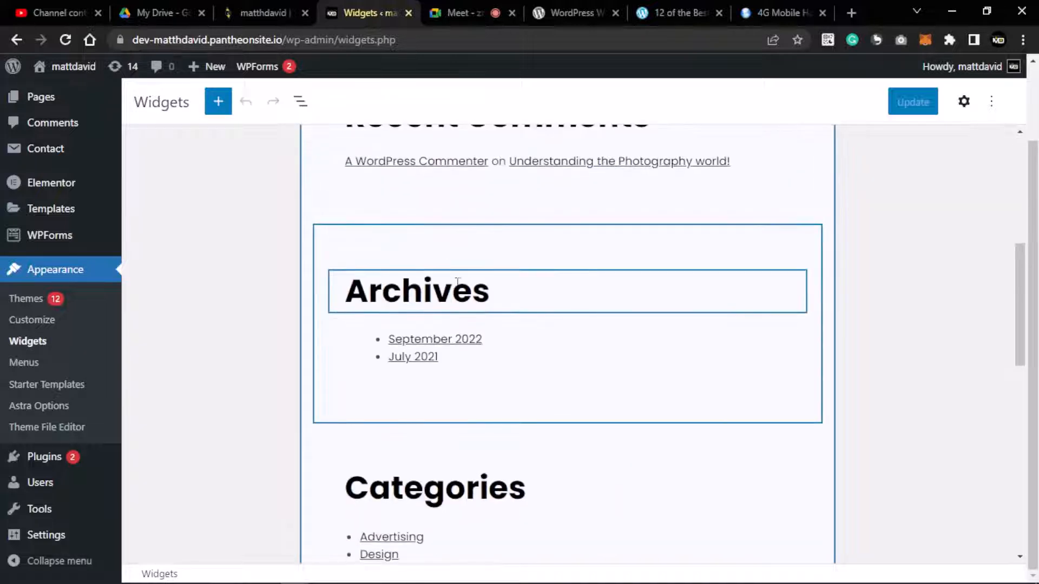
pyautogui.scroll(-5, 458, 306)
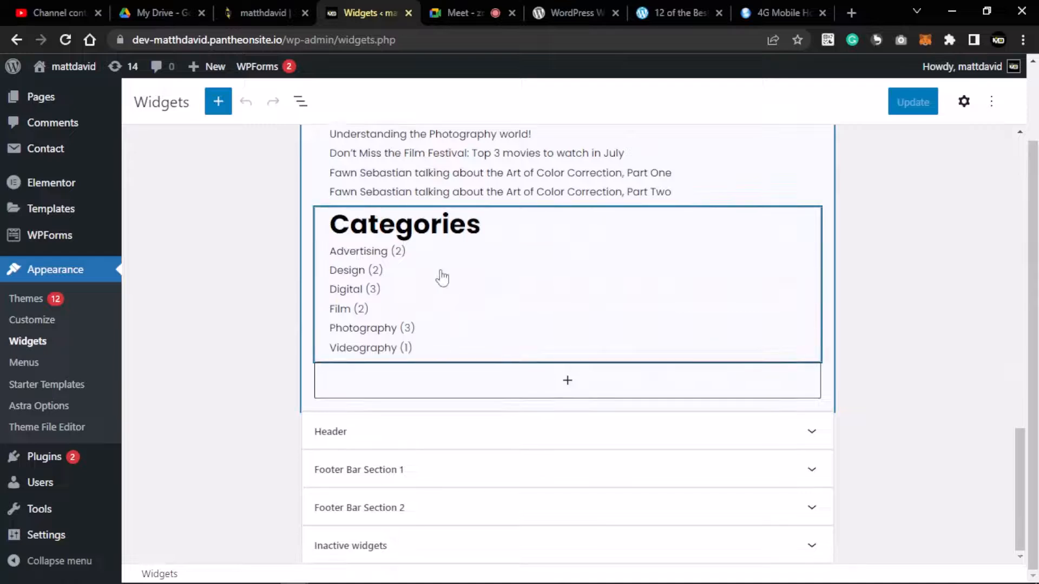
pyautogui.scroll(10, 457, 277)
pyautogui.scroll(5, 445, 280)
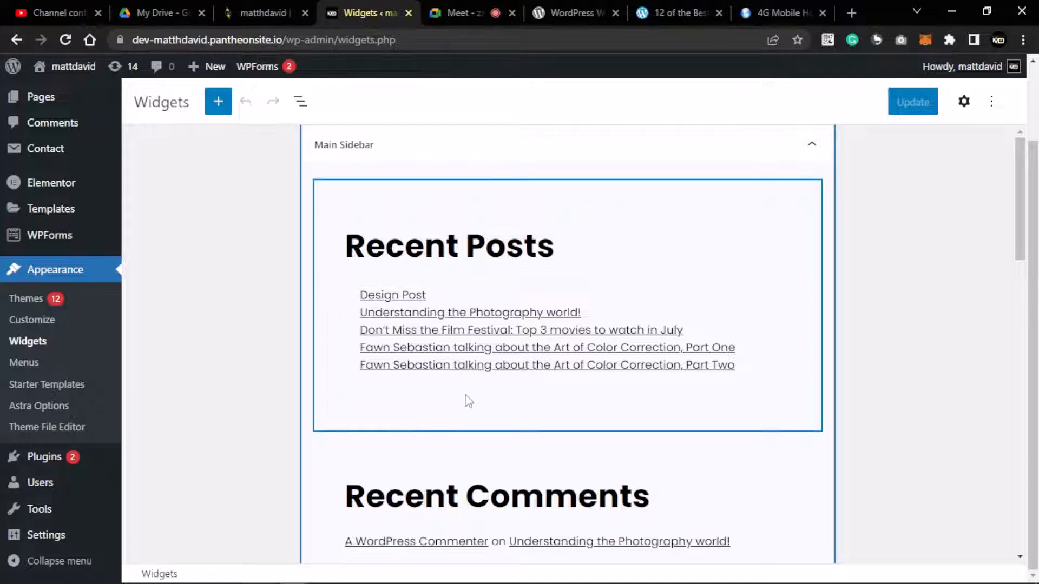
pyautogui.scroll(-5, 465, 397)
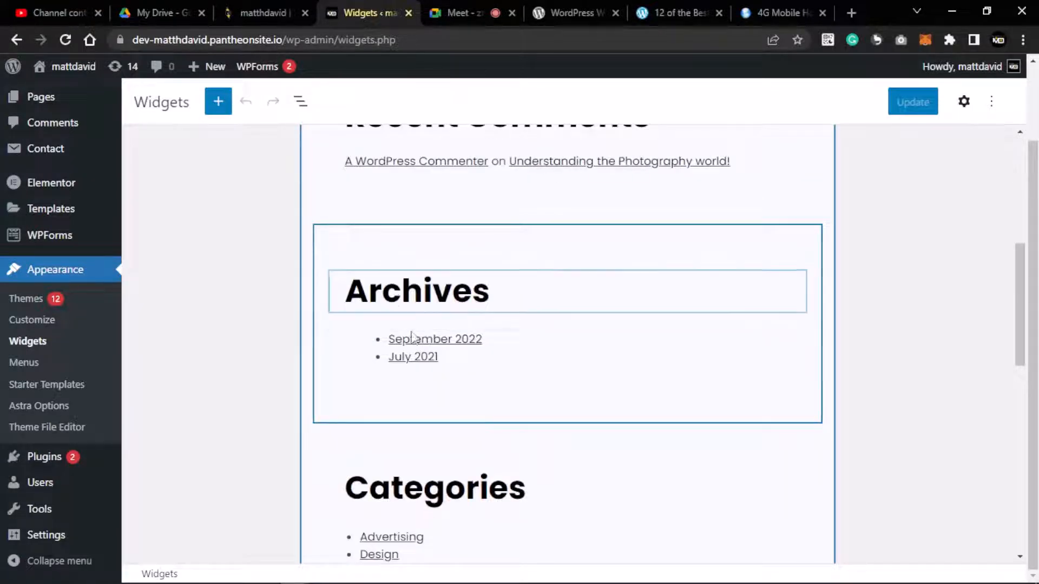
pyautogui.scroll(5, 408, 302)
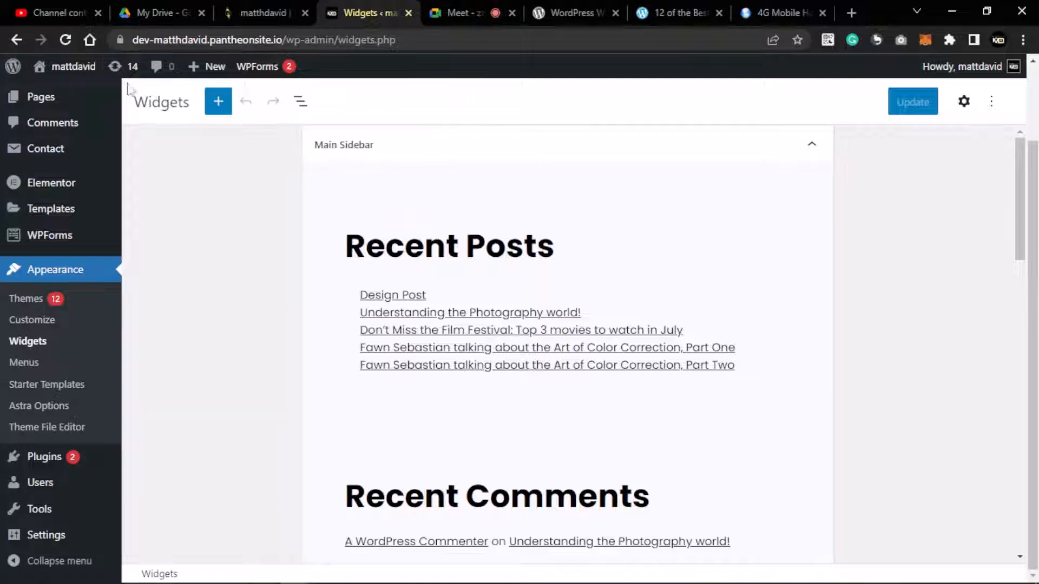
# Open the live site in a new browser tab and switch to it
pyautogui.moveTo(60, 68)
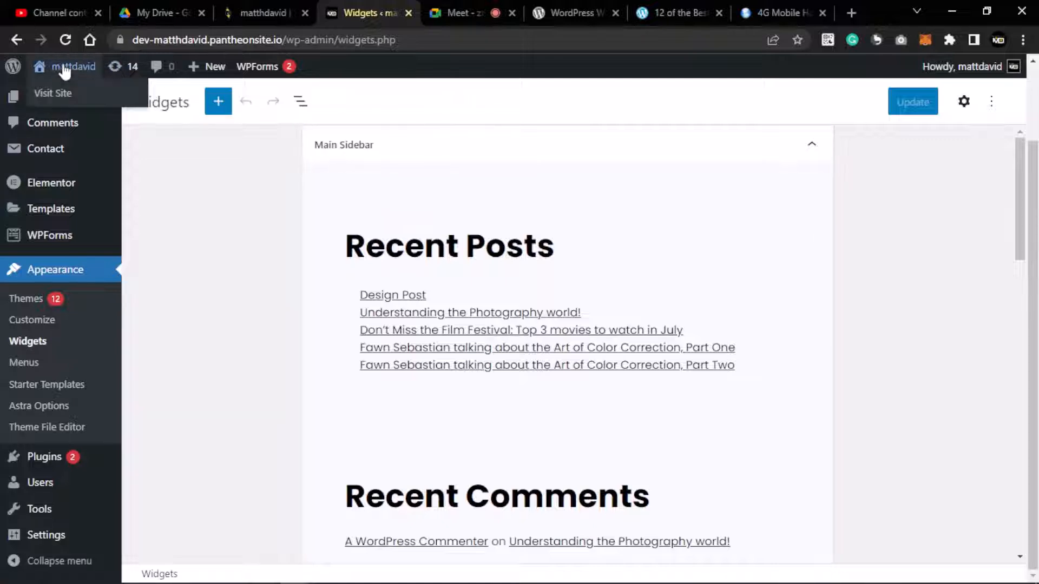
pyautogui.rightClick(61, 96)
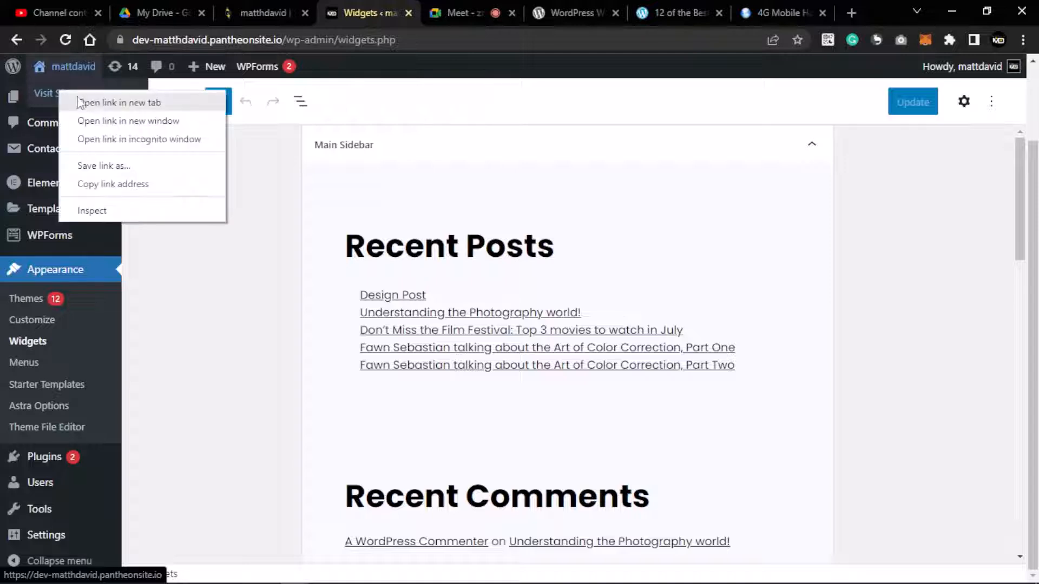
pyautogui.click(86, 104)
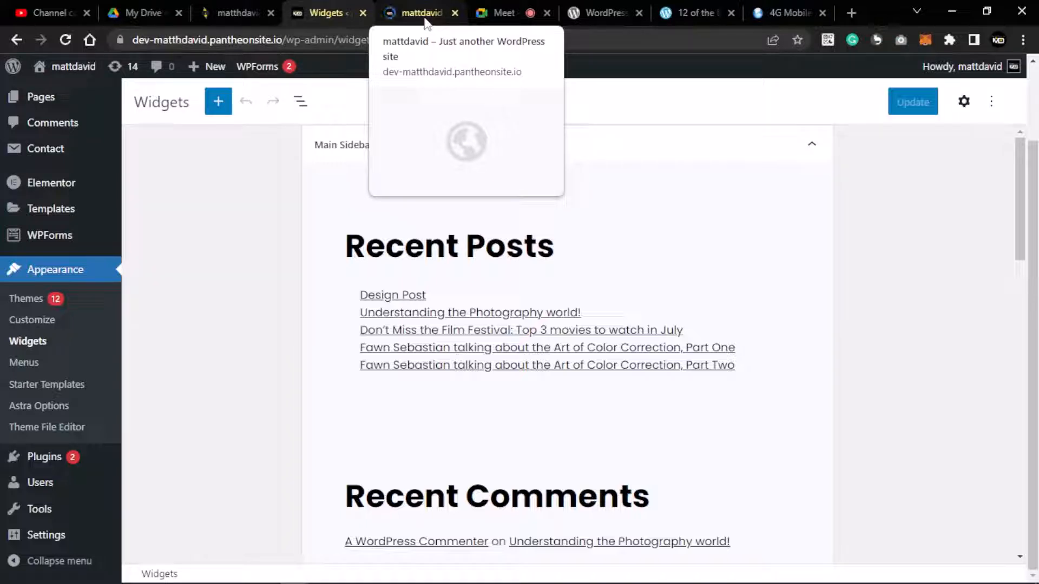
pyautogui.click(428, 19)
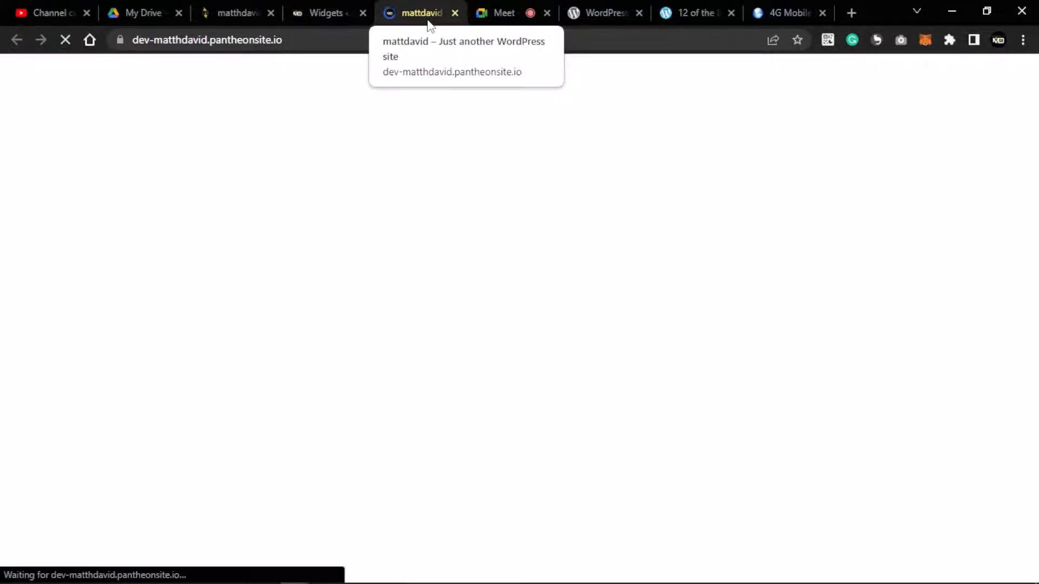
# Look over the homepage's post grid and open the post "Understanding the Photography world!"
pyautogui.scroll(12, 336, 278)
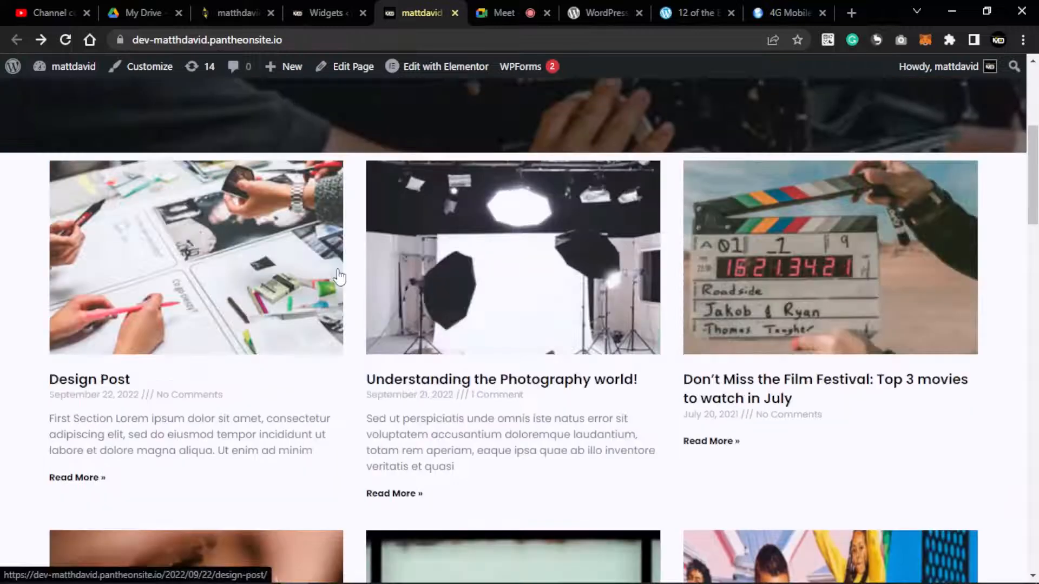
pyautogui.scroll(6, 336, 270)
pyautogui.scroll(-7, 337, 270)
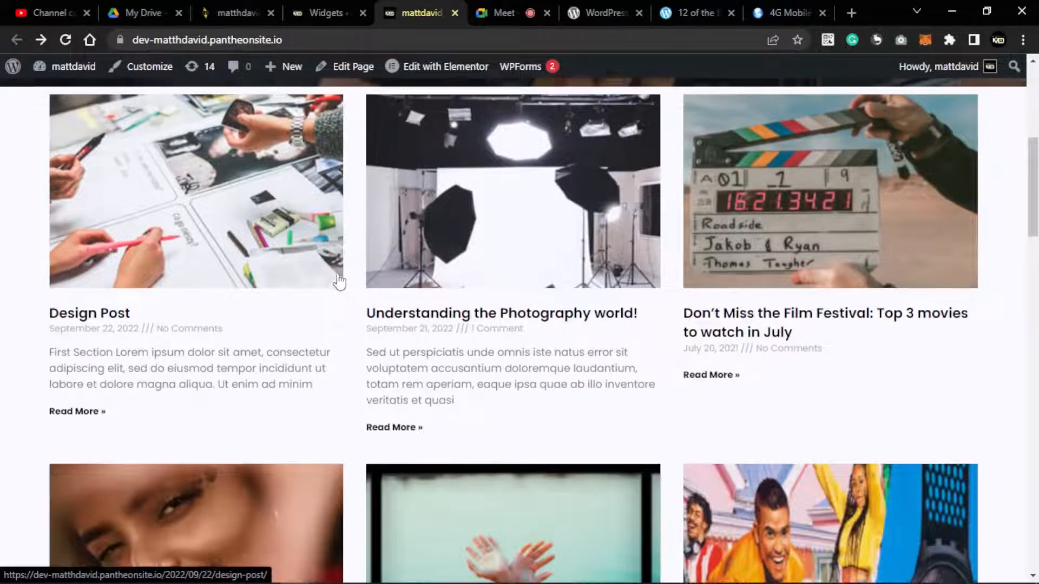
pyautogui.scroll(7, 338, 276)
pyautogui.scroll(-6, 338, 276)
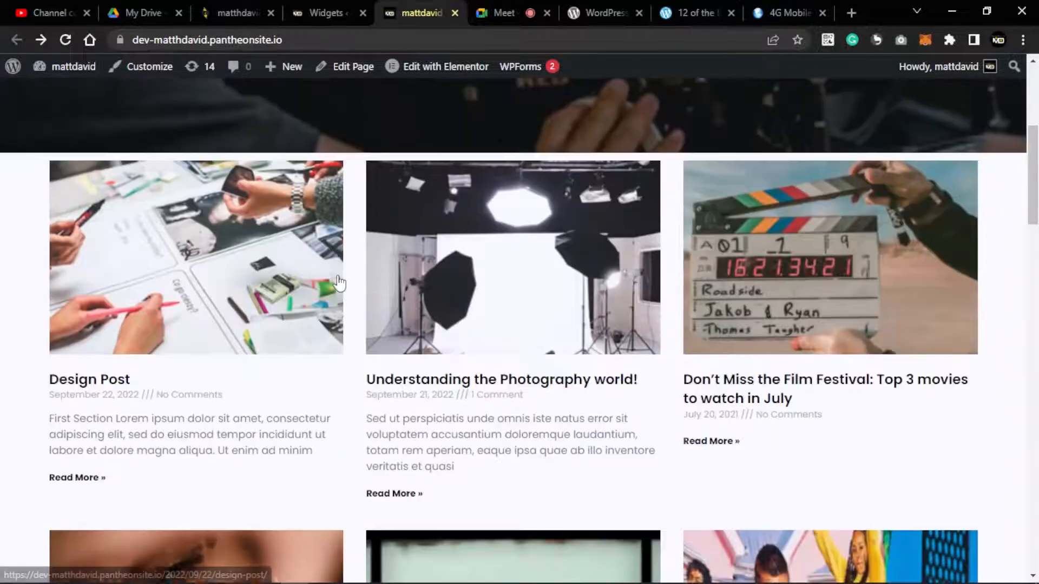
pyautogui.click(523, 382)
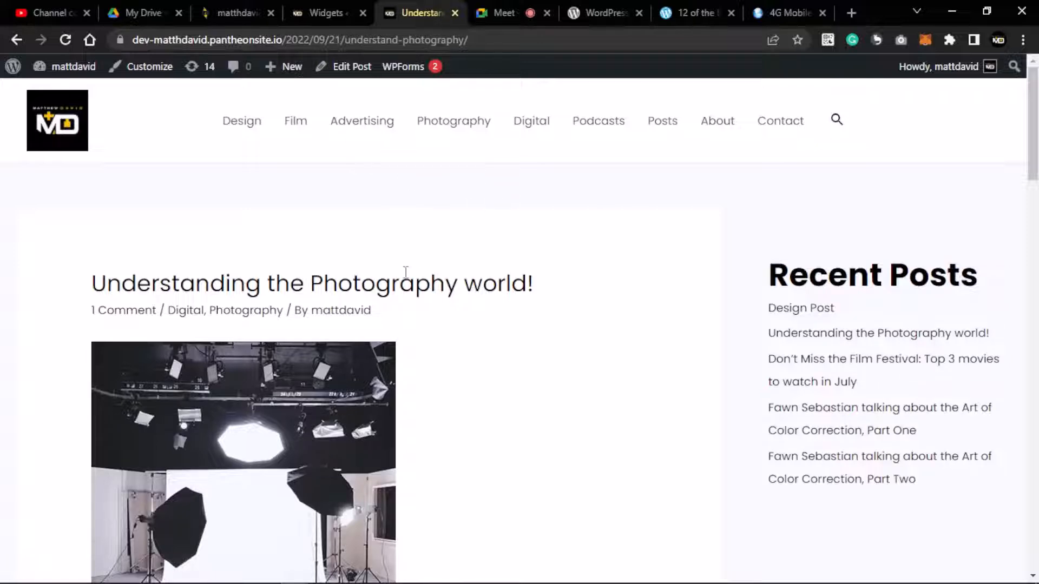
# Examine the sidebar widgets beside the photography post, including Recent Posts, Recent Comments, Archives and Categories, down to the page footer
pyautogui.scroll(-15, 405, 272)
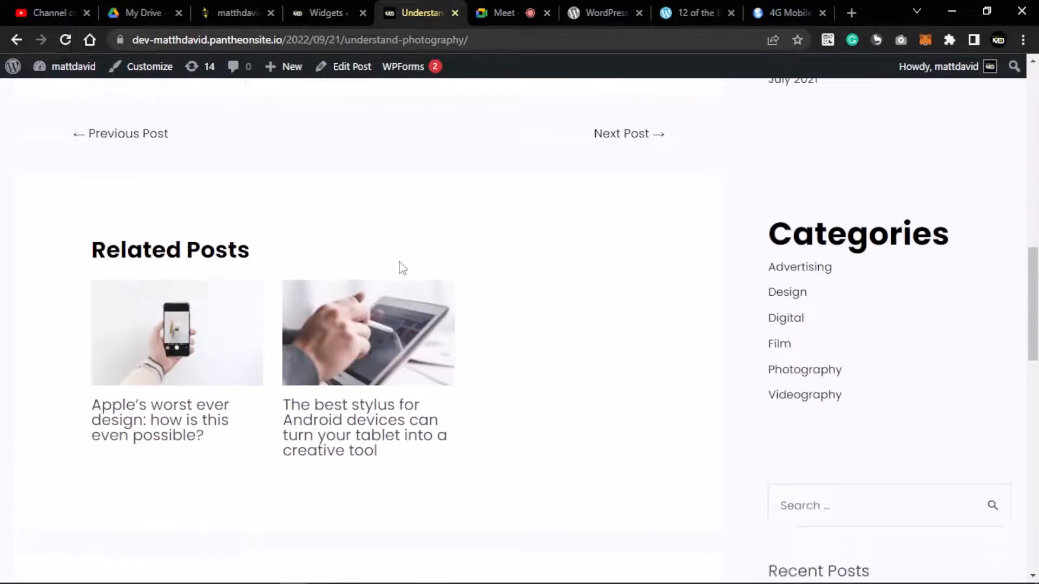
pyautogui.scroll(-3, 402, 268)
pyautogui.scroll(16, 399, 269)
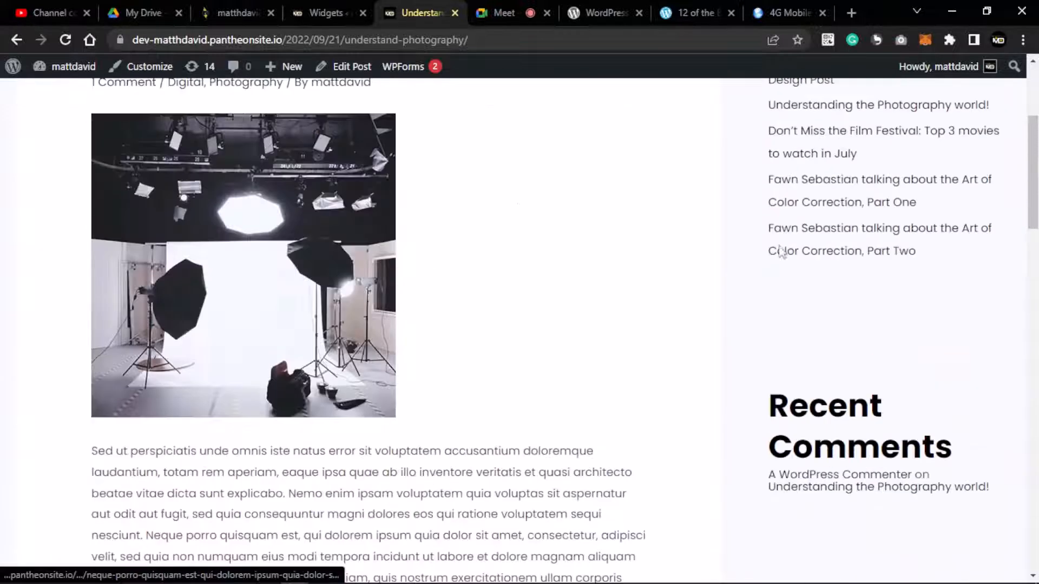
pyautogui.scroll(4, 851, 252)
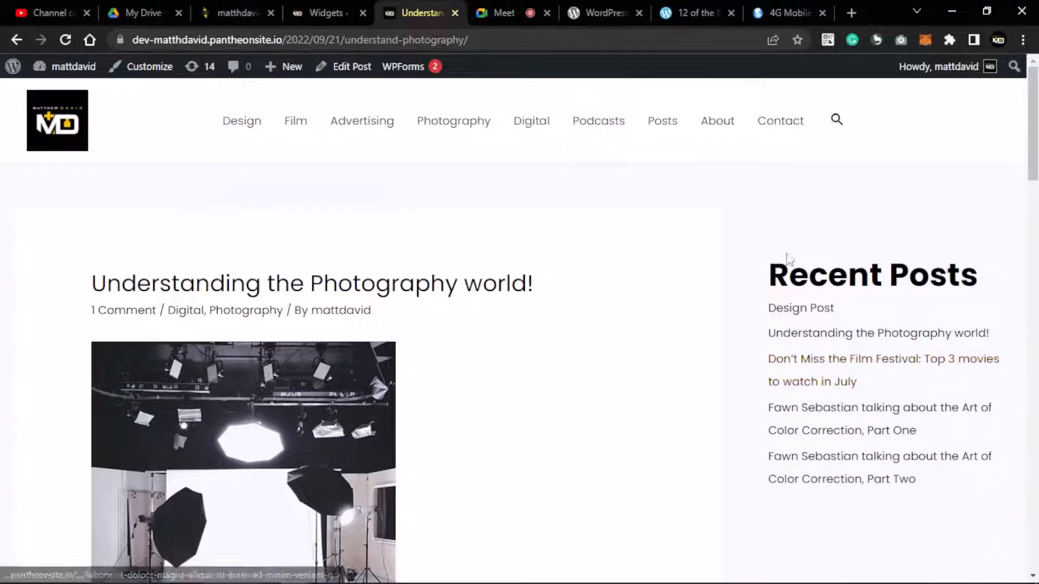
pyautogui.scroll(-10, 850, 264)
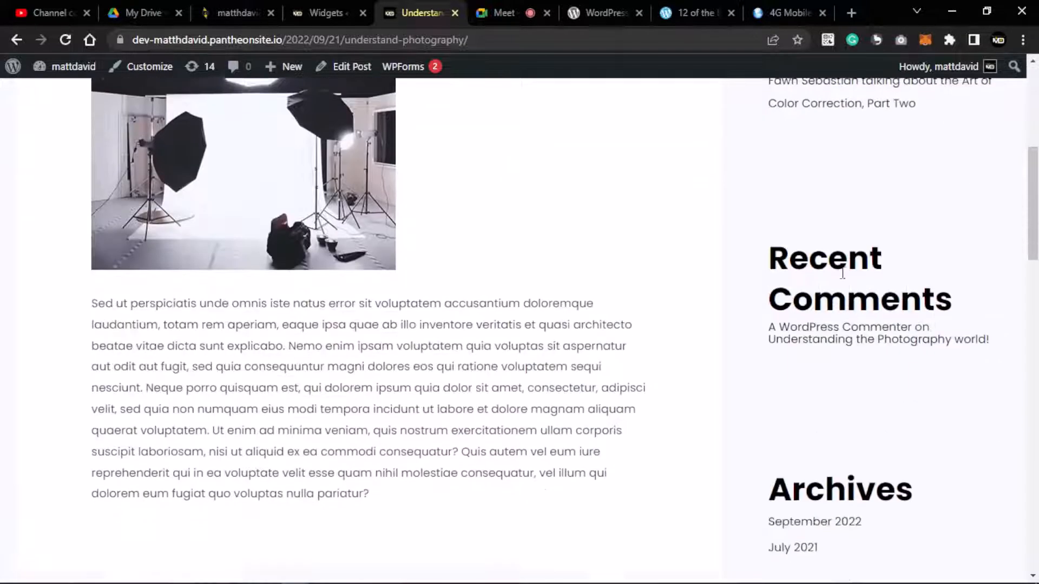
pyautogui.scroll(-12, 844, 282)
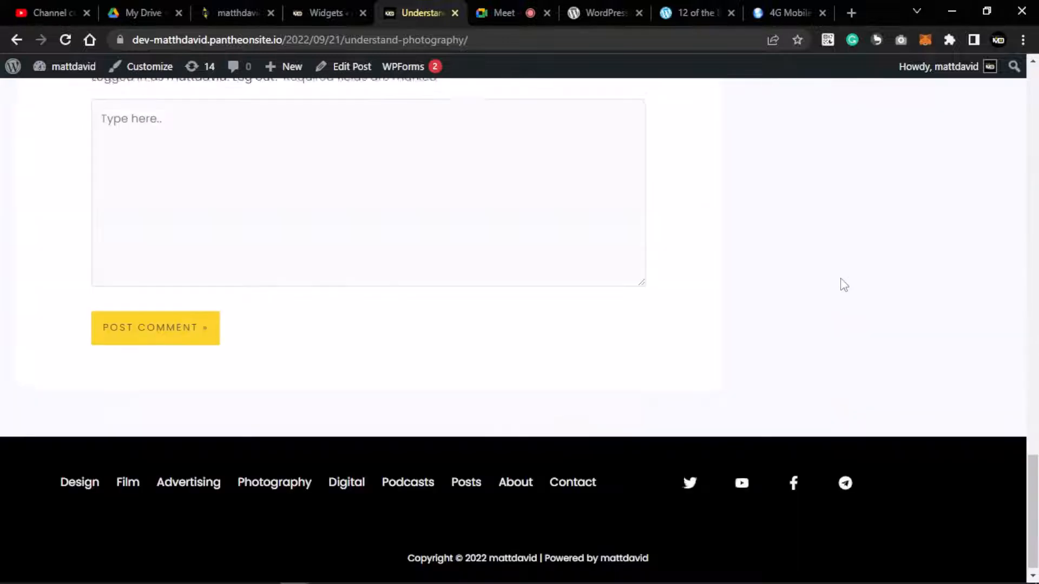
# Compare the sidebar widgets on the live photography post with the Main Sidebar blocks on the Widgets page
pyautogui.scroll(9, 842, 285)
pyautogui.scroll(12, 842, 278)
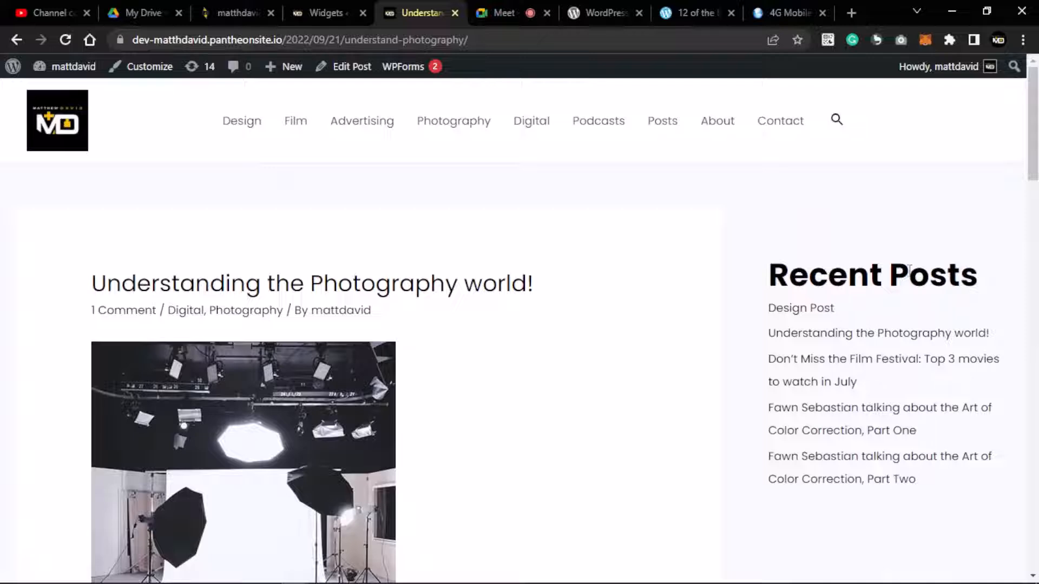
pyautogui.scroll(-7, 844, 335)
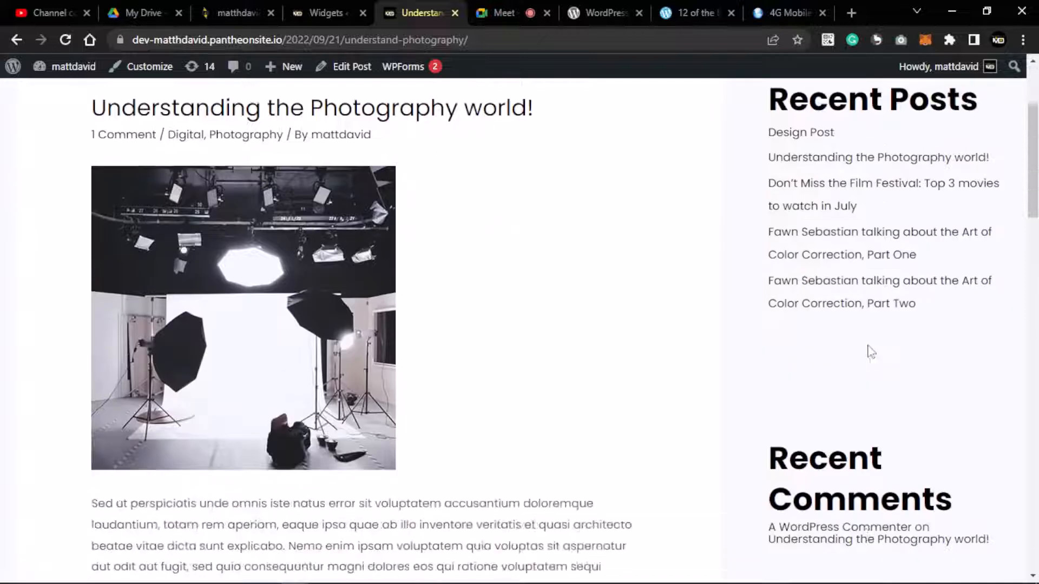
pyautogui.click(309, 12)
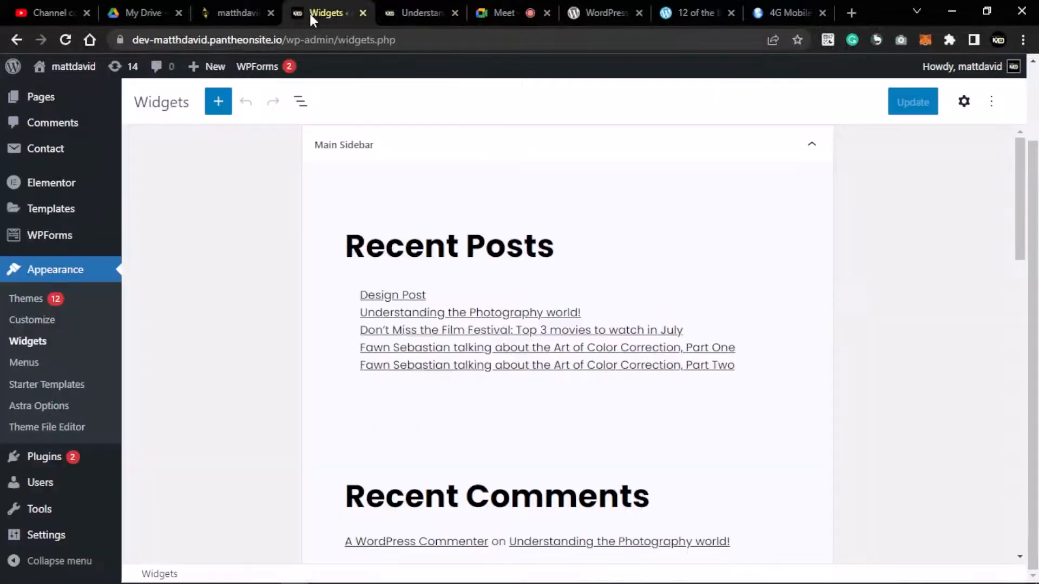
pyautogui.scroll(-10, 504, 321)
pyautogui.scroll(-6, 504, 322)
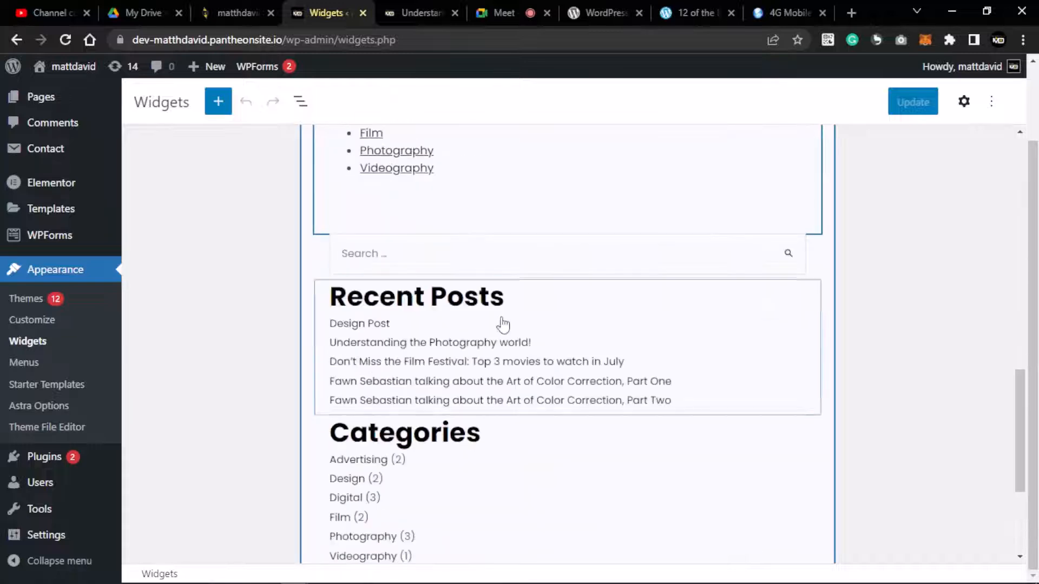
pyautogui.scroll(11, 506, 320)
pyautogui.scroll(3, 507, 320)
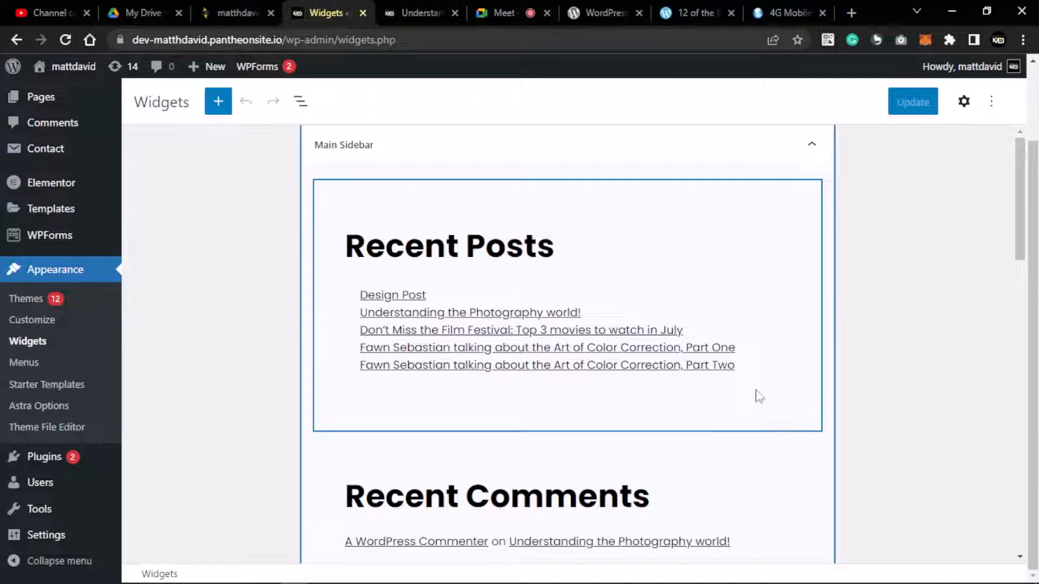
# Select the Recent Posts group in the Main Sidebar and examine its block options and the block types it can transform to
pyautogui.click(779, 429)
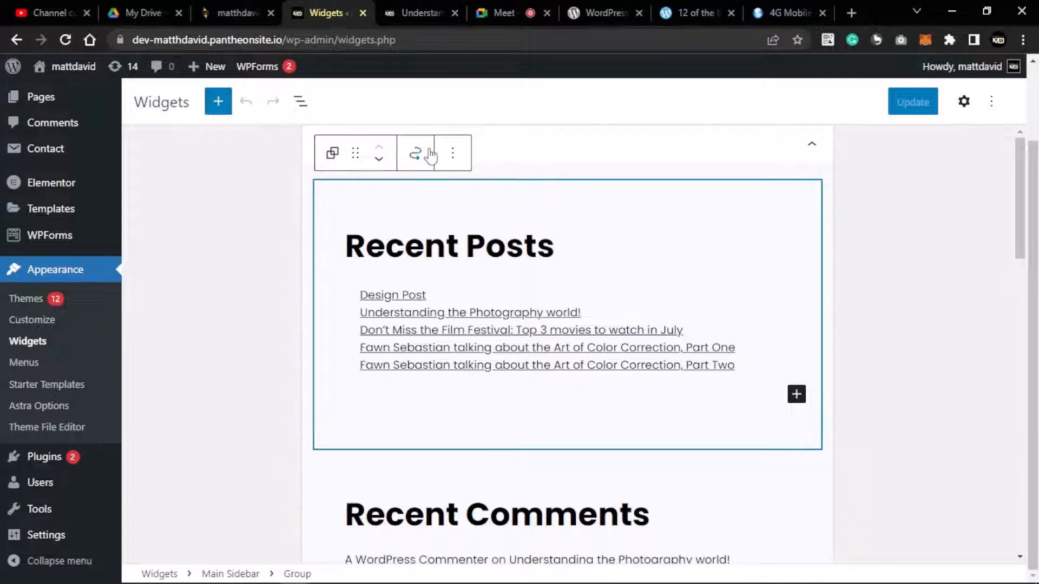
pyautogui.click(448, 155)
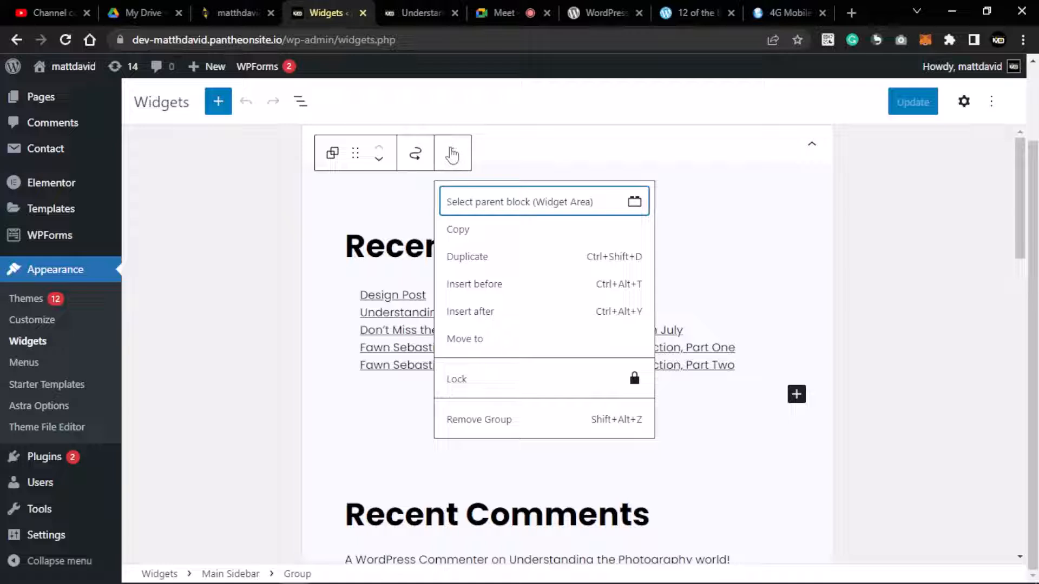
pyautogui.click(452, 155)
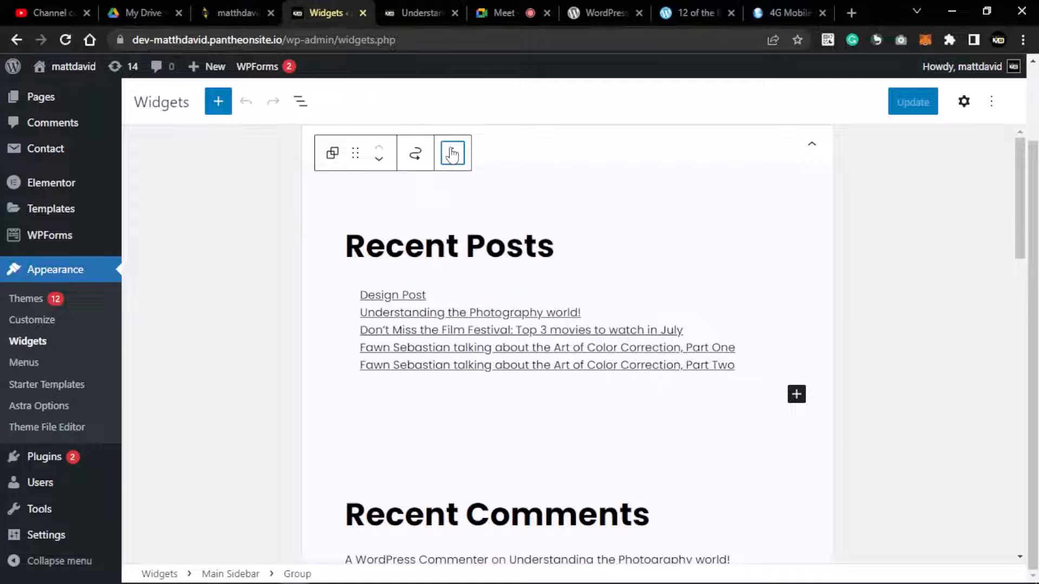
pyautogui.click(332, 157)
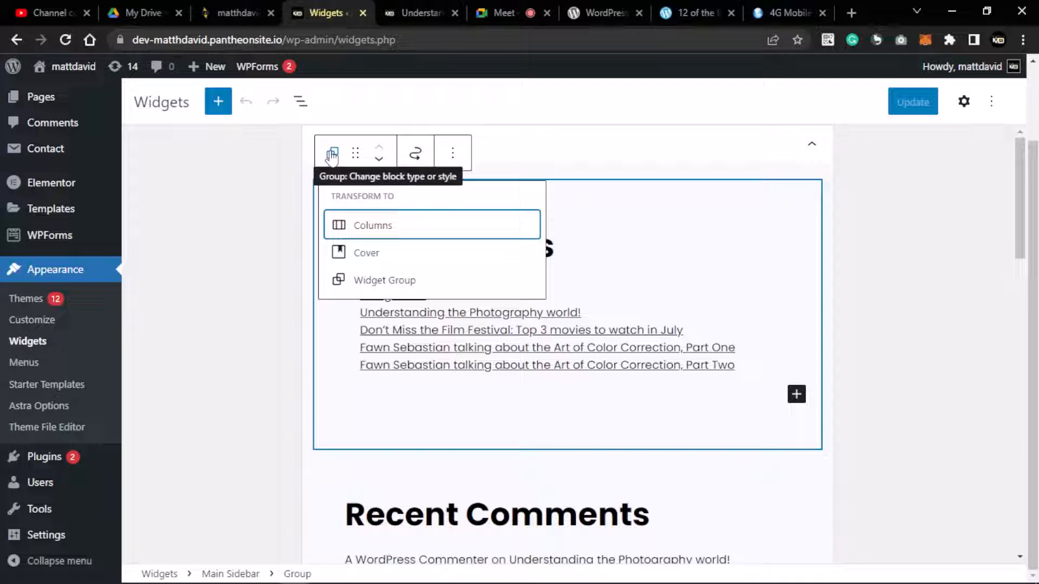
pyautogui.click(331, 157)
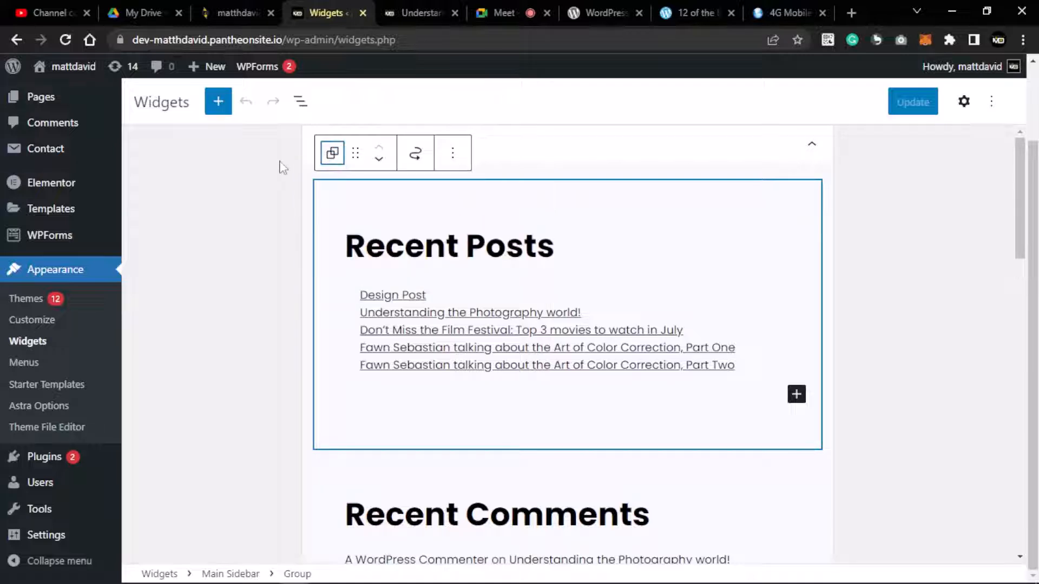
pyautogui.click(333, 154)
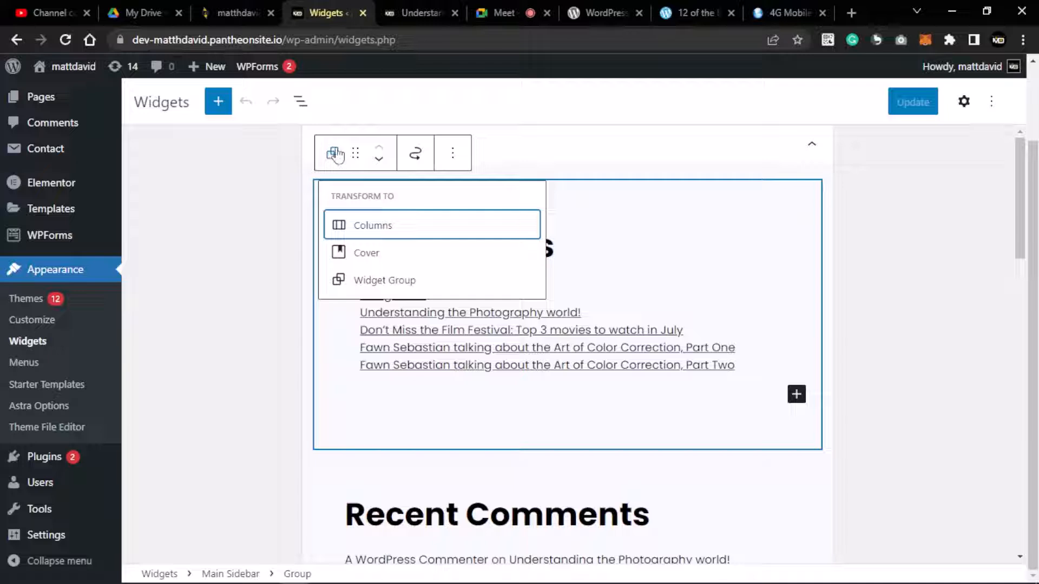
pyautogui.click(333, 153)
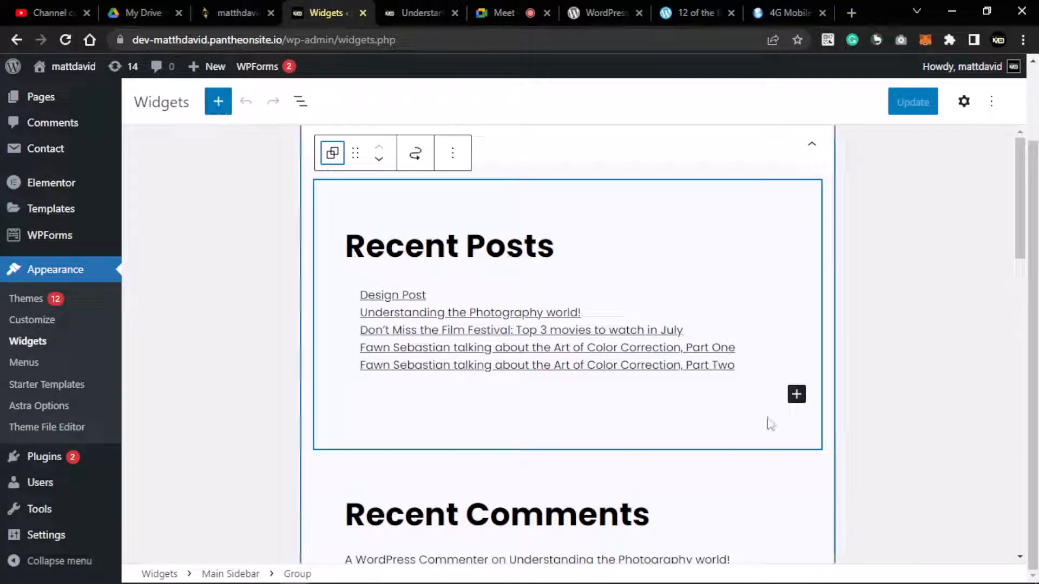
# Open the full block library from the Recent Posts group and look through the available blocks
pyautogui.click(796, 394)
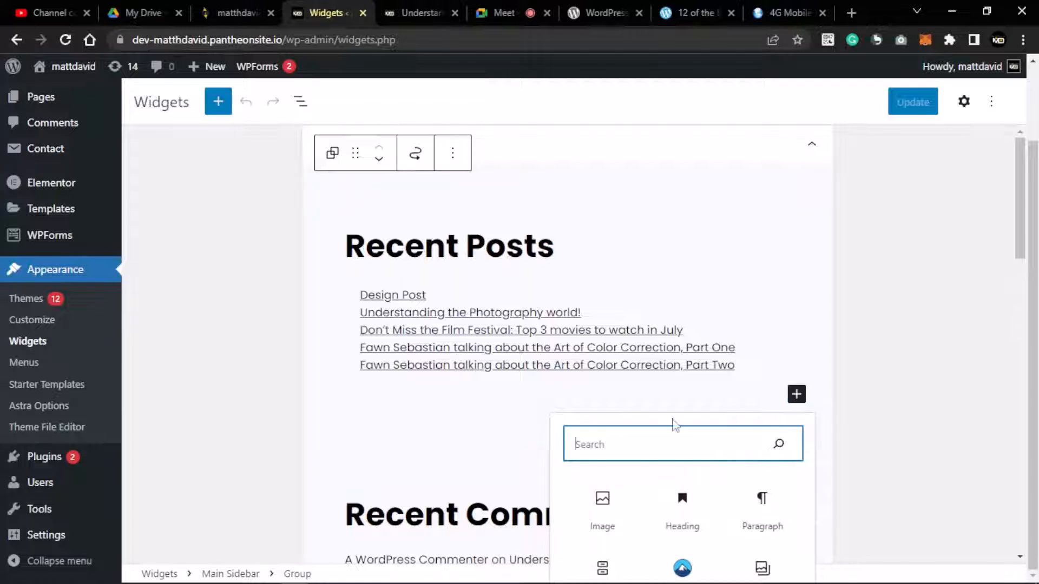
pyautogui.scroll(-4, 973, 325)
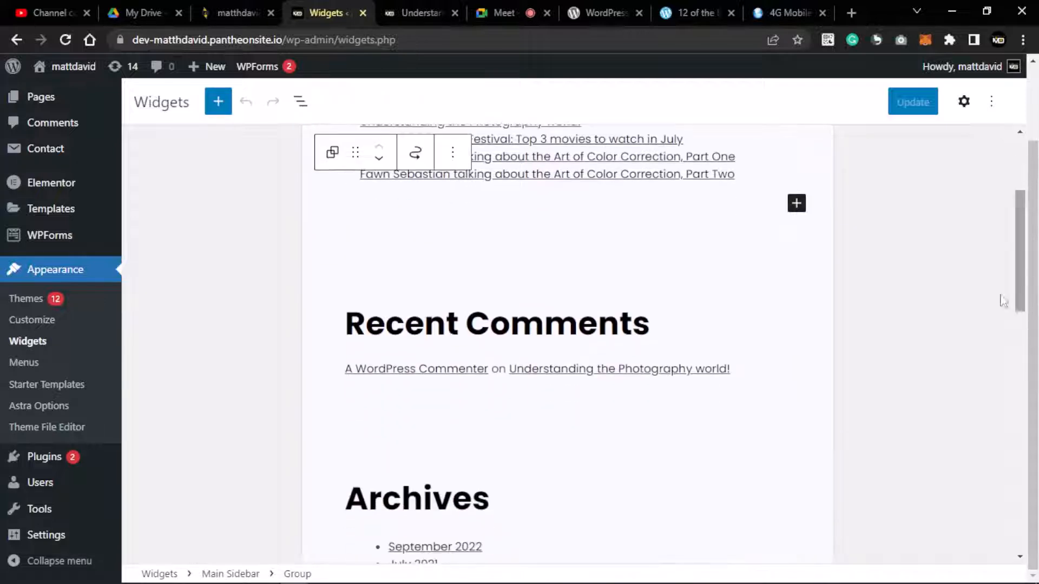
pyautogui.click(795, 204)
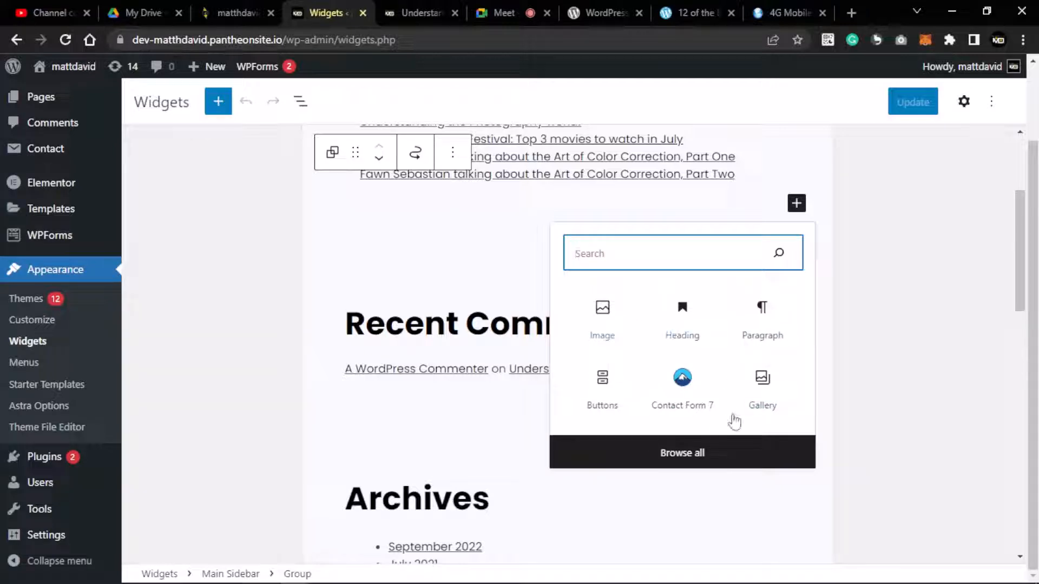
pyautogui.click(695, 457)
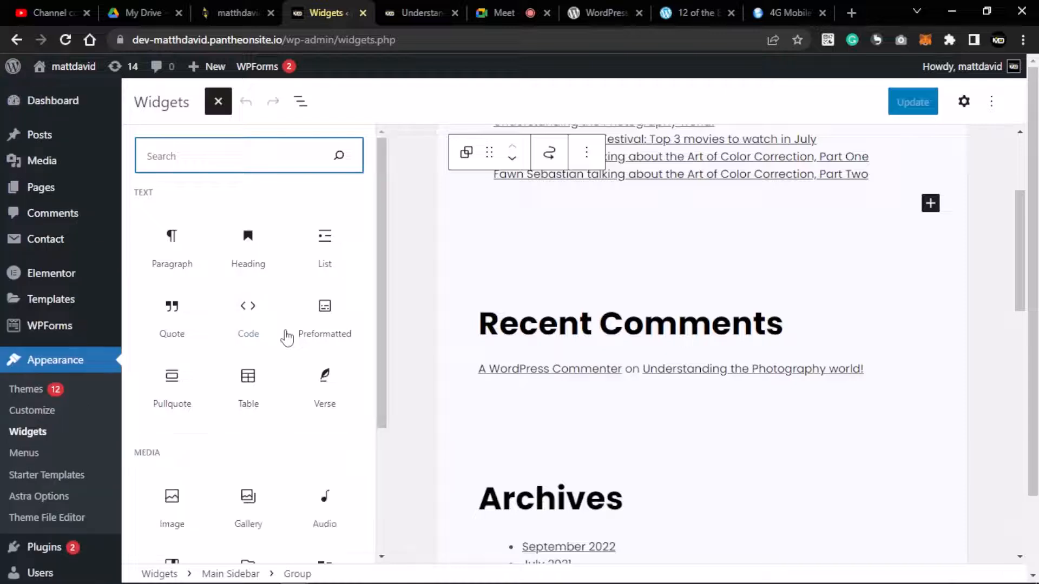
pyautogui.moveTo(381, 266); pyautogui.dragTo(382, 207)
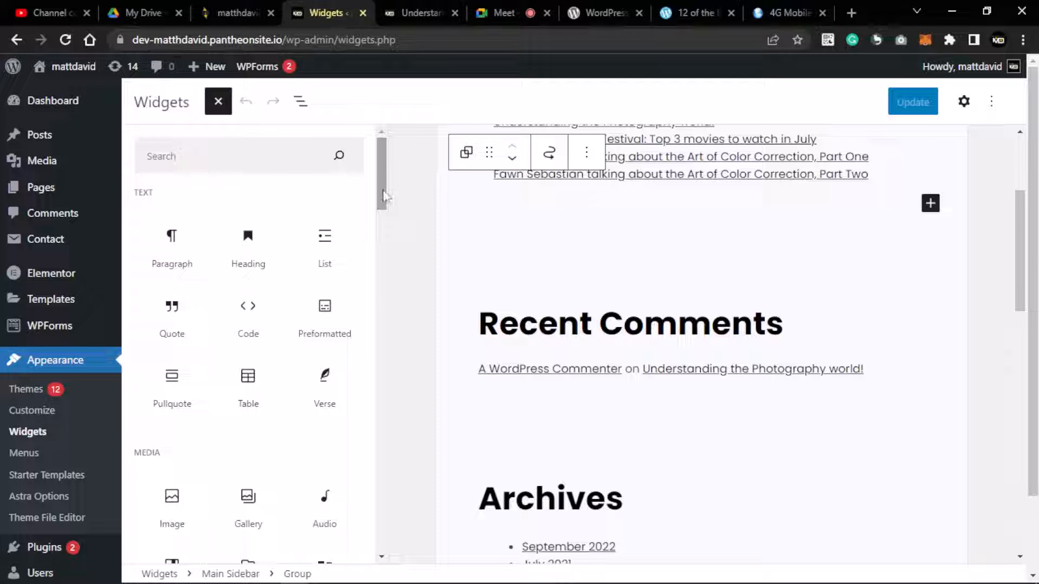
pyautogui.moveTo(384, 196); pyautogui.dragTo(381, 357)
pyautogui.scroll(5, 729, 422)
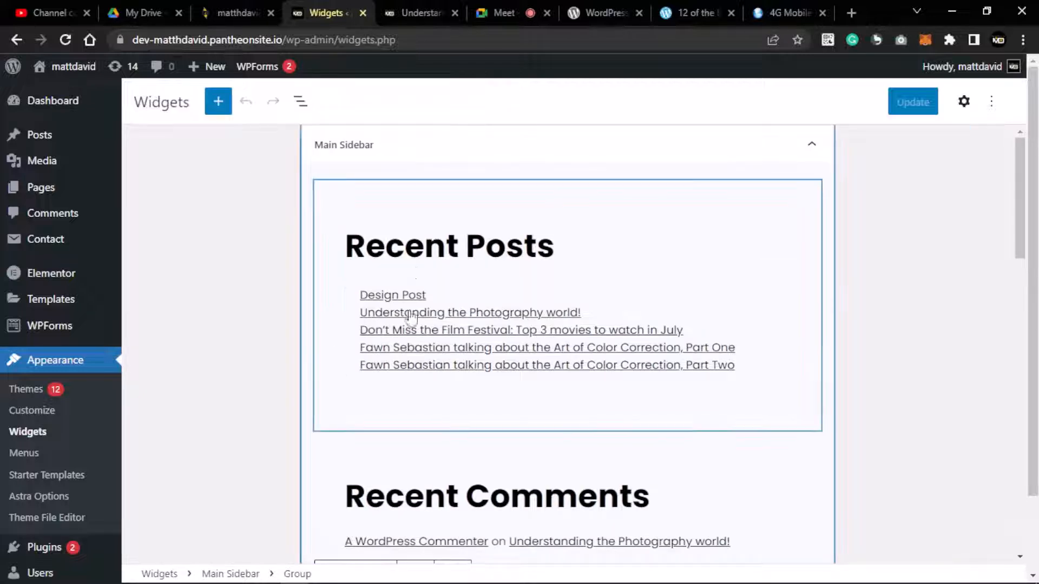
# Search all blocks for "soc" and add a Social Icons block below the post list in the Recent Posts group
pyautogui.click(762, 429)
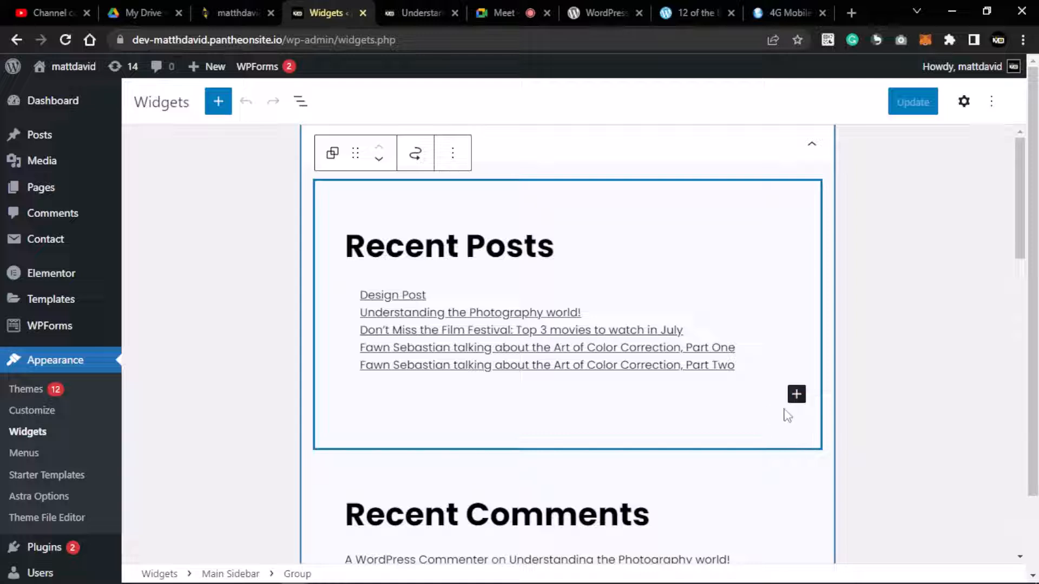
pyautogui.click(797, 395)
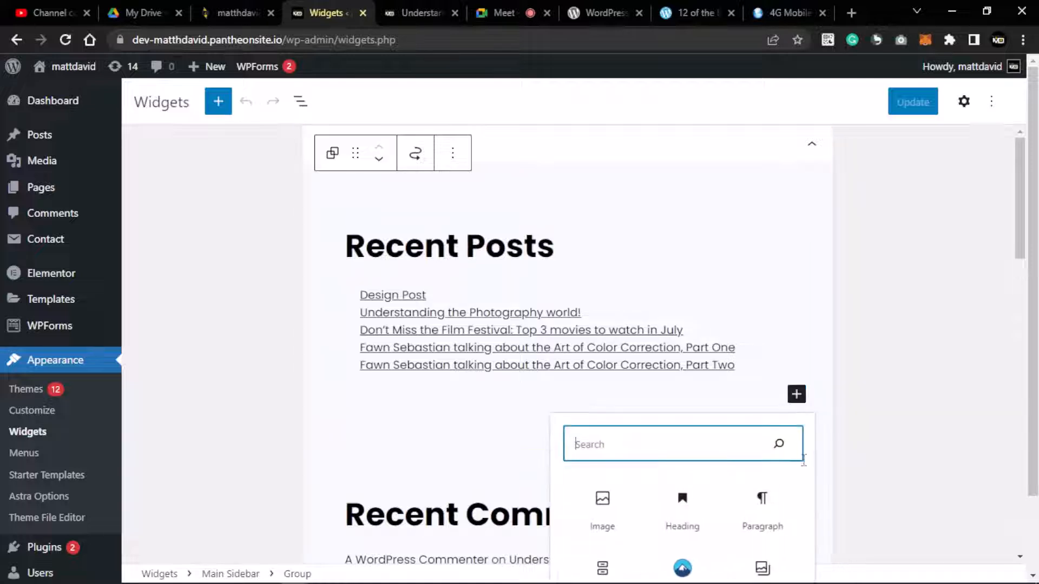
pyautogui.scroll(-3, 729, 452)
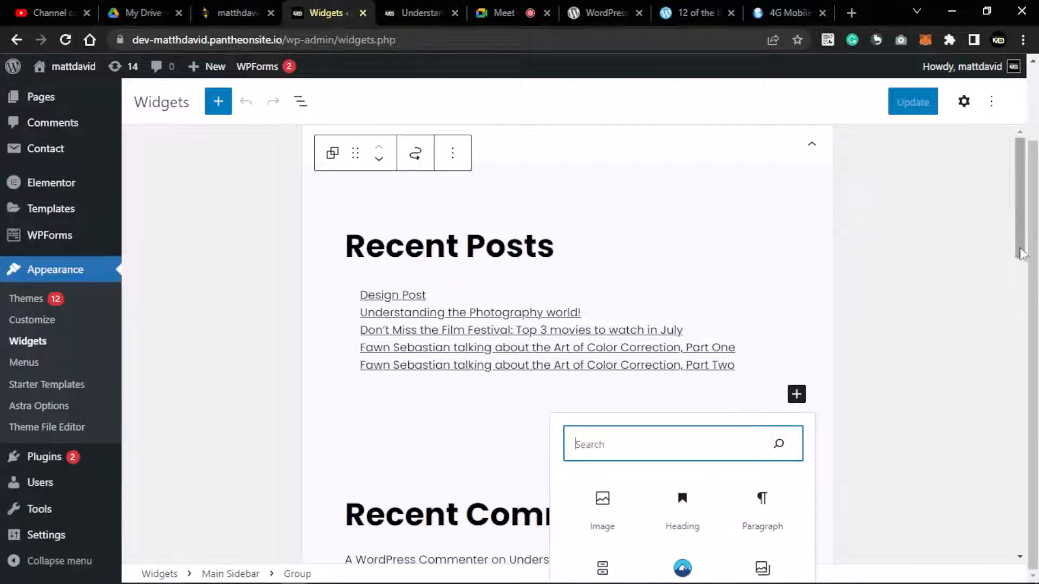
pyautogui.moveTo(1019, 254); pyautogui.dragTo(825, 287)
pyautogui.click(796, 292)
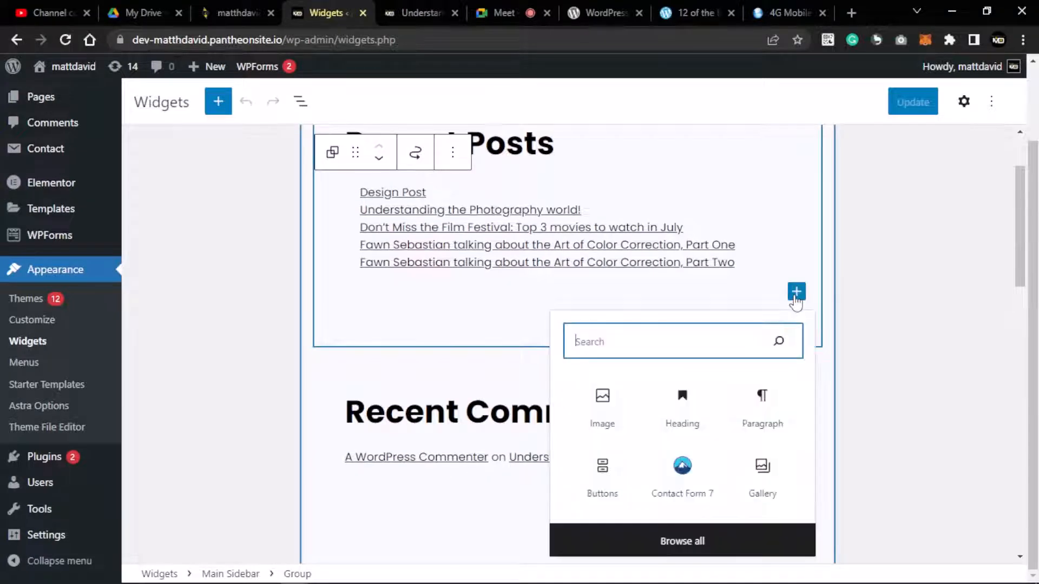
pyautogui.click(664, 547)
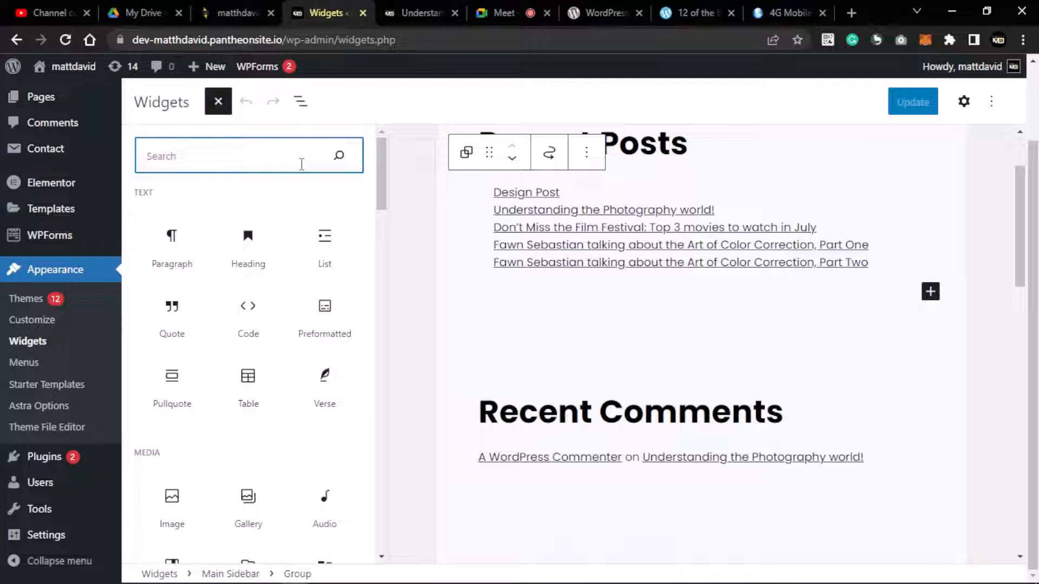
pyautogui.write('soc')
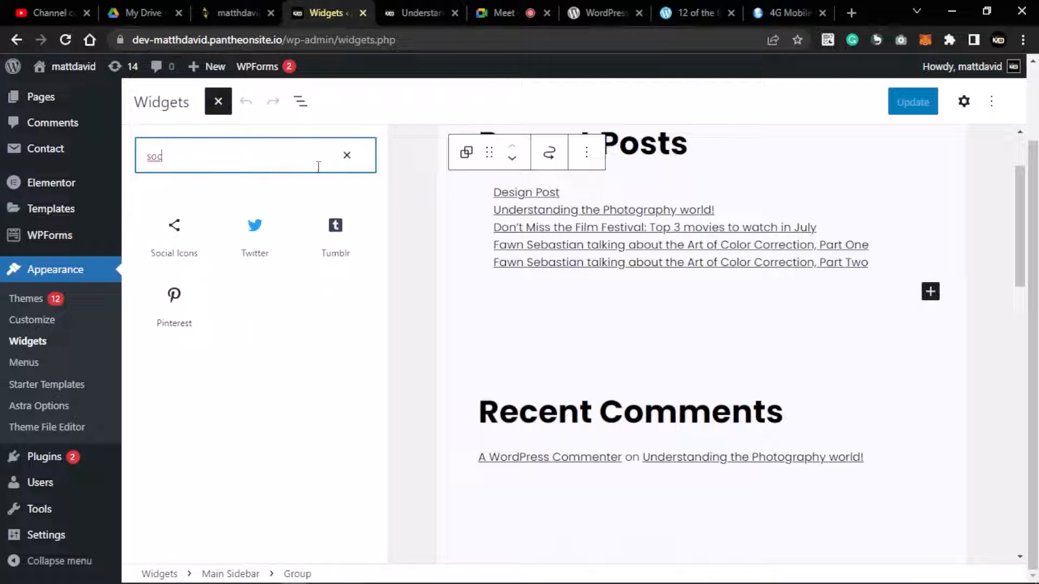
pyautogui.click(173, 228)
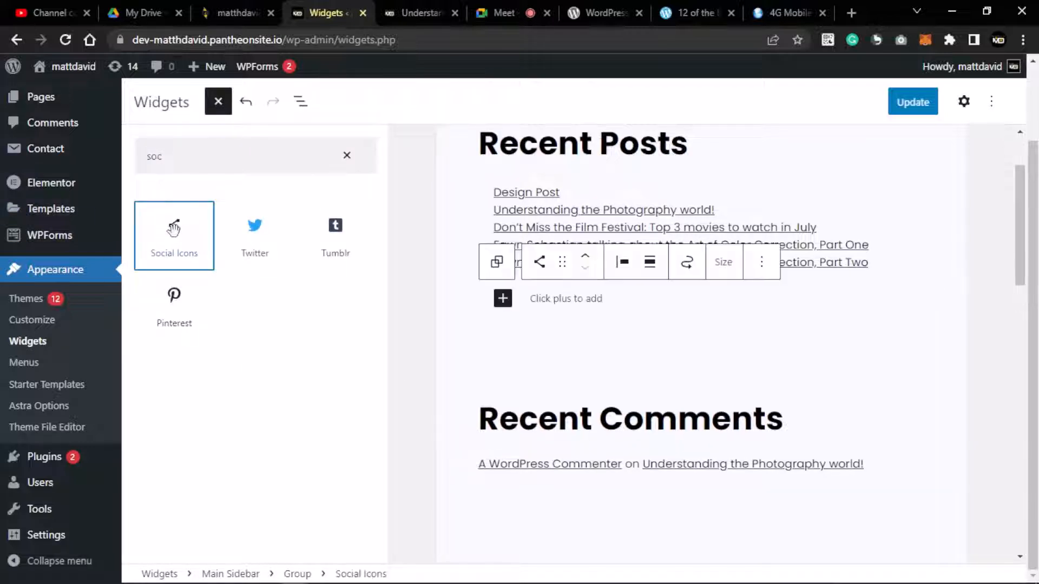
pyautogui.moveTo(173, 229); pyautogui.dragTo(540, 300)
pyautogui.moveTo(529, 299); pyautogui.dragTo(532, 304)
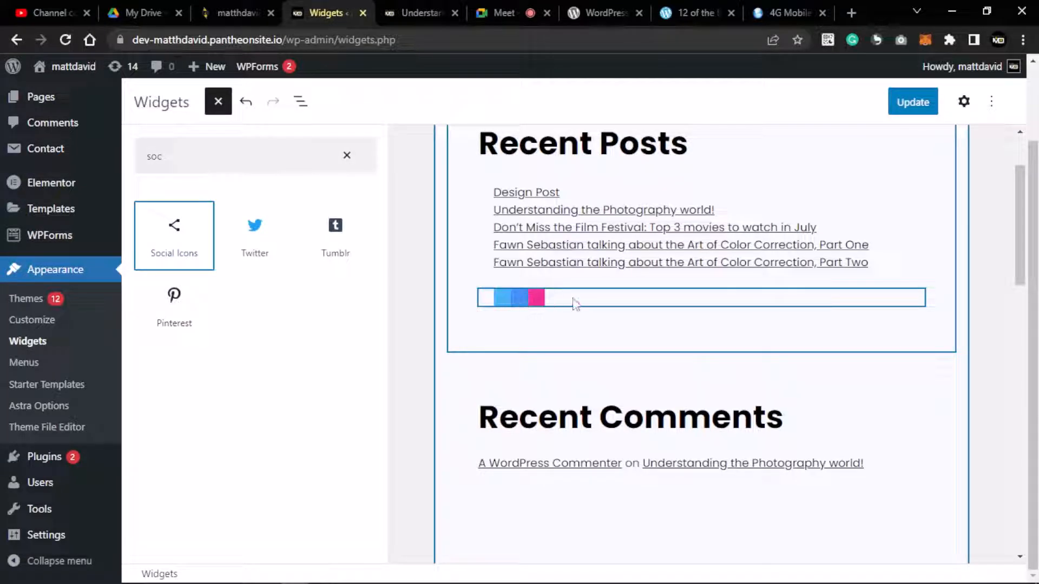
pyautogui.click(550, 301)
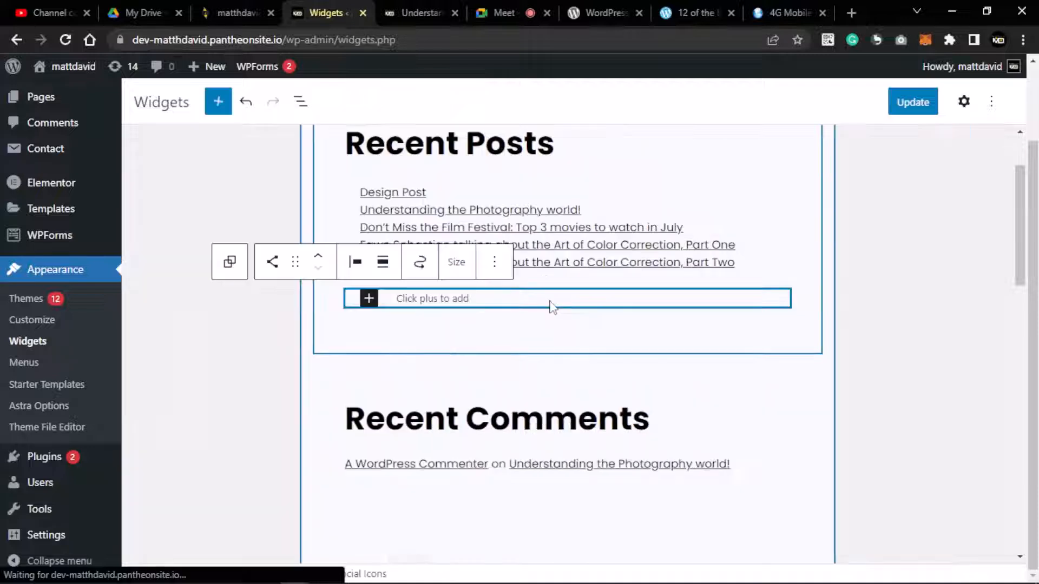
pyautogui.click(369, 298)
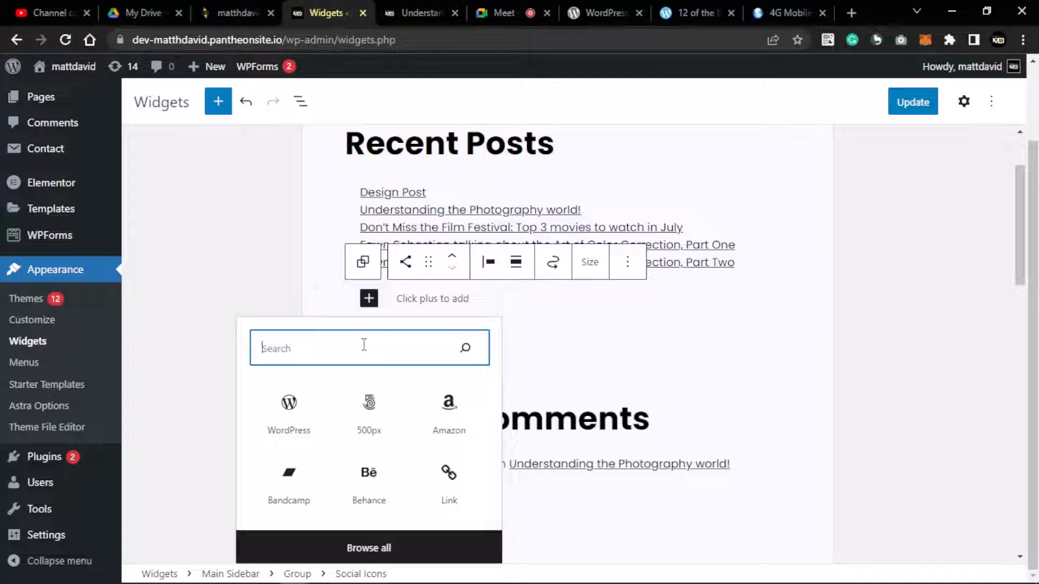
pyautogui.write('social')
pyautogui.click(424, 296)
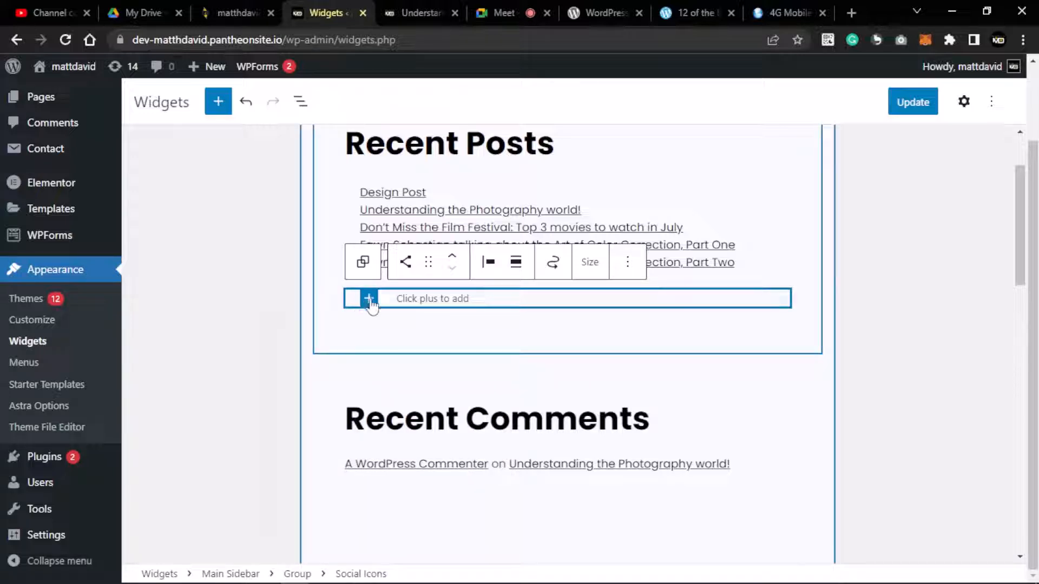
# Search the social icons for "face" and add a Facebook icon to the Social Icons block
pyautogui.click(369, 298)
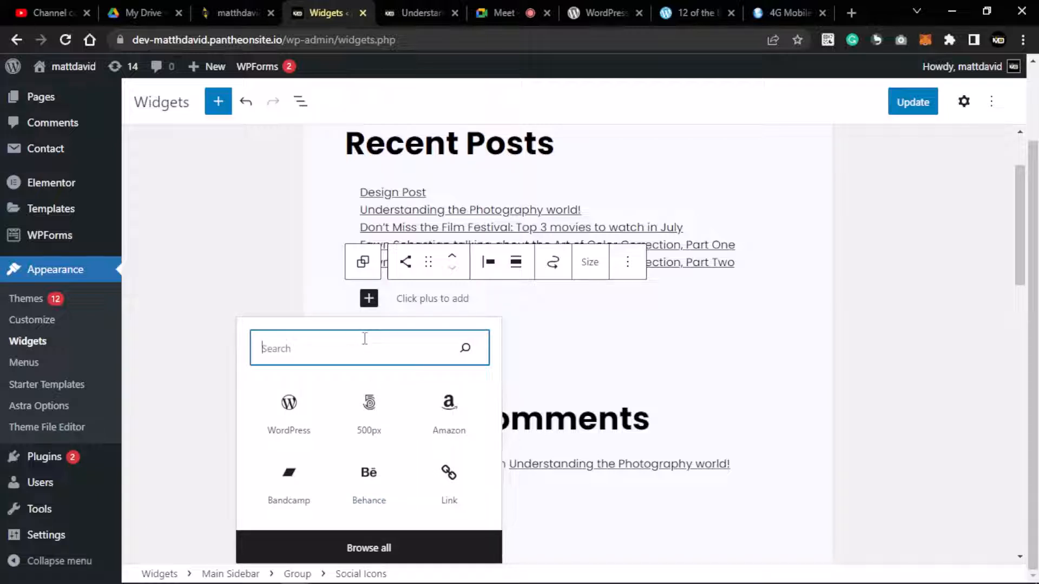
pyautogui.write('face')
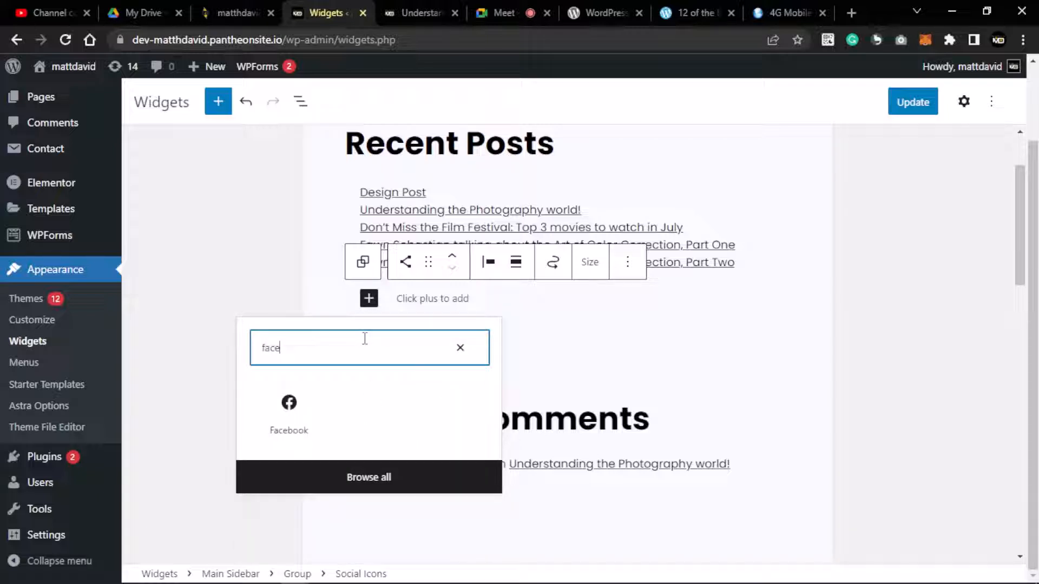
pyautogui.click(289, 411)
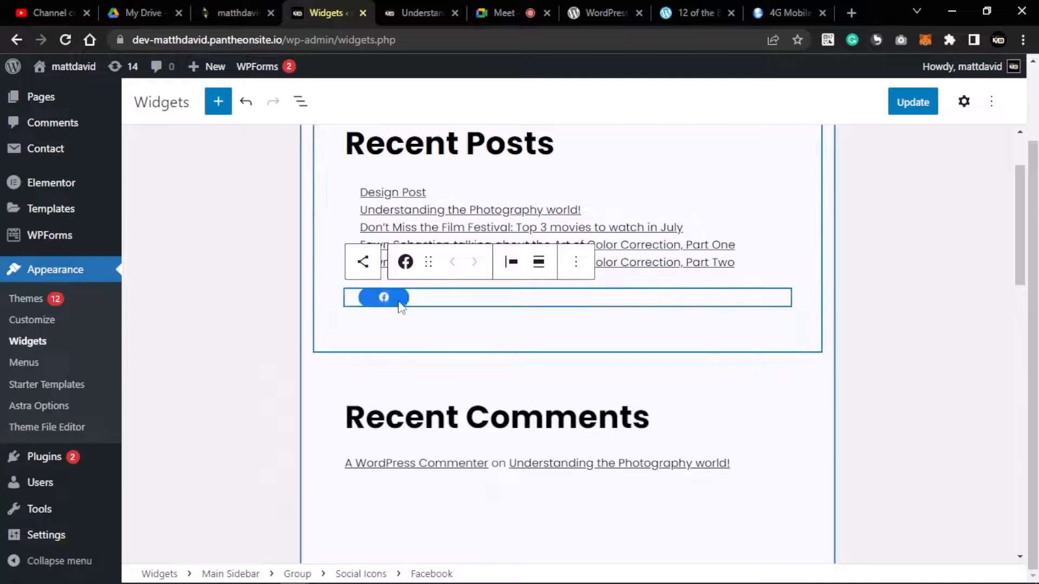
# Search the social icons for "ins" and add an Instagram icon after the Facebook icon in the Social Icons block
pyautogui.click(453, 302)
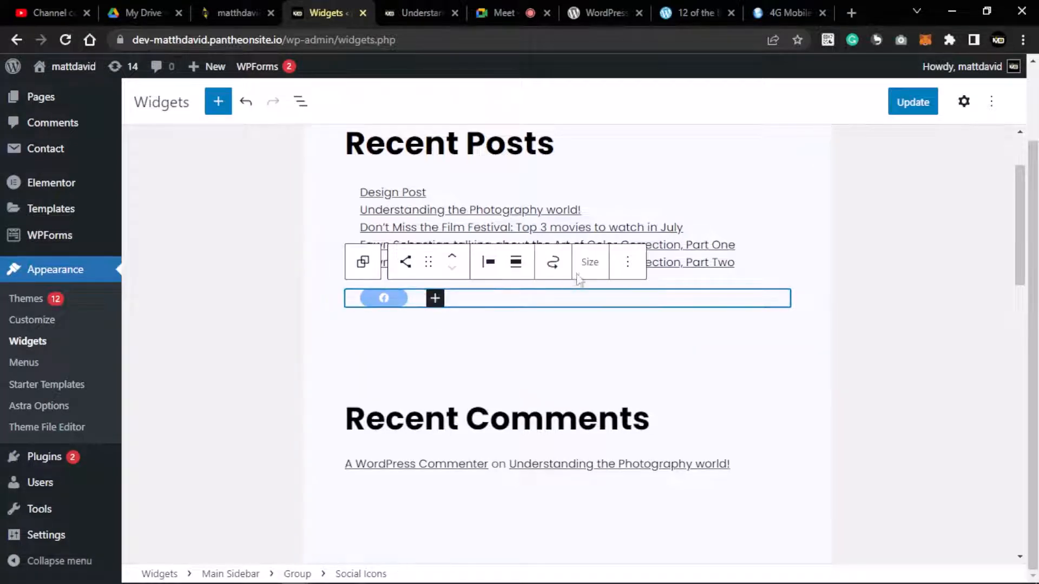
pyautogui.click(435, 299)
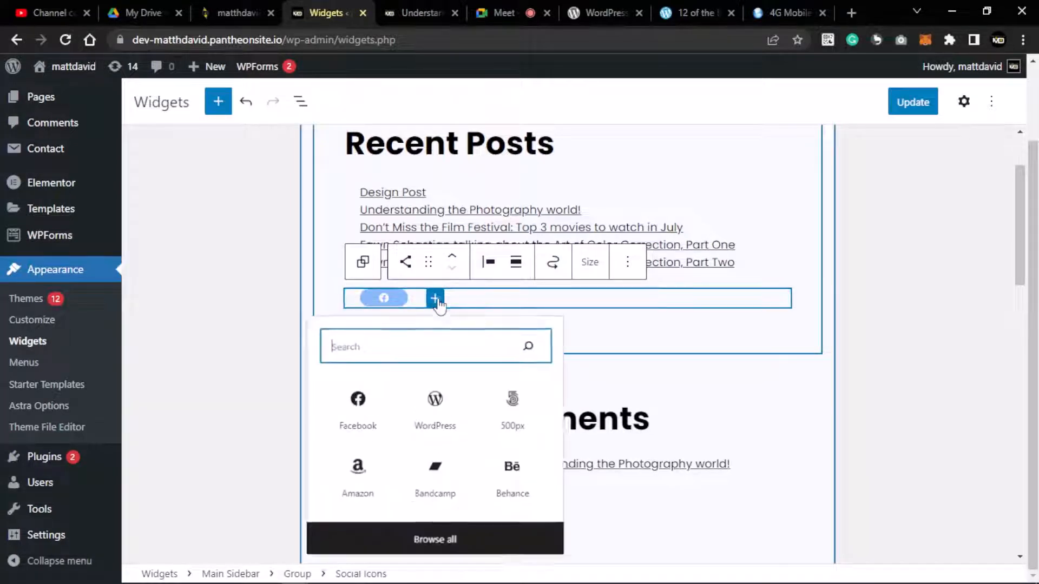
pyautogui.write('ins')
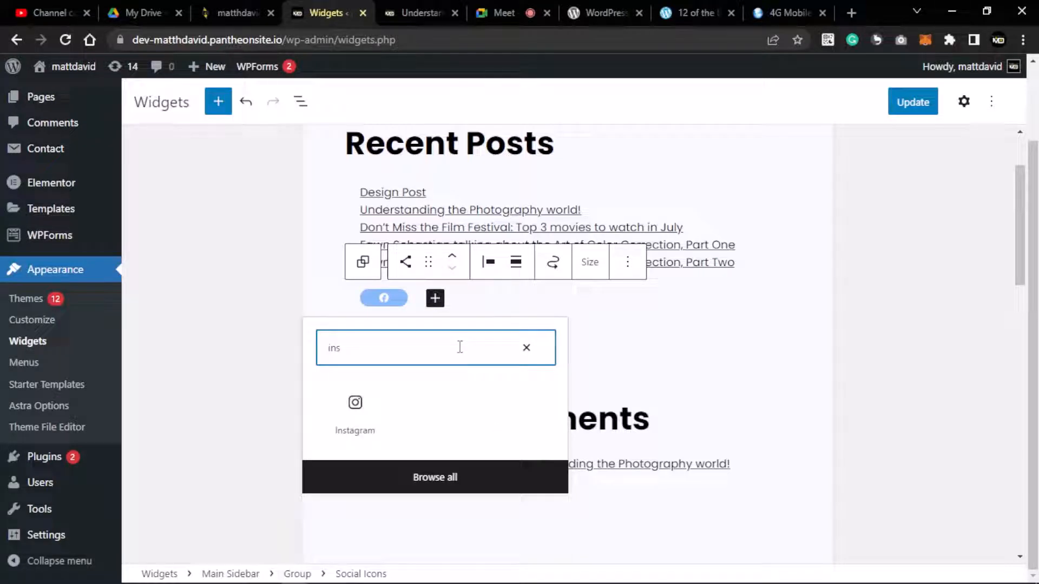
pyautogui.click(346, 410)
# Search the social icons for "twitt" and add a Twitter icon after the Instagram icon
pyautogui.click(503, 302)
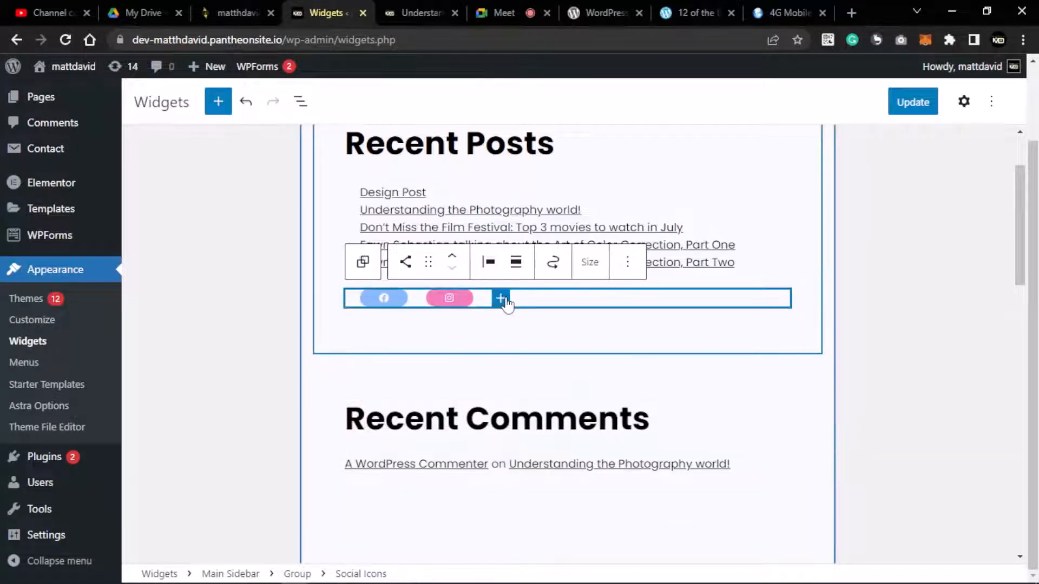
pyautogui.click(502, 299)
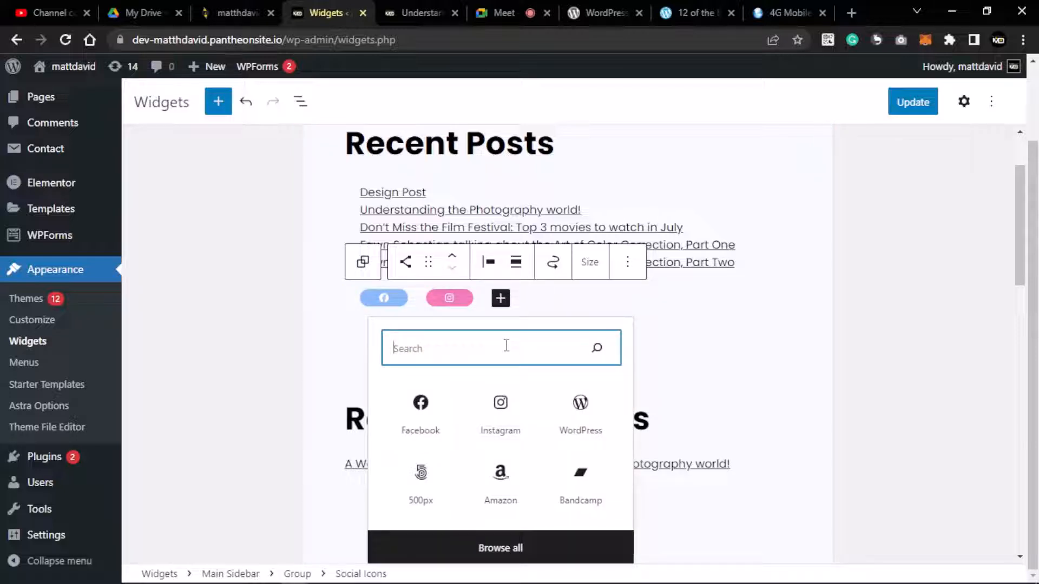
pyautogui.write('twitt')
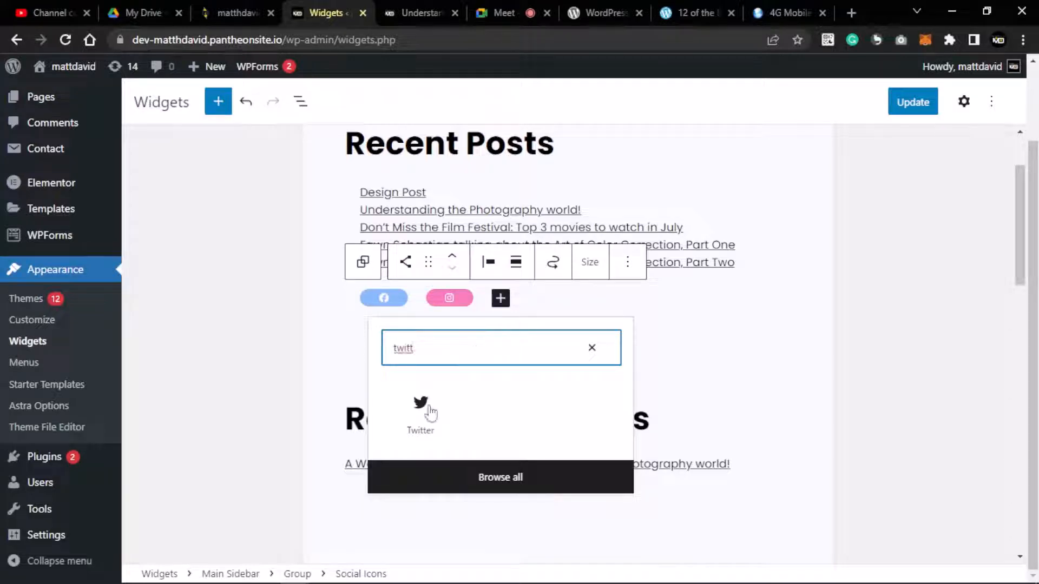
pyautogui.click(421, 406)
# Search the icons available for the Social Icons block for "what" and clear the search
pyautogui.click(574, 301)
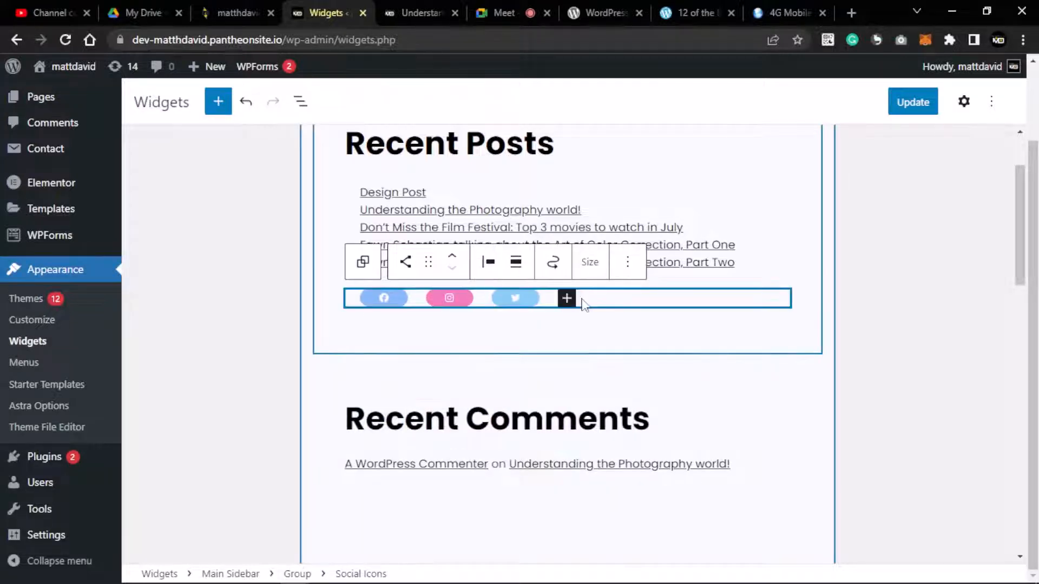
pyautogui.click(572, 302)
pyautogui.write('what')
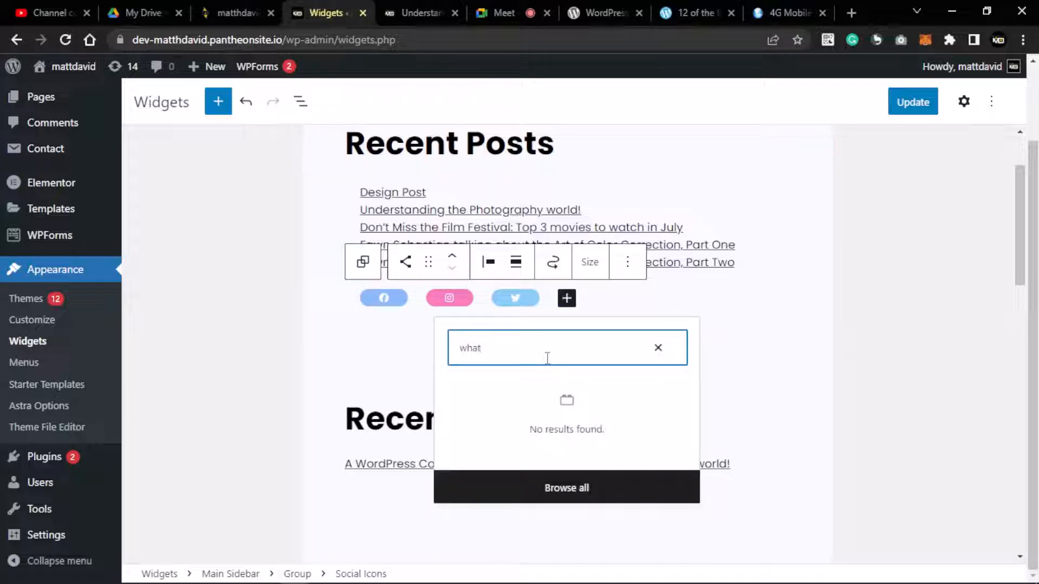
pyautogui.press('BackSpace')
pyautogui.press('BackSpace')
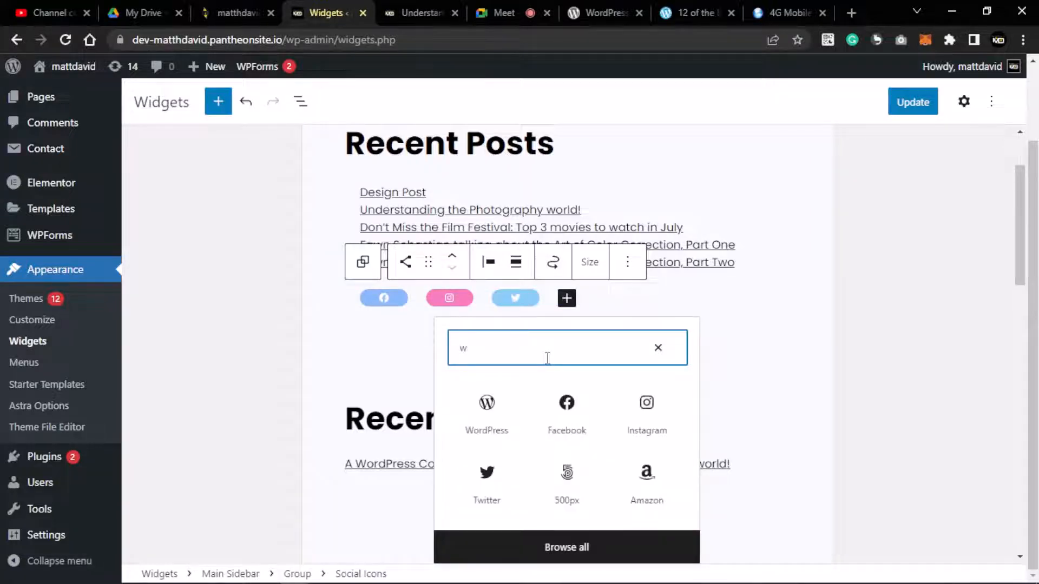
pyautogui.press('BackSpace')
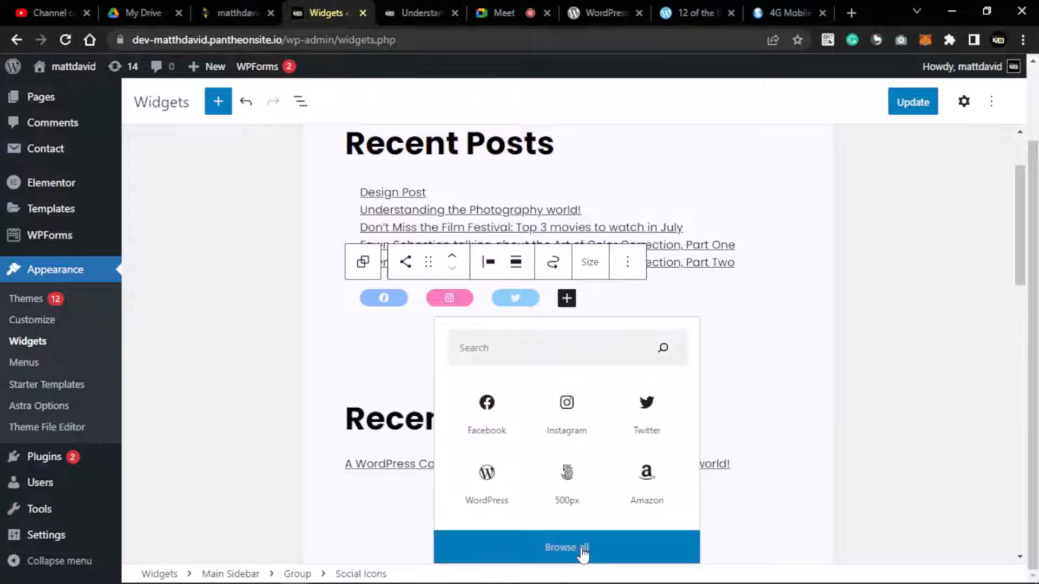
# Browse the full list of social icons, add a LinkedIn icon after the Twitter icon and close the list
pyautogui.click(580, 548)
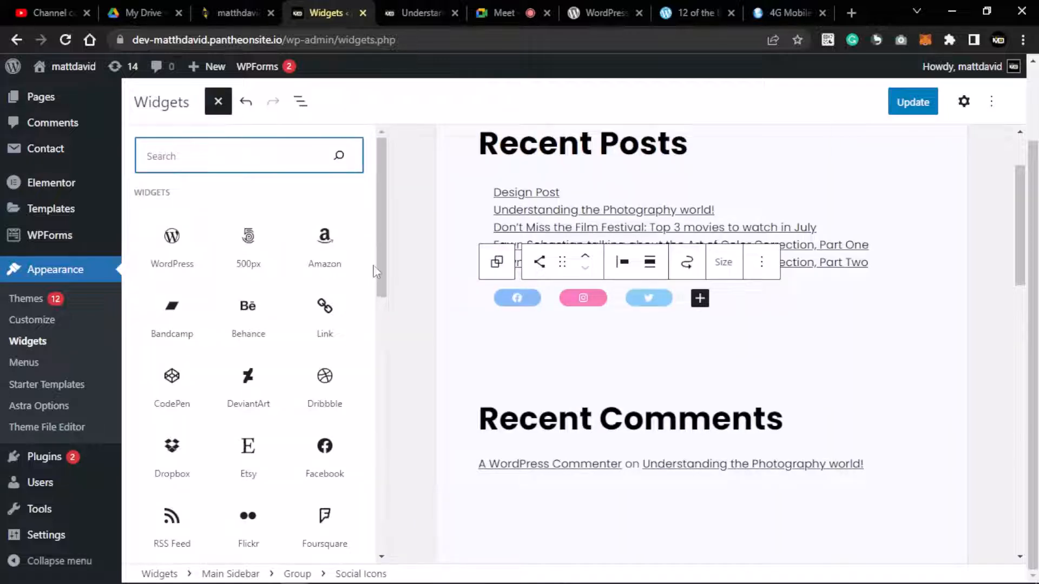
pyautogui.moveTo(375, 251); pyautogui.dragTo(388, 361)
pyautogui.scroll(-1, 389, 361)
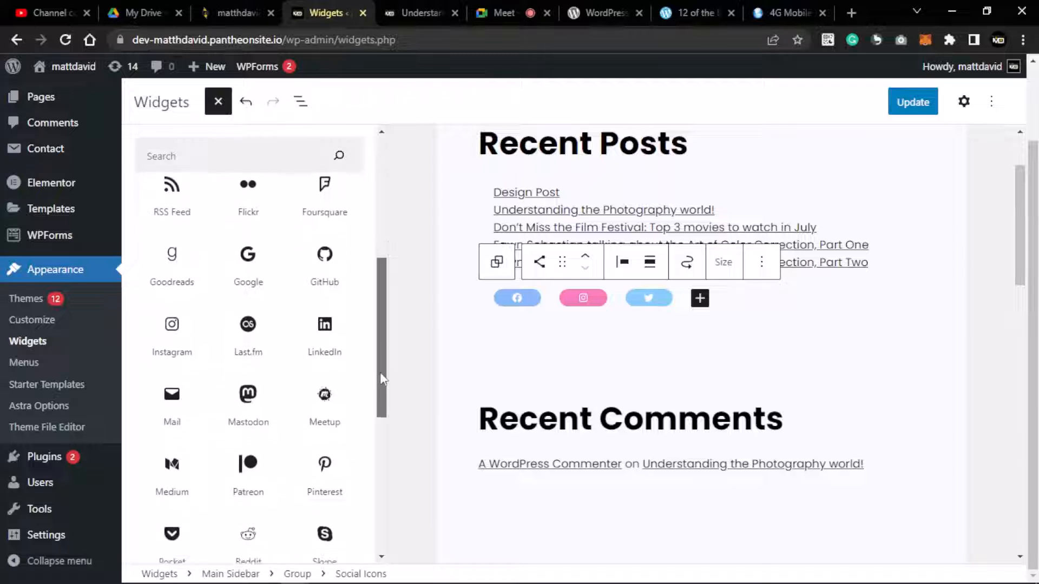
pyautogui.click(357, 331)
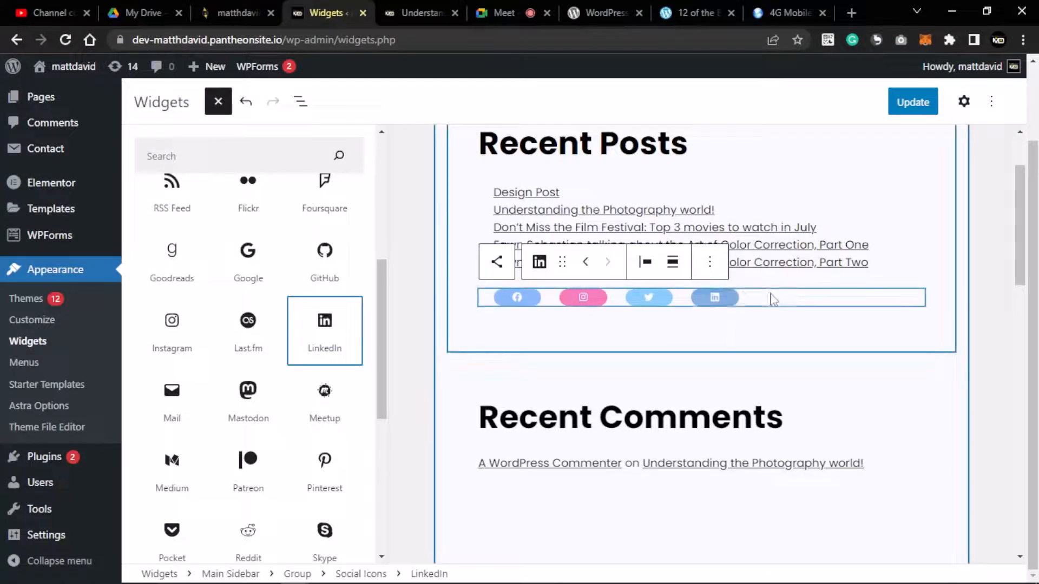
pyautogui.click(540, 265)
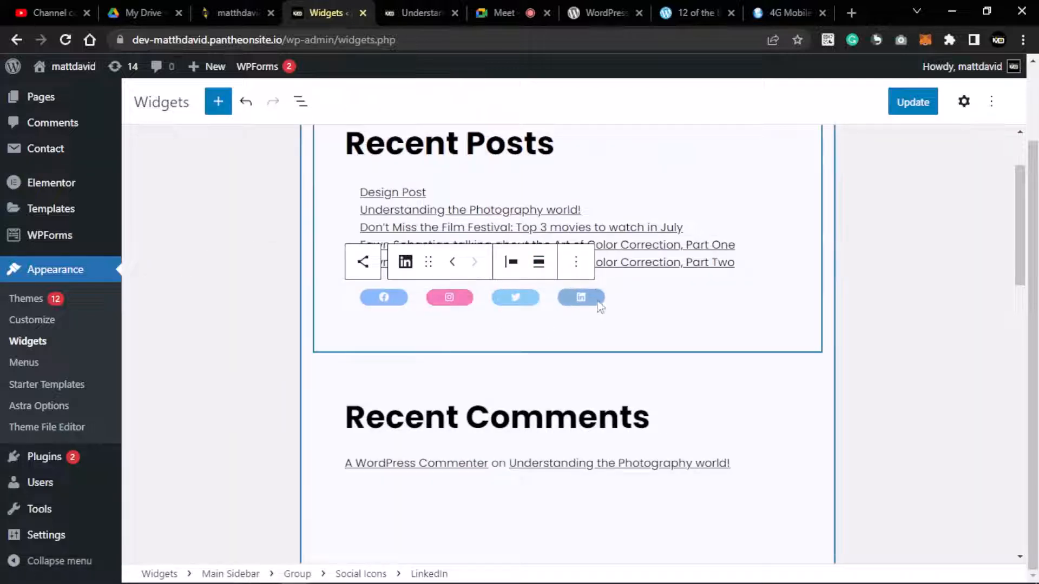
# Check the link address fields of the Facebook, Instagram, Twitter and LinkedIn icons in turn
pyautogui.click(466, 302)
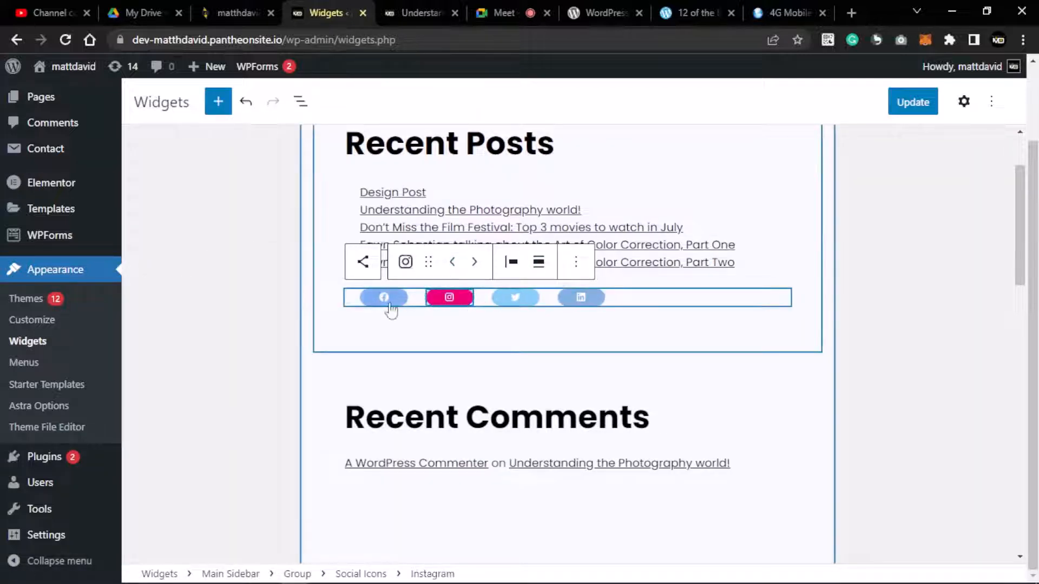
pyautogui.click(382, 305)
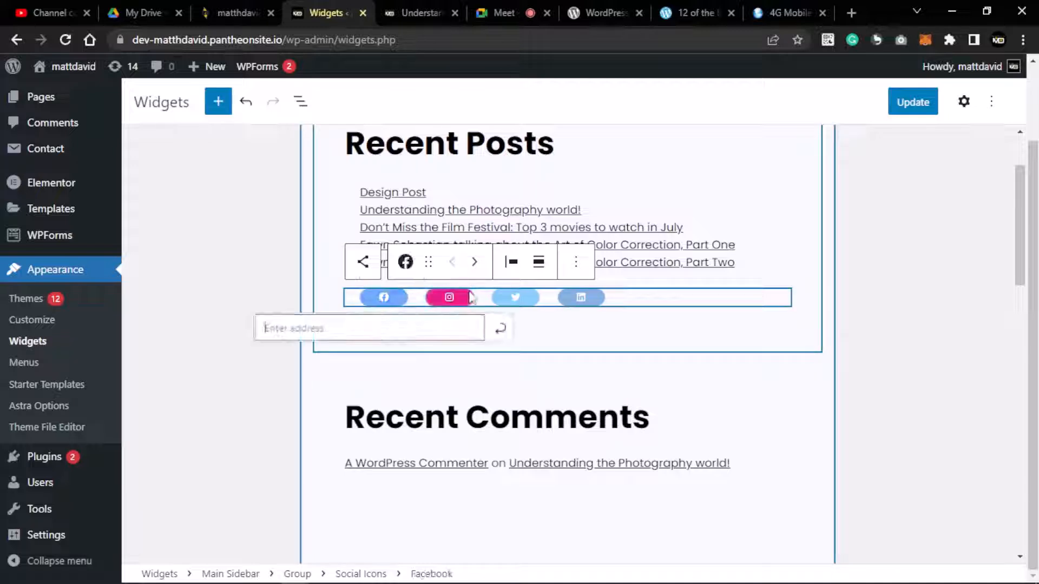
pyautogui.click(454, 299)
pyautogui.click(516, 302)
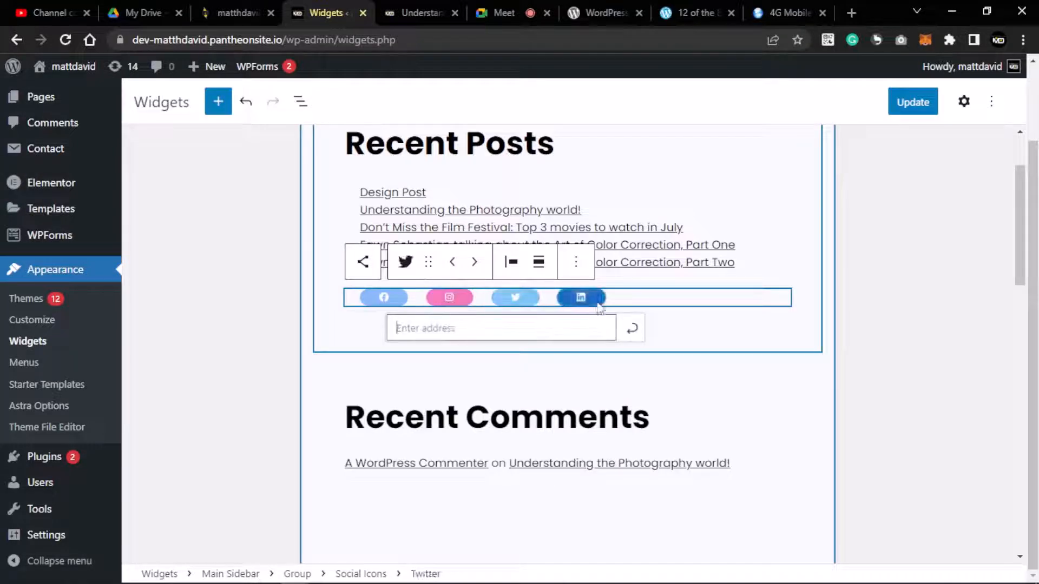
pyautogui.click(581, 300)
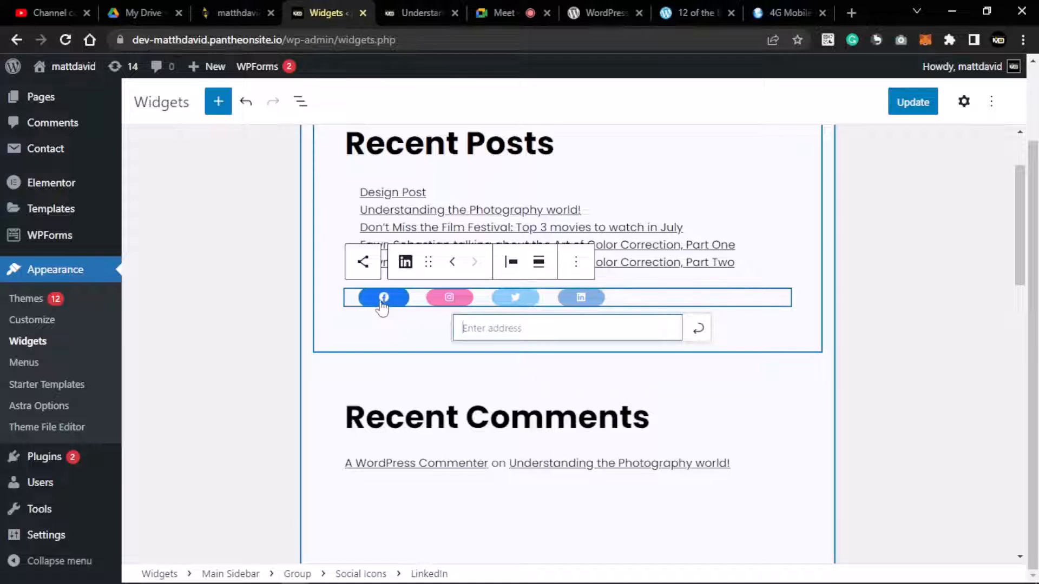
pyautogui.click(383, 302)
# Examine the transform and style choices of the Social Icons block and the block options of its Facebook icon
pyautogui.click(363, 262)
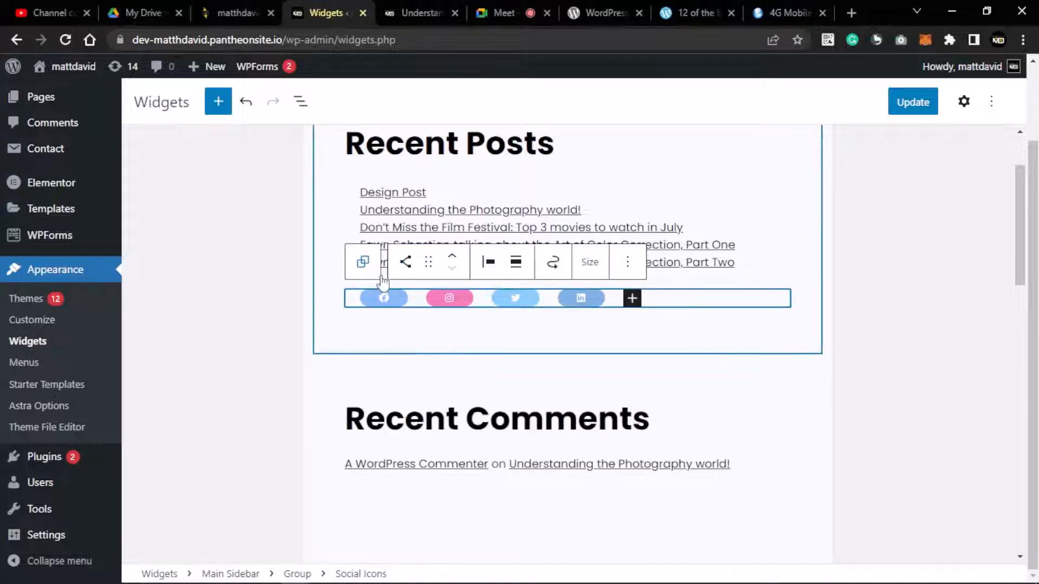
pyautogui.click(406, 262)
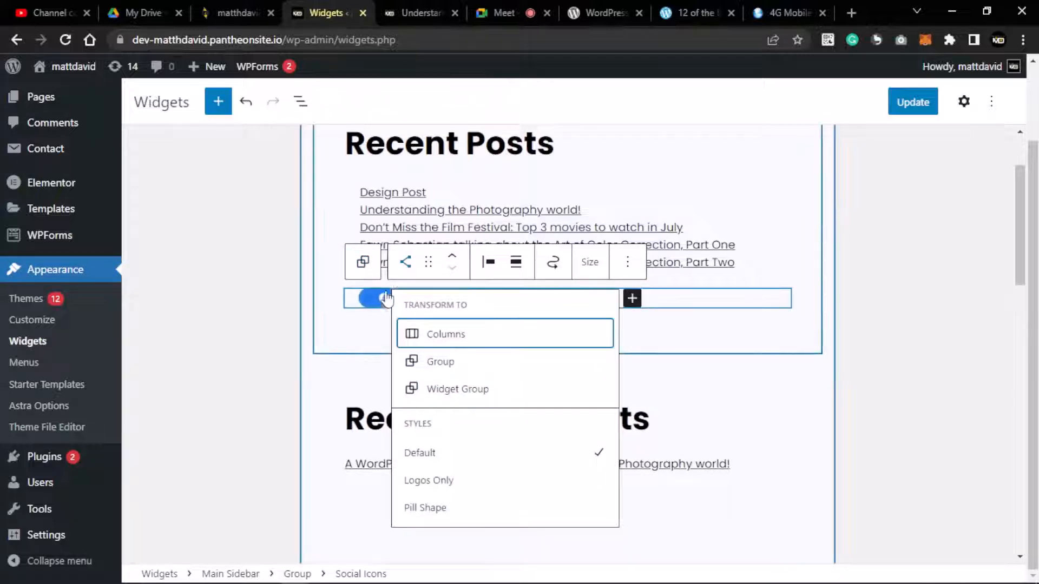
pyautogui.click(405, 262)
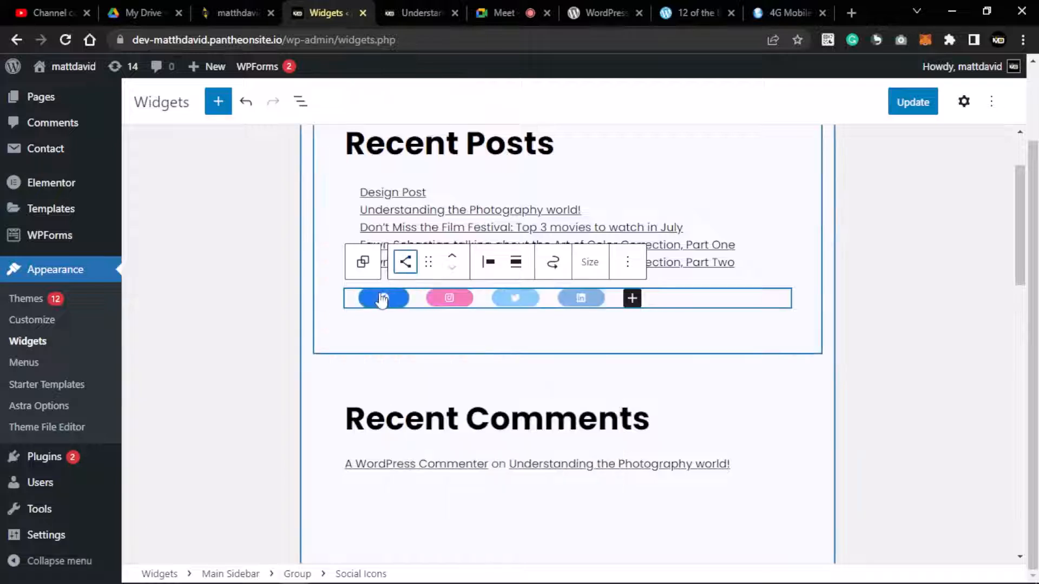
pyautogui.click(381, 299)
pyautogui.click(407, 265)
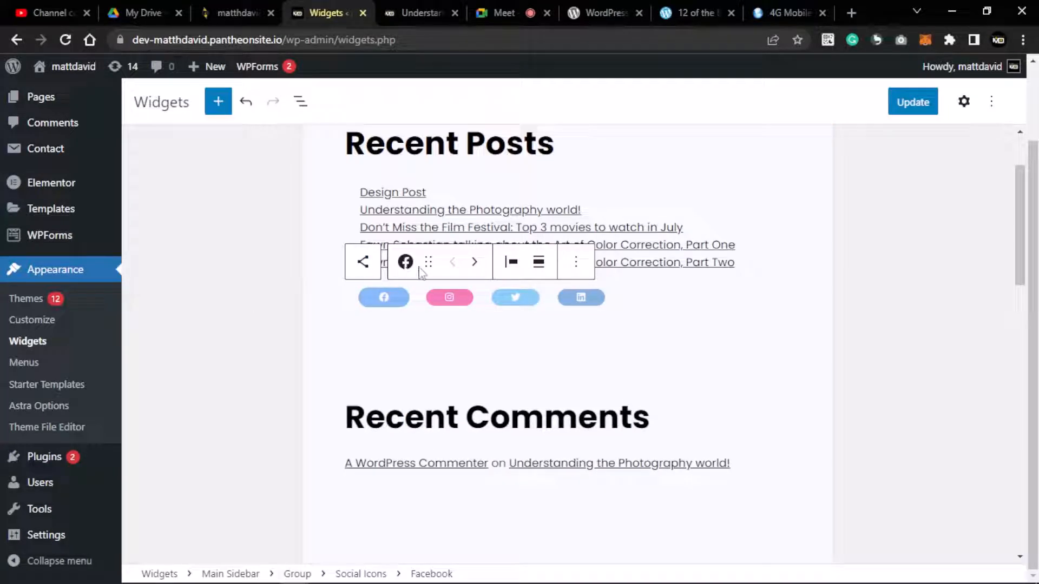
pyautogui.click(577, 263)
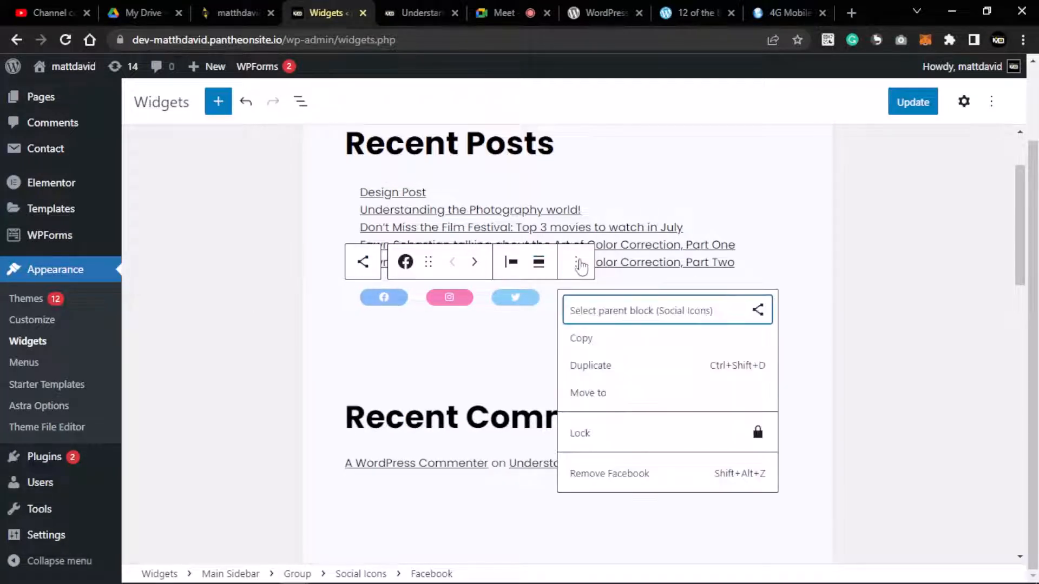
pyautogui.click(579, 265)
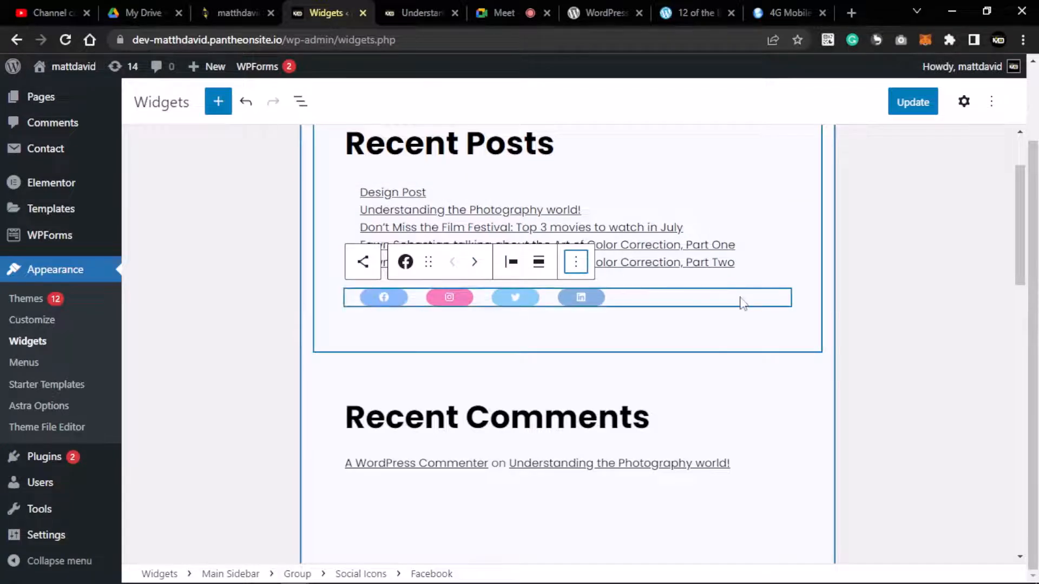
pyautogui.click(708, 303)
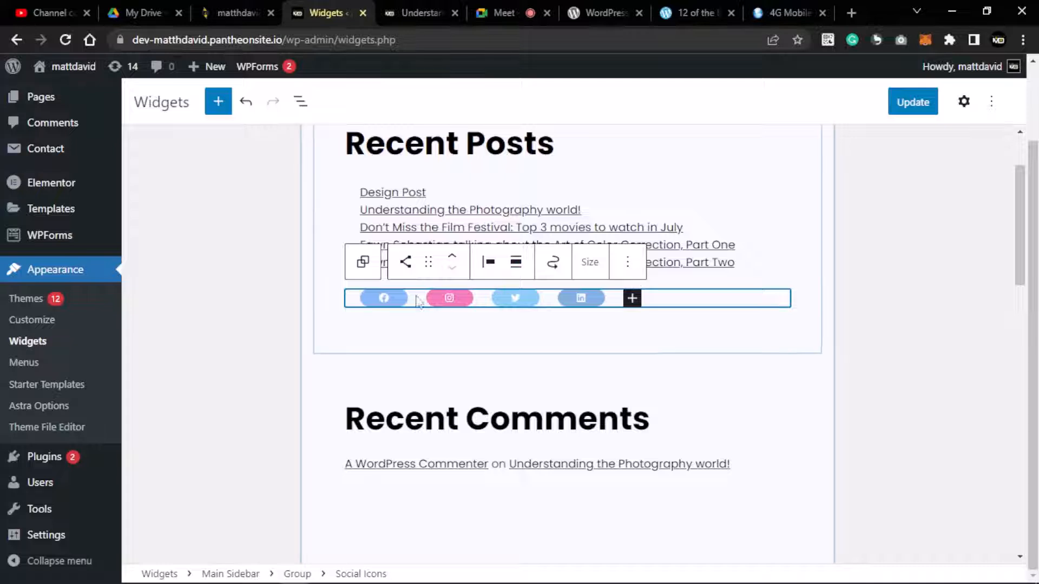
pyautogui.click(383, 299)
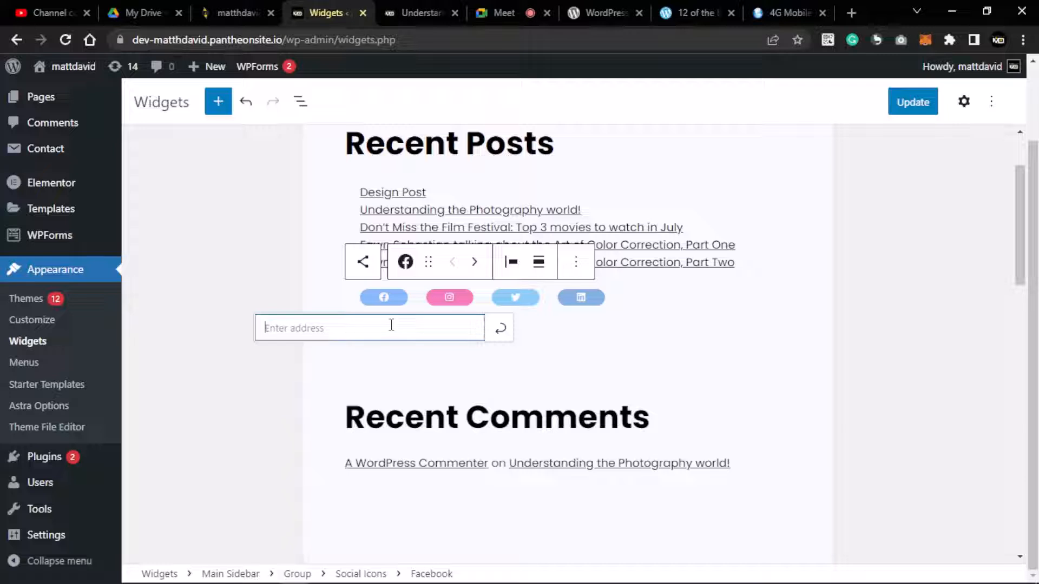
pyautogui.write('www.facebook.com')
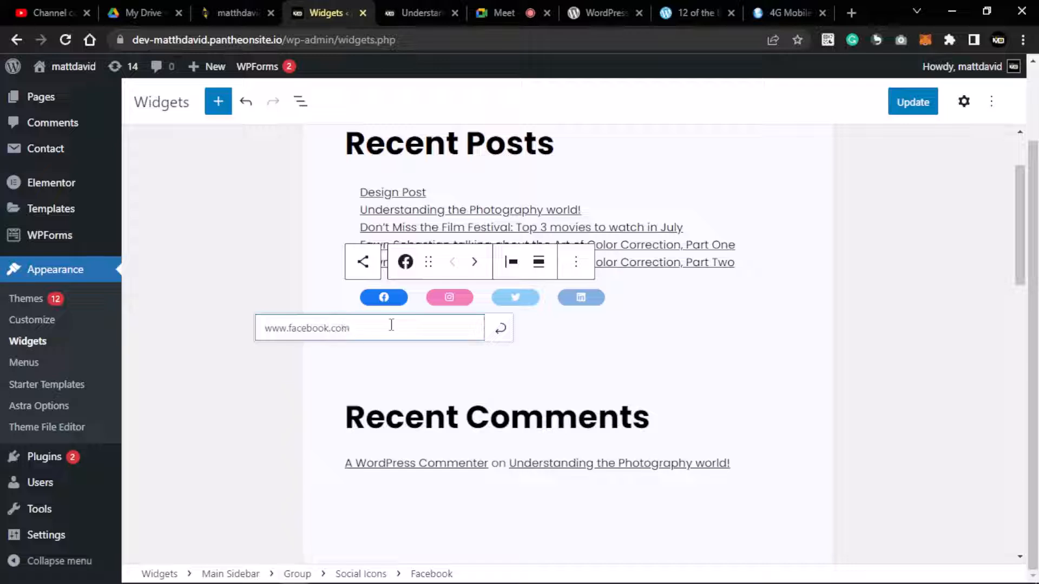
pyautogui.click(500, 328)
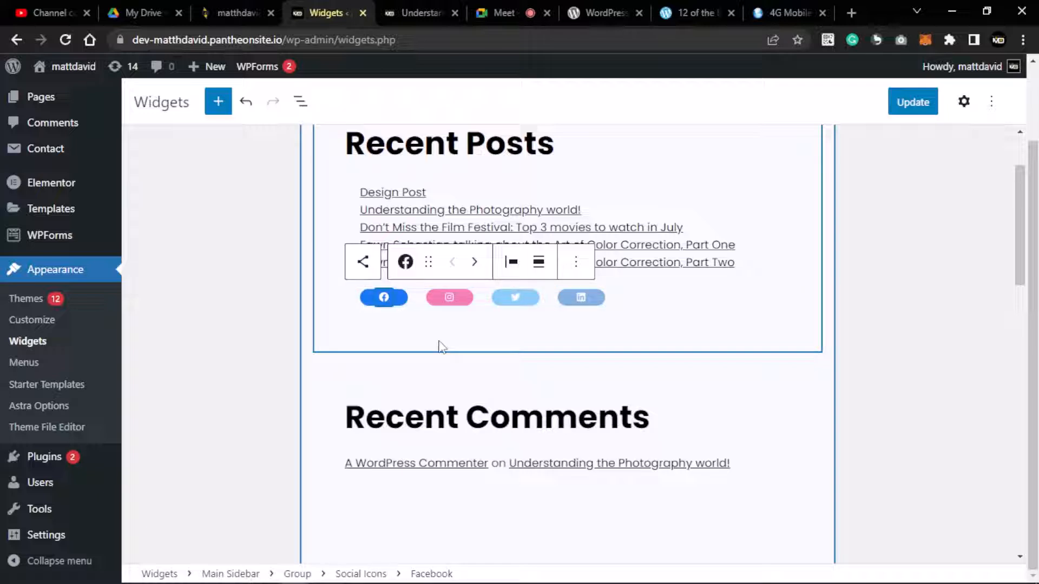
pyautogui.click(387, 301)
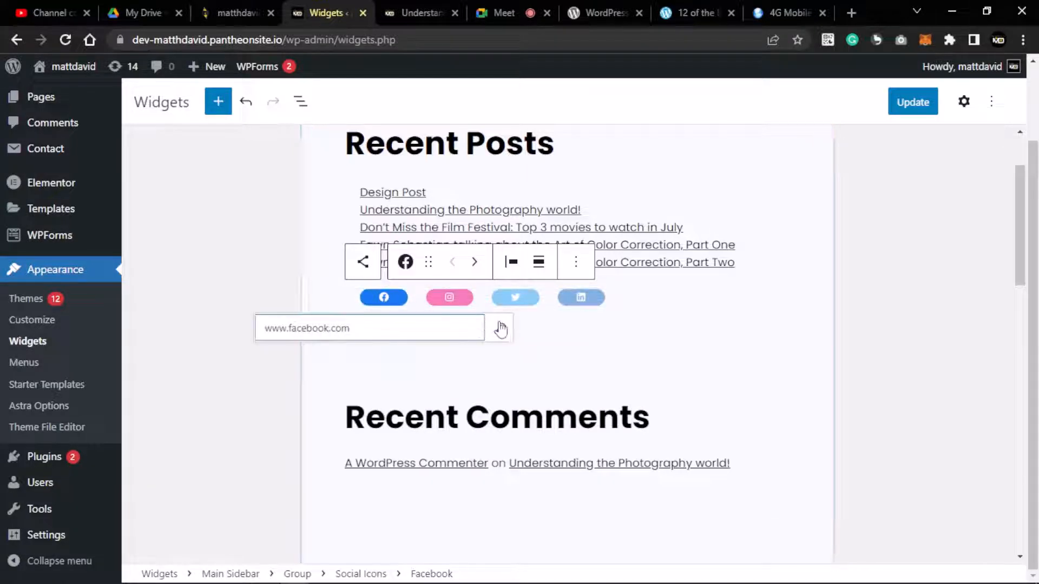
pyautogui.click(534, 336)
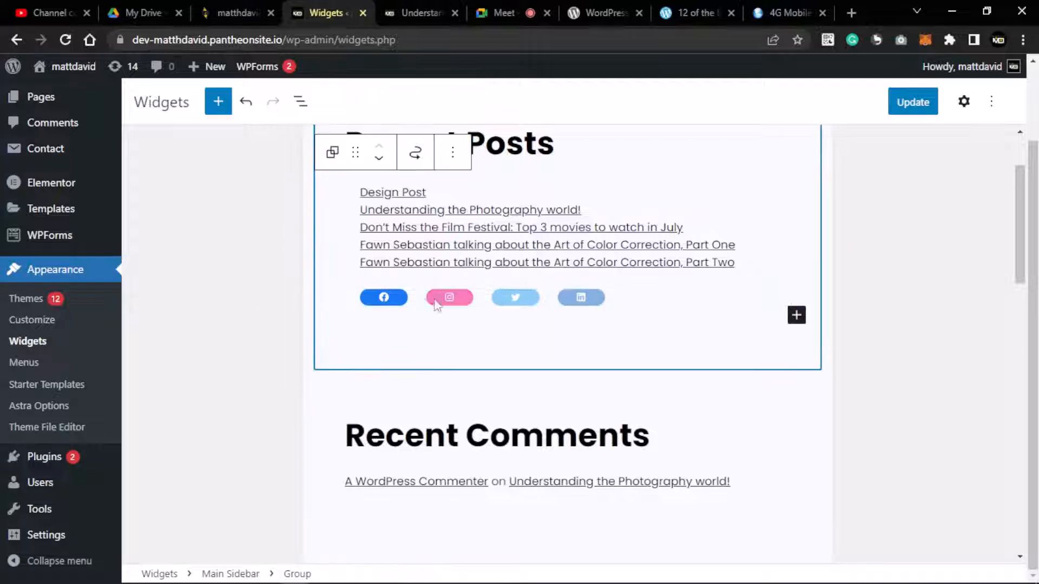
pyautogui.click(444, 302)
pyautogui.click(449, 303)
pyautogui.click(448, 302)
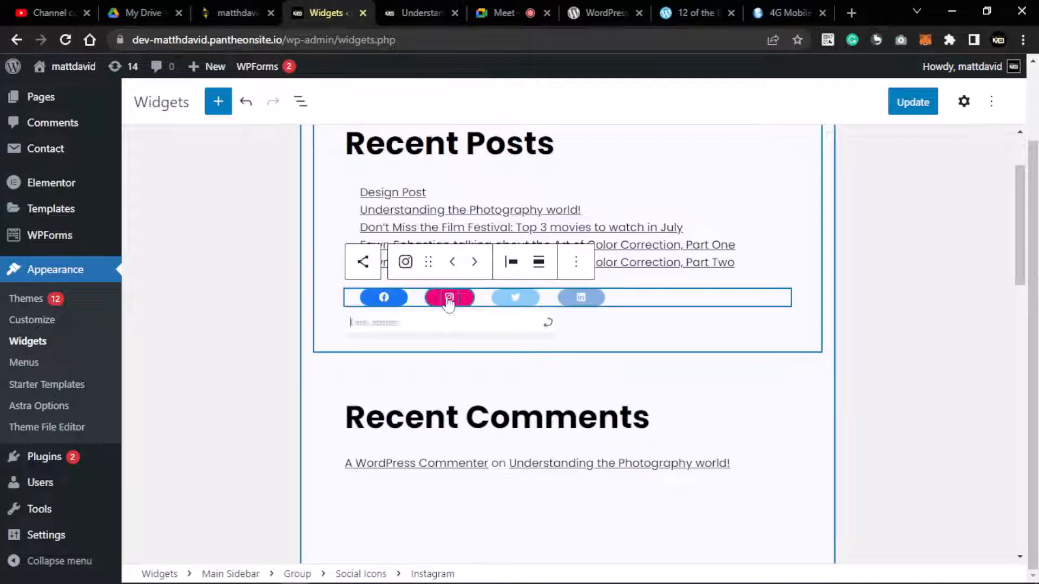
pyautogui.write('w')
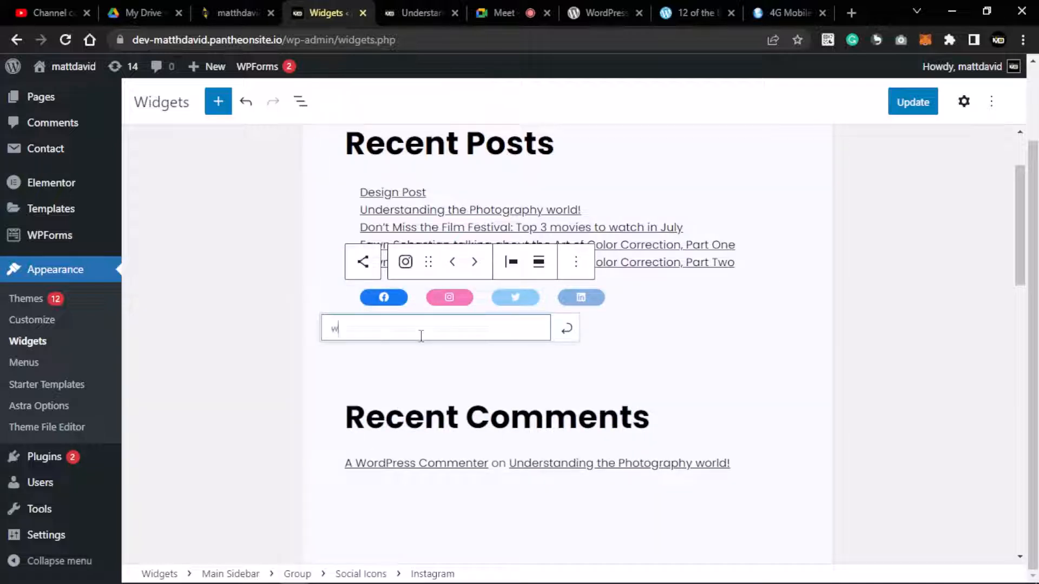
pyautogui.write('ww.in')
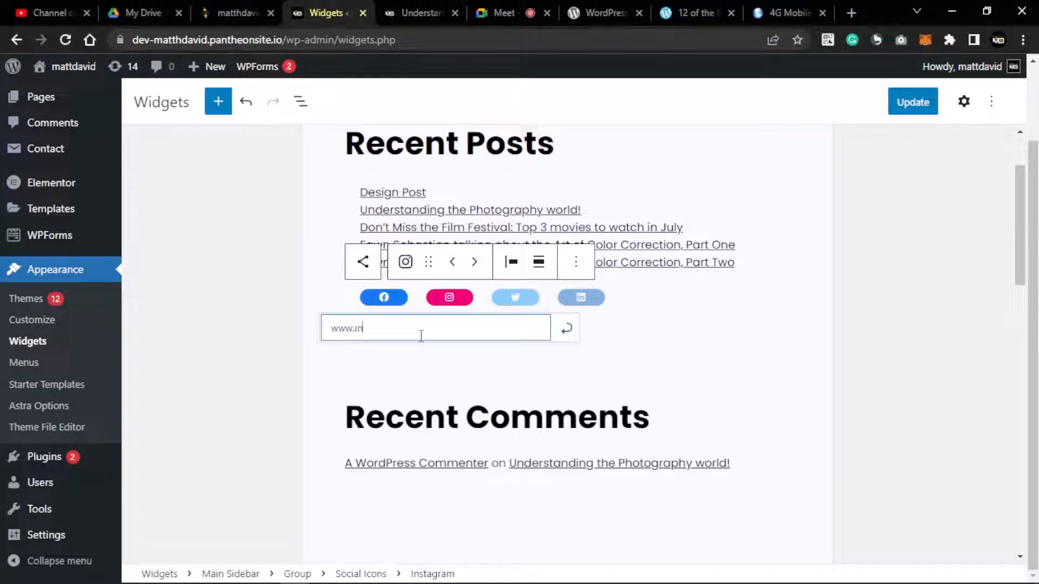
pyautogui.write('stagram.com')
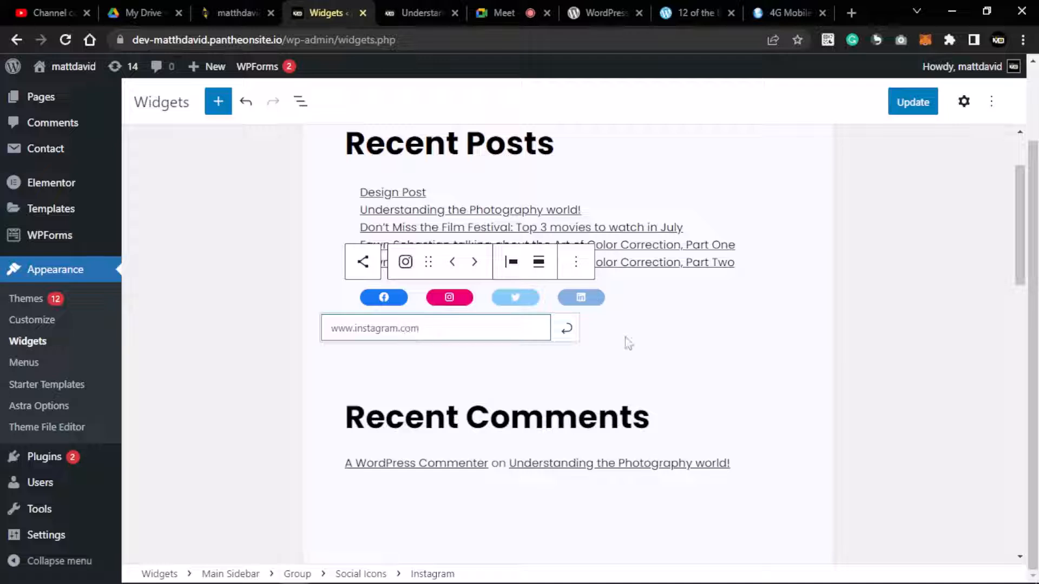
pyautogui.click(589, 346)
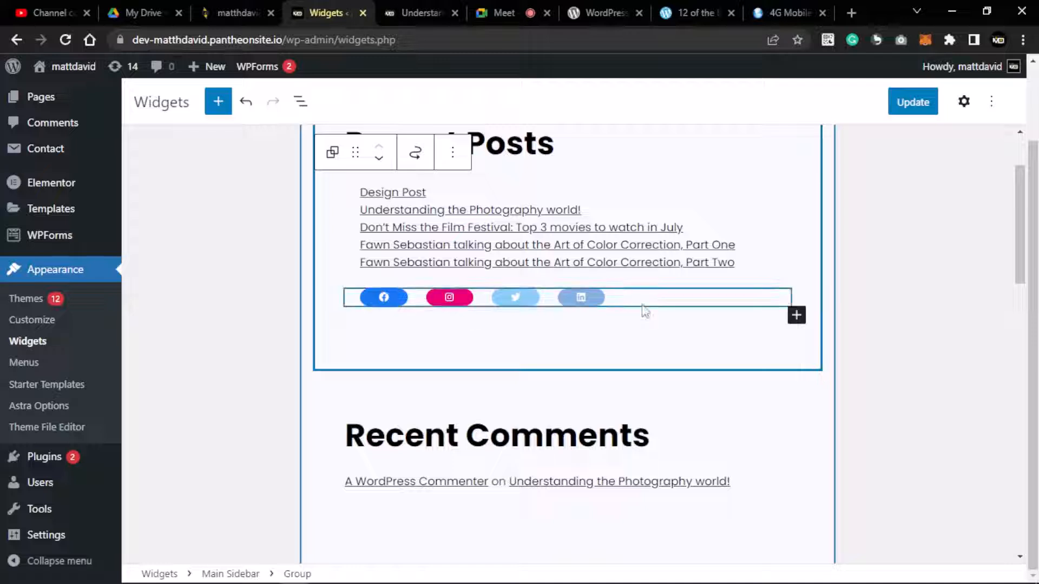
pyautogui.click(547, 309)
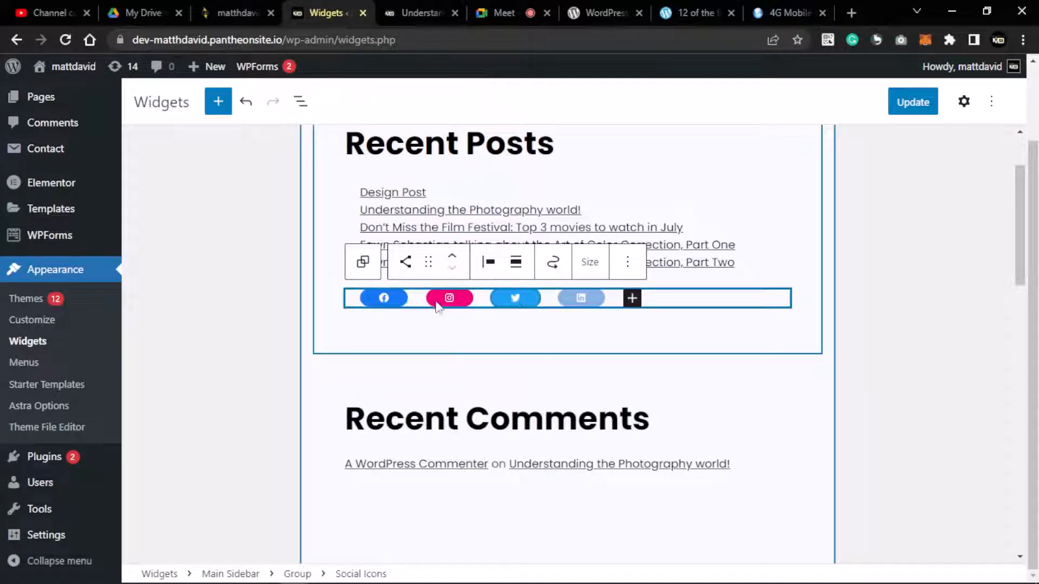
pyautogui.click(517, 301)
pyautogui.click(530, 305)
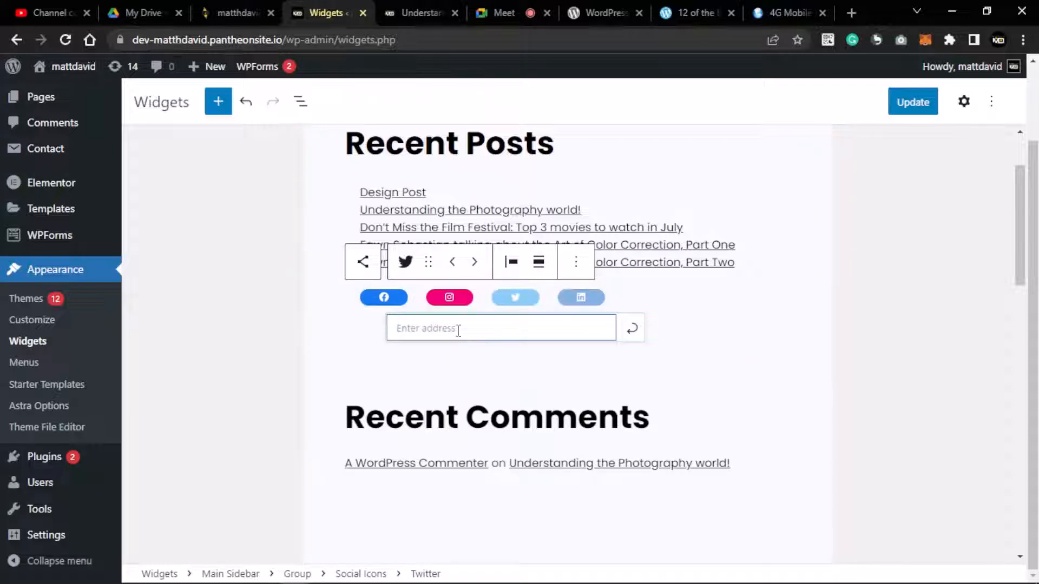
pyautogui.write('www.twitter.com')
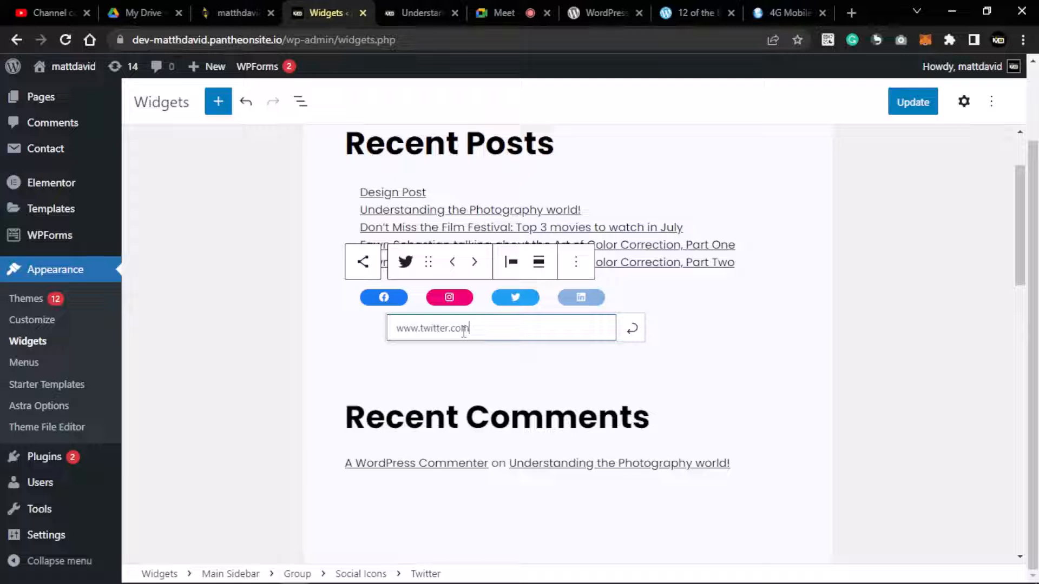
pyautogui.click(581, 298)
pyautogui.click(582, 302)
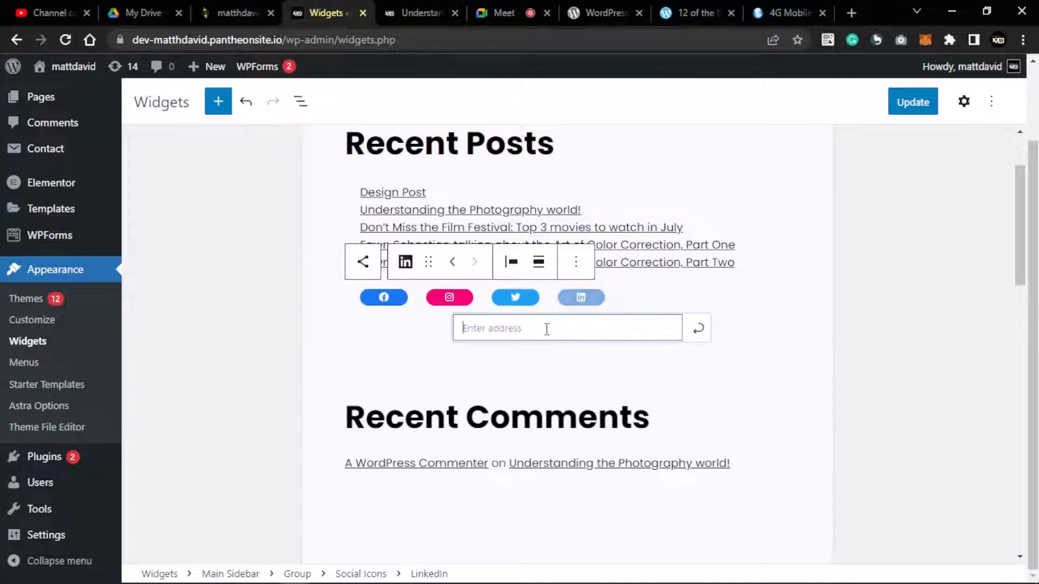
pyautogui.write('www')
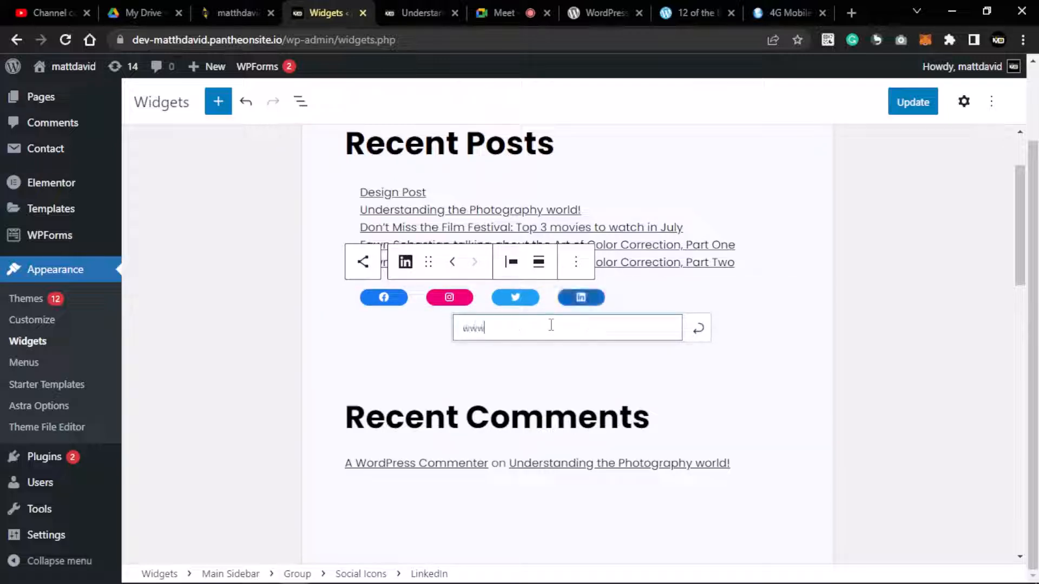
pyautogui.write('.linkedin.com')
pyautogui.click(701, 332)
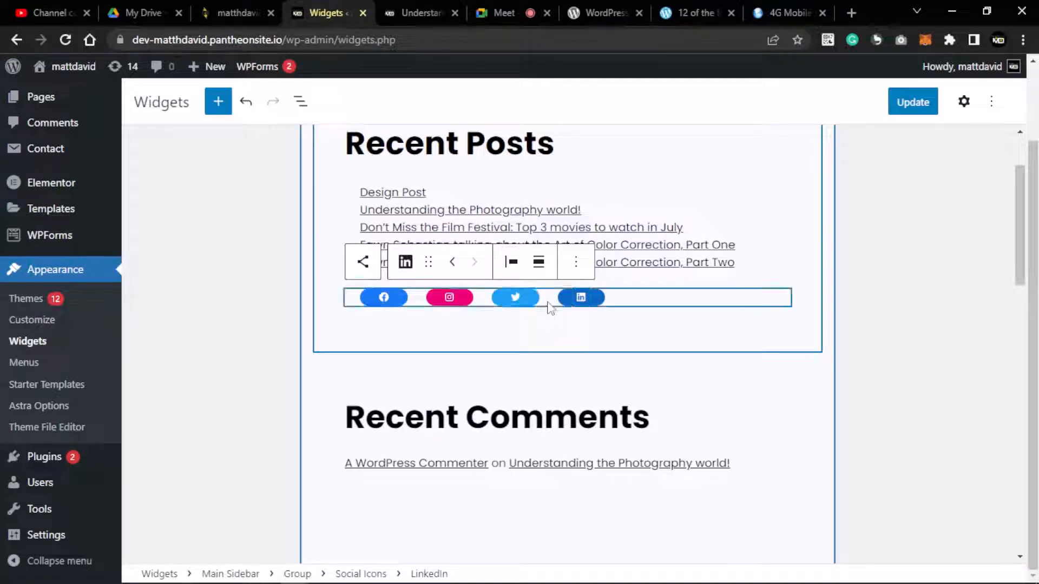
# Check the Facebook icon's block options and try to move the icon up into the Recent Posts list
pyautogui.click(398, 301)
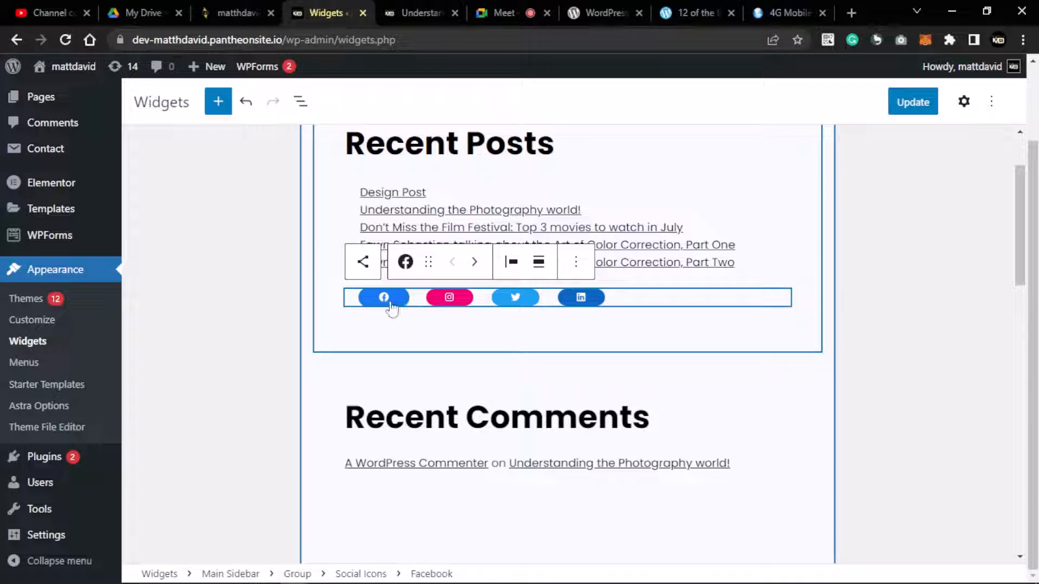
pyautogui.click(575, 263)
pyautogui.click(577, 267)
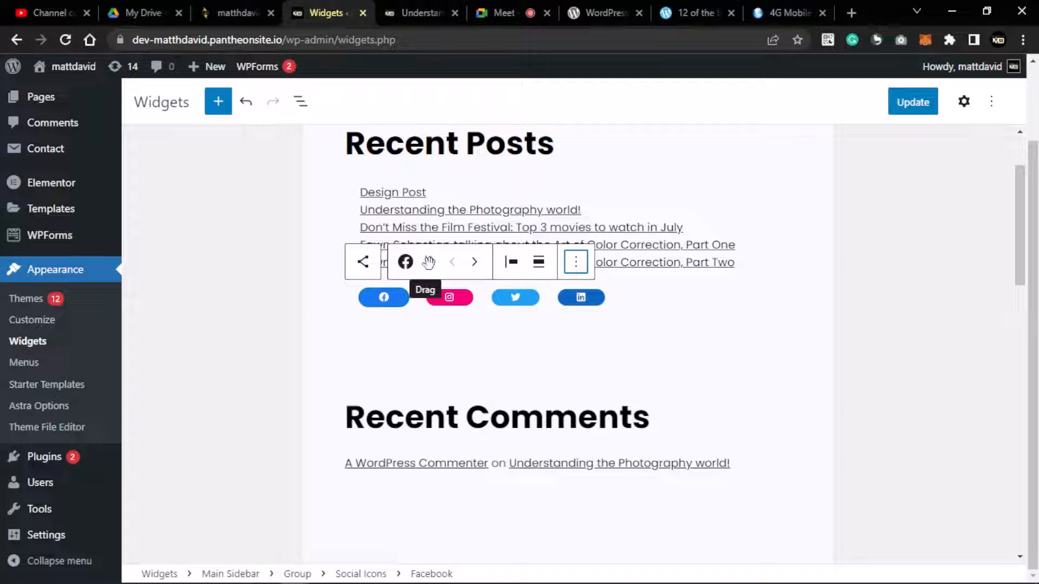
pyautogui.moveTo(429, 263); pyautogui.dragTo(405, 254)
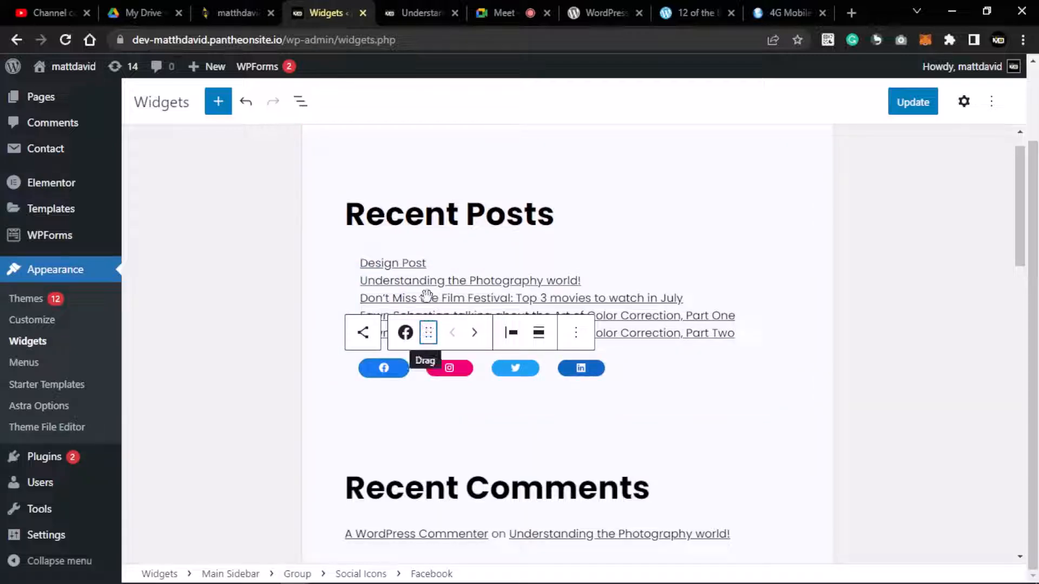
pyautogui.moveTo(426, 295); pyautogui.dragTo(420, 271)
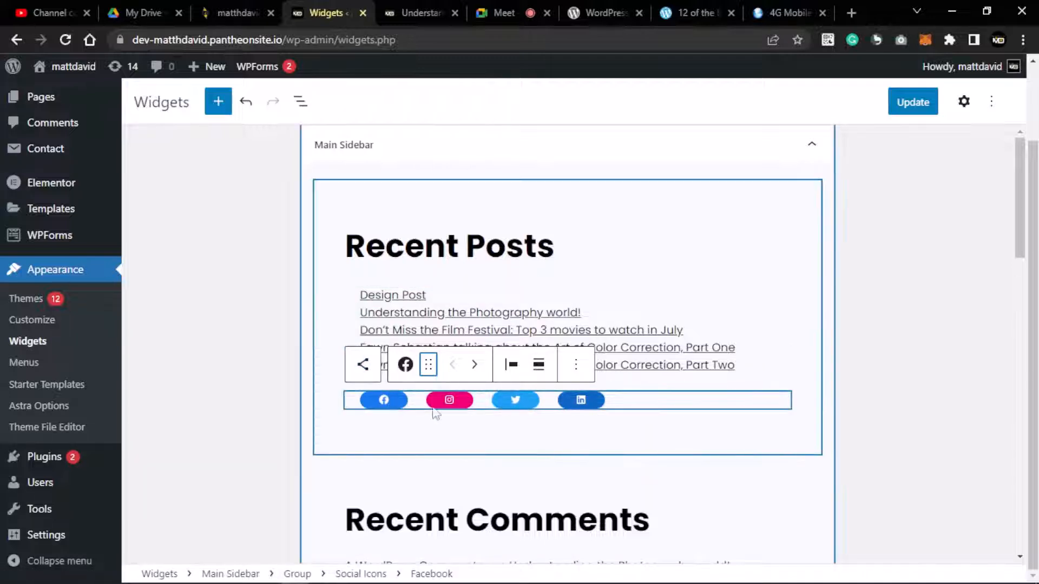
# Move the whole Social Icons block above the post list, directly under the Recent Posts heading
pyautogui.click(697, 406)
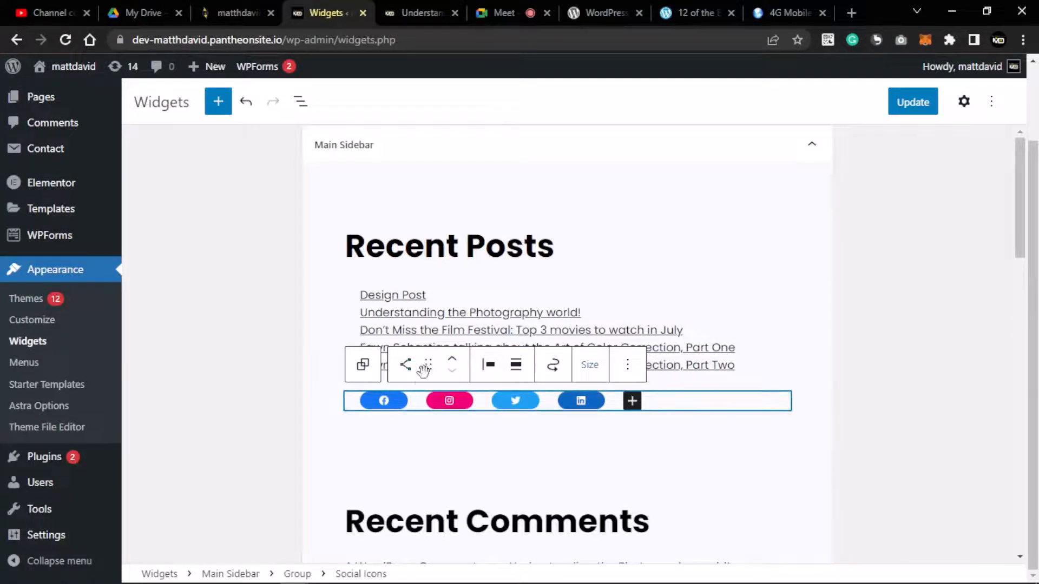
pyautogui.moveTo(429, 366); pyautogui.dragTo(408, 280)
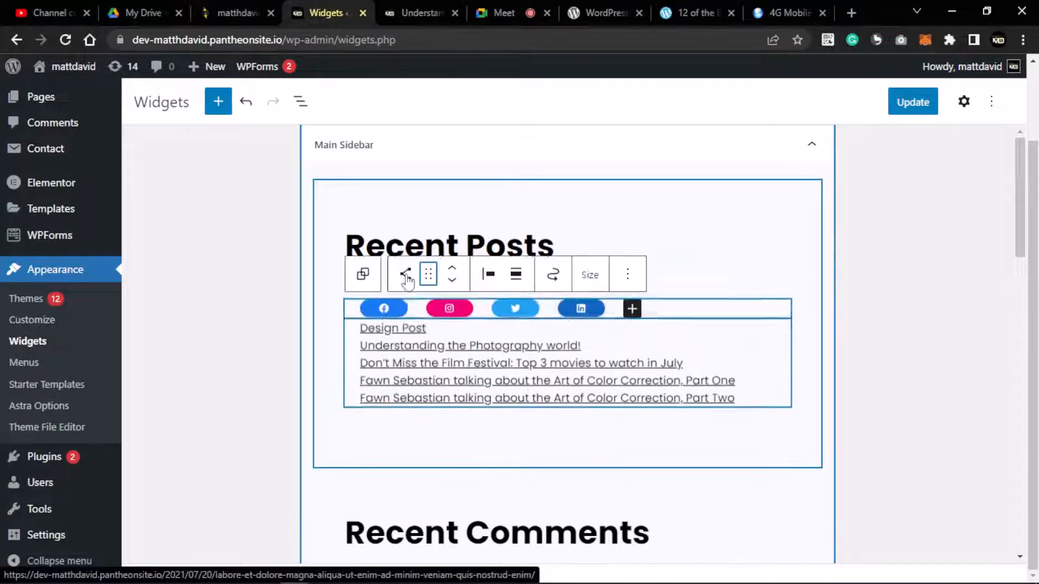
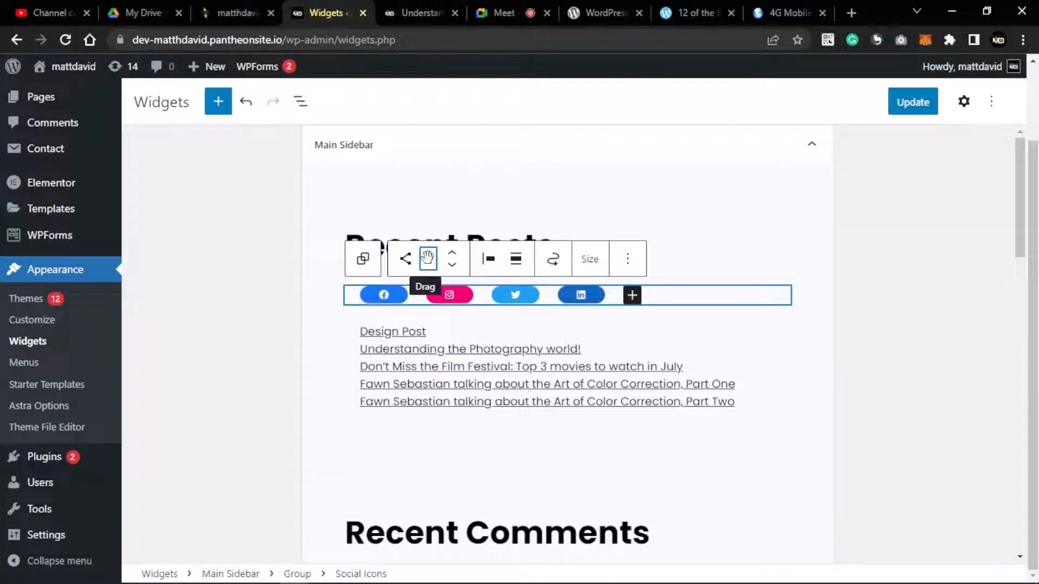
# Try to move the Social Icons block back below the post list
pyautogui.moveTo(427, 258); pyautogui.dragTo(427, 437)
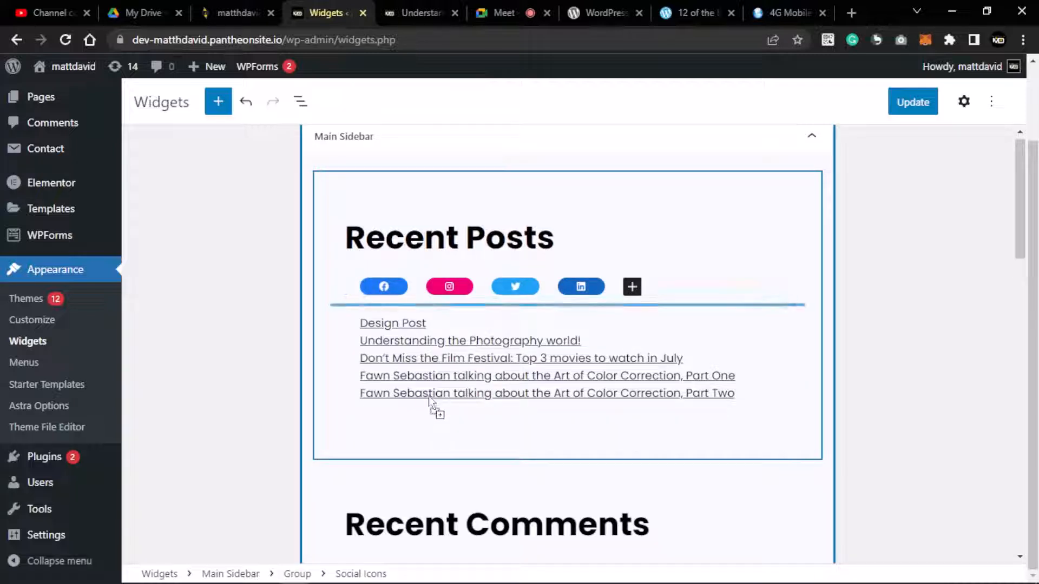
pyautogui.moveTo(428, 395); pyautogui.dragTo(436, 437)
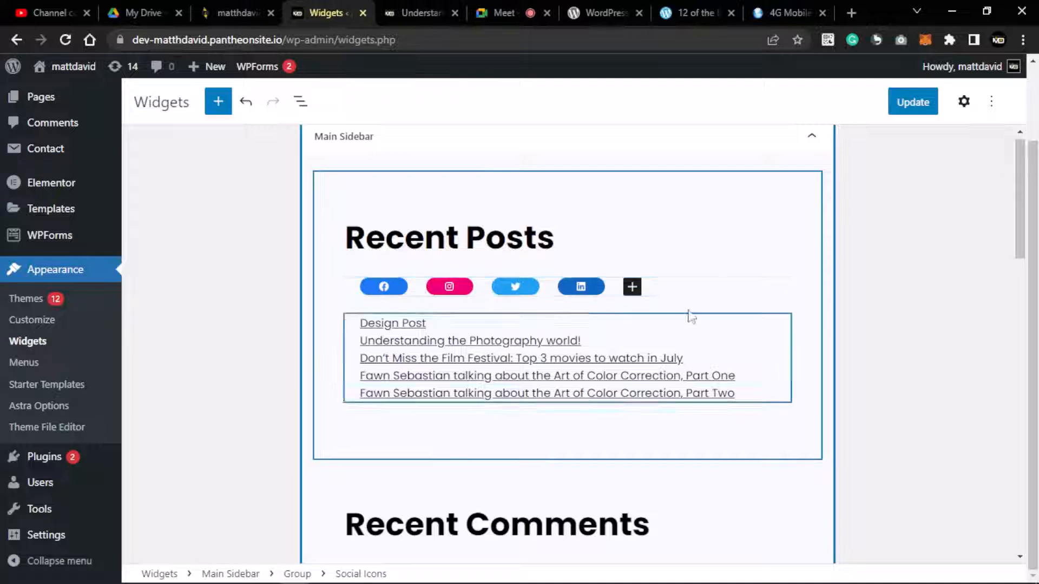
pyautogui.click(671, 285)
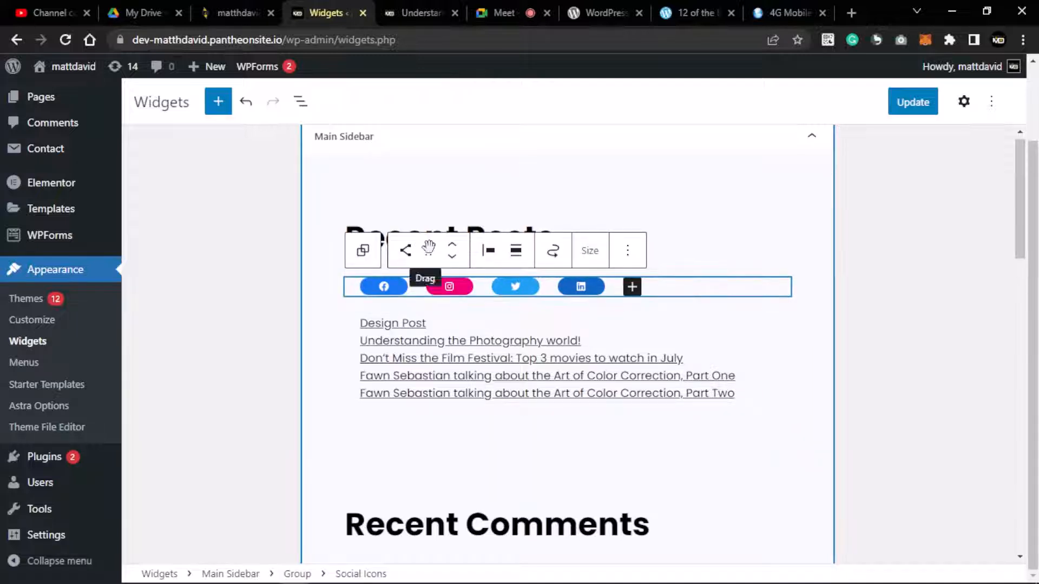
pyautogui.moveTo(429, 249); pyautogui.dragTo(433, 444)
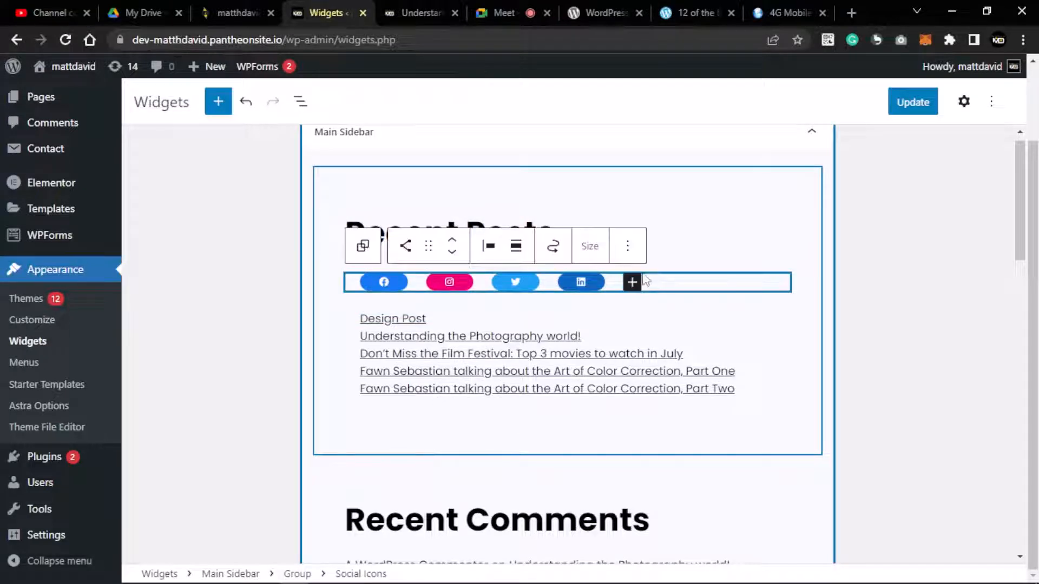
# Try the Move to option on the Social Icons block to place it under the post list, and retry moving it directly
pyautogui.click(626, 247)
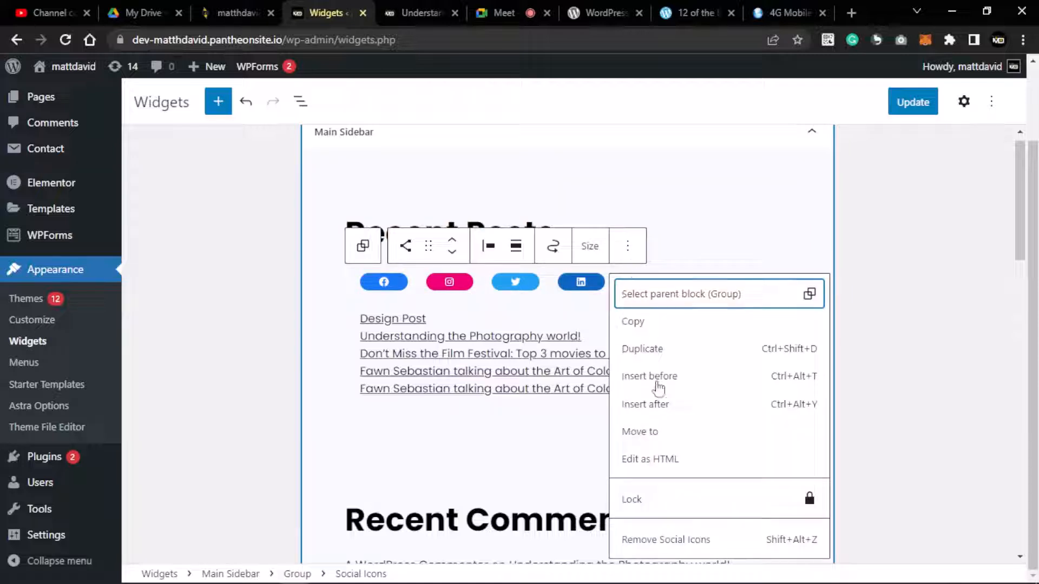
pyautogui.click(662, 436)
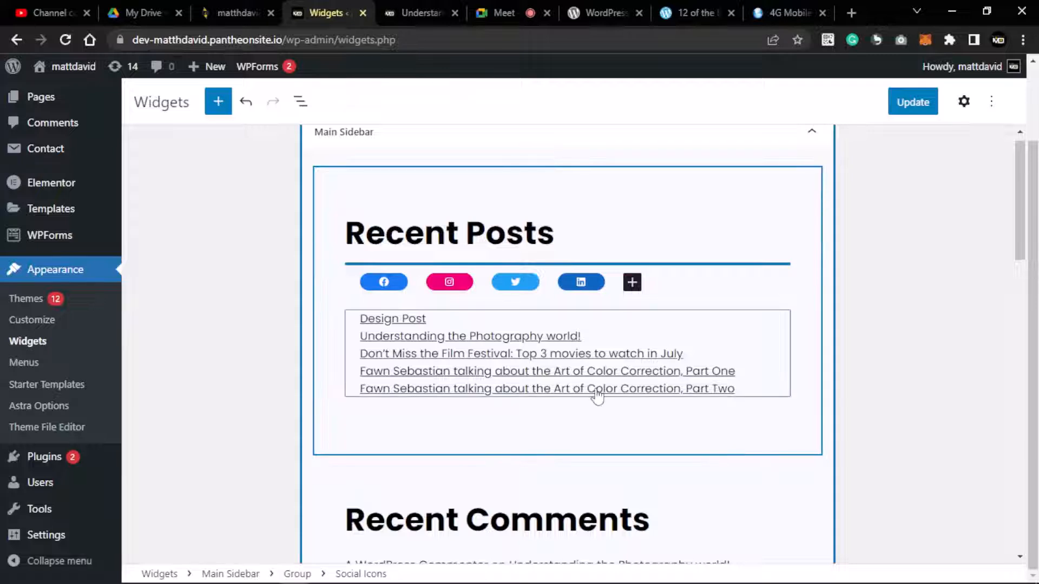
pyautogui.click(577, 424)
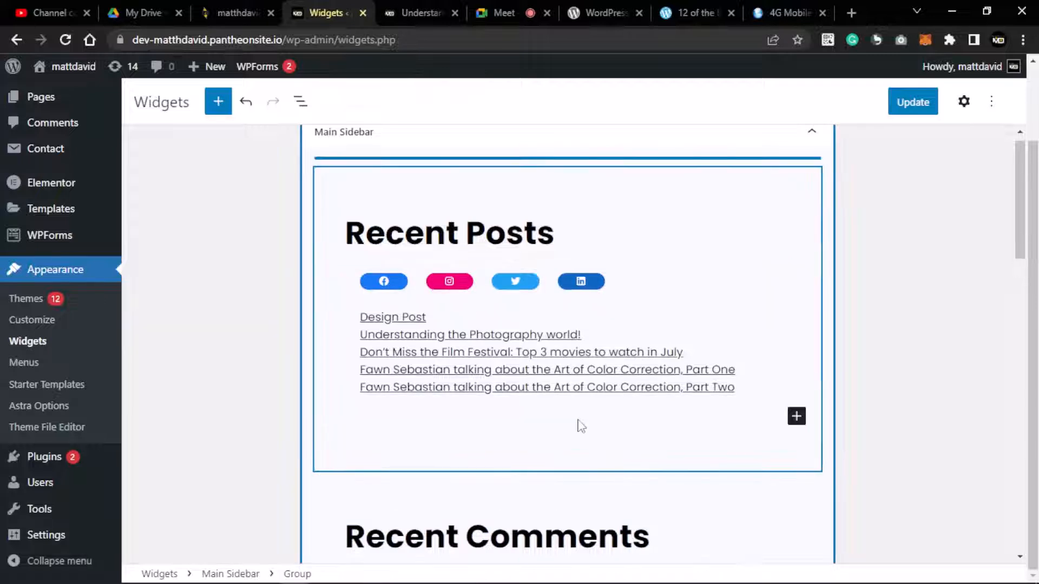
pyautogui.click(622, 283)
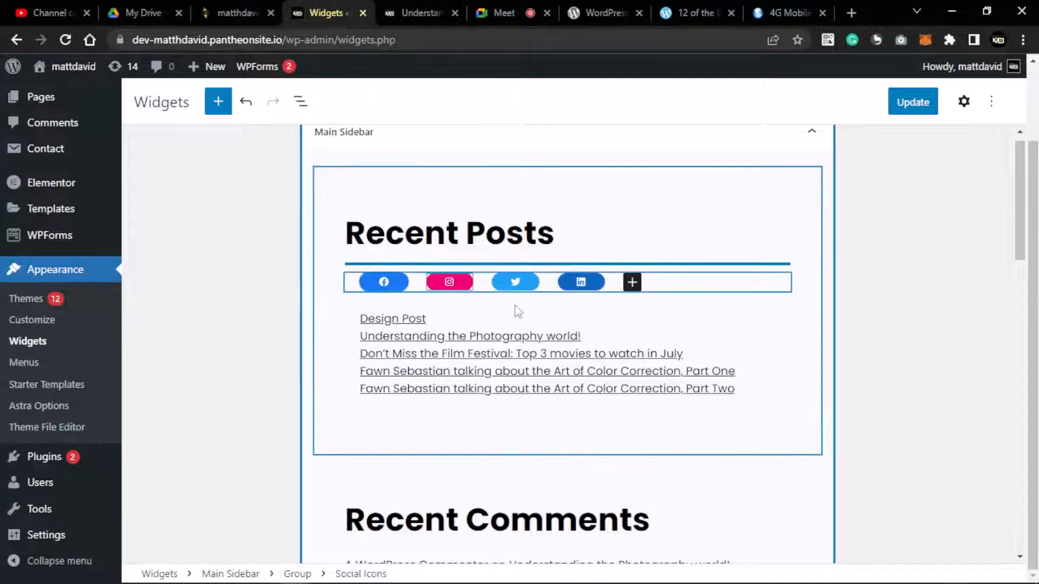
pyautogui.click(681, 286)
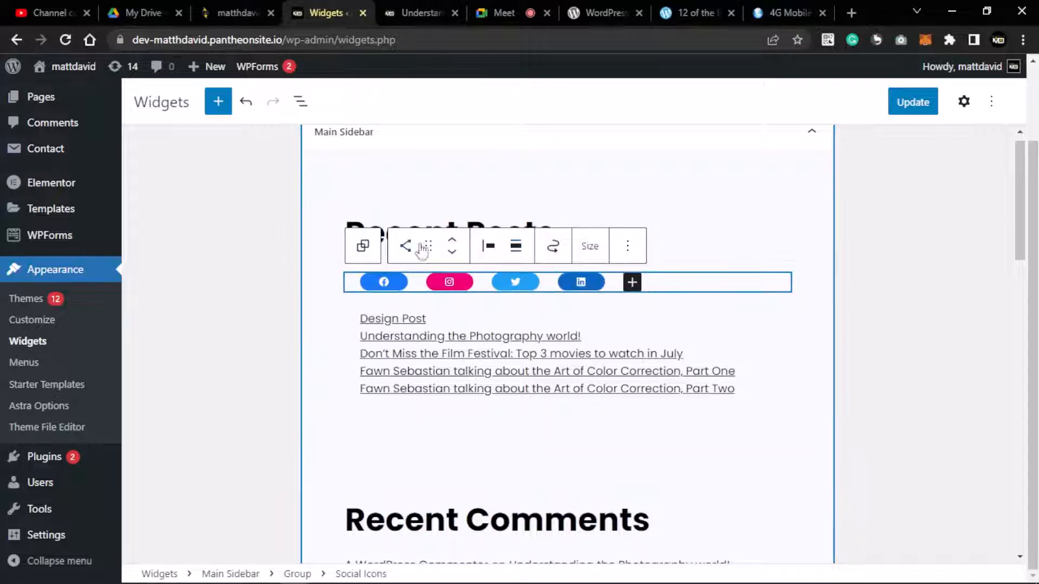
pyautogui.moveTo(428, 246); pyautogui.dragTo(463, 409)
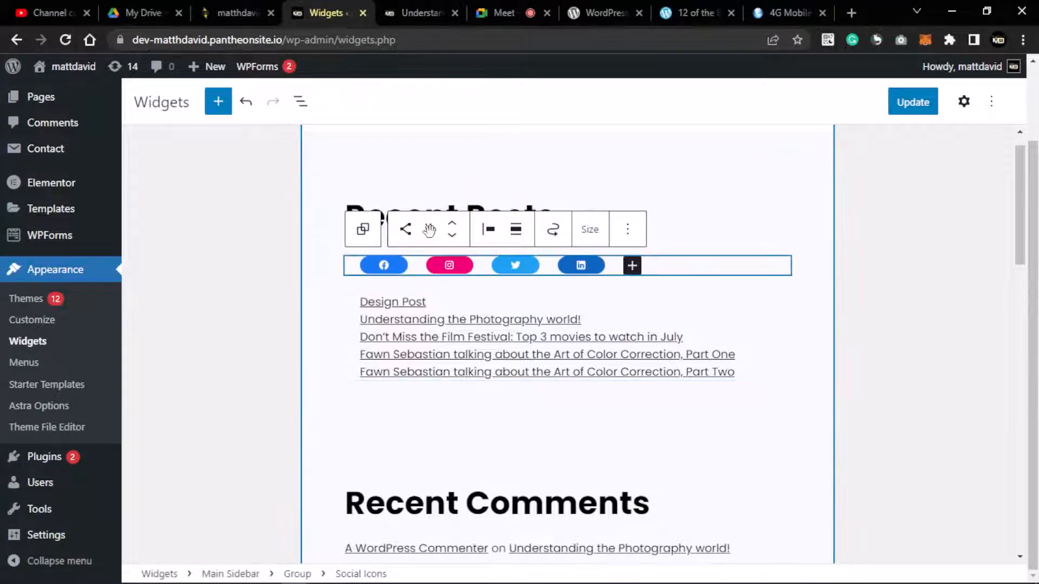
# Move the Latest Posts block above the Social Icons block and select the parent group
pyautogui.click(750, 348)
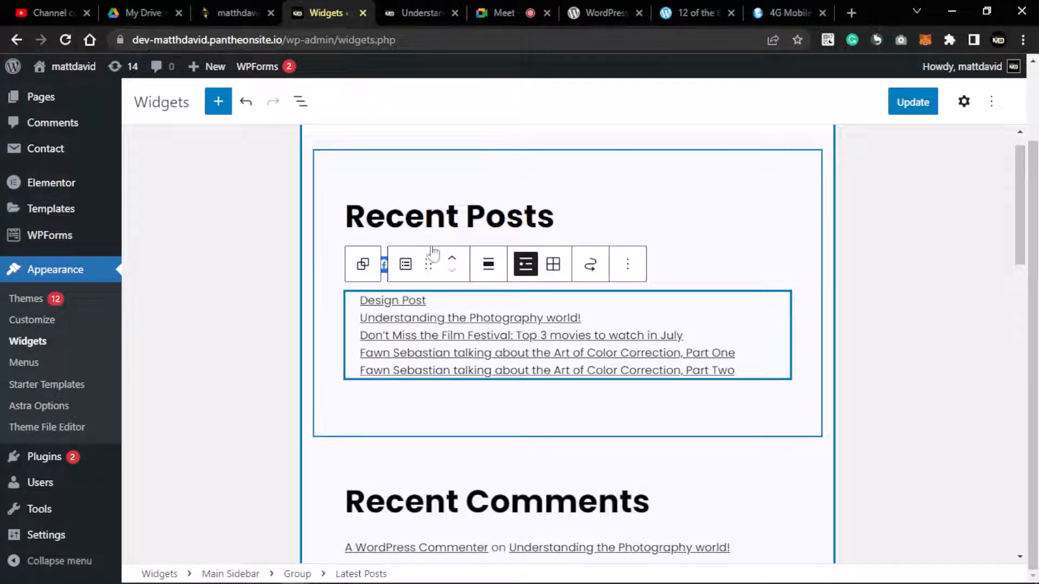
pyautogui.moveTo(432, 253)
pyautogui.mouseDown()
pyautogui.moveTo(430, 262)
pyautogui.moveTo(433, 228)
pyautogui.moveTo(438, 251)
pyautogui.mouseUp()
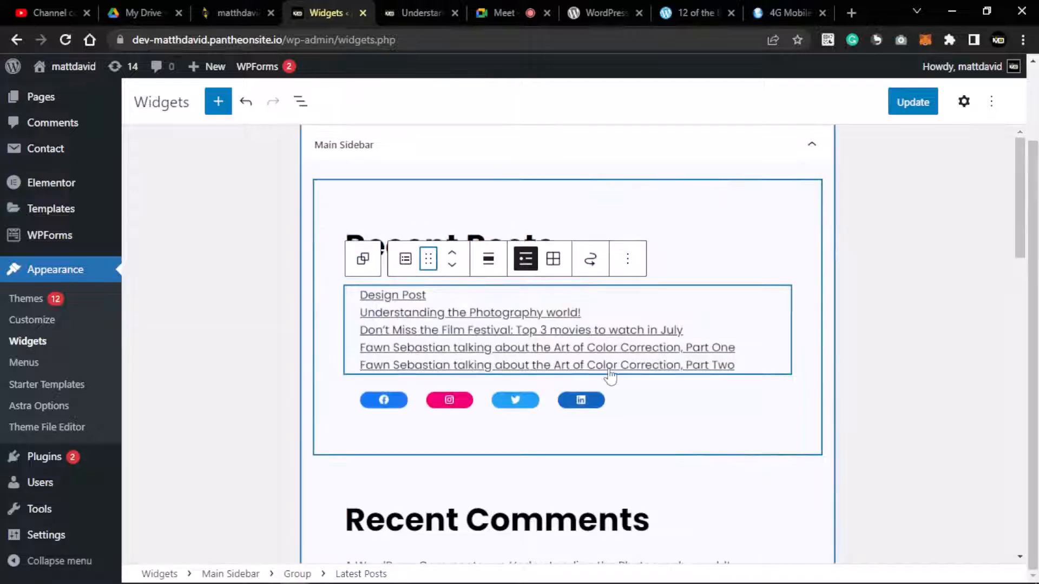
pyautogui.click(363, 268)
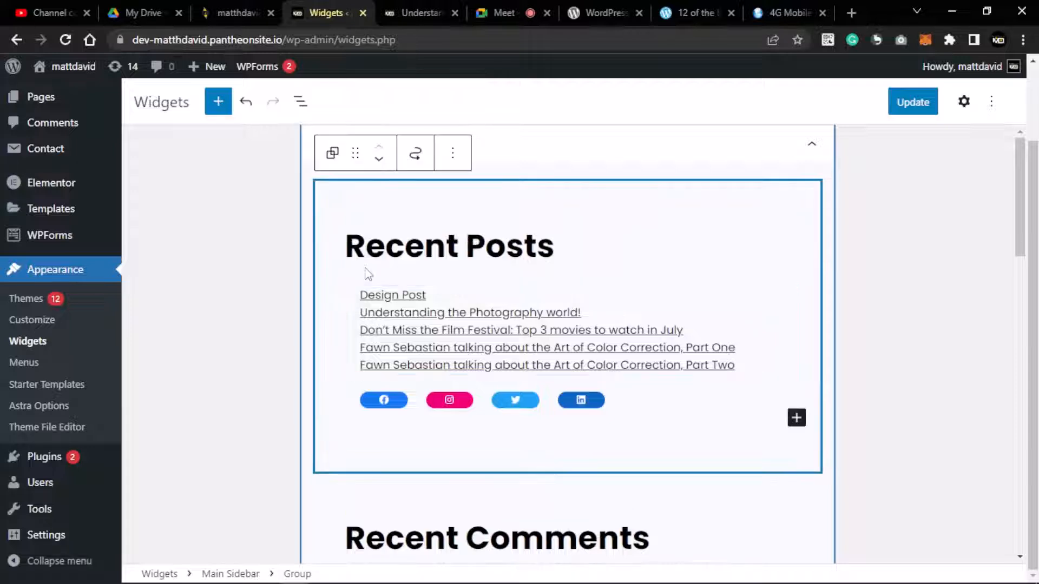
# Examine the widgets in the Main Sidebar, from Recent Posts through Archives and Categories to the areas listed beneath it
pyautogui.scroll(-5, 506, 310)
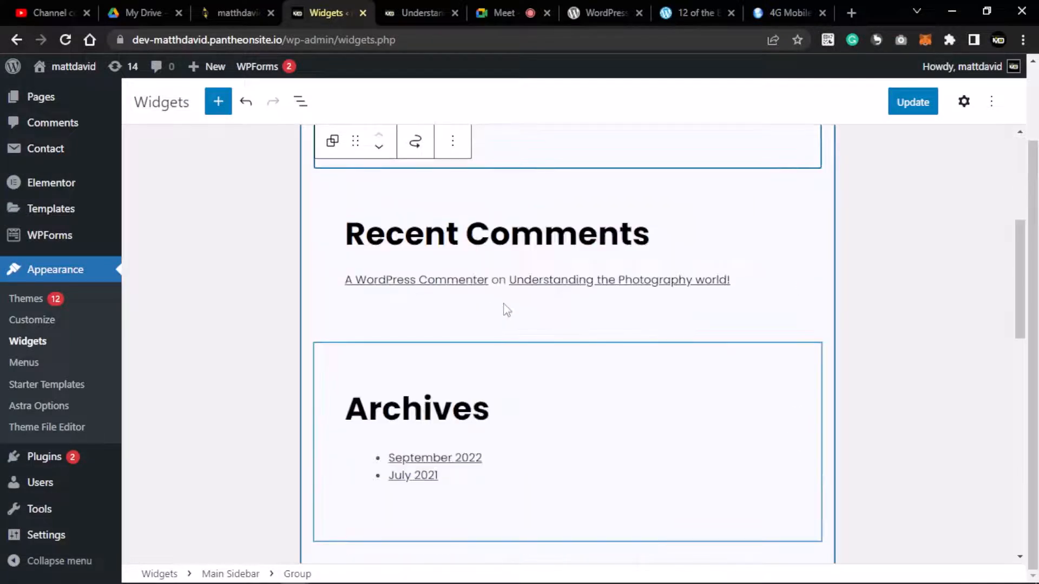
pyautogui.scroll(-8, 506, 309)
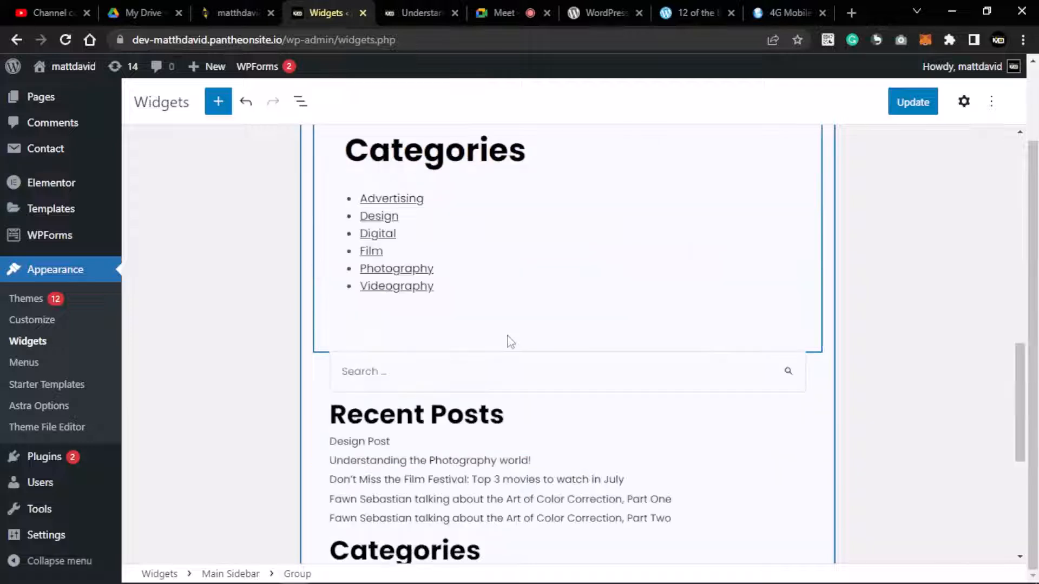
pyautogui.scroll(5, 511, 342)
pyautogui.scroll(-5, 510, 342)
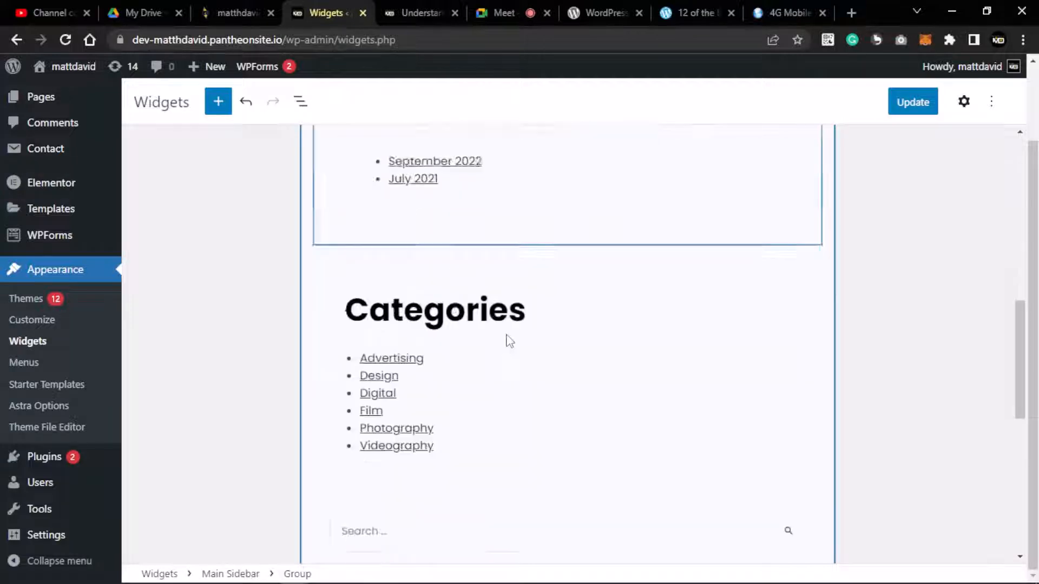
pyautogui.scroll(-5, 509, 342)
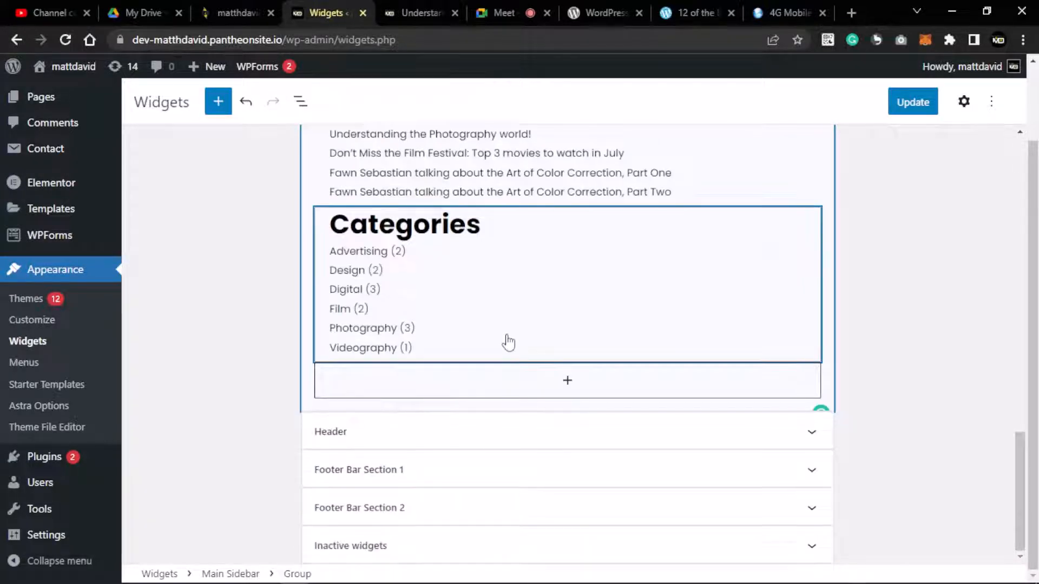
pyautogui.scroll(5, 508, 342)
pyautogui.scroll(5, 509, 341)
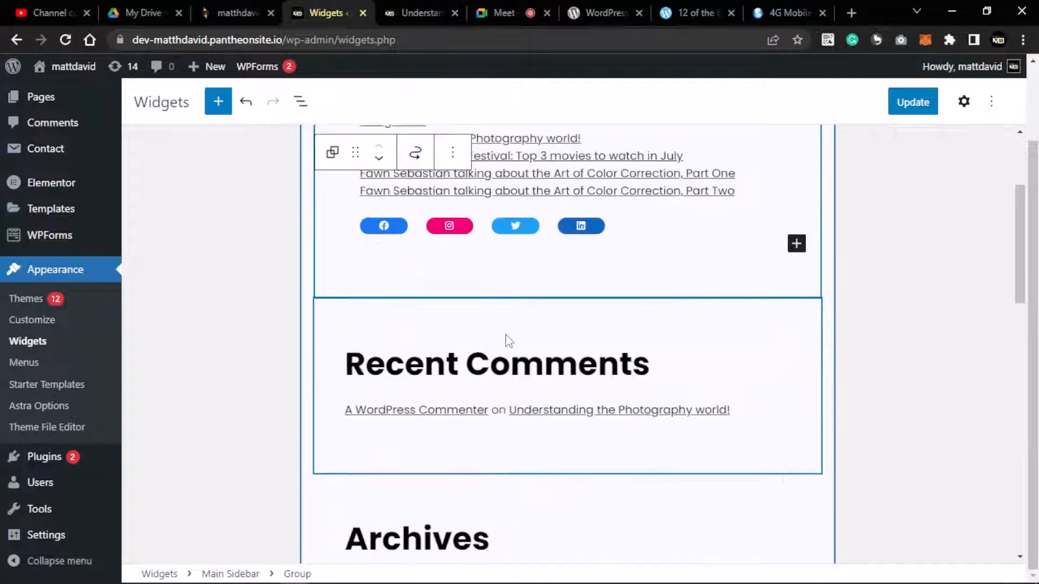
pyautogui.scroll(3, 508, 341)
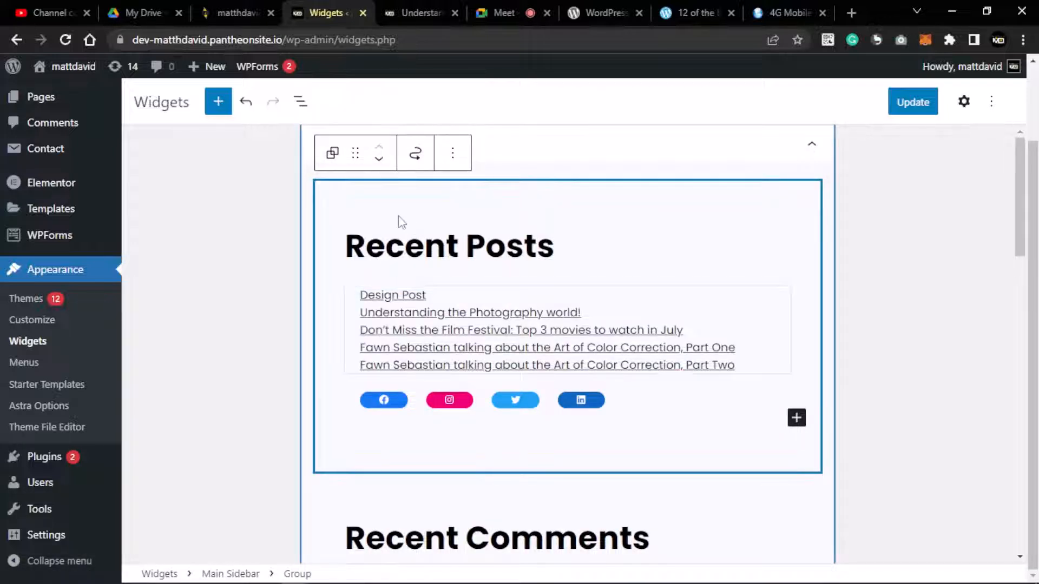
# Collapse the Main Sidebar to view the list of widget areas, and expand it again to look through its widgets
pyautogui.click(812, 144)
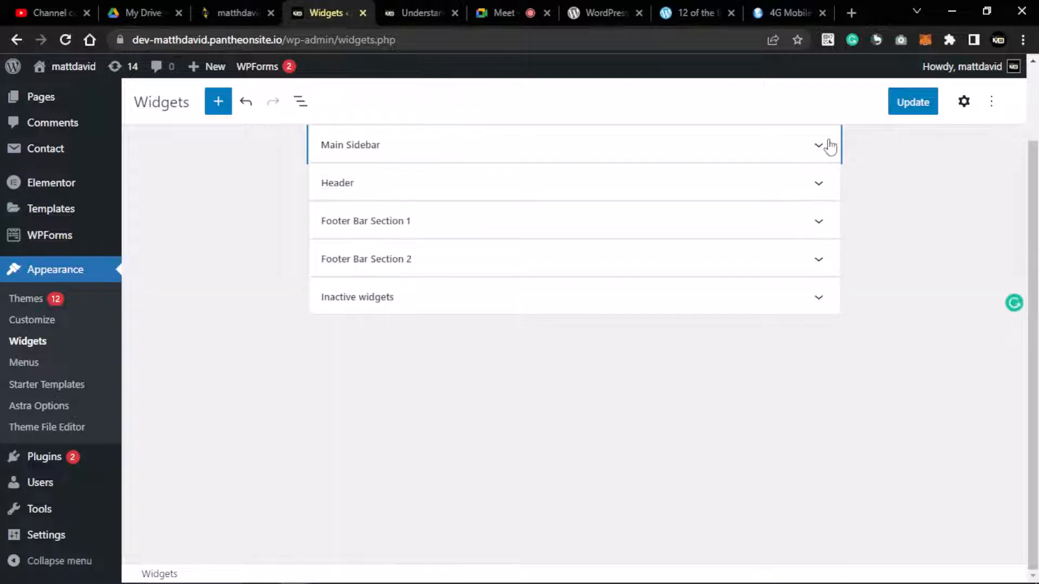
pyautogui.click(799, 147)
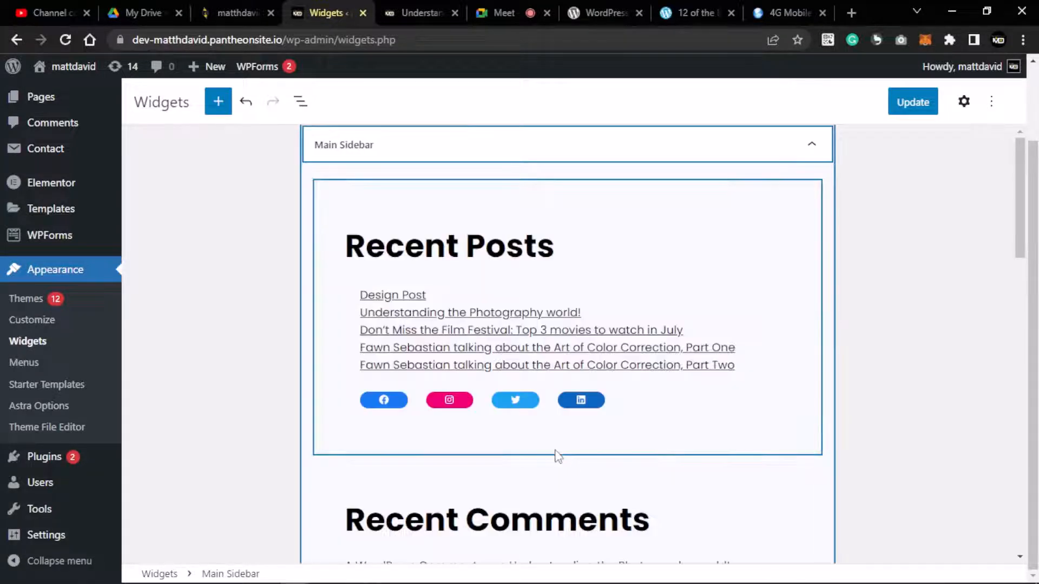
pyautogui.scroll(-2, 556, 455)
pyautogui.scroll(-4, 556, 455)
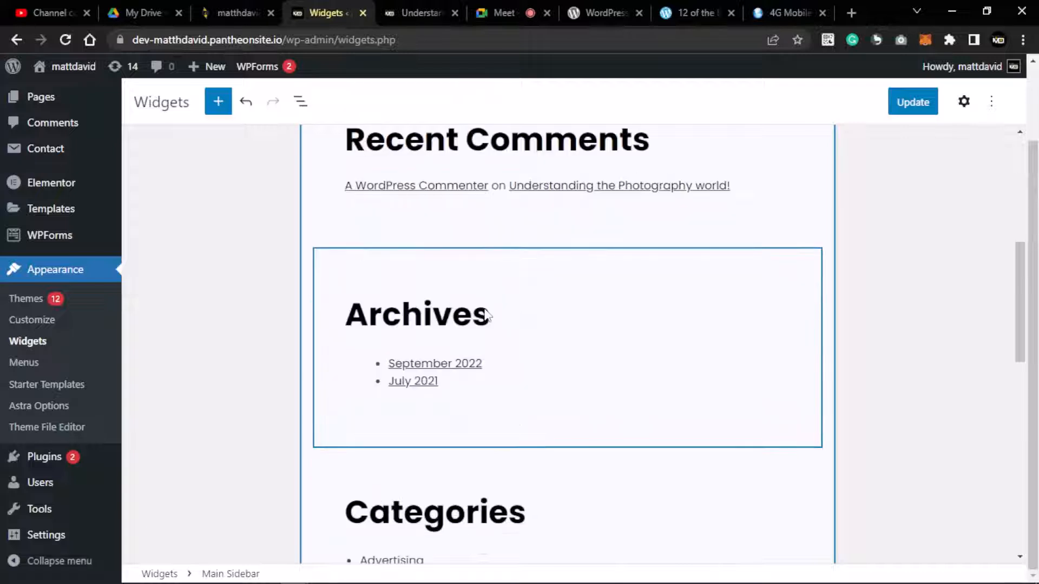
# Look over the Main Sidebar groups, comparing the Recent Posts group and its social icons with Recent Comments, Archives and Categories
pyautogui.rightClick(349, 255)
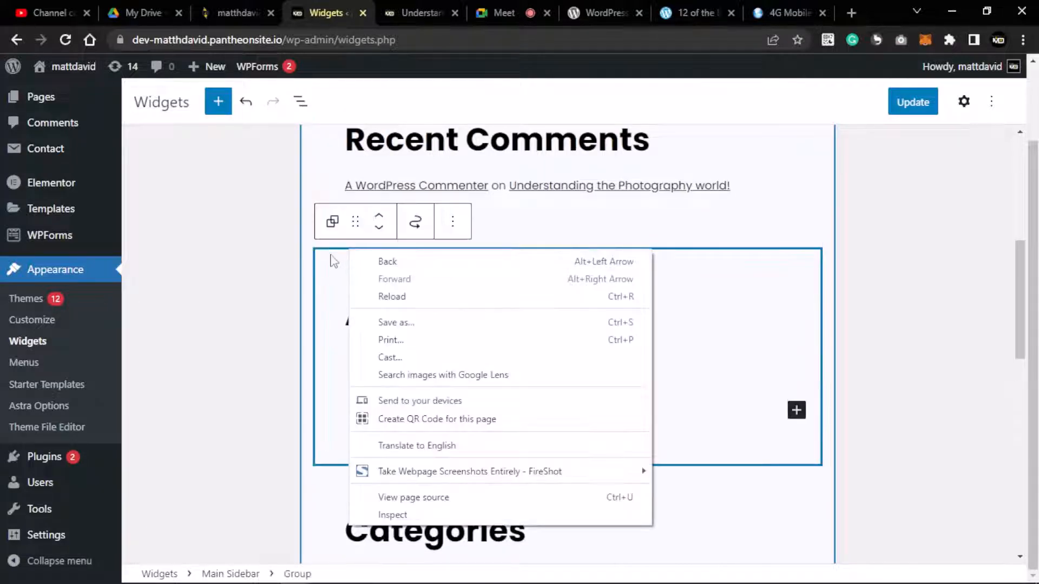
pyautogui.click(305, 259)
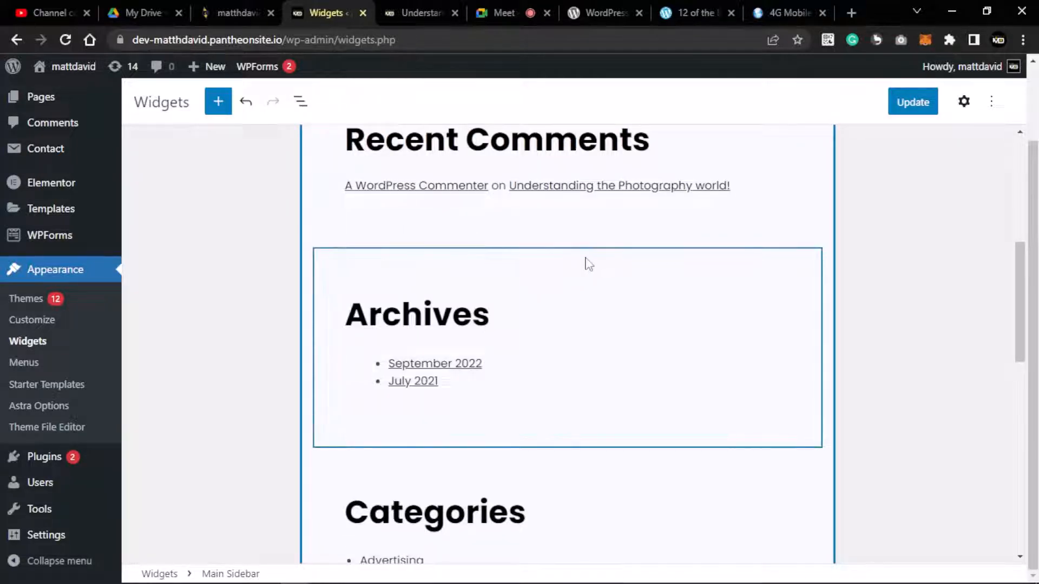
pyautogui.scroll(-10, 585, 265)
pyautogui.scroll(-2, 582, 271)
pyautogui.scroll(15, 581, 269)
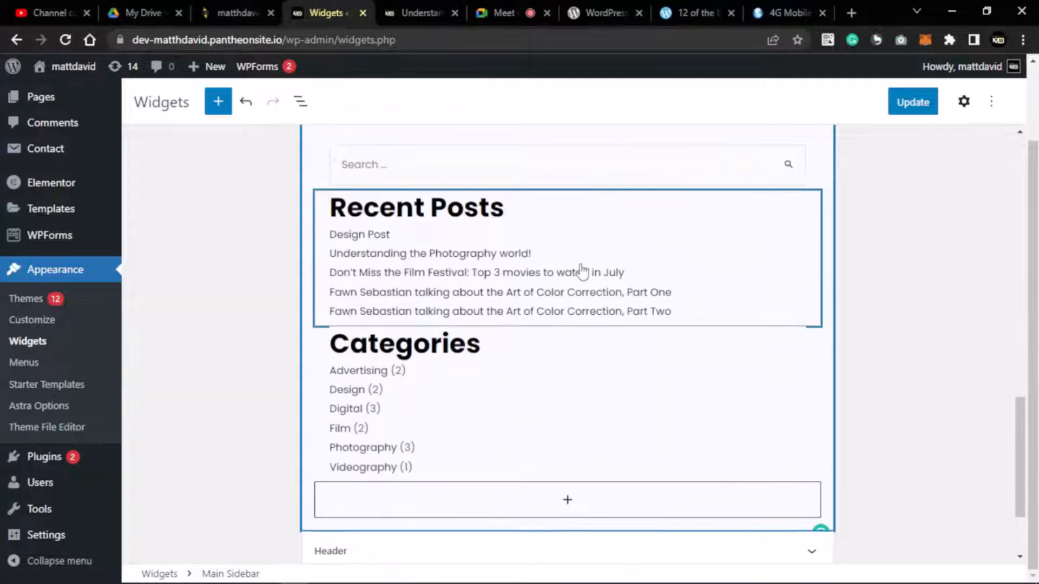
pyautogui.scroll(3, 578, 262)
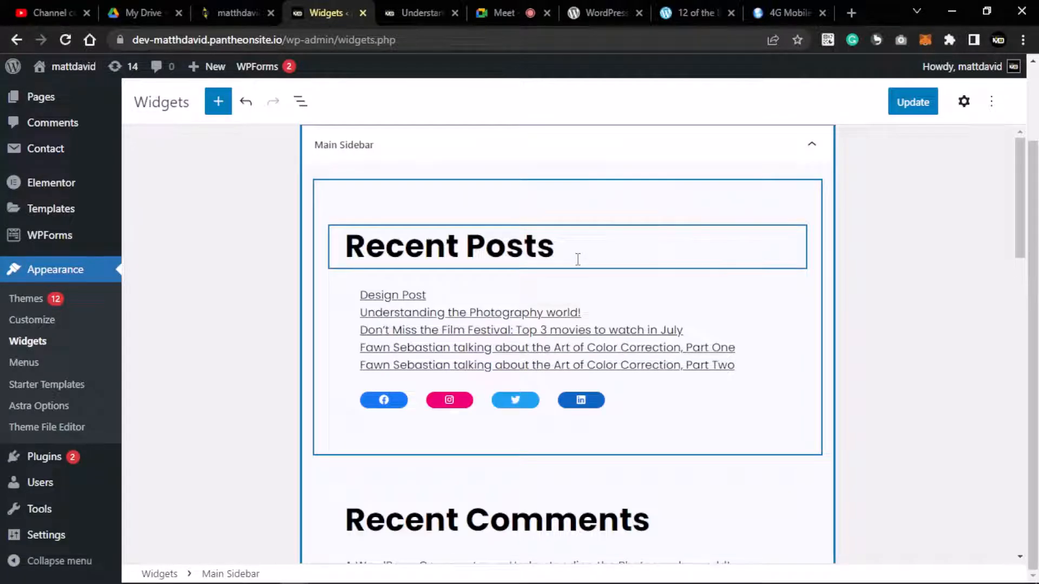
pyautogui.scroll(-2, 578, 259)
pyautogui.scroll(2, 577, 259)
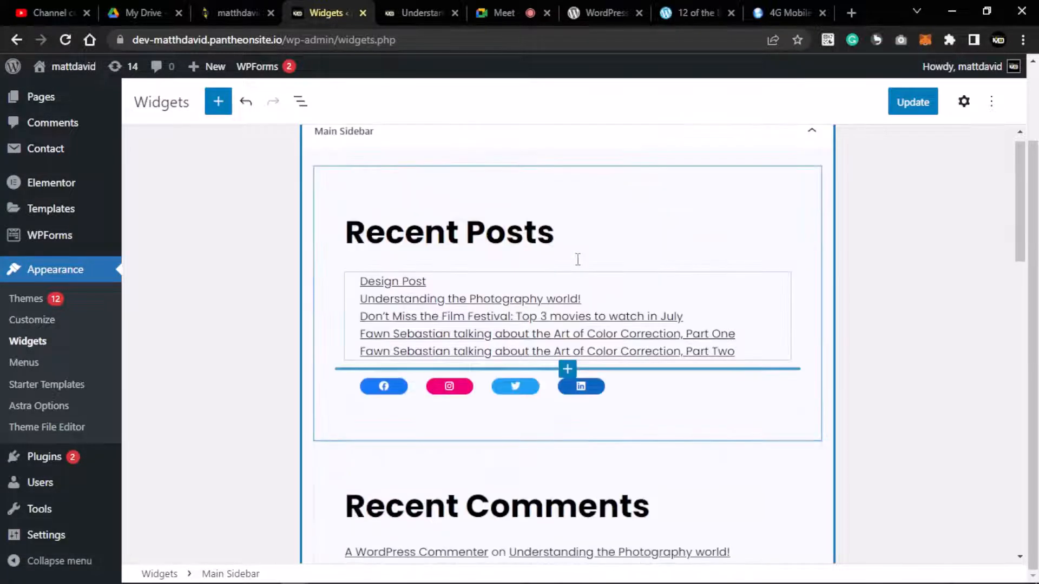
pyautogui.scroll(-3, 578, 259)
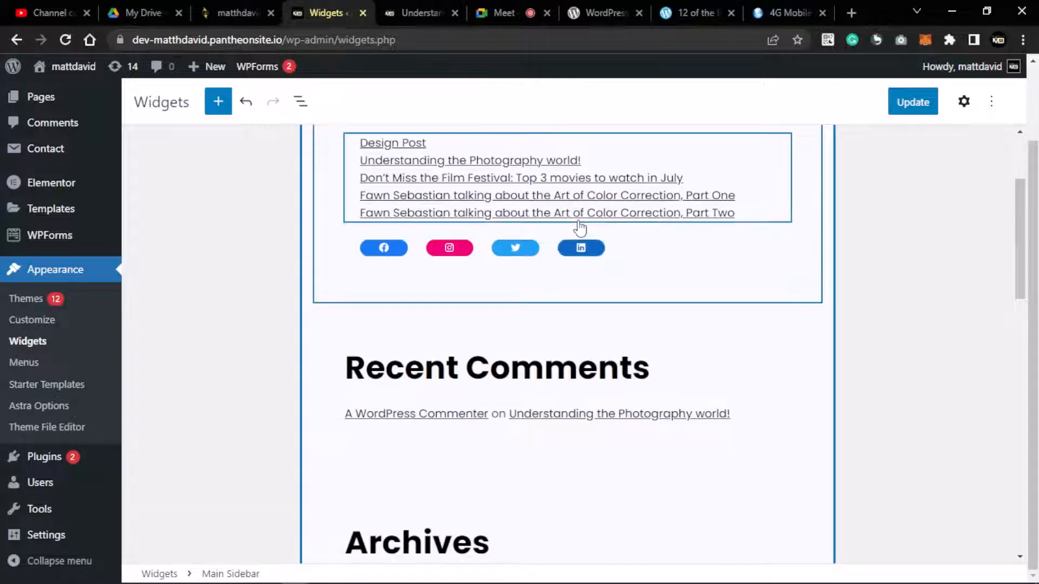
pyautogui.moveTo(568, 232)
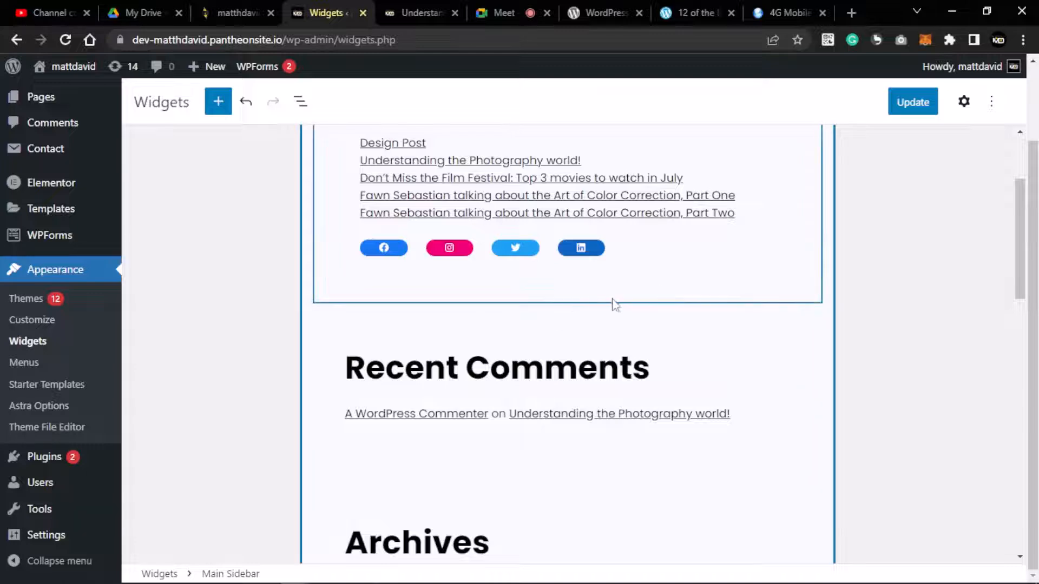
pyautogui.scroll(-1, 622, 292)
pyautogui.scroll(-3, 595, 286)
pyautogui.scroll(7, 552, 285)
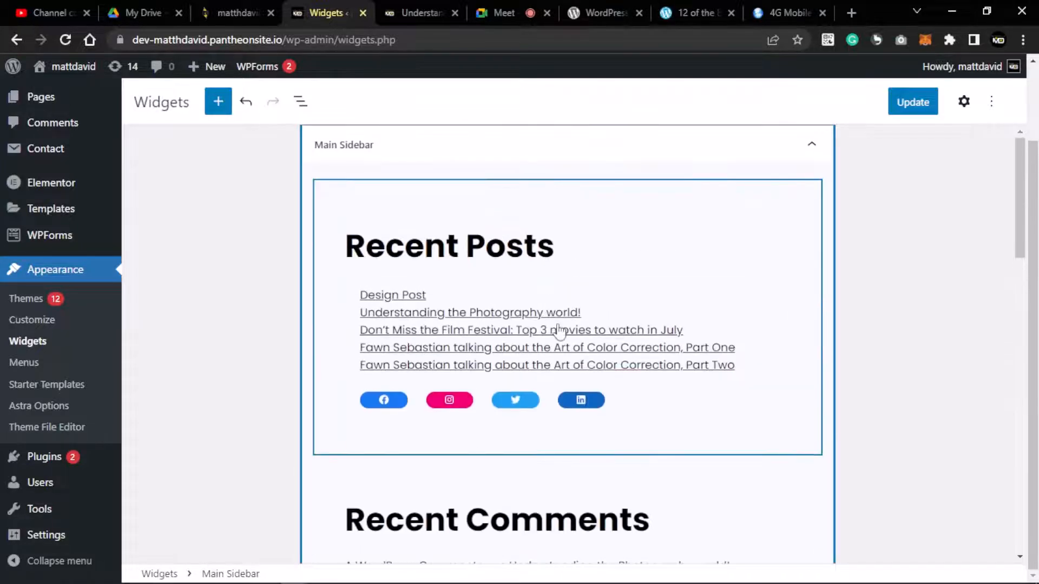
pyautogui.scroll(-7, 519, 303)
pyautogui.scroll(4, 517, 303)
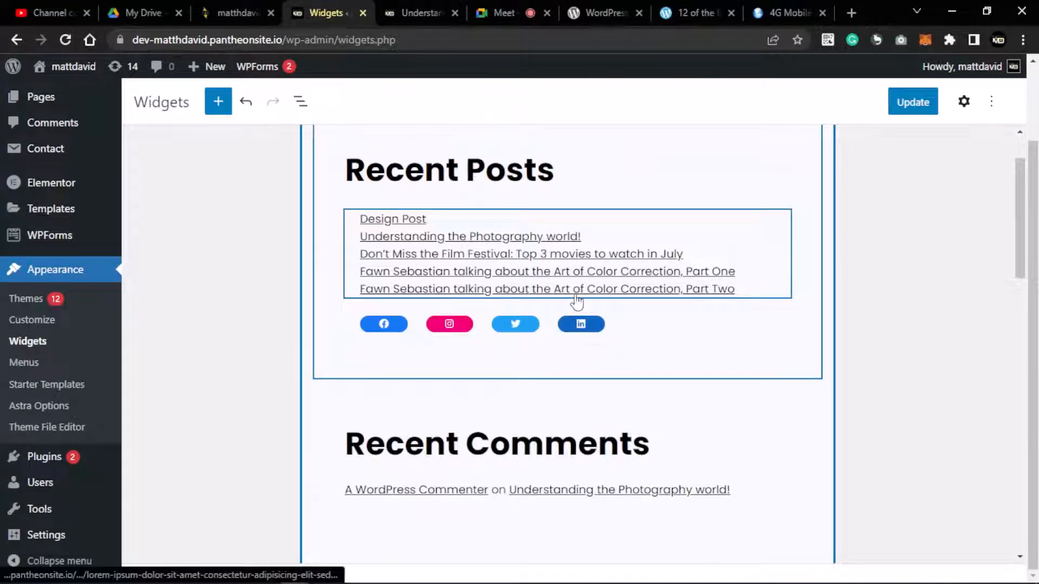
# Add an Image block beneath the social icons in the Recent Posts group
pyautogui.scroll(-3, 595, 287)
pyautogui.click(762, 196)
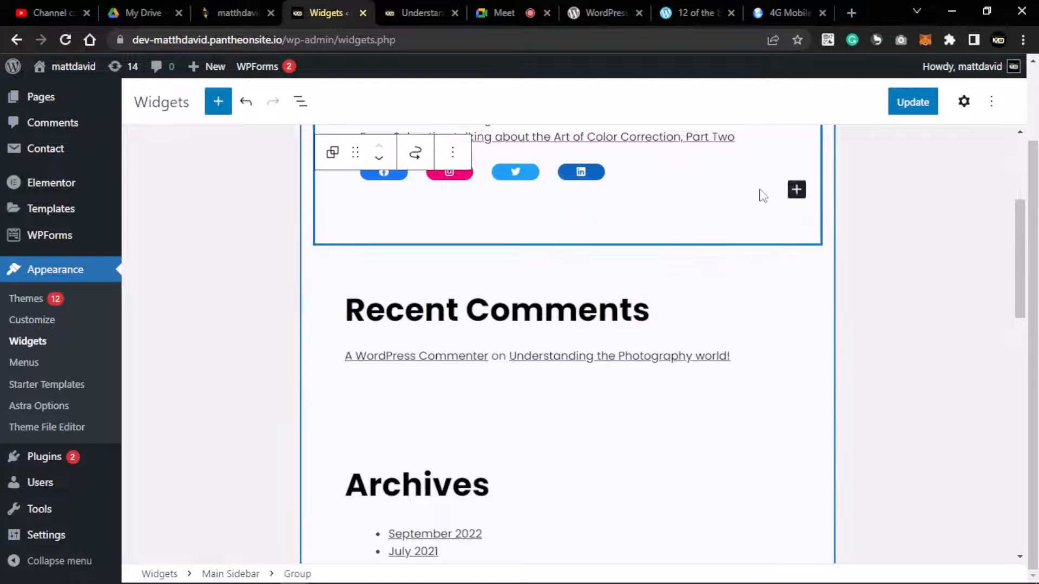
pyautogui.click(797, 190)
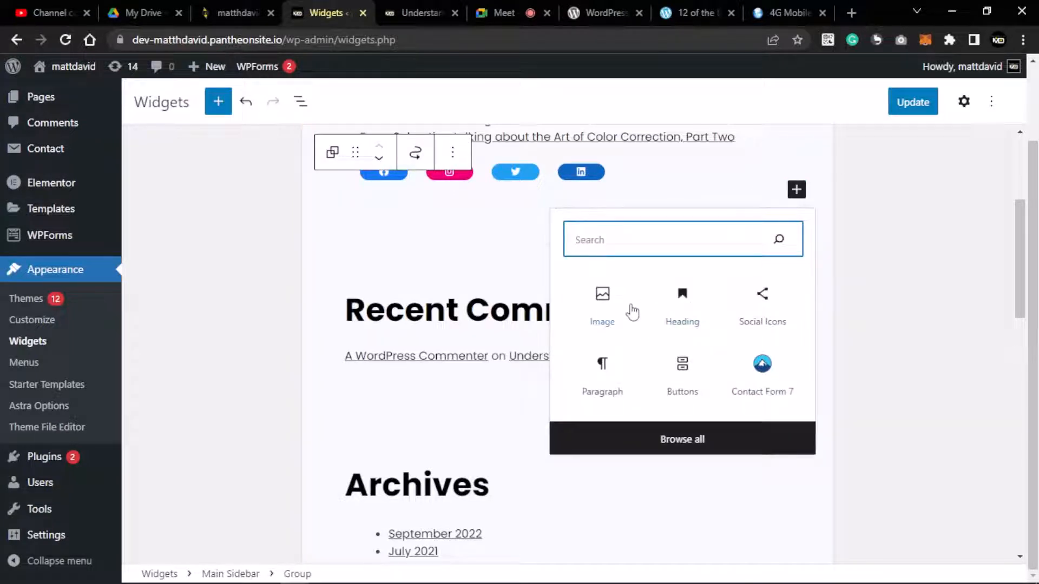
pyautogui.click(603, 300)
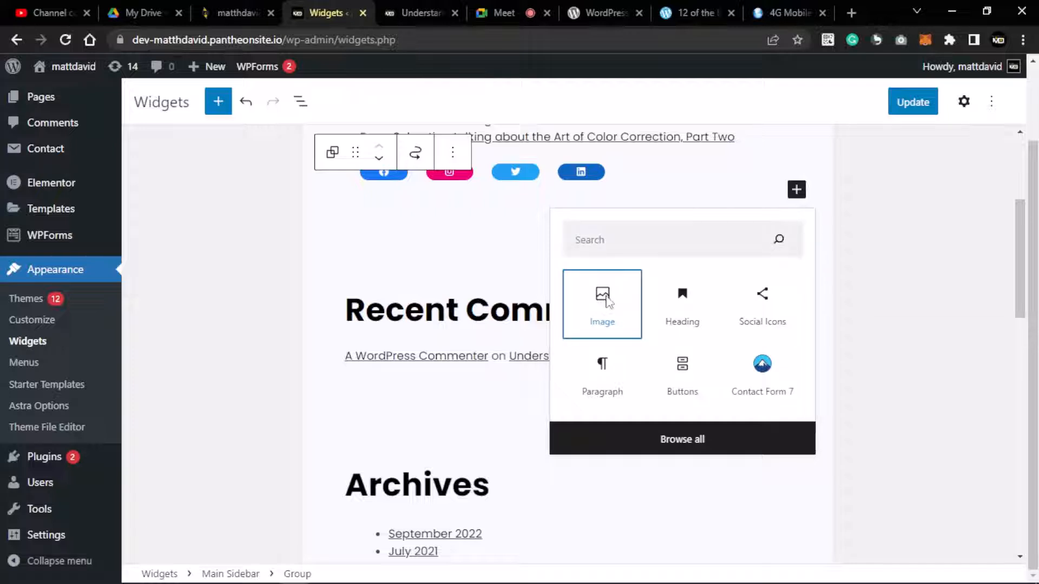
pyautogui.click(607, 302)
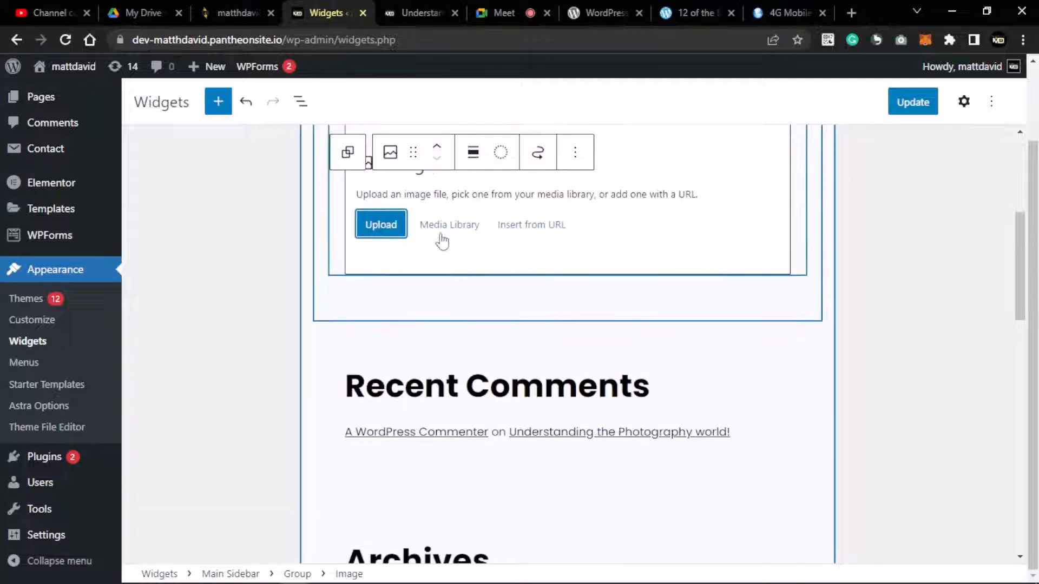
# Fill the Image block with film-category.jpg from the media library
pyautogui.scroll(2, 471, 288)
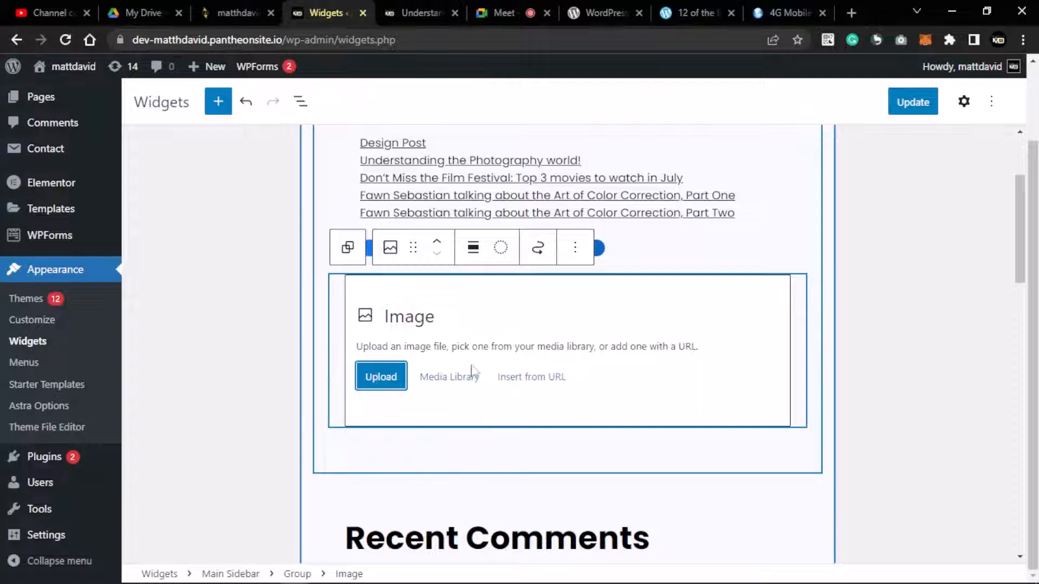
pyautogui.click(460, 382)
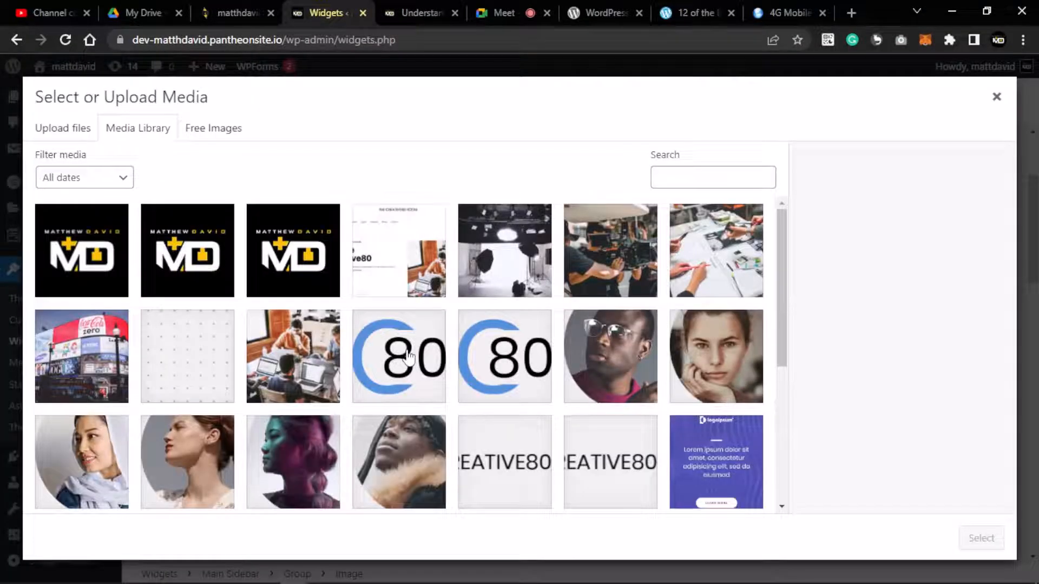
pyautogui.moveTo(779, 239)
pyautogui.mouseDown()
pyautogui.moveTo(786, 277)
pyautogui.moveTo(789, 239)
pyautogui.mouseUp()
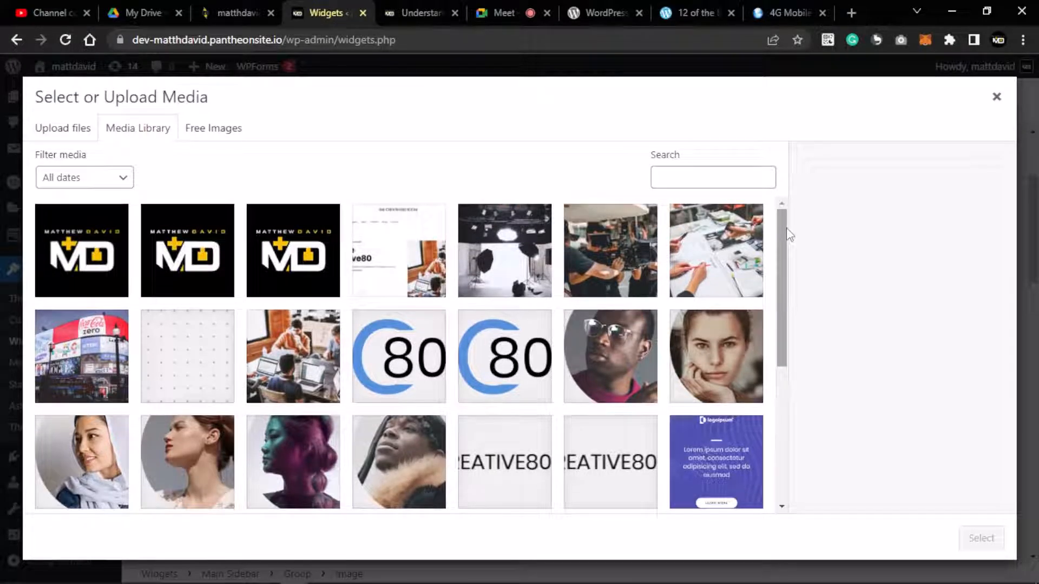
pyautogui.click(599, 250)
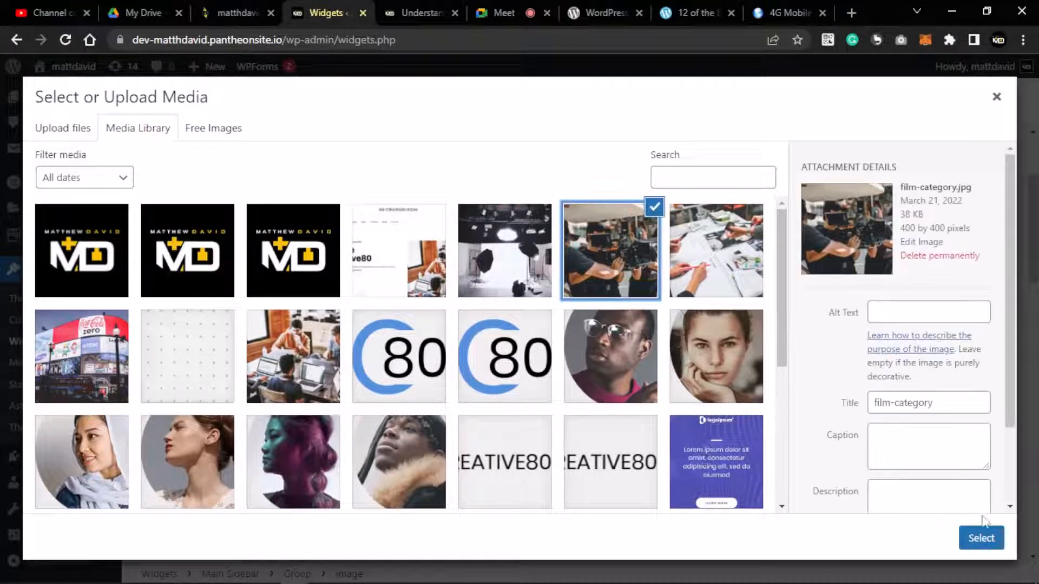
pyautogui.click(984, 537)
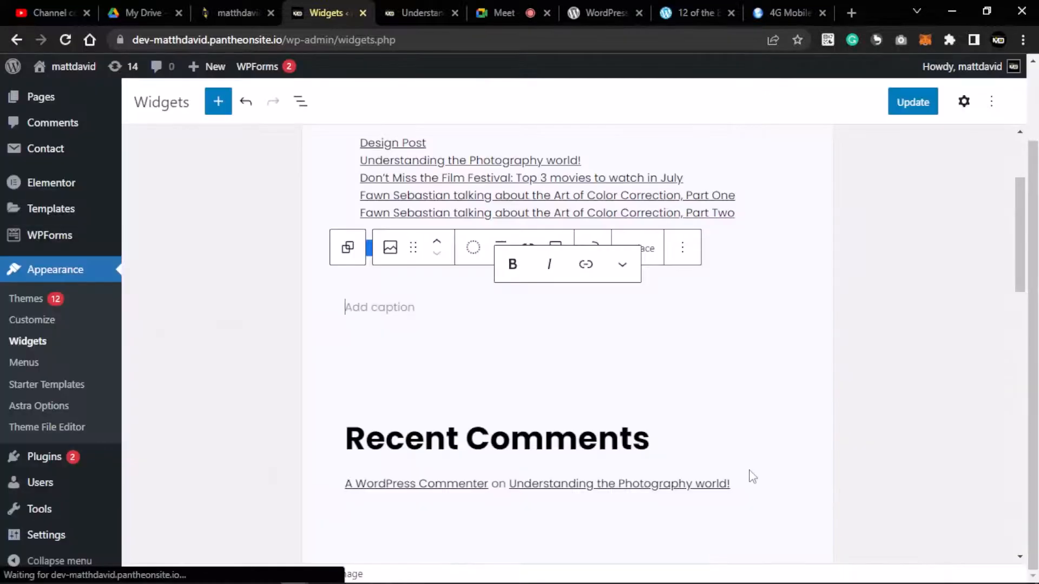
# Examine the inserted film crew image and its placement beneath the post list in the Recent Posts group
pyautogui.scroll(4, 711, 303)
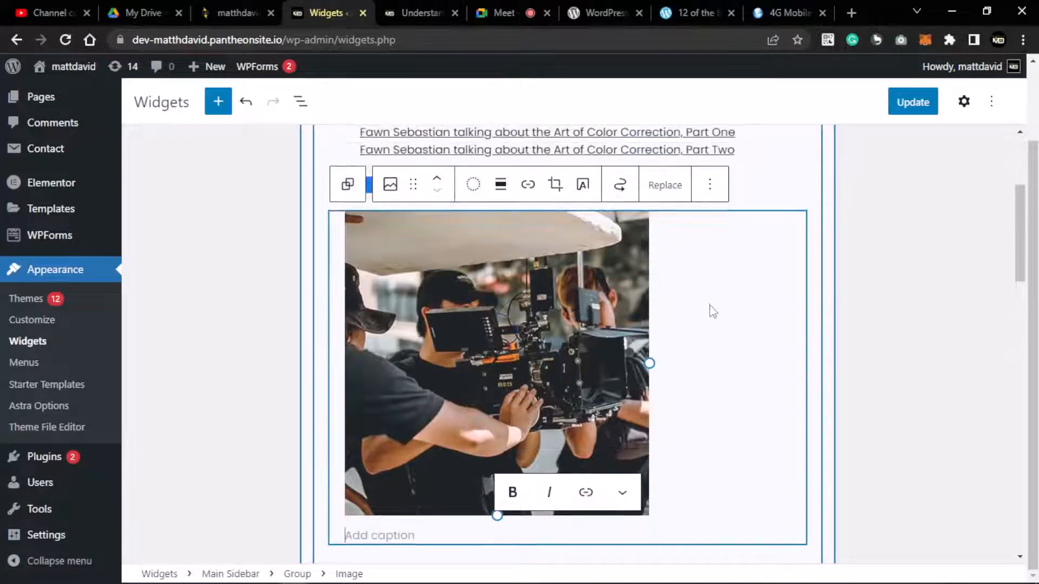
pyautogui.scroll(3, 548, 361)
pyautogui.scroll(-4, 548, 361)
pyautogui.scroll(3, 549, 361)
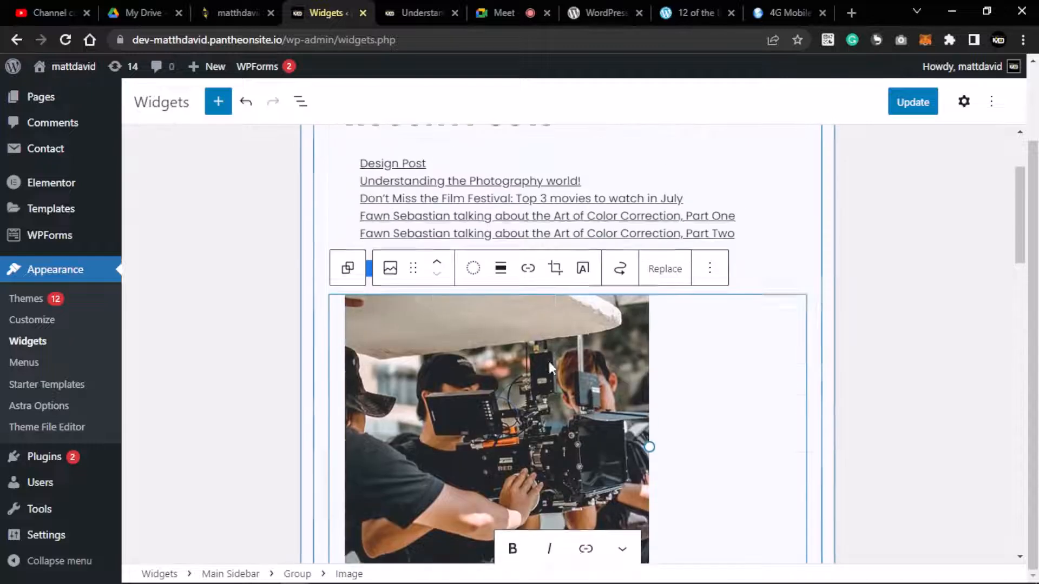
pyautogui.scroll(1, 548, 362)
pyautogui.scroll(-4, 519, 411)
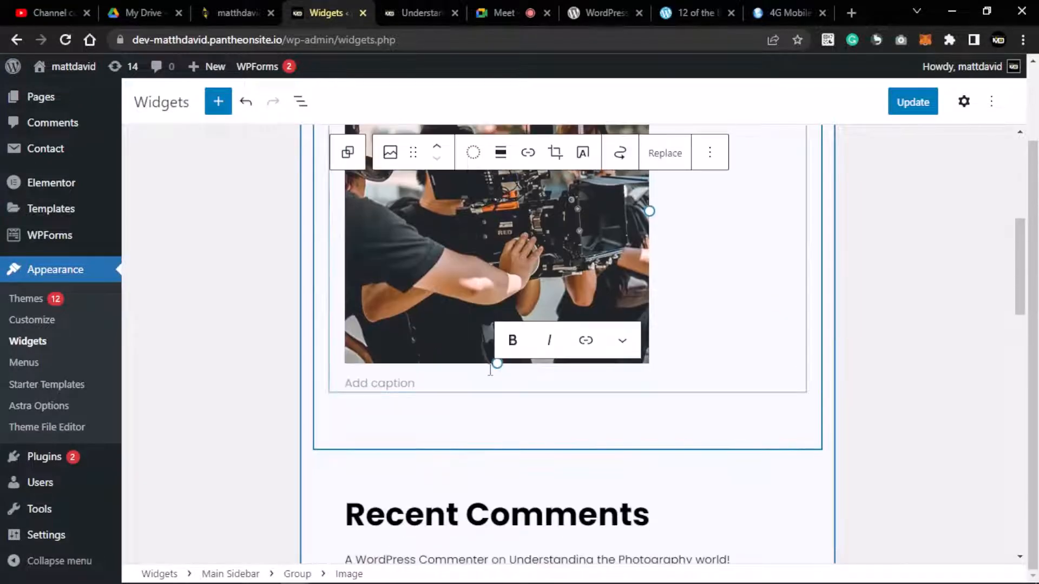
pyautogui.scroll(4, 597, 284)
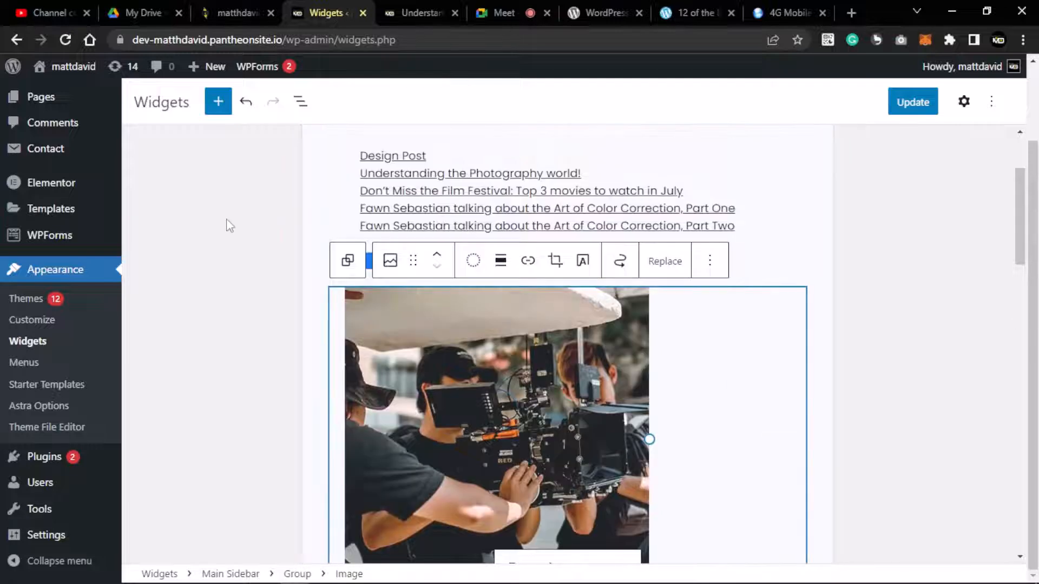
pyautogui.scroll(-3, 482, 359)
pyautogui.scroll(1, 522, 270)
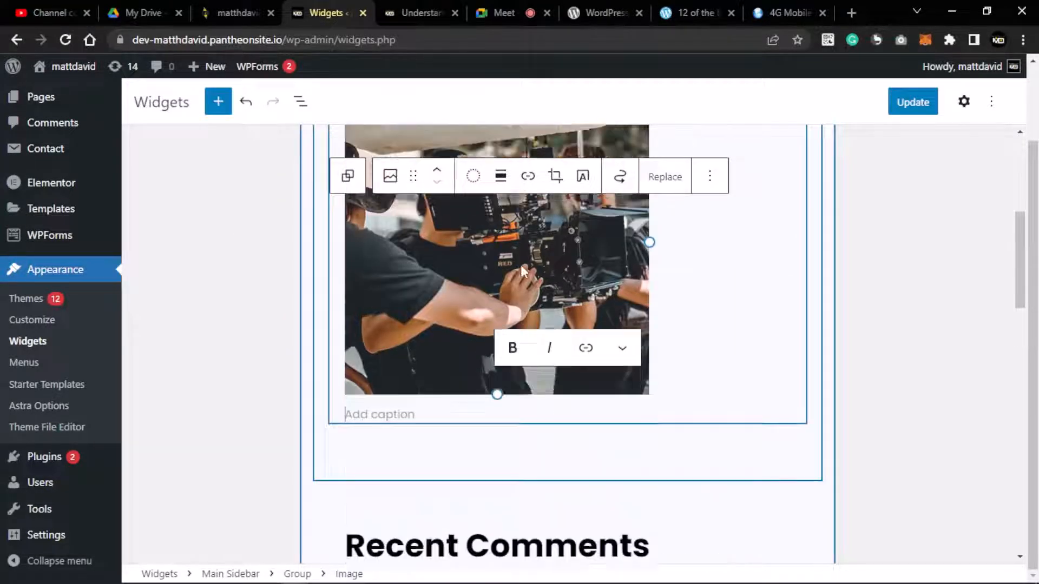
pyautogui.scroll(3, 522, 271)
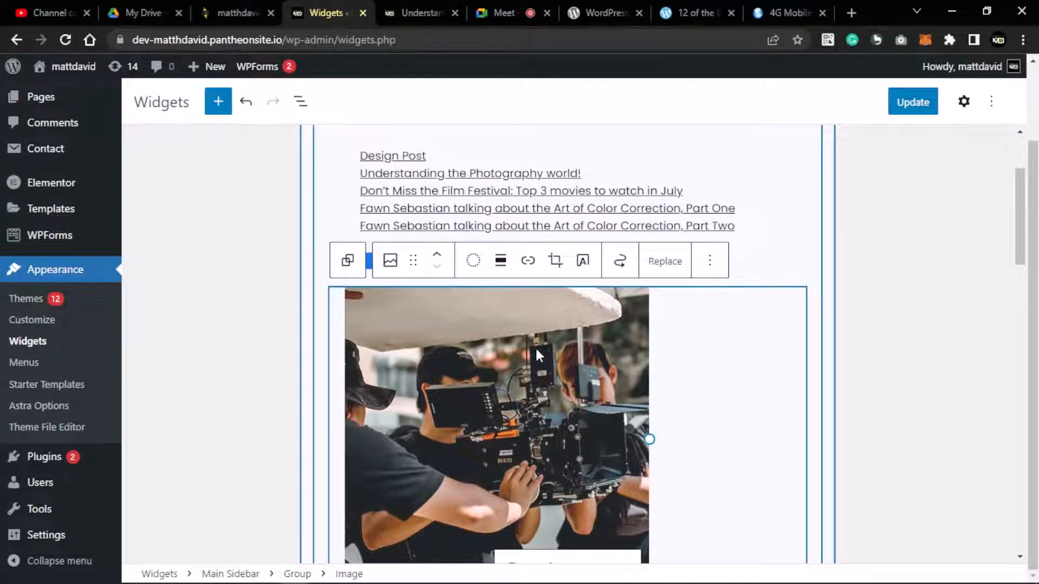
pyautogui.scroll(-3, 505, 389)
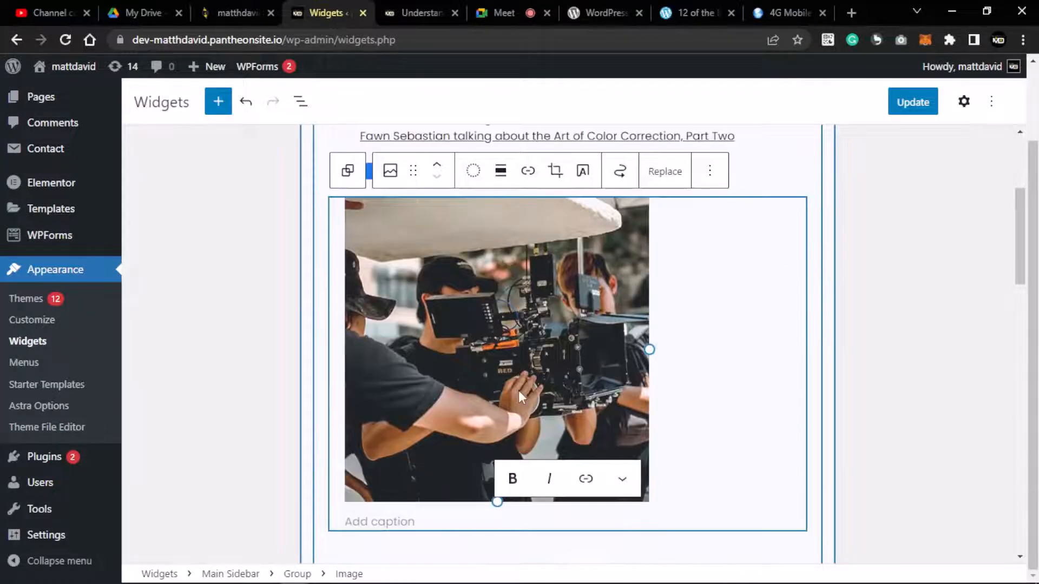
pyautogui.scroll(2, 406, 372)
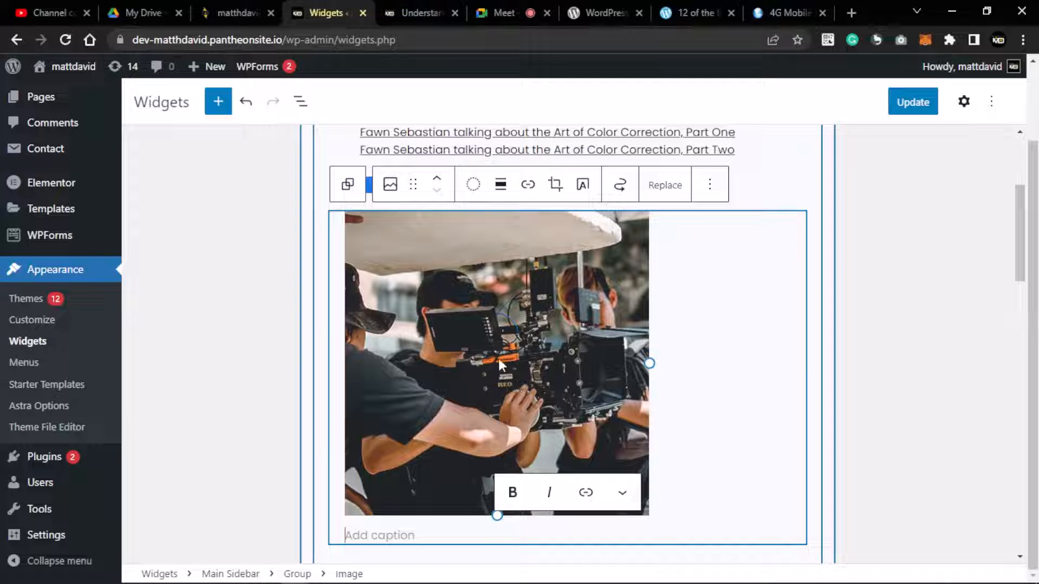
pyautogui.scroll(-3, 509, 360)
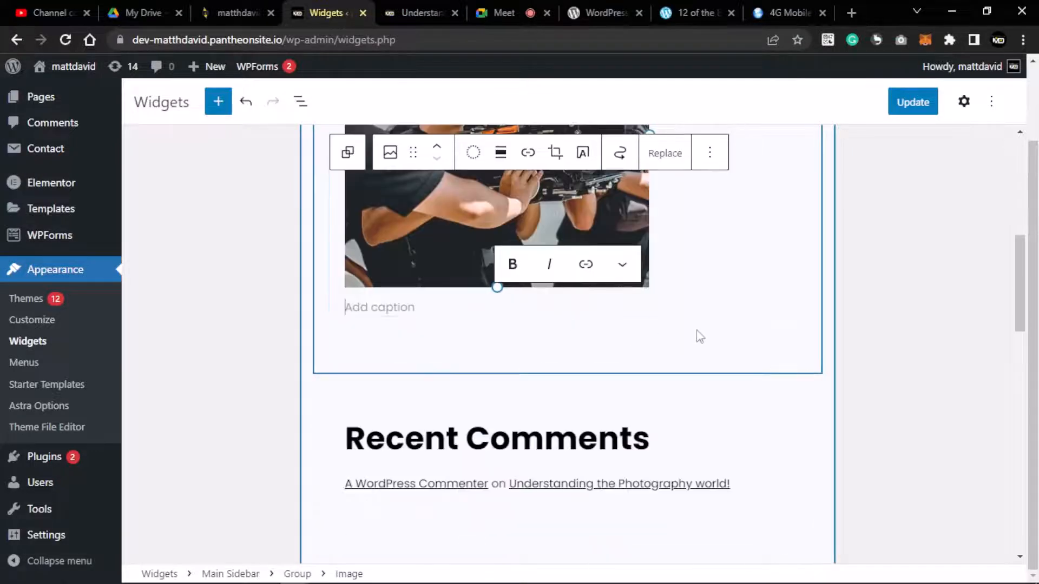
# Add a Heading block below the image in the Recent Posts group with the text "This is Block"
pyautogui.click(692, 370)
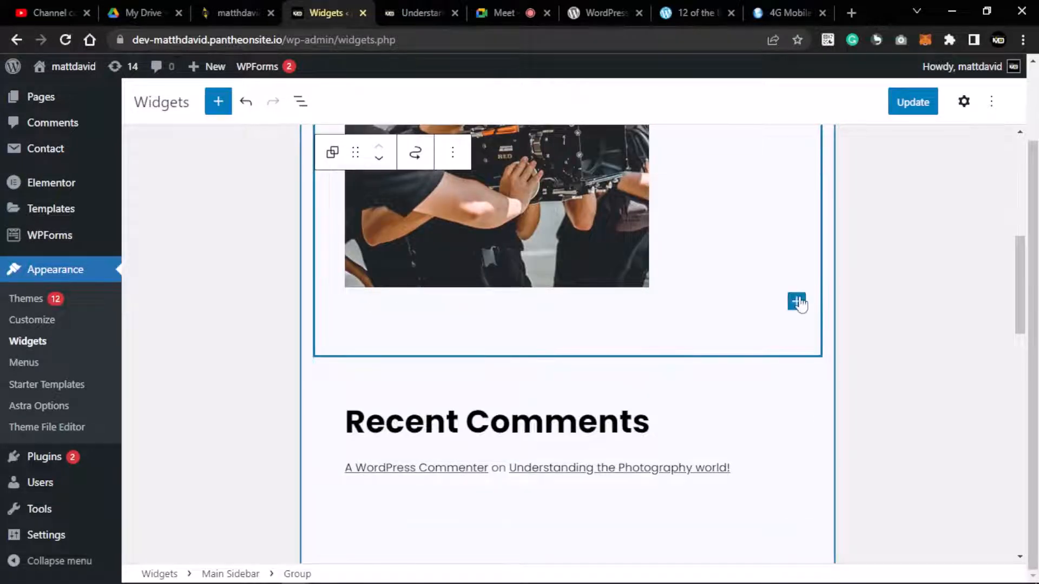
pyautogui.click(796, 301)
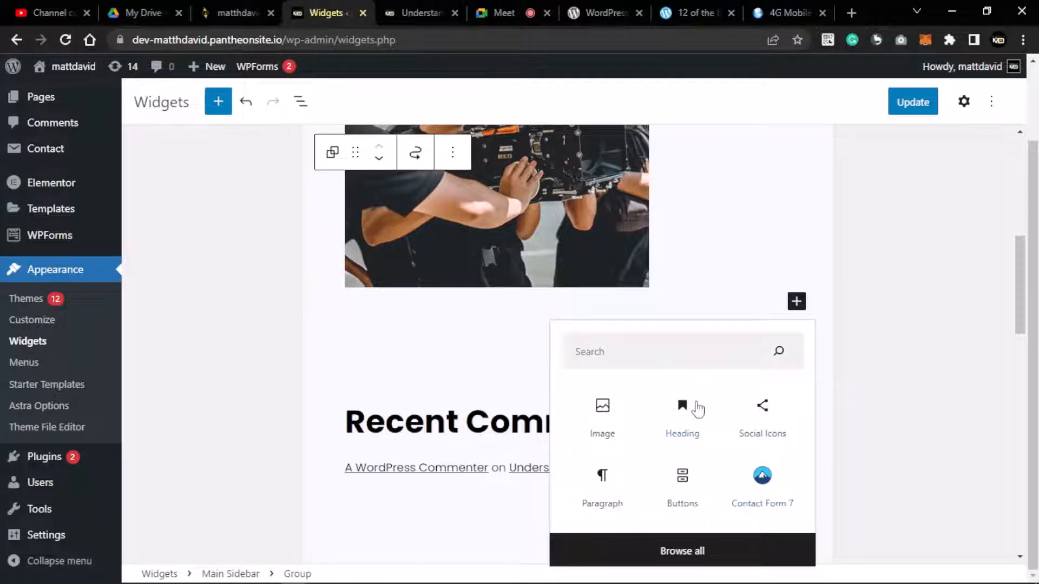
pyautogui.click(690, 409)
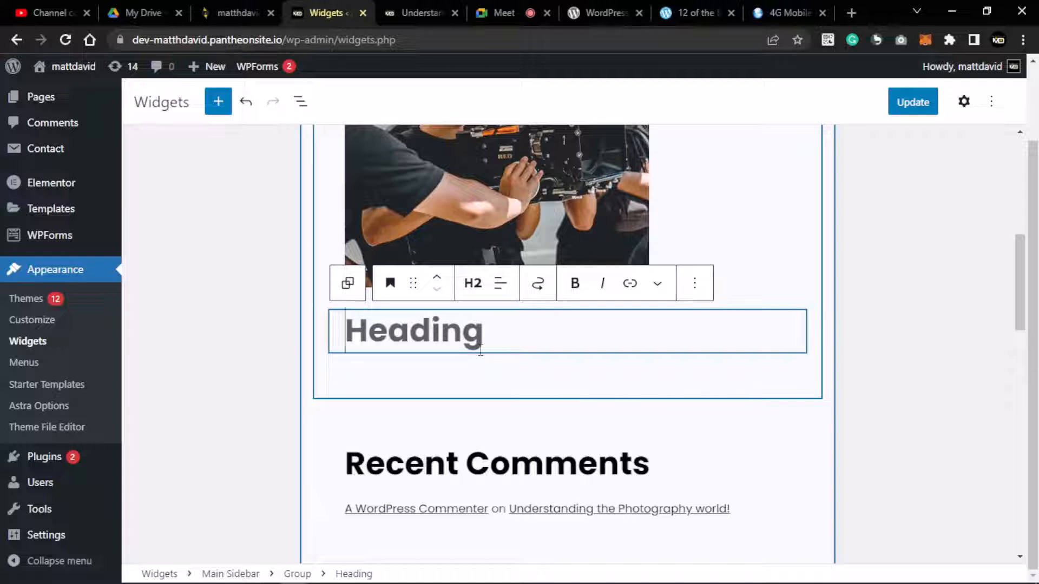
pyautogui.write('Th')
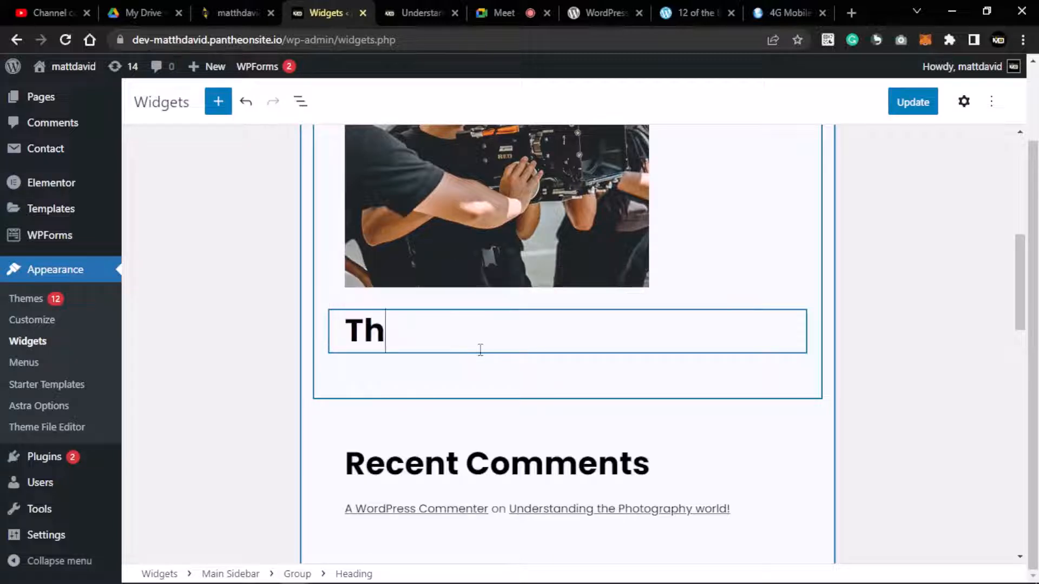
pyautogui.write('is is ')
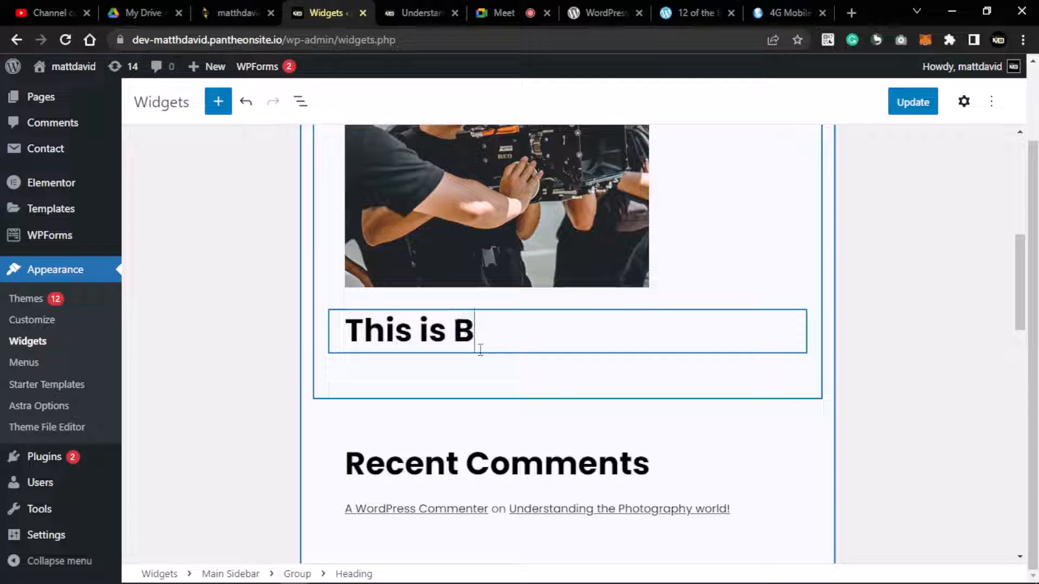
pyautogui.write('Block')
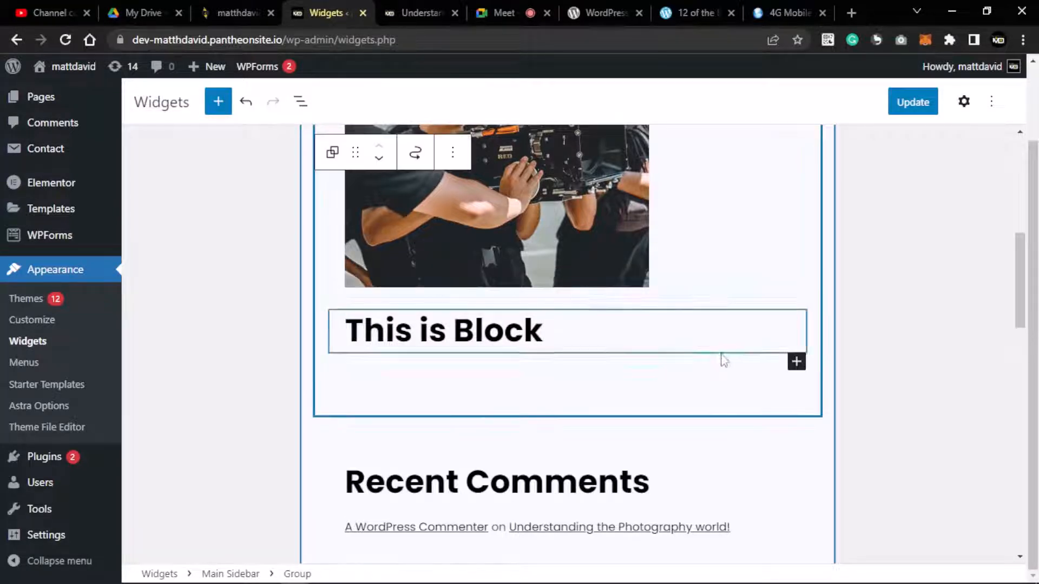
# Add a Paragraph block under the "This is Block" heading with the text "lorem sjsjsjsjsj"
pyautogui.click(795, 361)
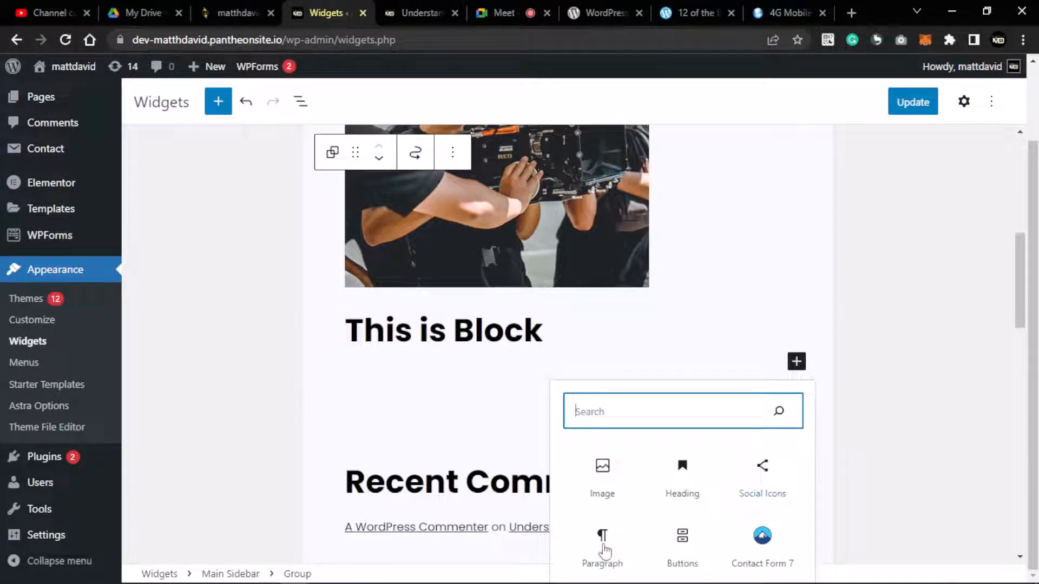
pyautogui.click(602, 546)
pyautogui.click(453, 380)
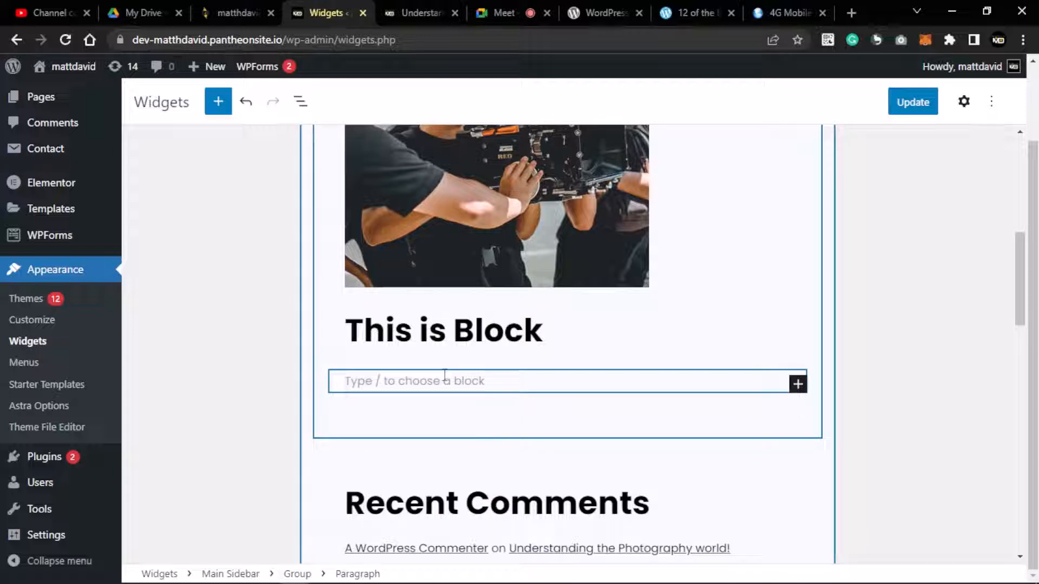
pyautogui.write('I')
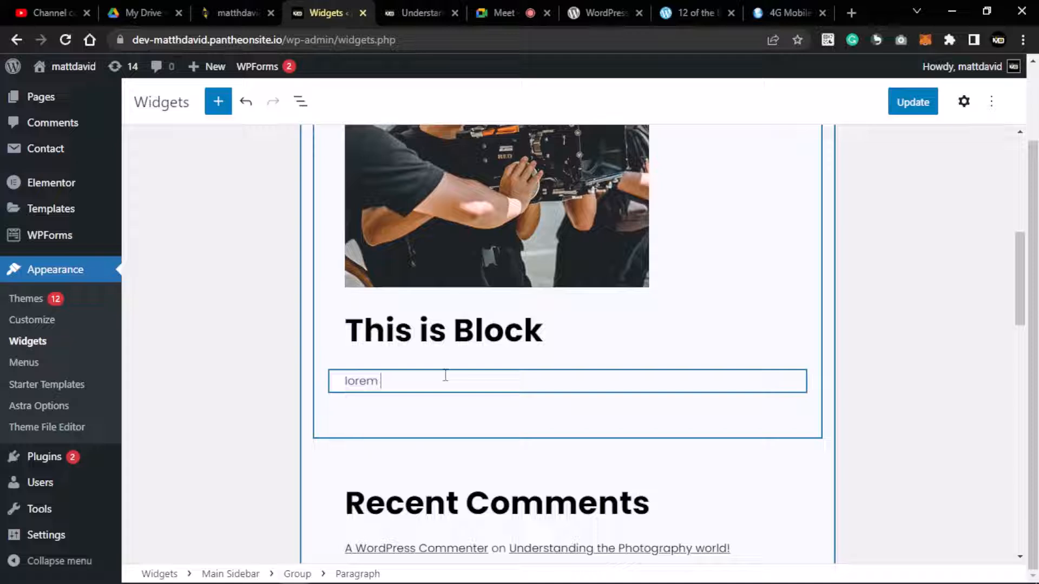
pyautogui.scroll(-7, 460, 378)
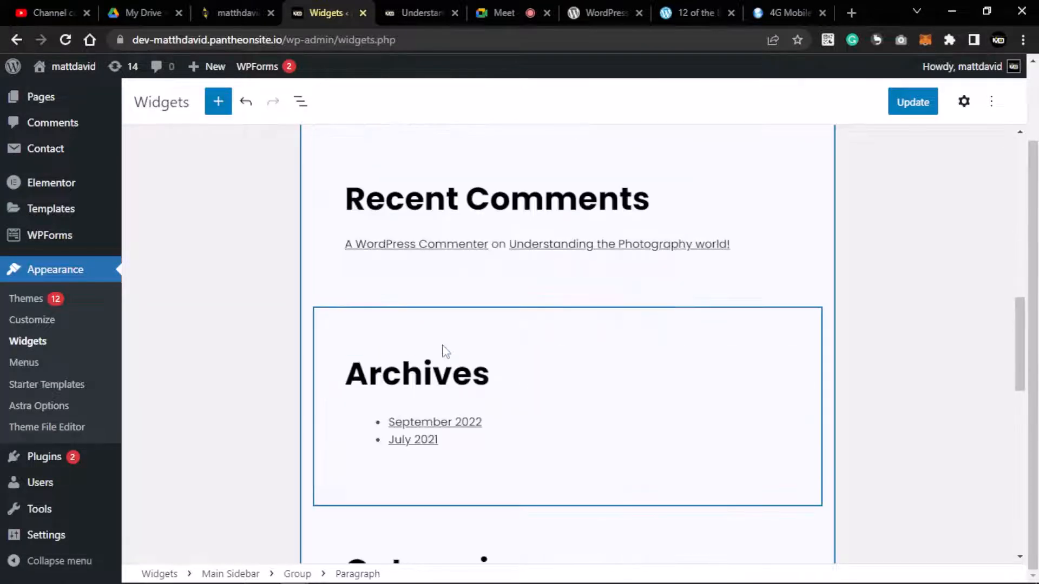
pyautogui.scroll(8, 440, 348)
pyautogui.click(455, 464)
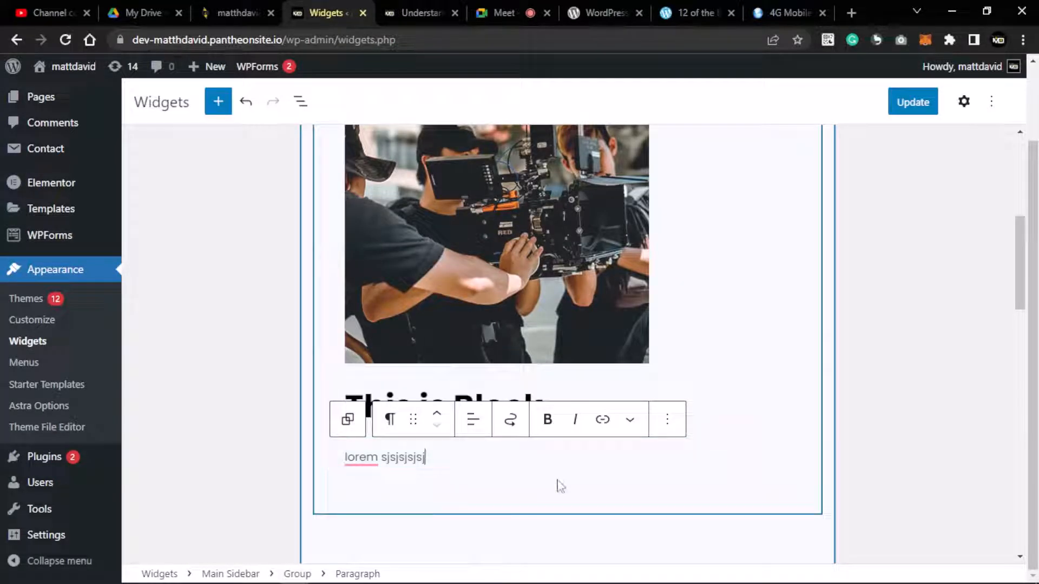
# Add a Buttons block below the paragraph in the Recent Posts group
pyautogui.click(788, 502)
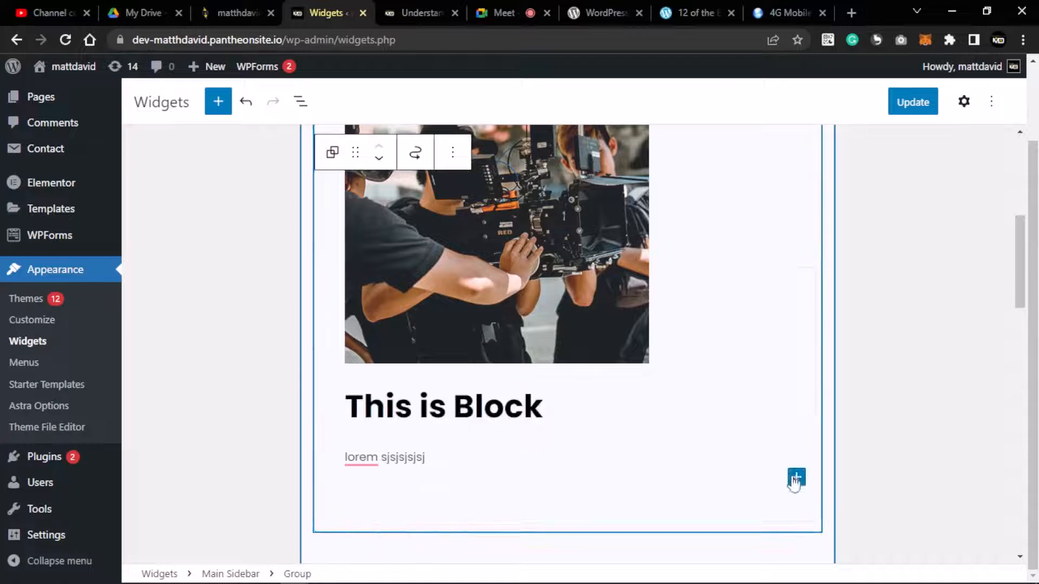
pyautogui.click(794, 478)
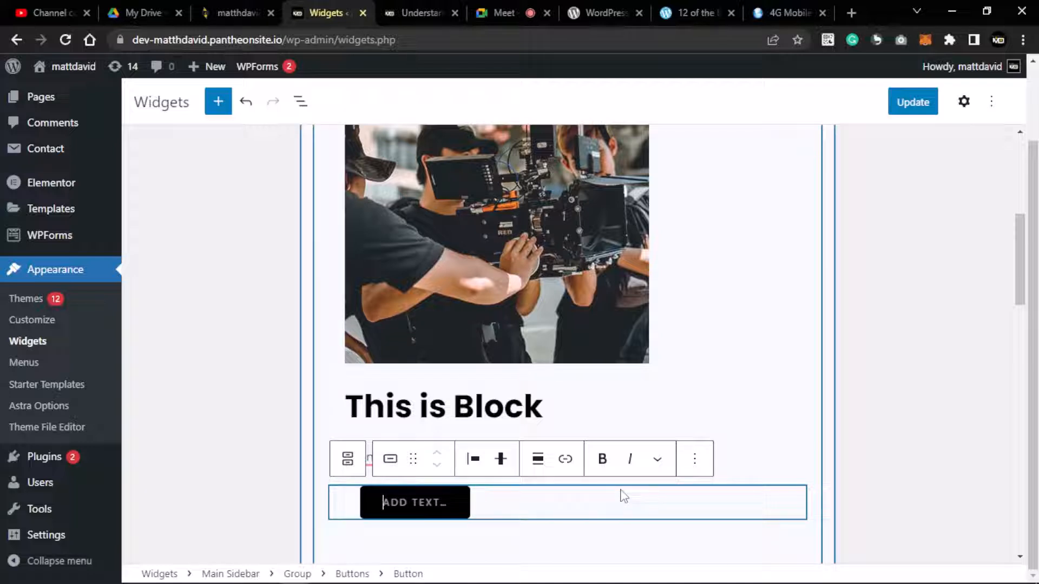
# Label the new button below the lorem paragraph "READ MORE" and select the surrounding group
pyautogui.write('READ ')
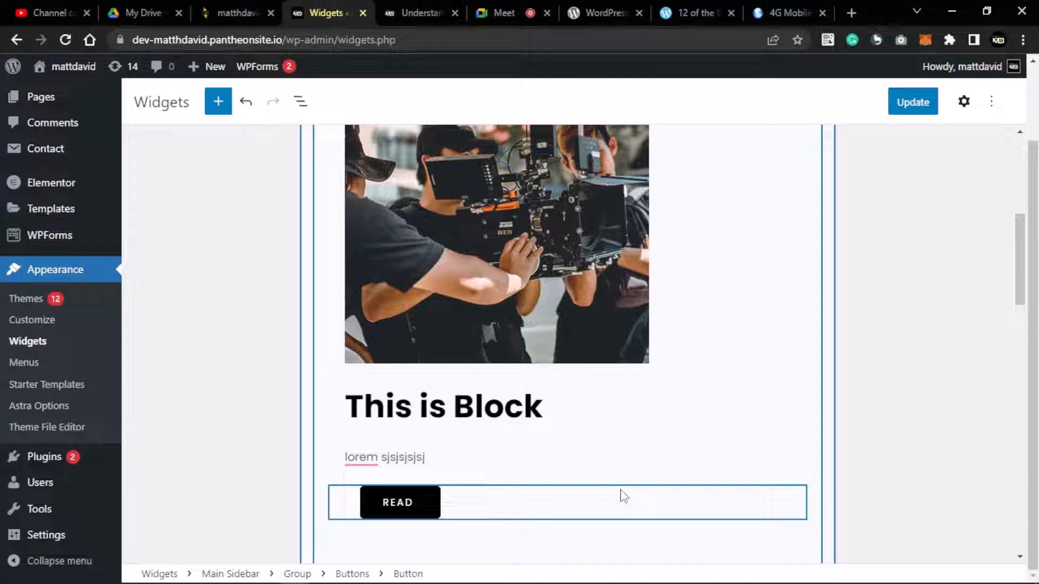
pyautogui.write('MORE')
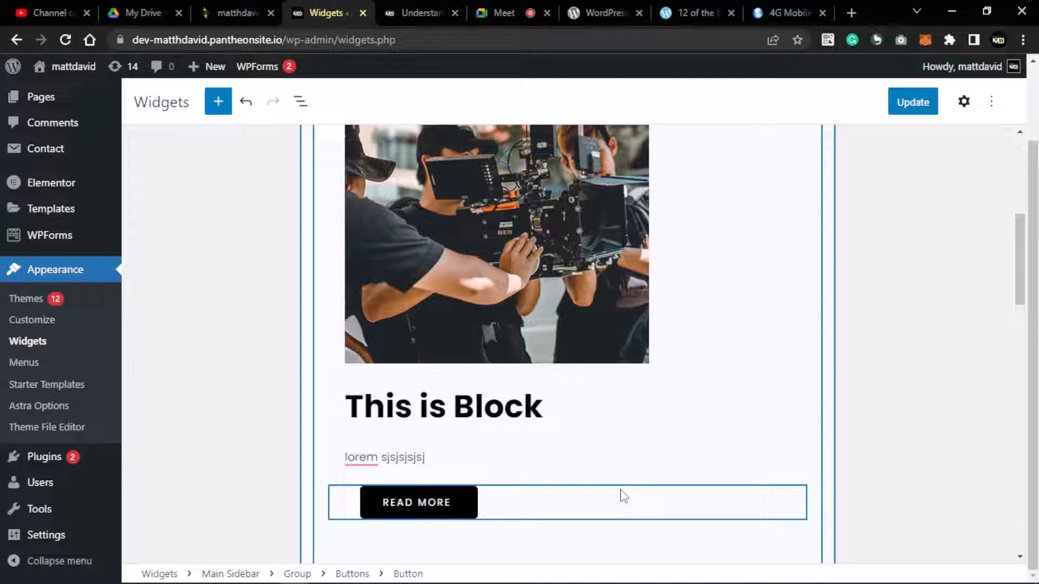
pyautogui.click(520, 536)
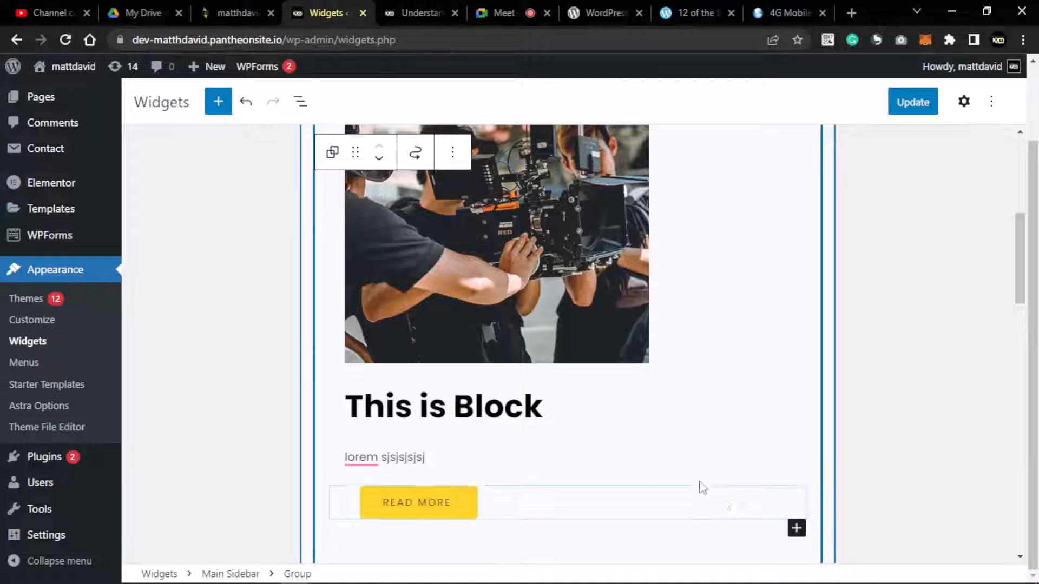
# Review the Main Sidebar widgets, from the Recent Posts group with its image, heading, paragraph and button down to Categories
pyautogui.scroll(5, 599, 447)
pyautogui.scroll(-10, 598, 446)
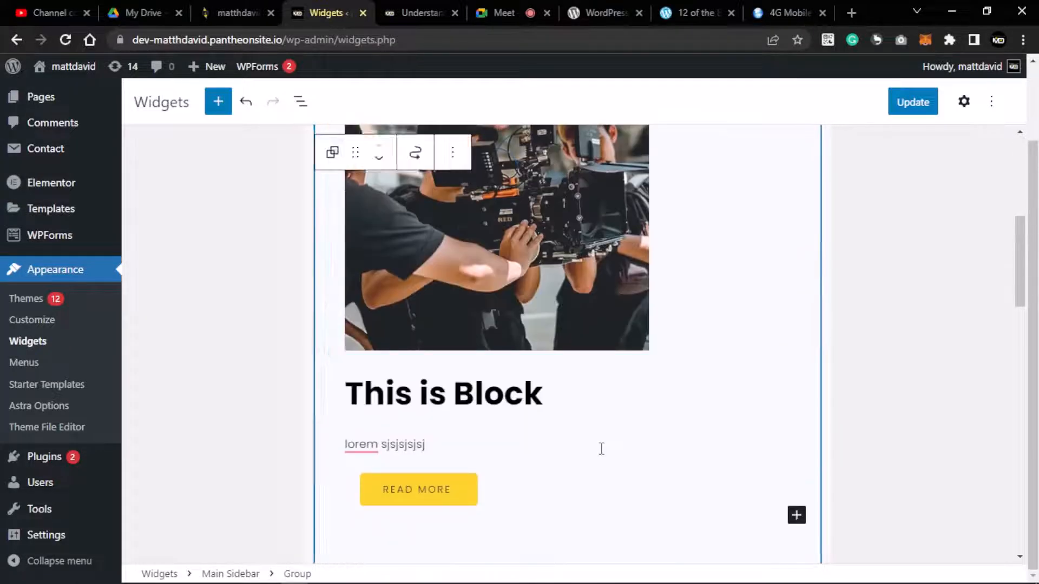
pyautogui.scroll(4, 601, 454)
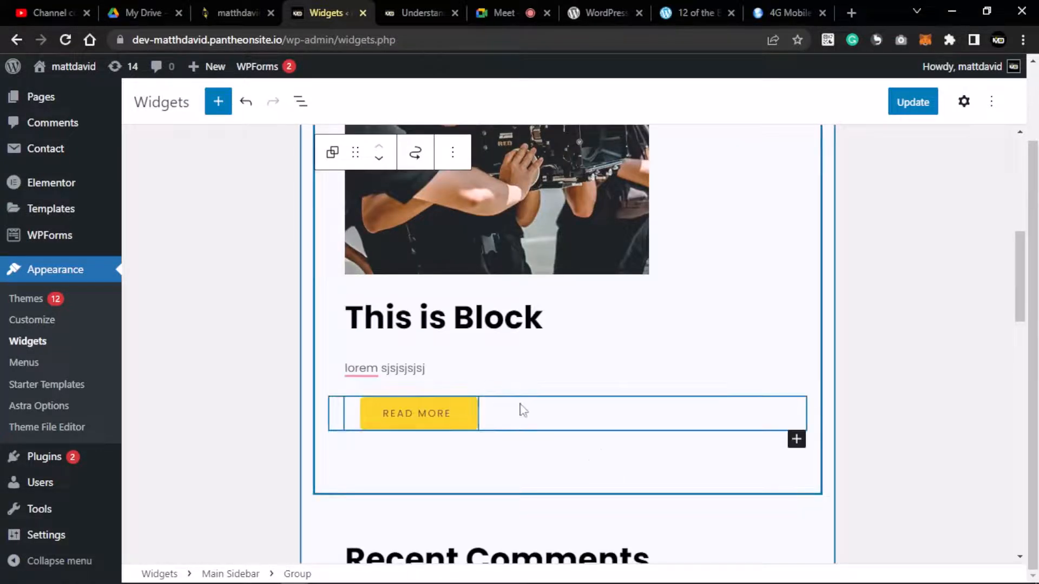
pyautogui.scroll(5, 544, 410)
pyautogui.scroll(-15, 546, 414)
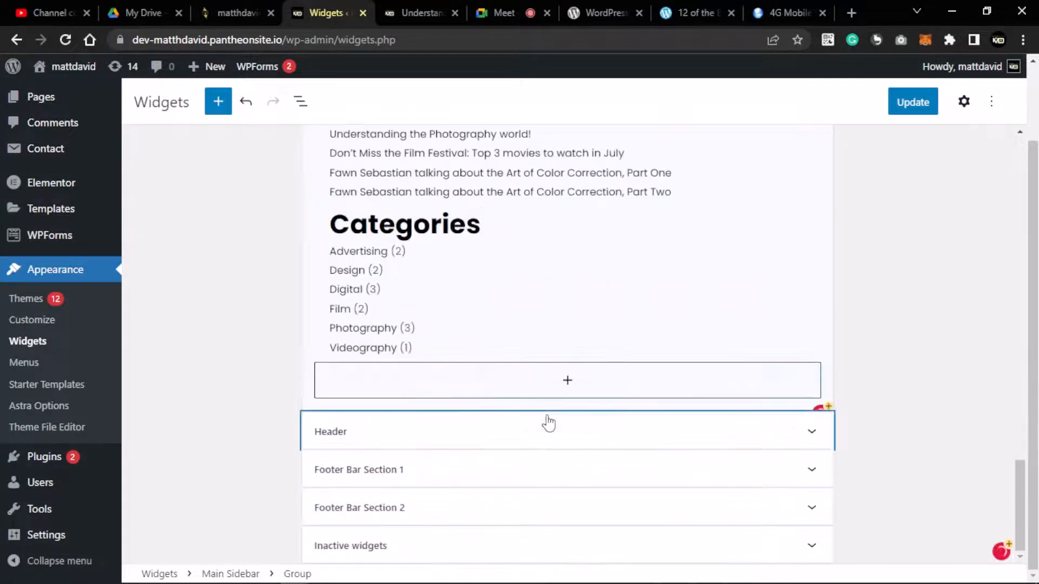
pyautogui.scroll(15, 548, 422)
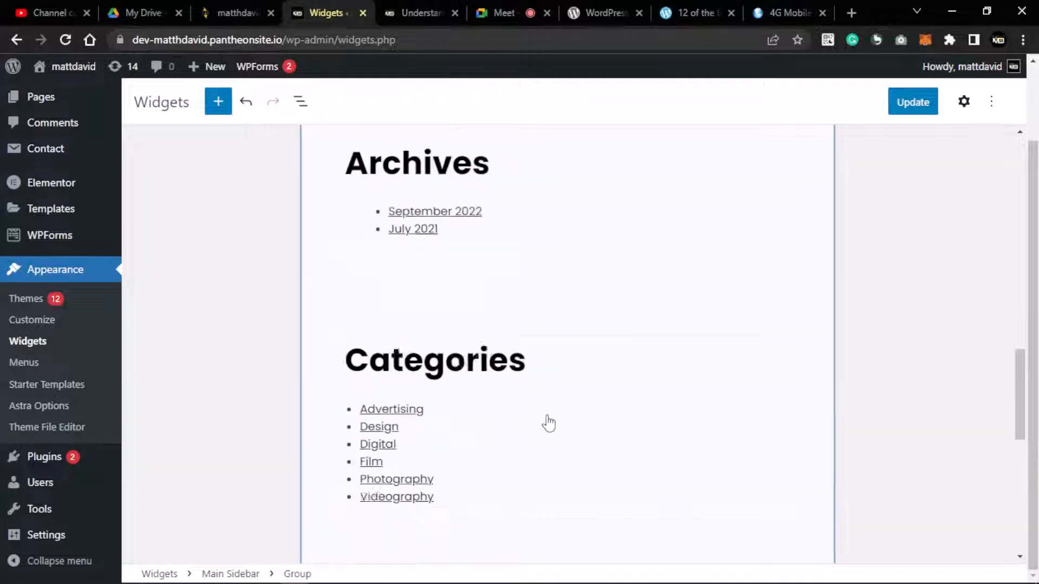
pyautogui.scroll(5, 548, 413)
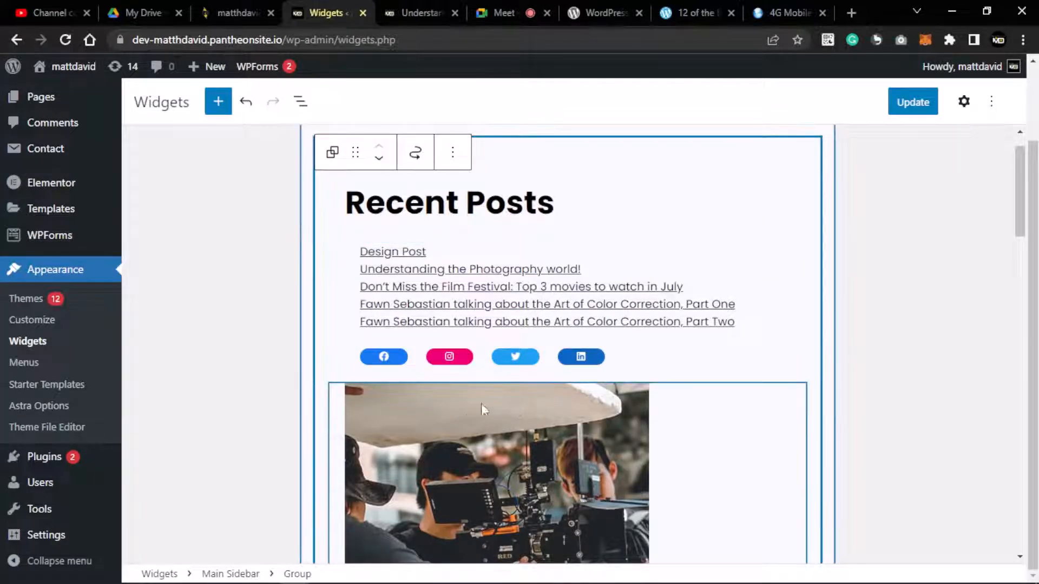
pyautogui.scroll(-5, 511, 410)
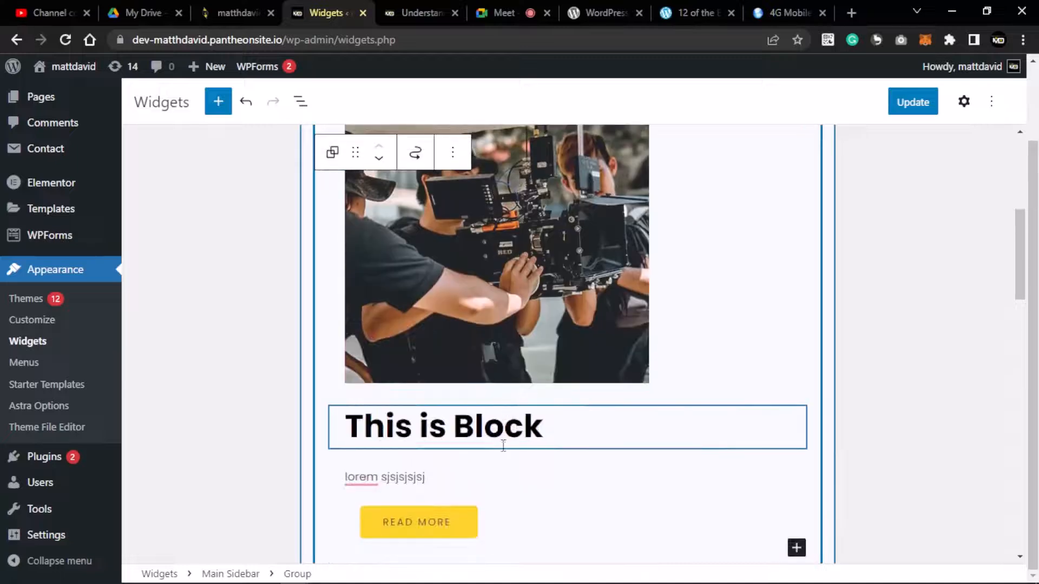
pyautogui.scroll(5, 500, 441)
pyautogui.scroll(-5, 499, 437)
pyautogui.scroll(4, 498, 439)
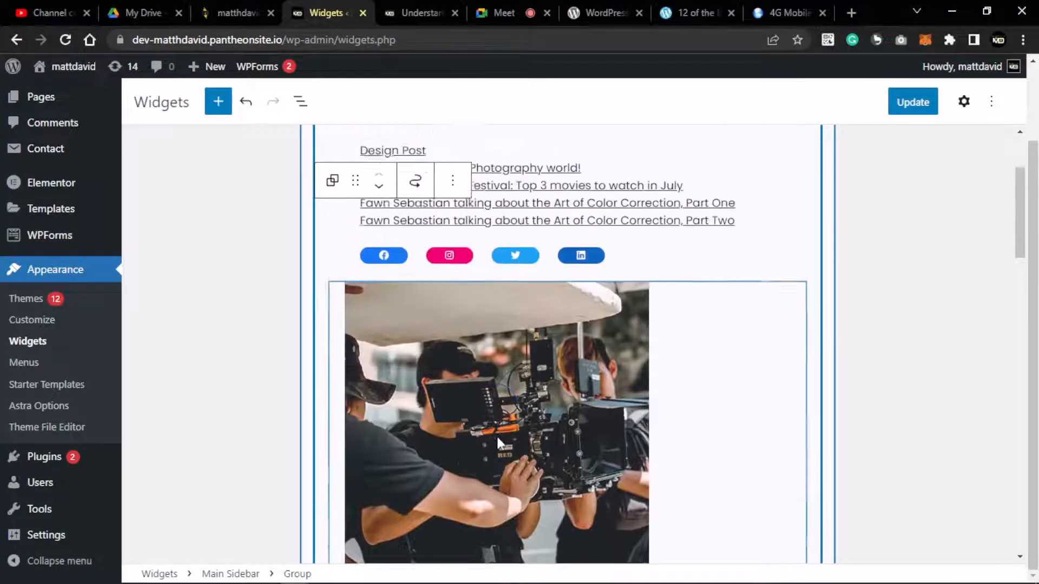
pyautogui.scroll(-4, 498, 441)
pyautogui.scroll(-4, 443, 460)
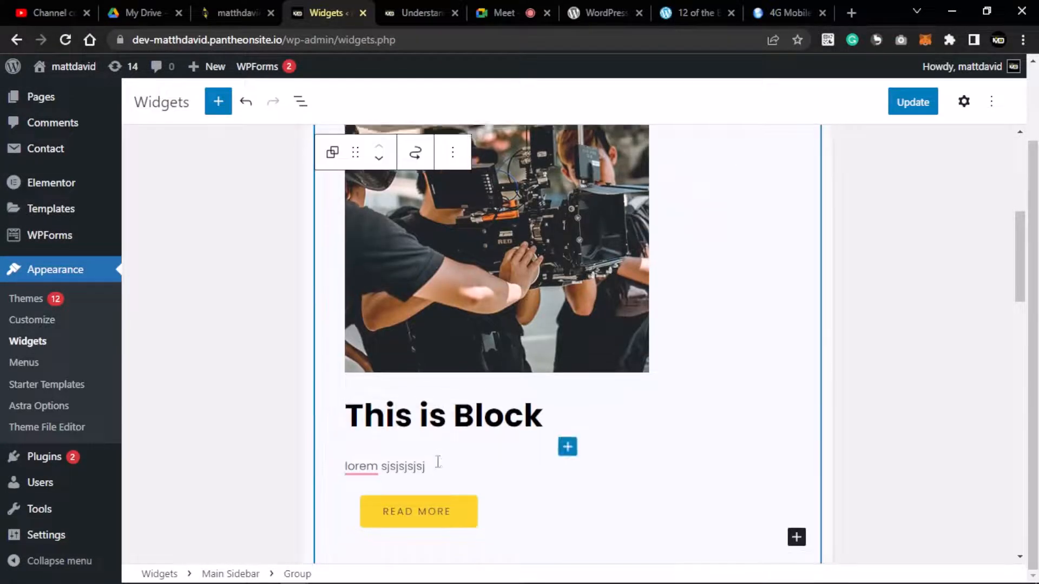
pyautogui.scroll(3, 433, 449)
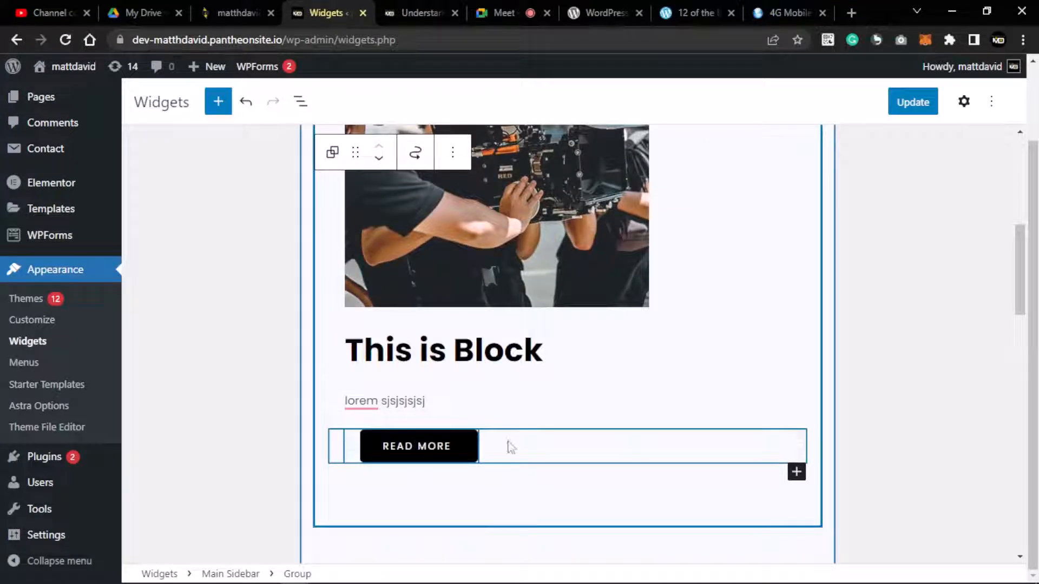
# Inspect the Buttons, paragraph and "This is Block" heading blocks one by one, along with the group that contains them
pyautogui.click(632, 448)
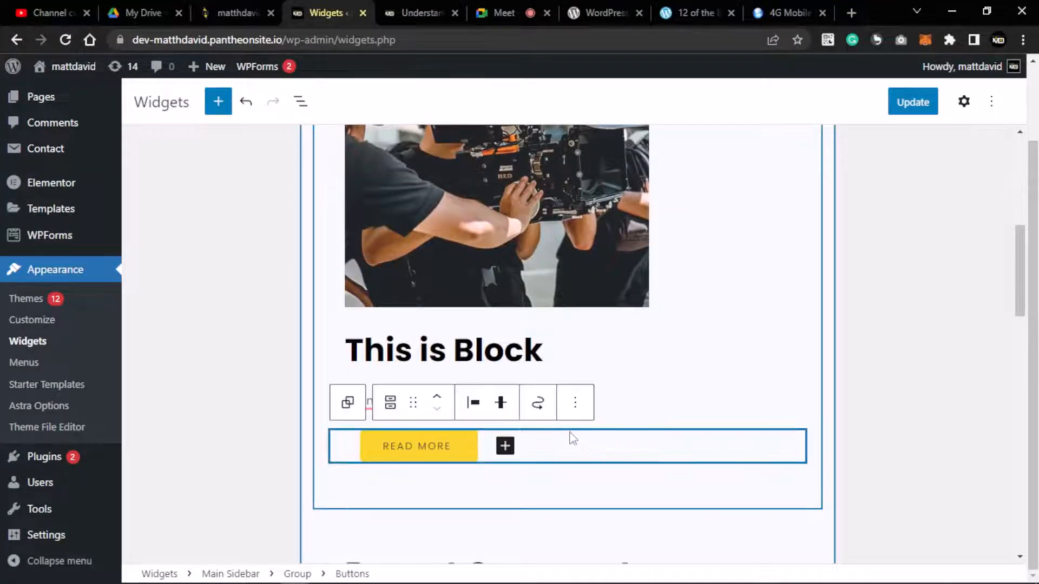
pyautogui.click(608, 365)
pyautogui.click(596, 408)
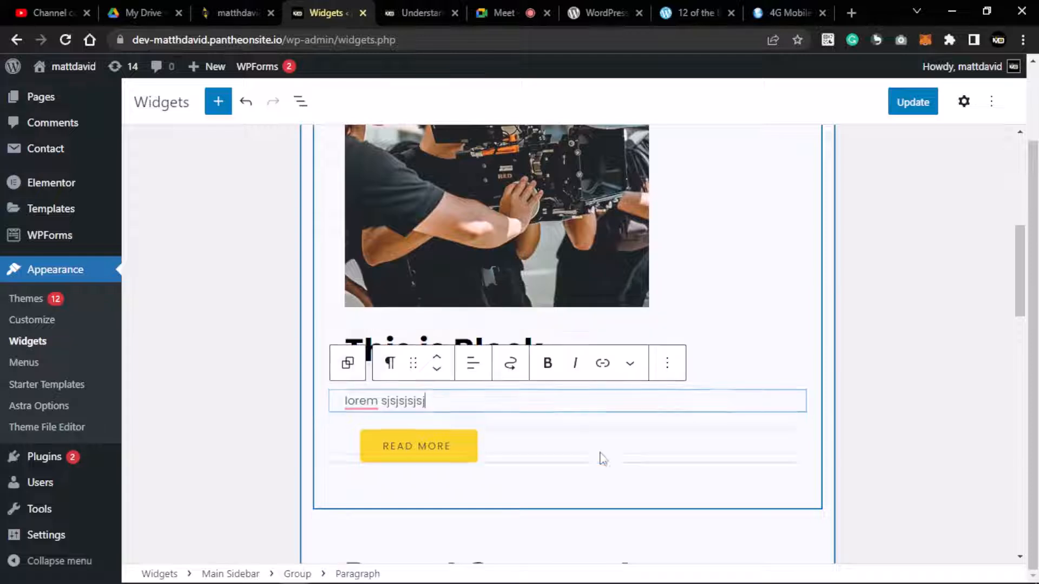
pyautogui.click(601, 455)
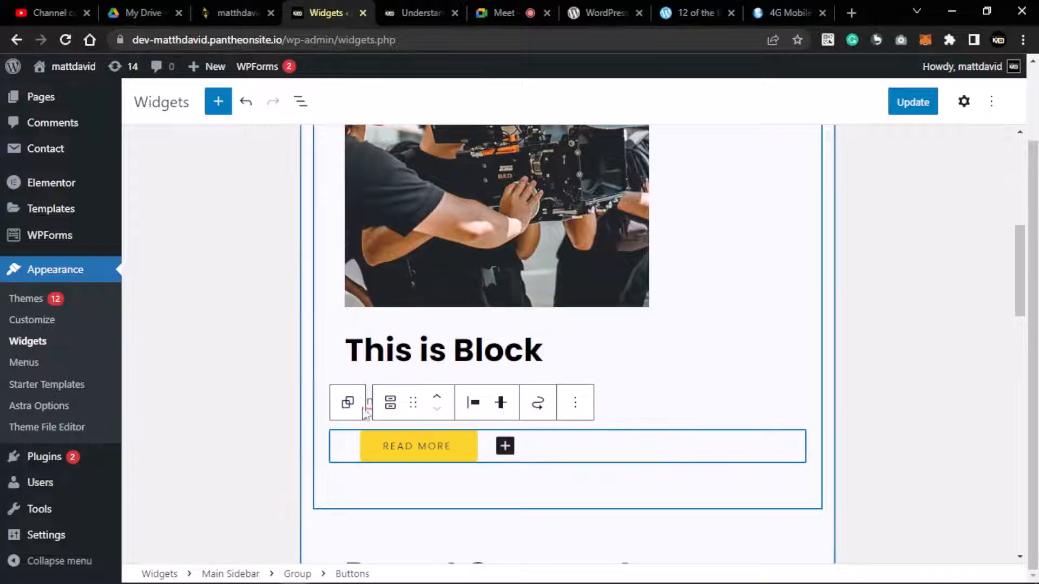
pyautogui.scroll(1, 348, 410)
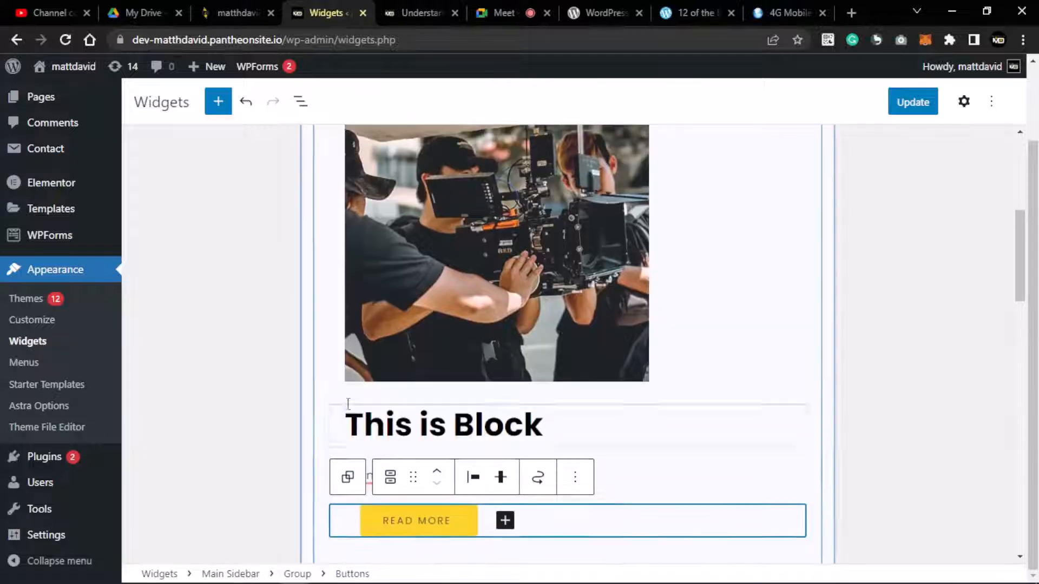
pyautogui.click(349, 483)
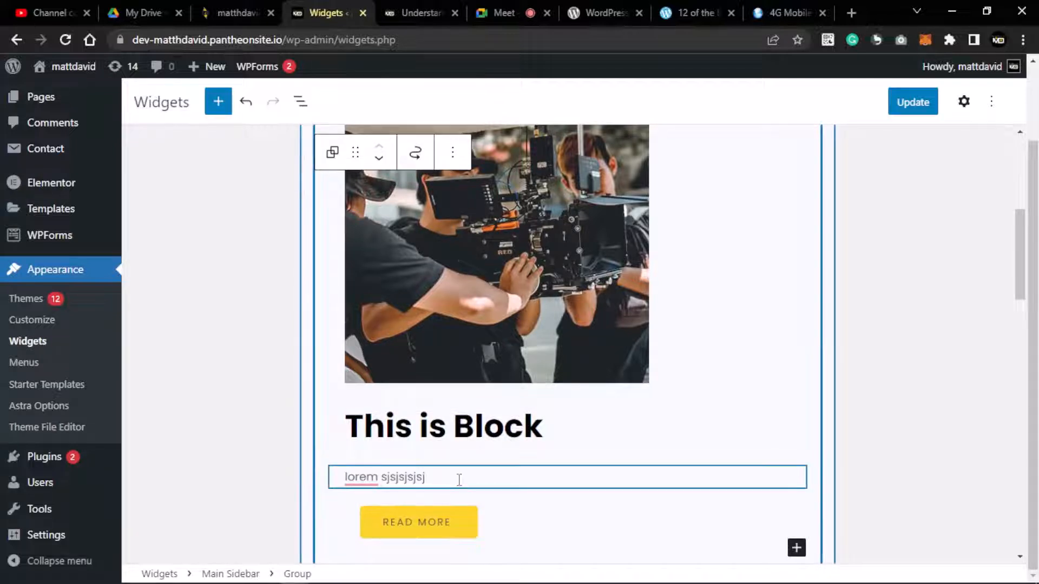
pyautogui.click(509, 533)
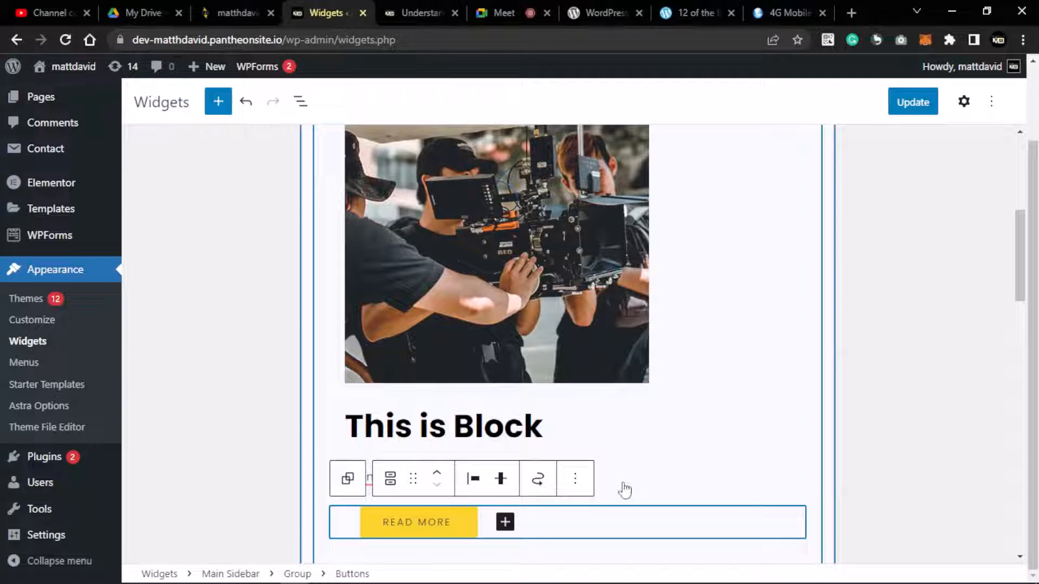
pyautogui.click(616, 436)
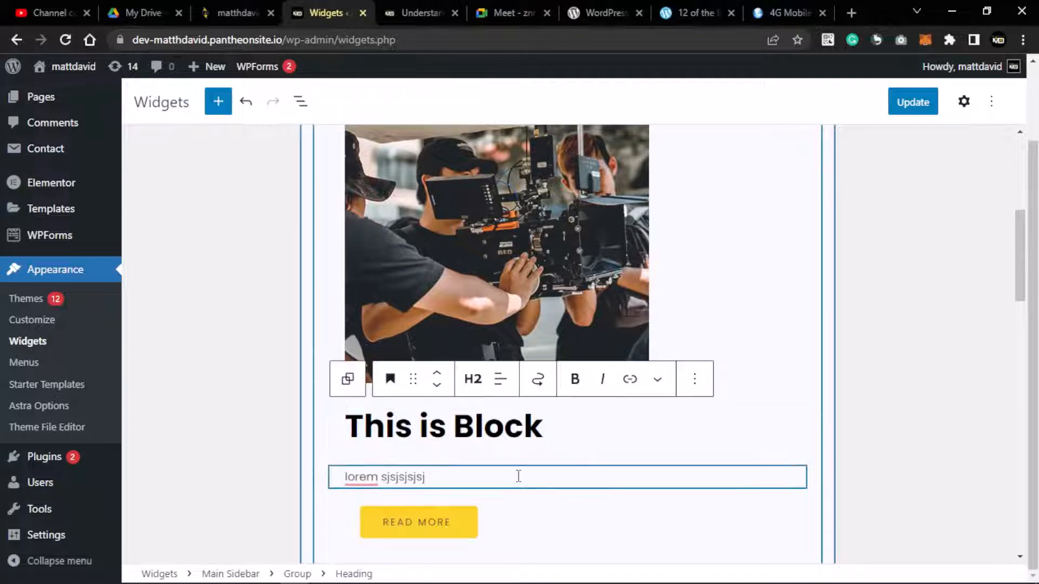
pyautogui.click(518, 476)
# Select the parent group and examine its extent from the Recent Posts heading to the Read More button
pyautogui.click(346, 439)
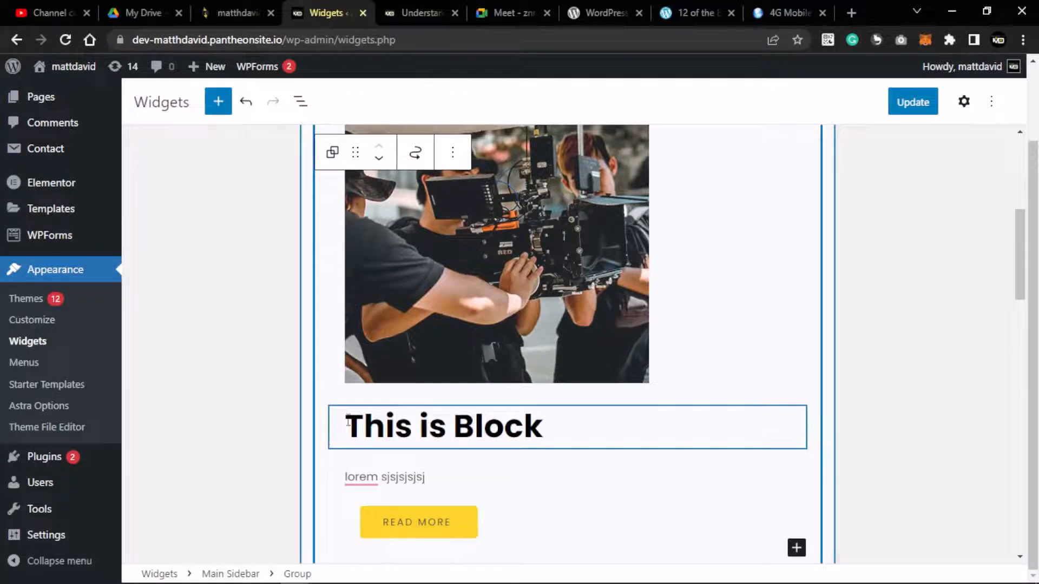
pyautogui.scroll(-4, 348, 423)
pyautogui.scroll(10, 348, 423)
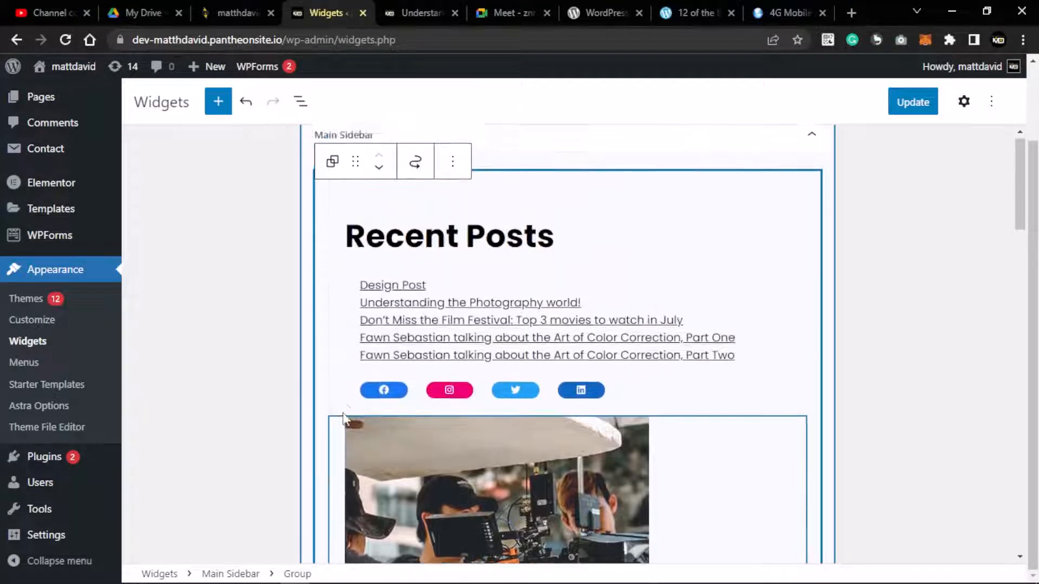
pyautogui.scroll(-5, 696, 431)
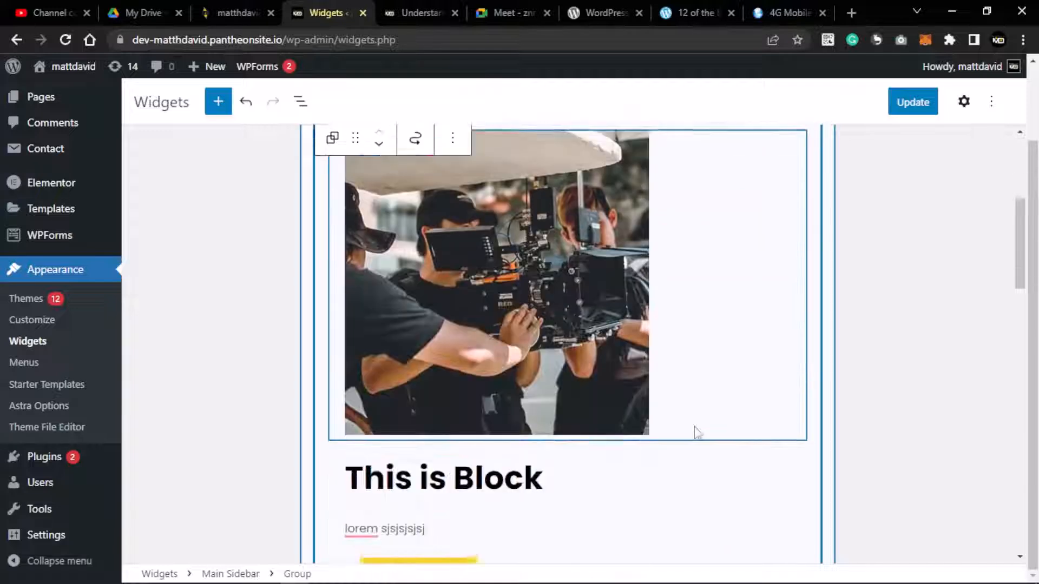
pyautogui.scroll(-9, 696, 431)
pyautogui.scroll(5, 672, 427)
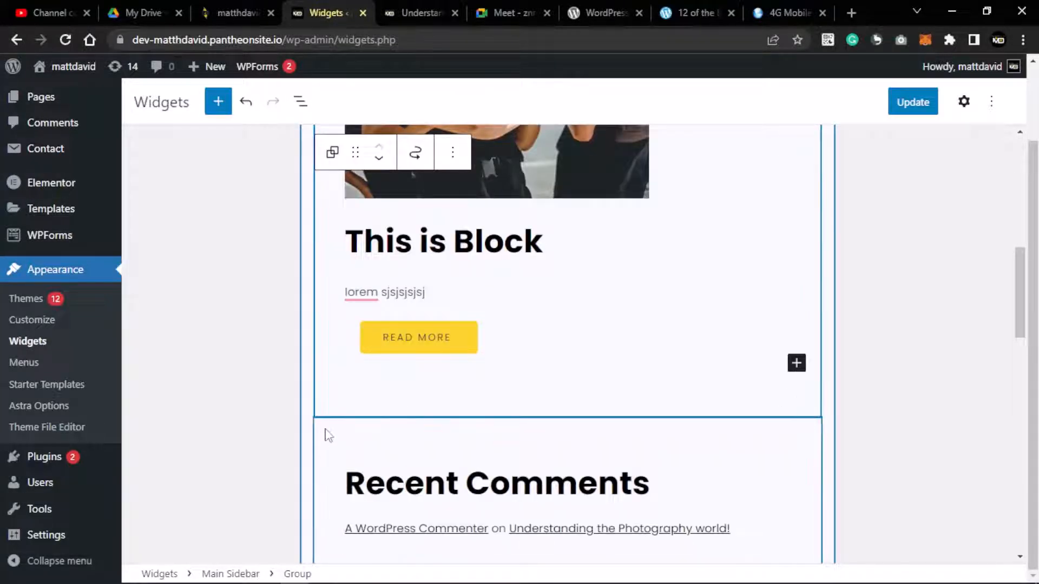
pyautogui.scroll(-4, 398, 457)
pyautogui.scroll(4, 357, 417)
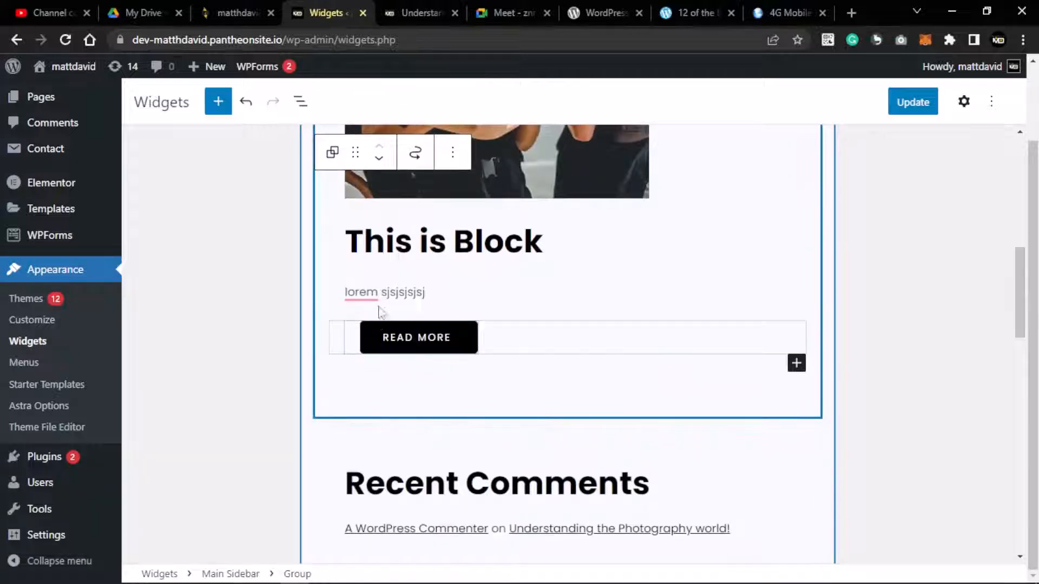
# Move the Buttons block with Read More out of its group to the start of the Main Sidebar, above Recent Posts
pyautogui.click(656, 348)
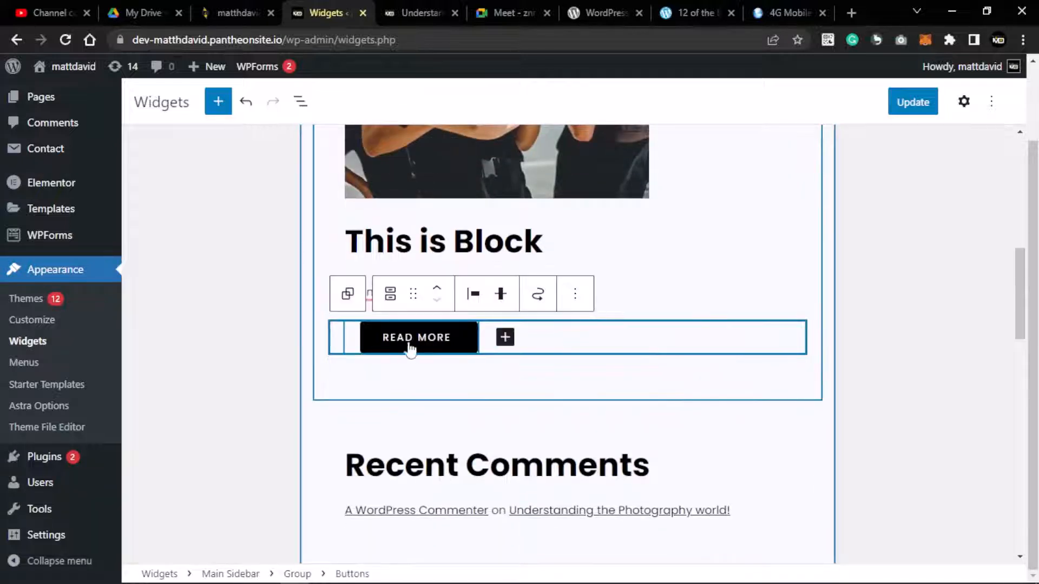
pyautogui.moveTo(412, 293); pyautogui.dragTo(426, 222)
pyautogui.moveTo(424, 169); pyautogui.dragTo(453, 171)
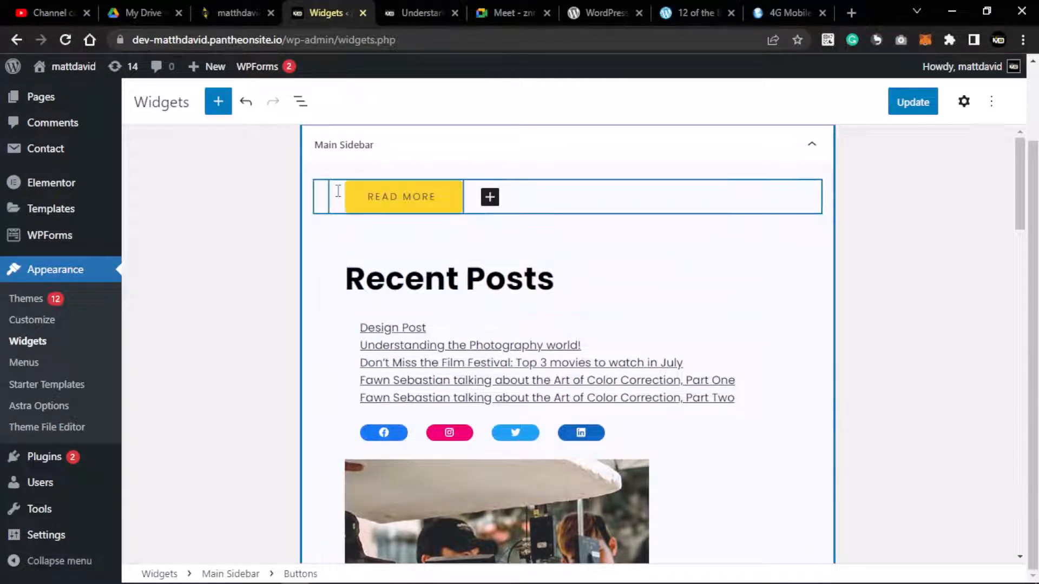
# Examine the moved Buttons block's placement relative to the Recent Posts group, and clear the block selection
pyautogui.click(429, 243)
pyautogui.click(562, 201)
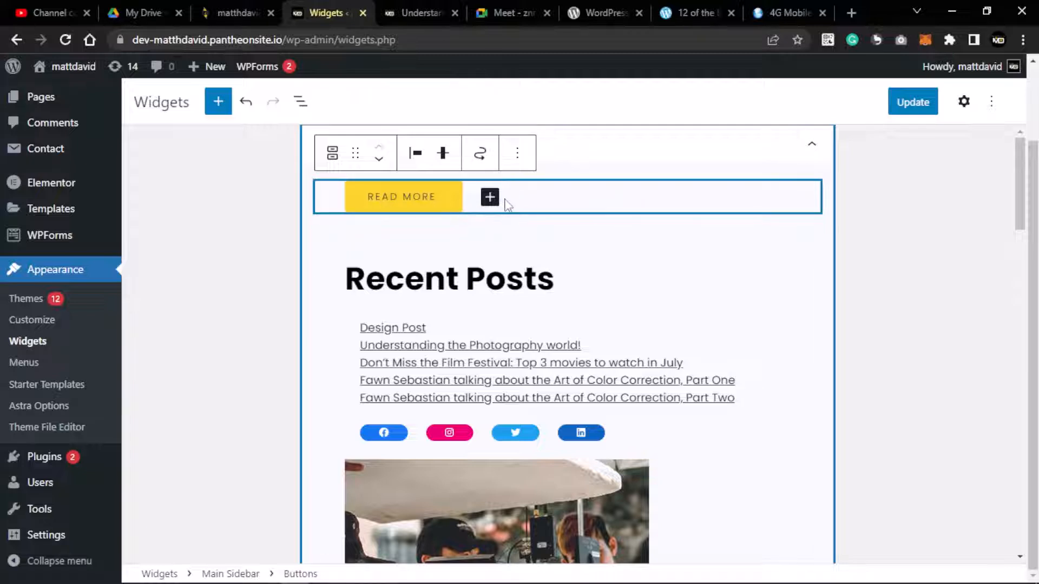
pyautogui.scroll(-1, 459, 195)
pyautogui.scroll(1, 514, 216)
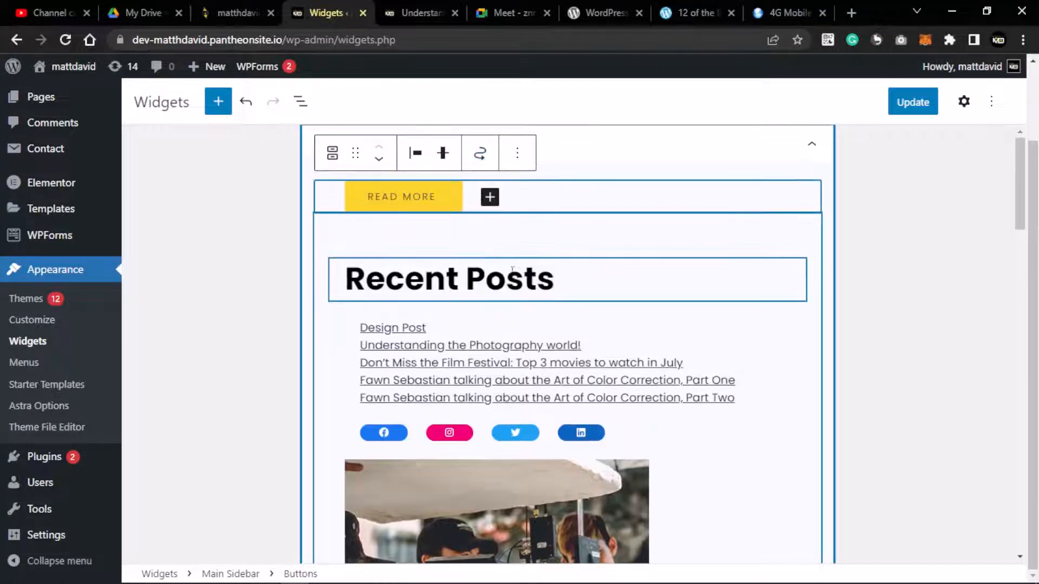
pyautogui.scroll(-2, 362, 192)
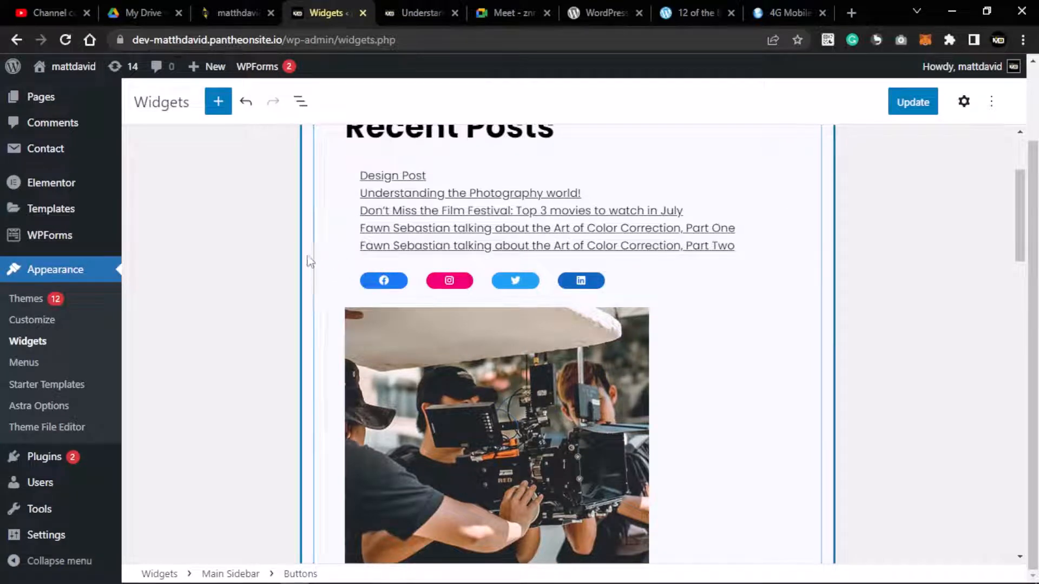
pyautogui.scroll(2, 319, 259)
pyautogui.scroll(2, 314, 255)
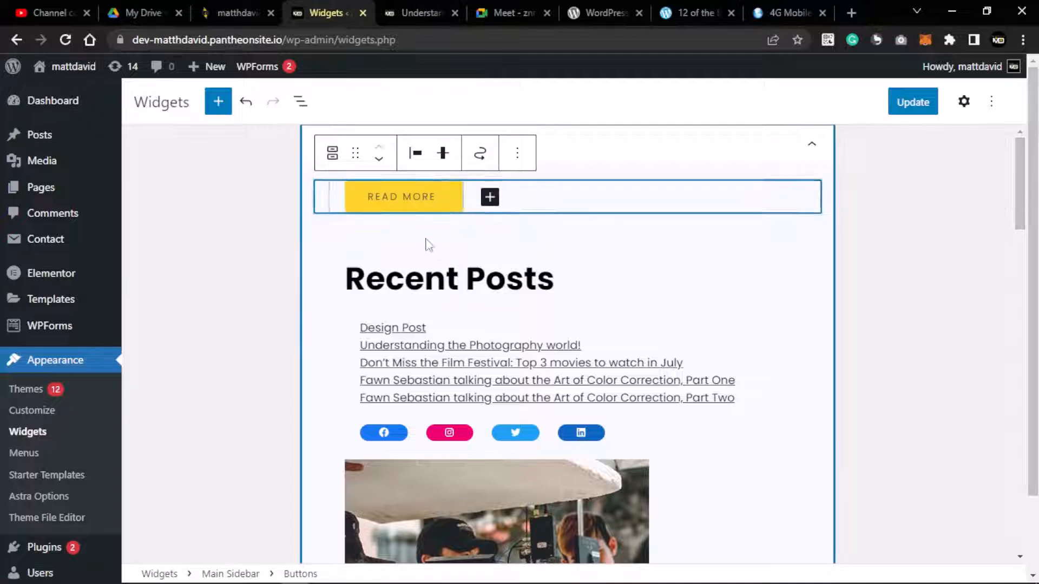
pyautogui.click(874, 294)
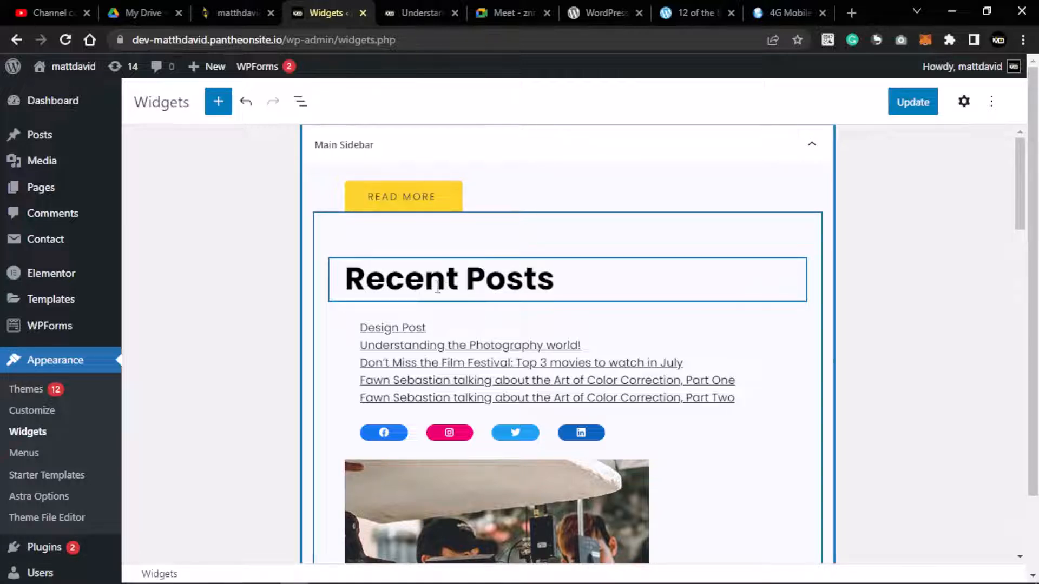
# Insert a Latest Posts block inside the first Main Sidebar group, below the paragraph under "This is Block"
pyautogui.scroll(-10, 460, 394)
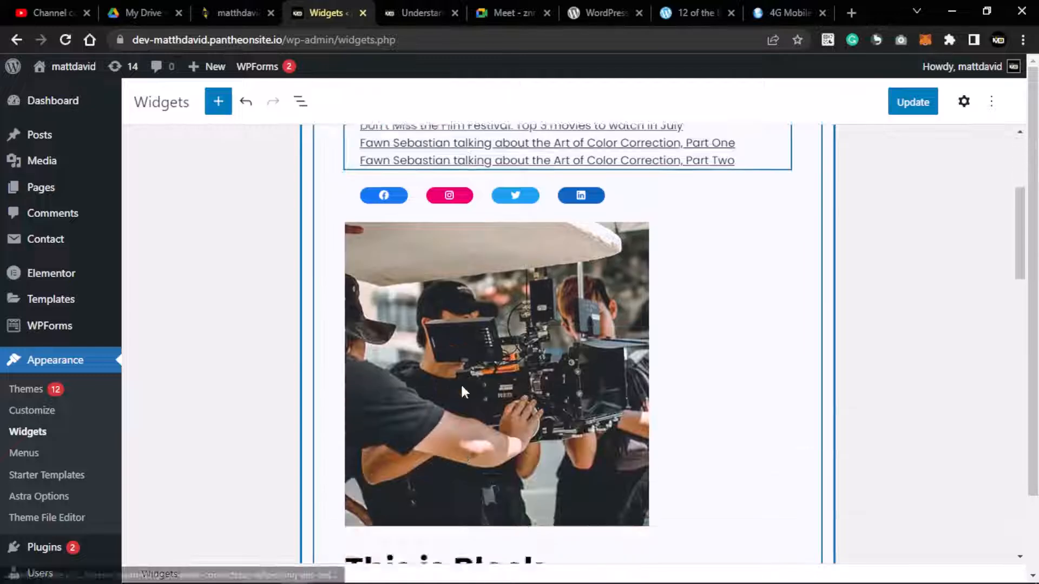
pyautogui.scroll(10, 476, 388)
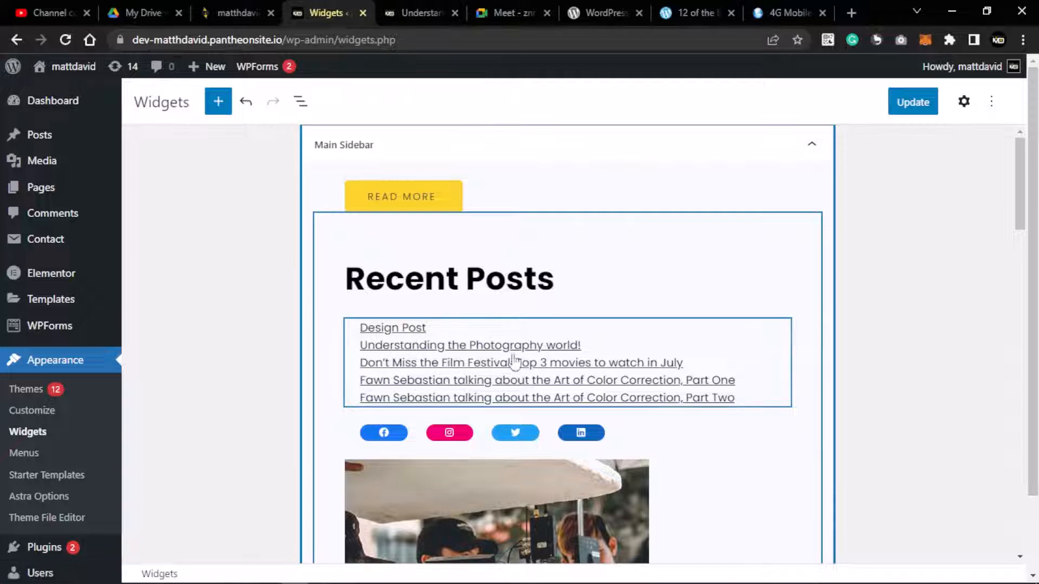
pyautogui.scroll(-12, 590, 403)
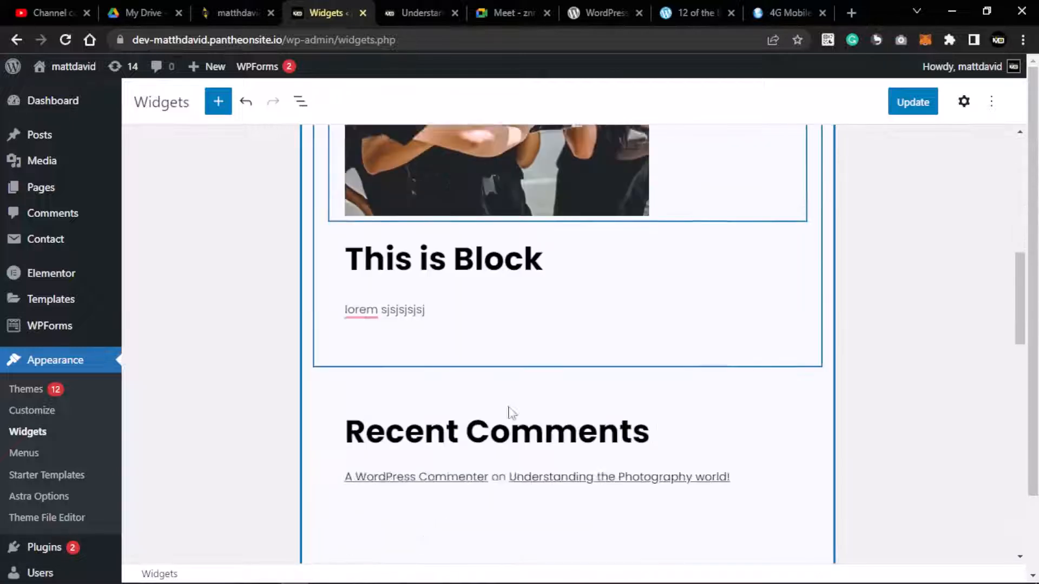
pyautogui.click(703, 222)
pyautogui.click(796, 193)
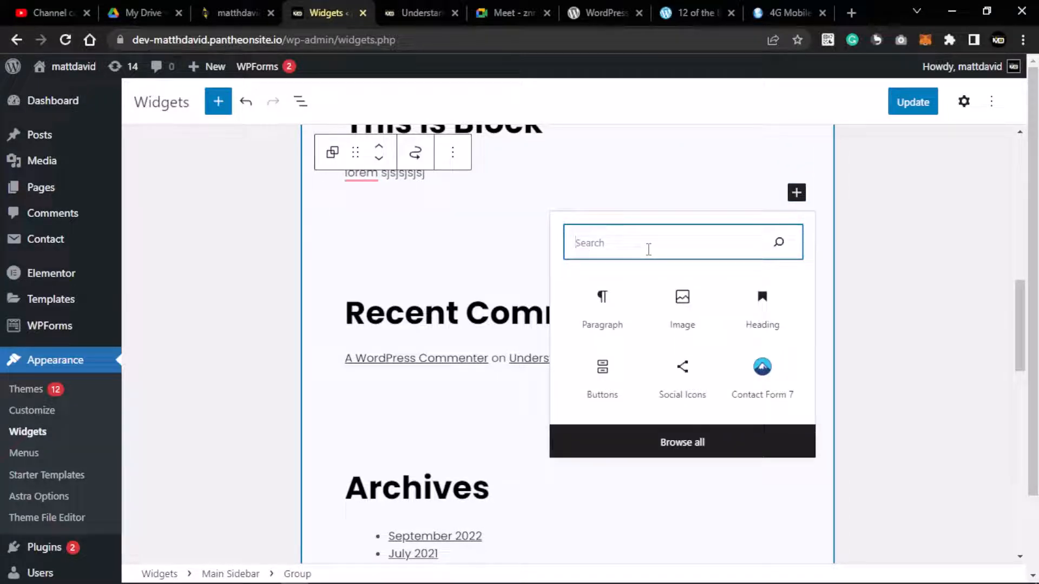
pyautogui.write('rece')
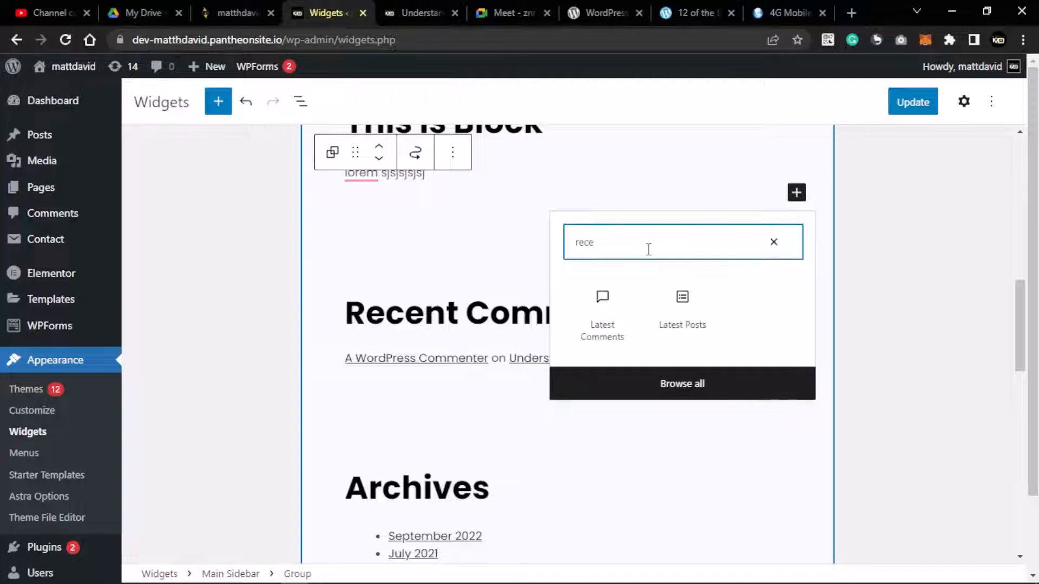
pyautogui.click(666, 308)
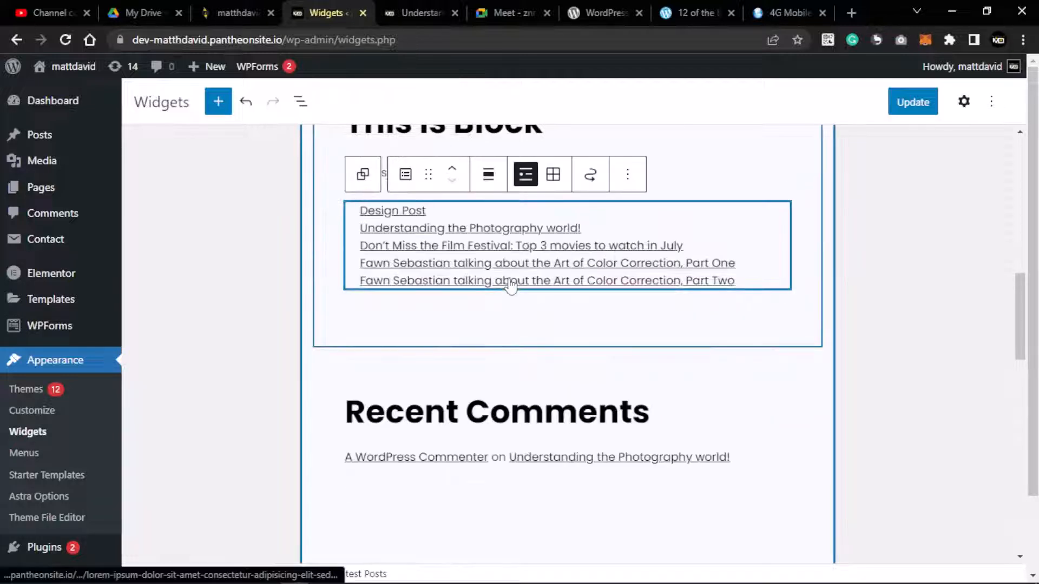
# Examine the transform choices and the block options available for the new Latest Posts block
pyautogui.click(407, 174)
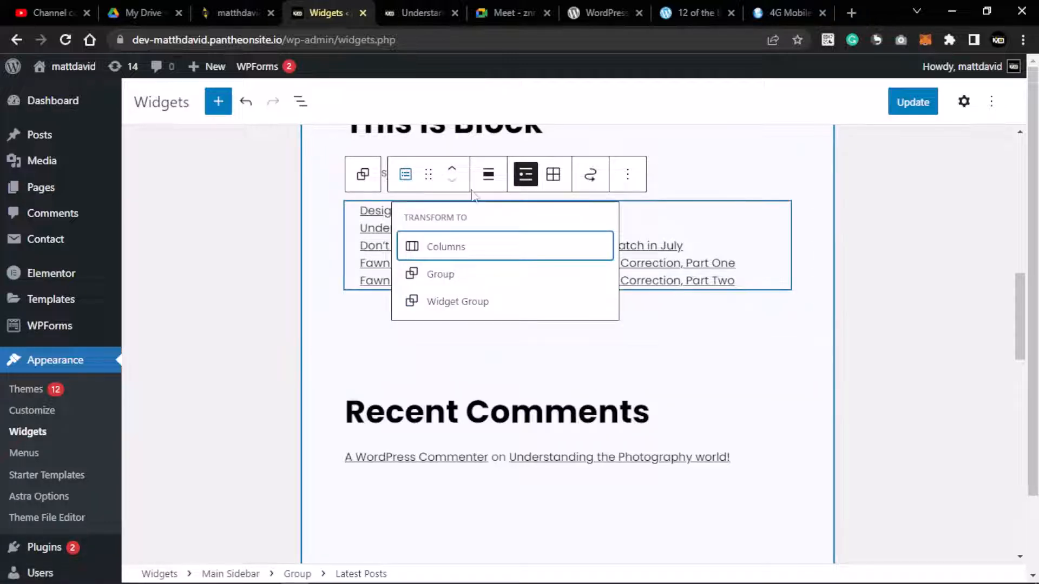
pyautogui.click(430, 184)
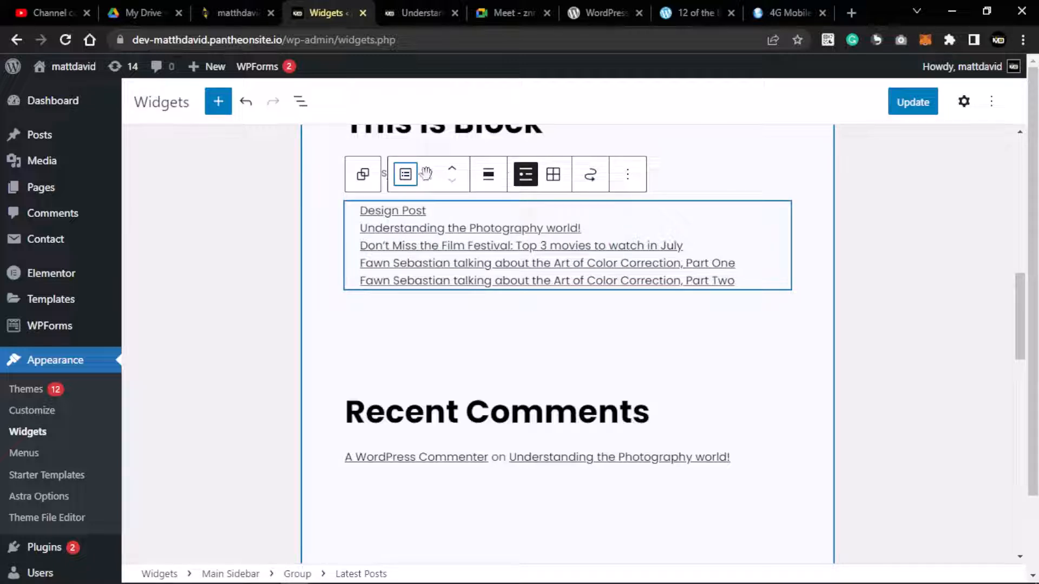
pyautogui.click(624, 174)
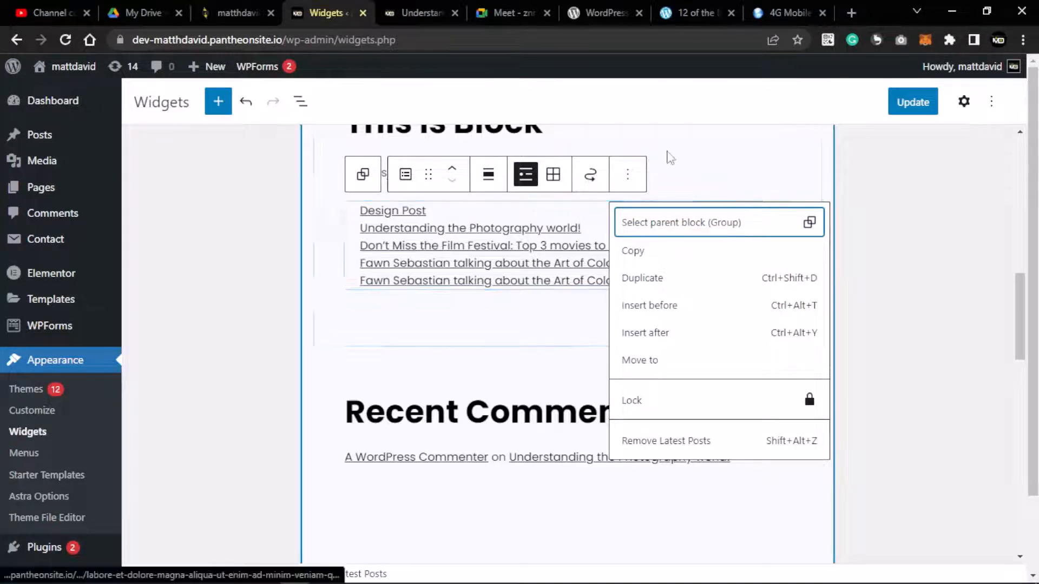
pyautogui.click(681, 175)
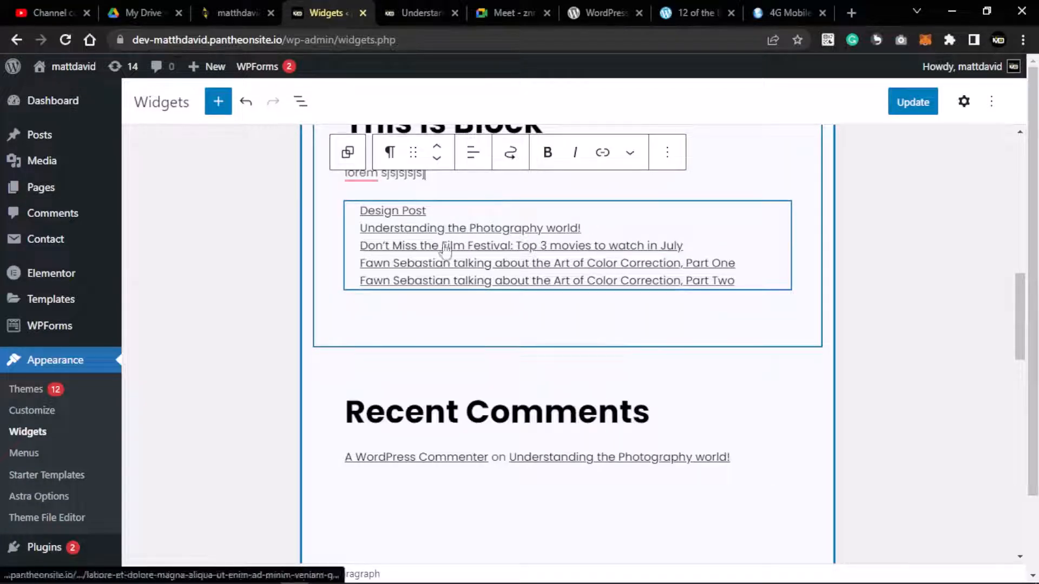
# Try left, center and right alignment on the new Latest Posts block, and return its alignment to None
pyautogui.click(670, 259)
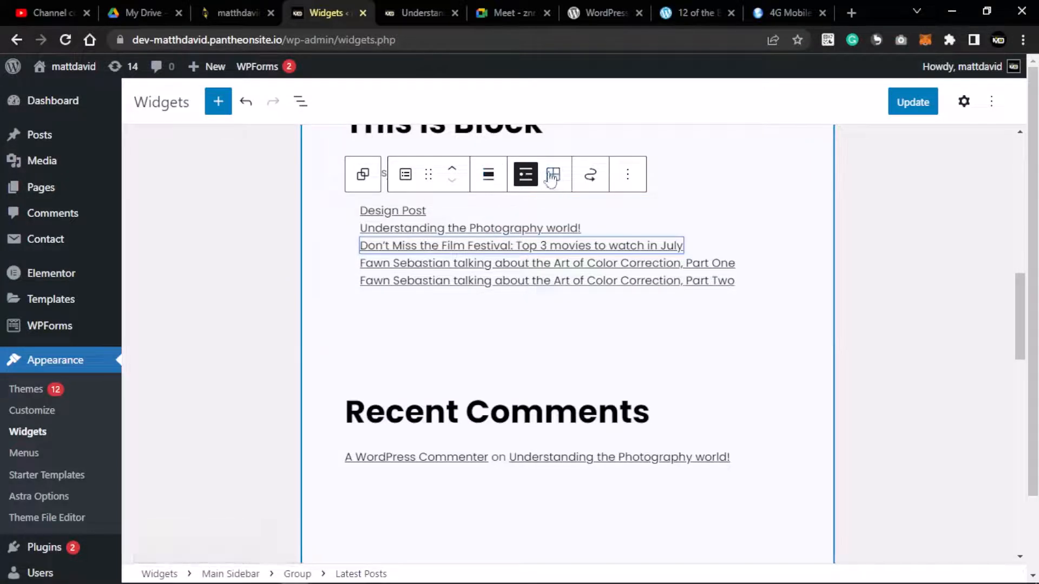
pyautogui.click(488, 183)
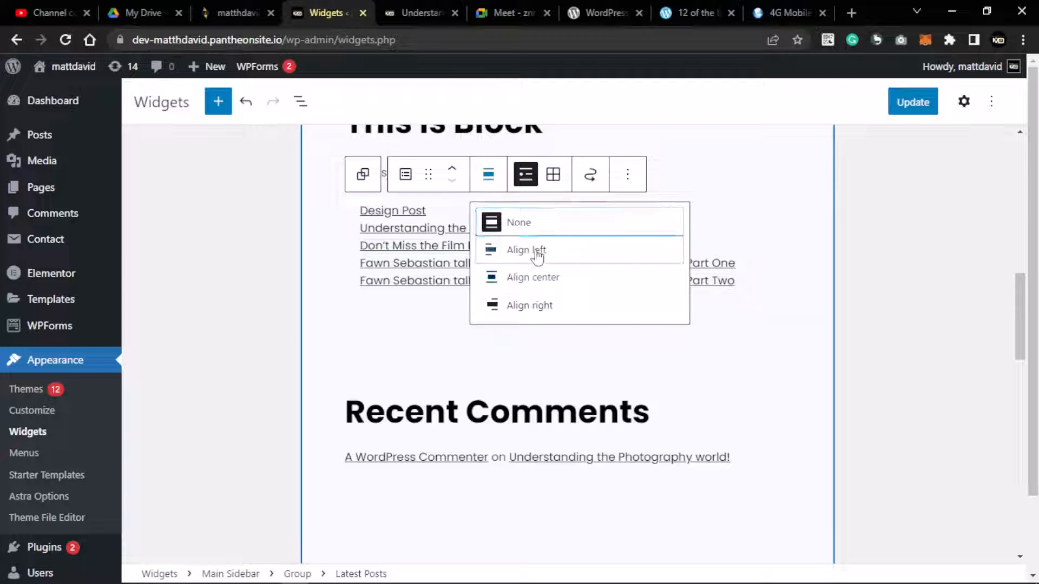
pyautogui.click(536, 253)
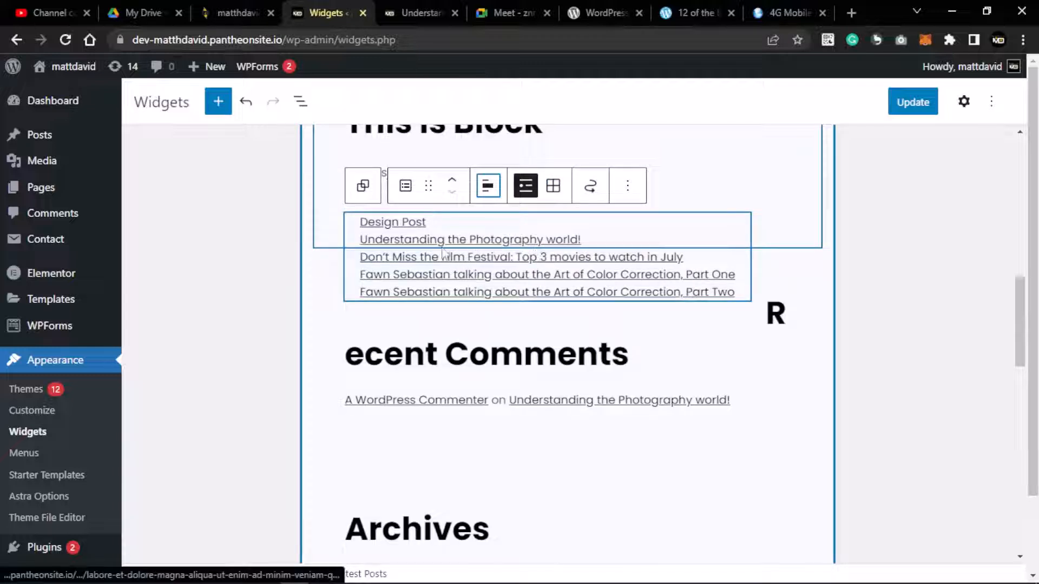
pyautogui.click(488, 185)
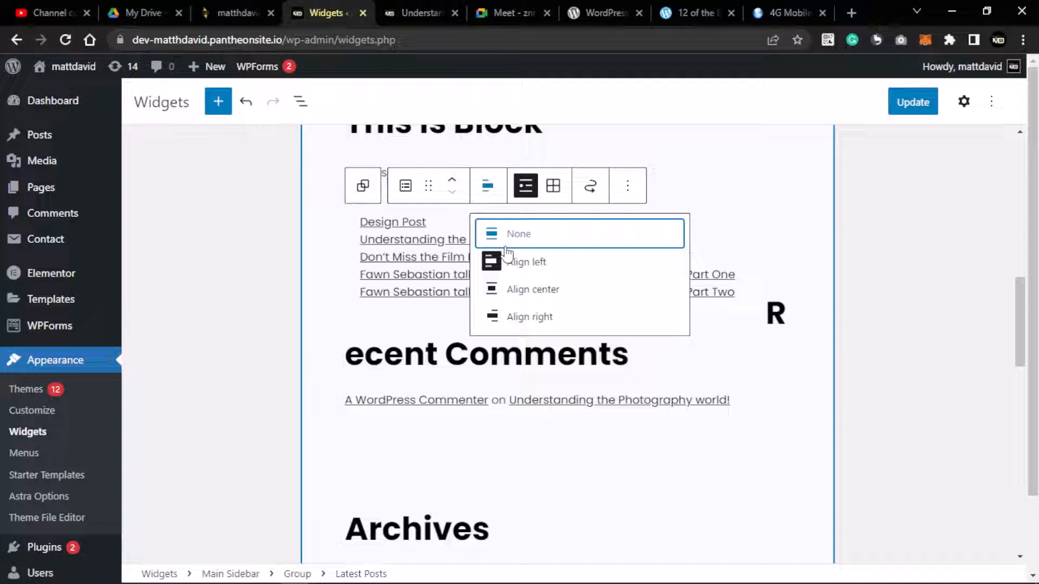
pyautogui.click(519, 288)
pyautogui.click(492, 187)
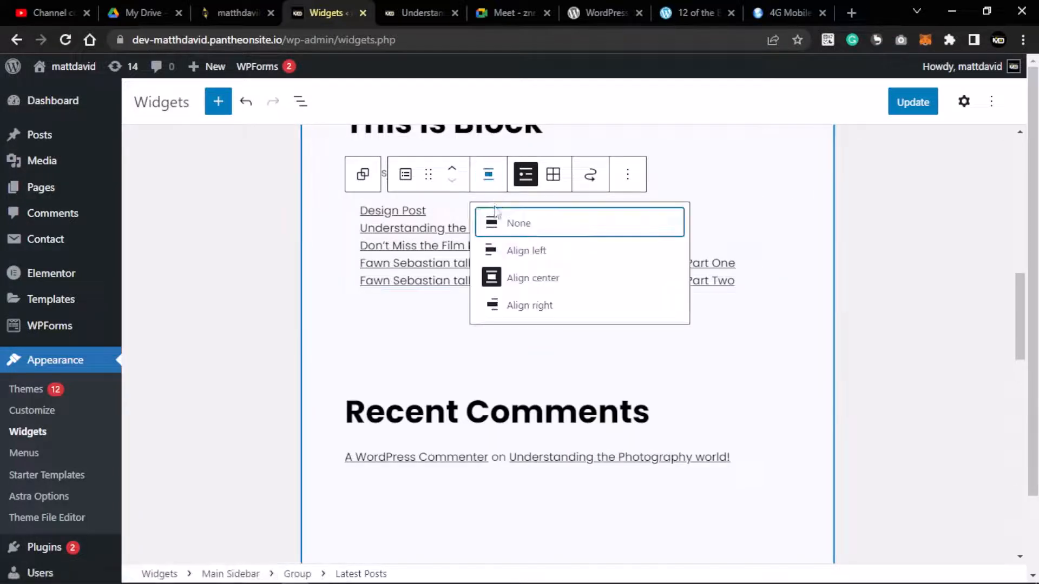
pyautogui.click(527, 303)
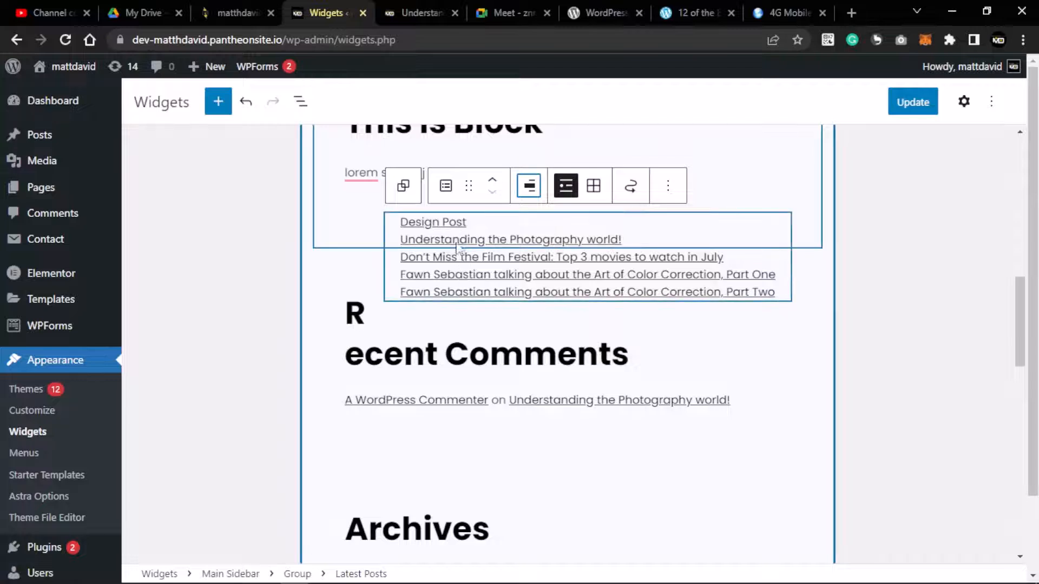
pyautogui.click(529, 186)
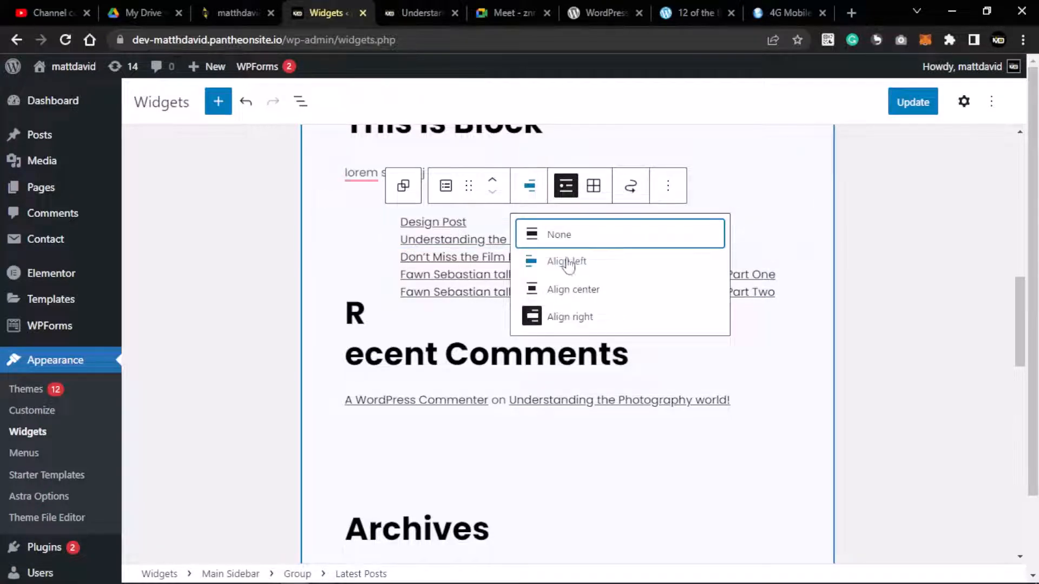
pyautogui.click(520, 231)
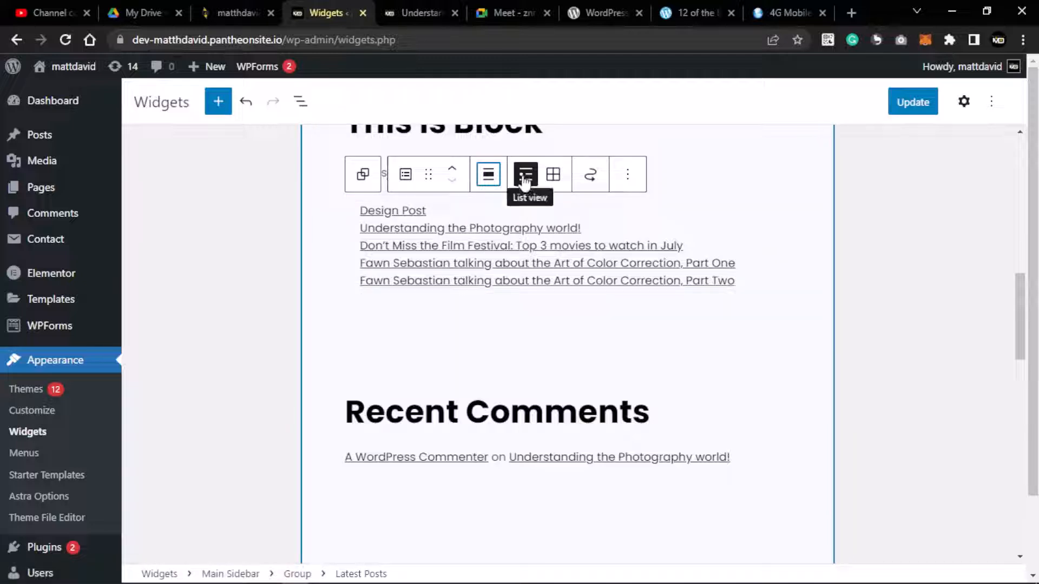
# Try the grid view on the new Latest Posts block and switch it back to list view
pyautogui.click(552, 173)
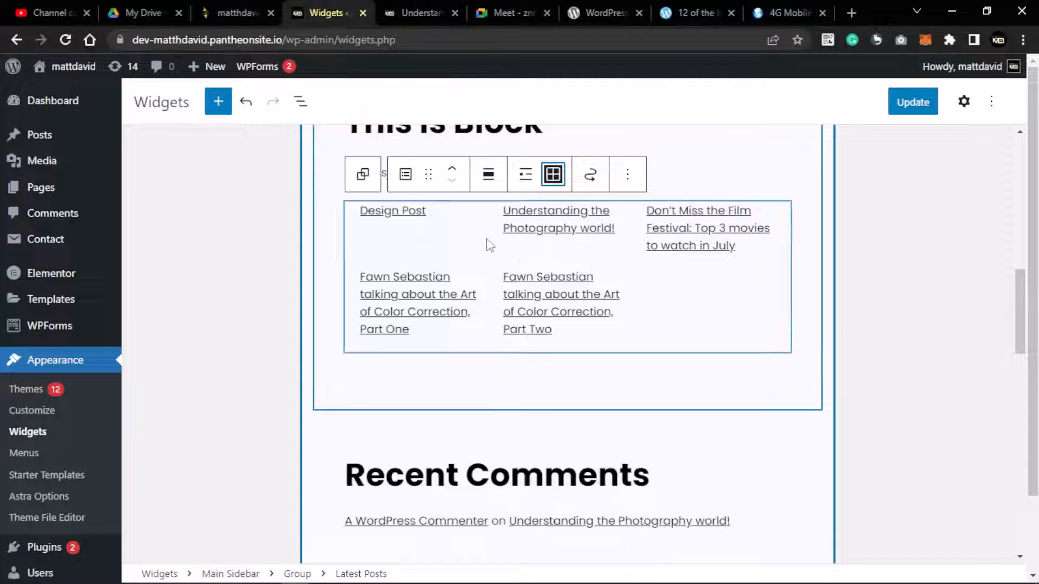
pyautogui.click(523, 178)
# Review the Main Sidebar's widgets from the Read More button down to the Categories list
pyautogui.scroll(4, 572, 244)
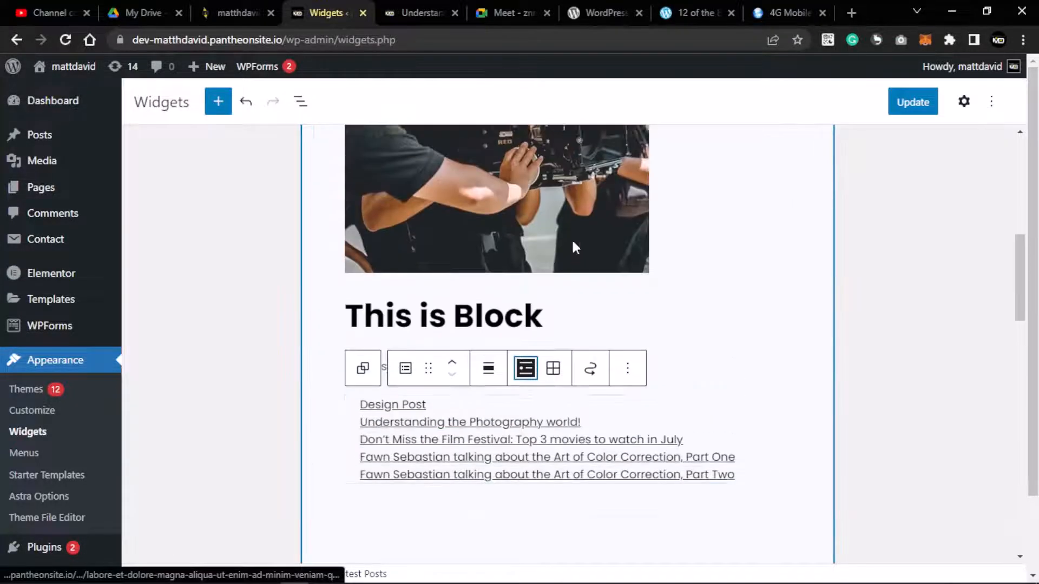
pyautogui.scroll(-15, 572, 247)
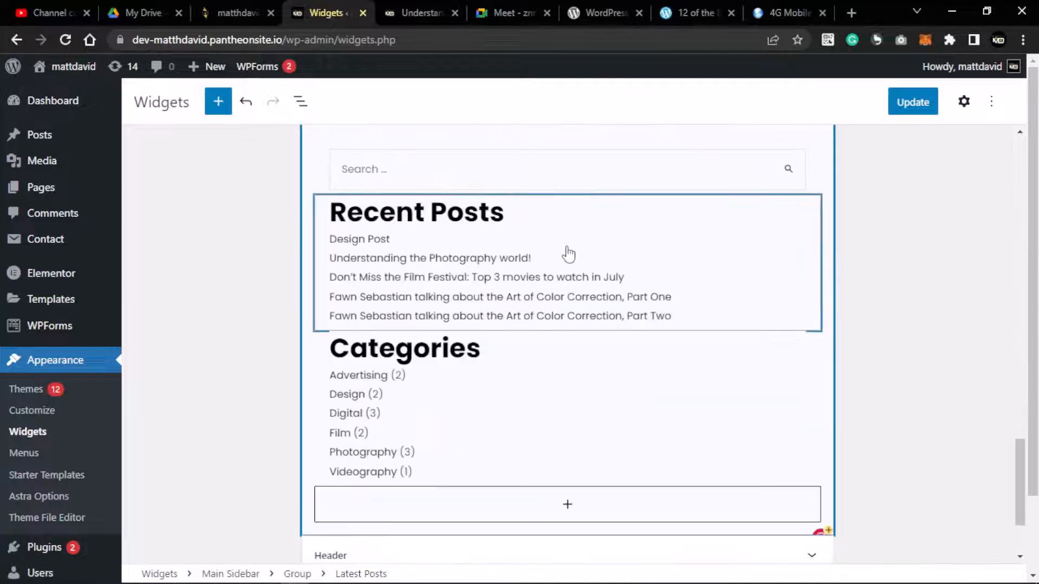
pyautogui.scroll(-3, 567, 253)
pyautogui.scroll(10, 565, 249)
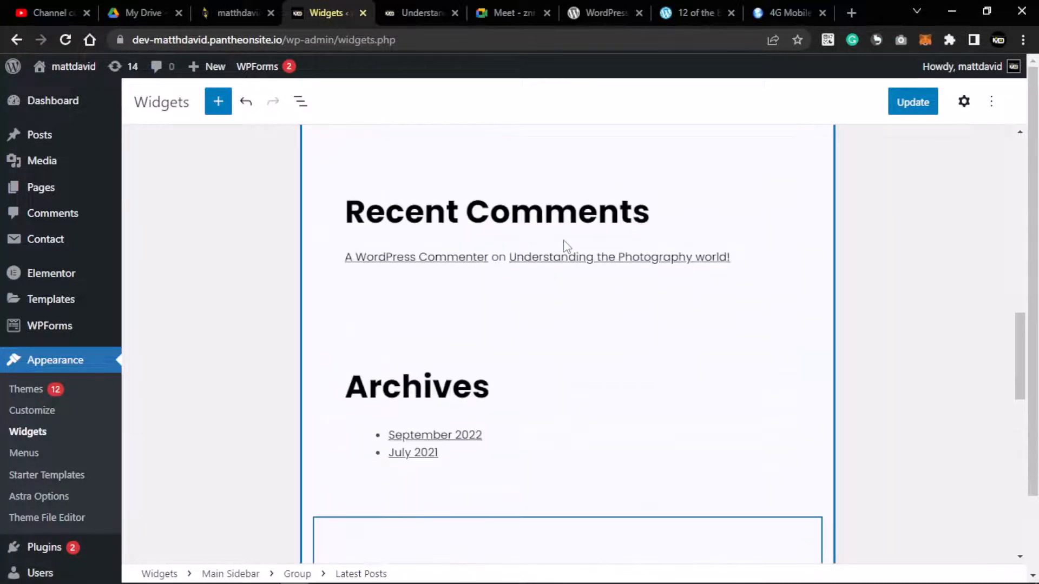
pyautogui.scroll(8, 565, 246)
pyautogui.scroll(-2, 577, 257)
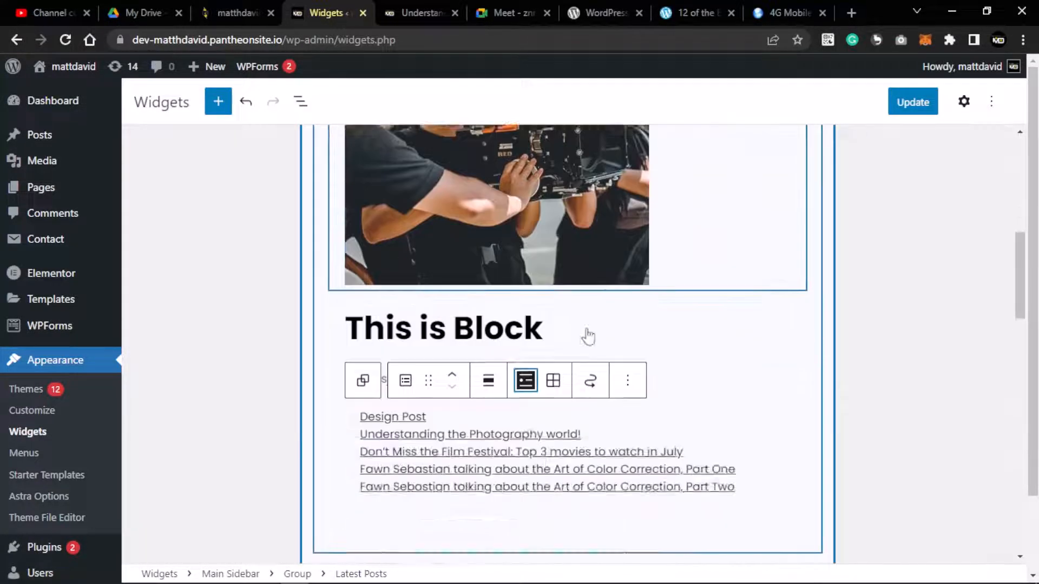
pyautogui.scroll(5, 588, 336)
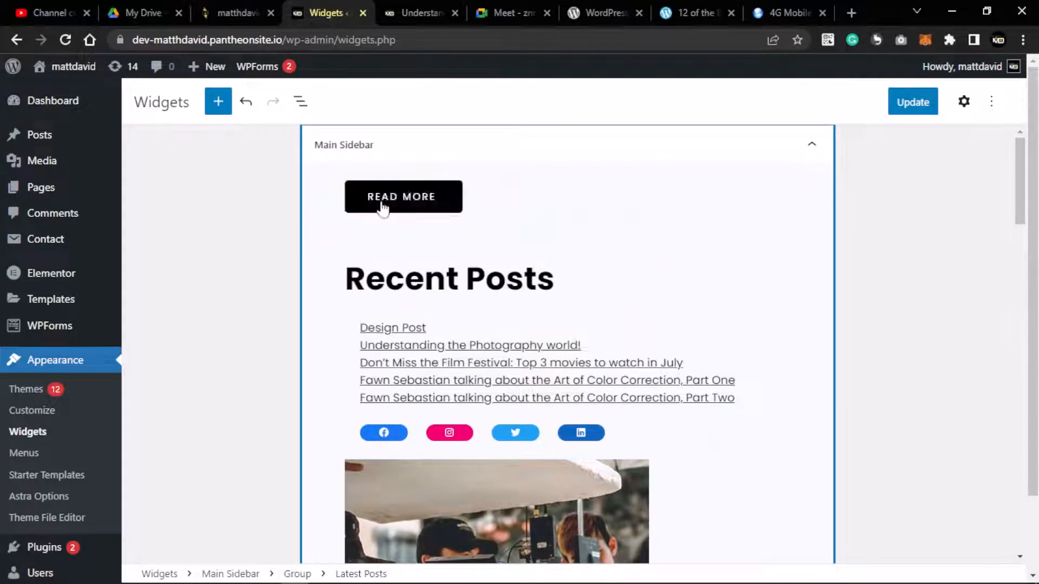
pyautogui.scroll(-5, 580, 341)
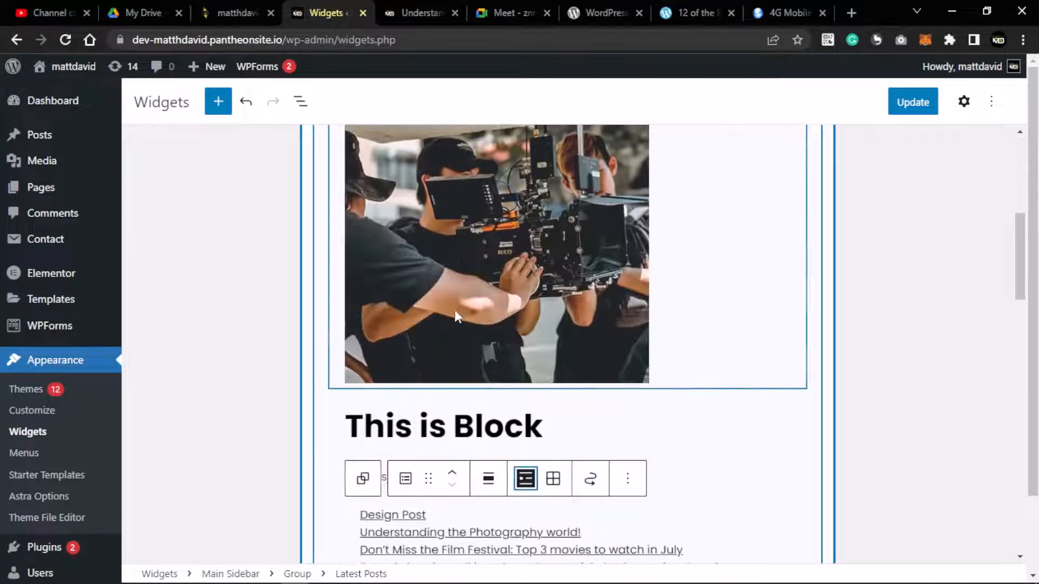
pyautogui.scroll(4, 537, 307)
pyautogui.scroll(2, 433, 195)
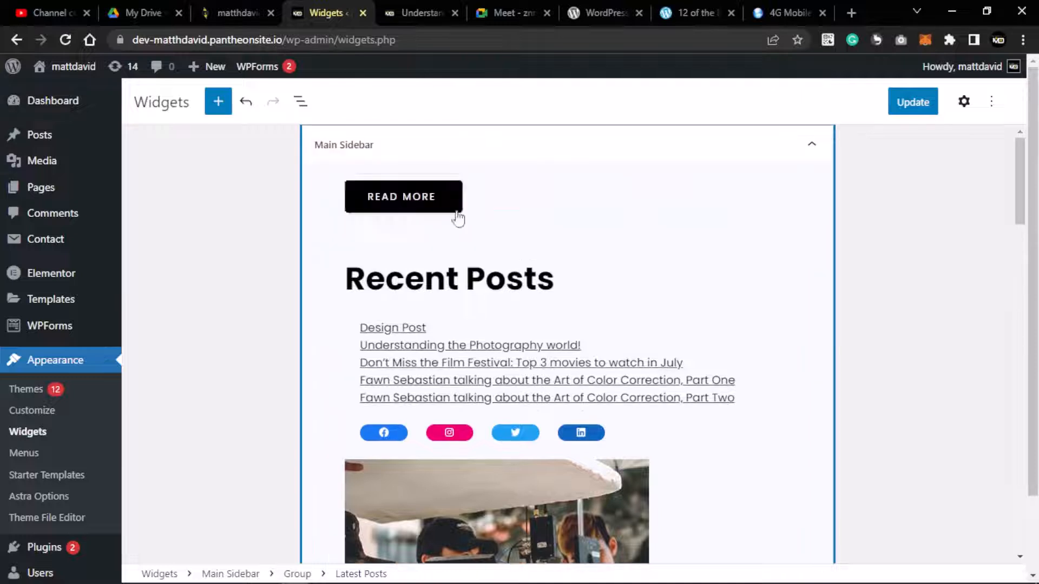
# Inspect the Read More button's style choices and select the Buttons block that contains it
pyautogui.click(450, 208)
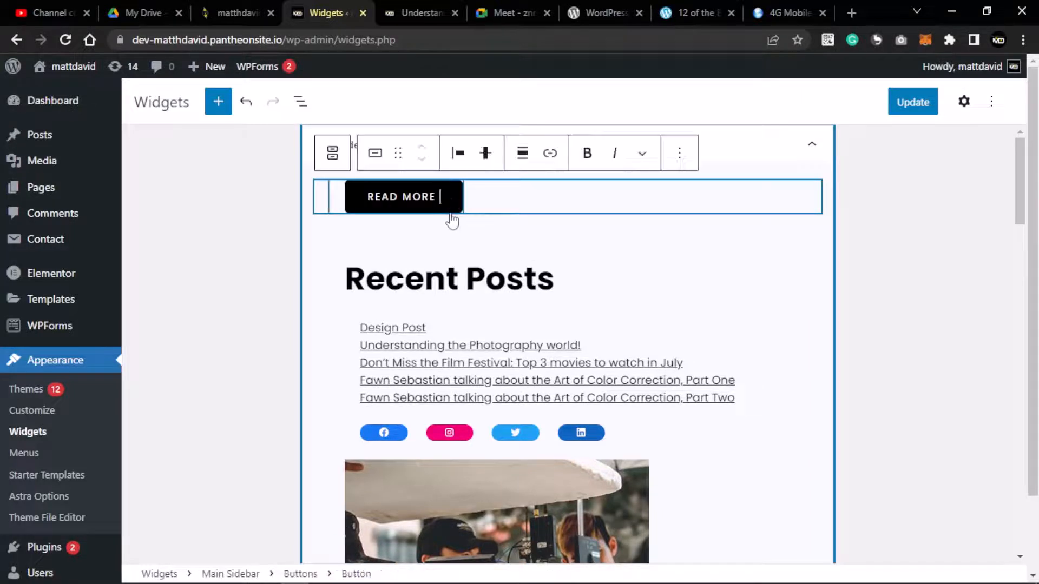
pyautogui.click(379, 157)
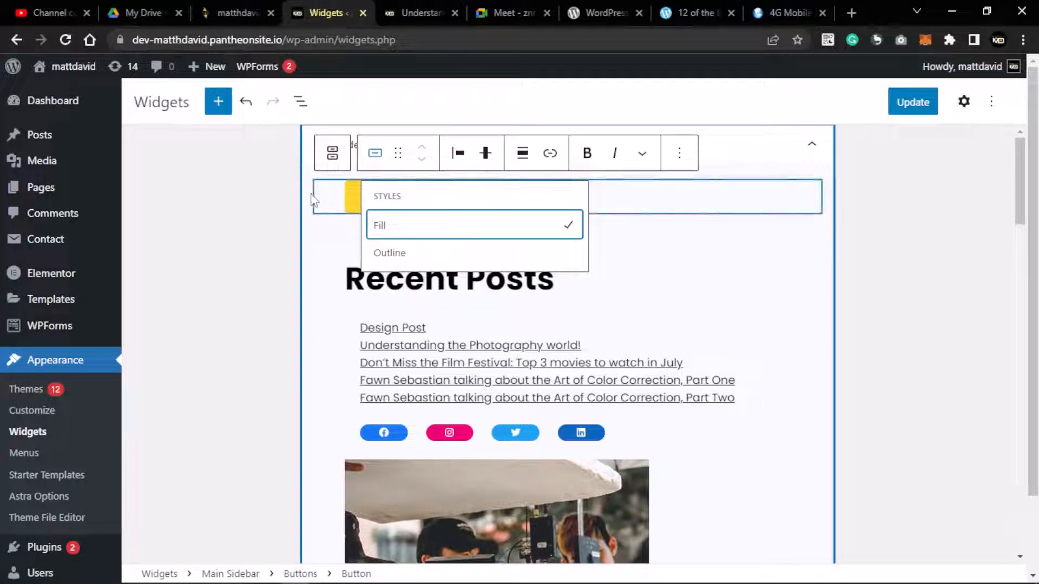
pyautogui.click(602, 193)
pyautogui.click(663, 204)
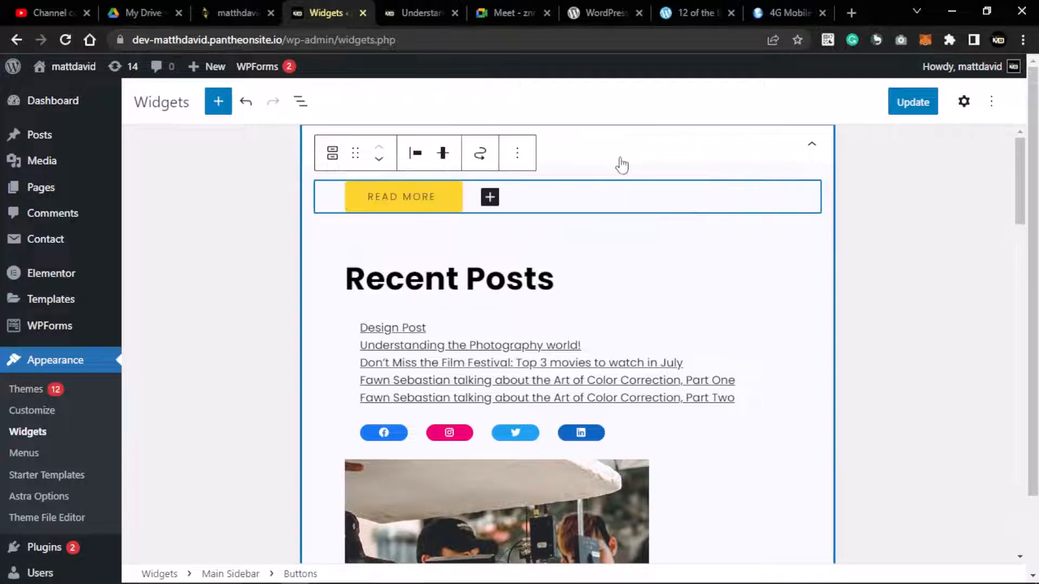
# Show the Read More button's block settings and examine its style, width, color, typography, padding and border options
pyautogui.click(434, 203)
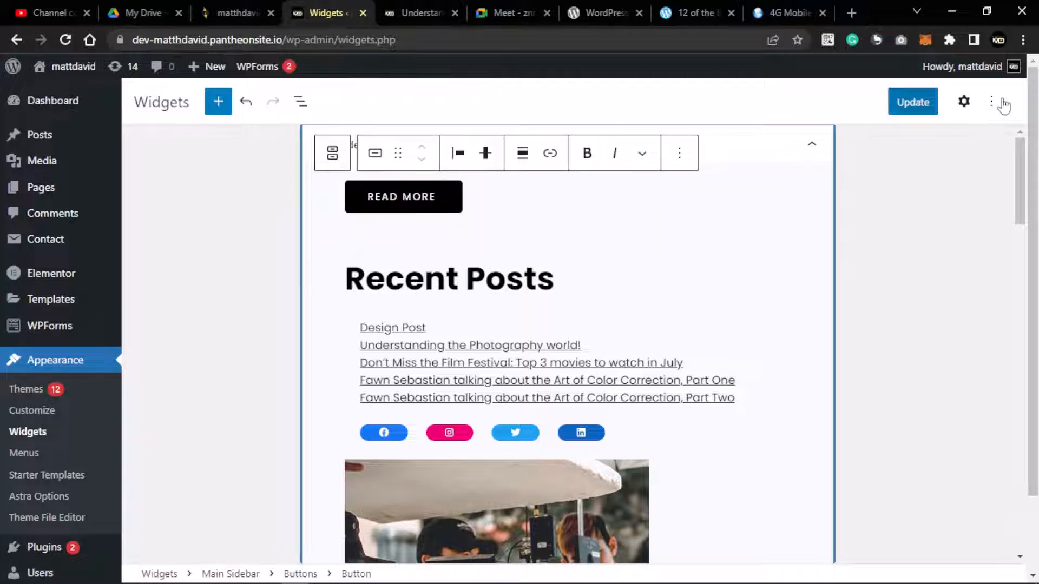
pyautogui.click(961, 108)
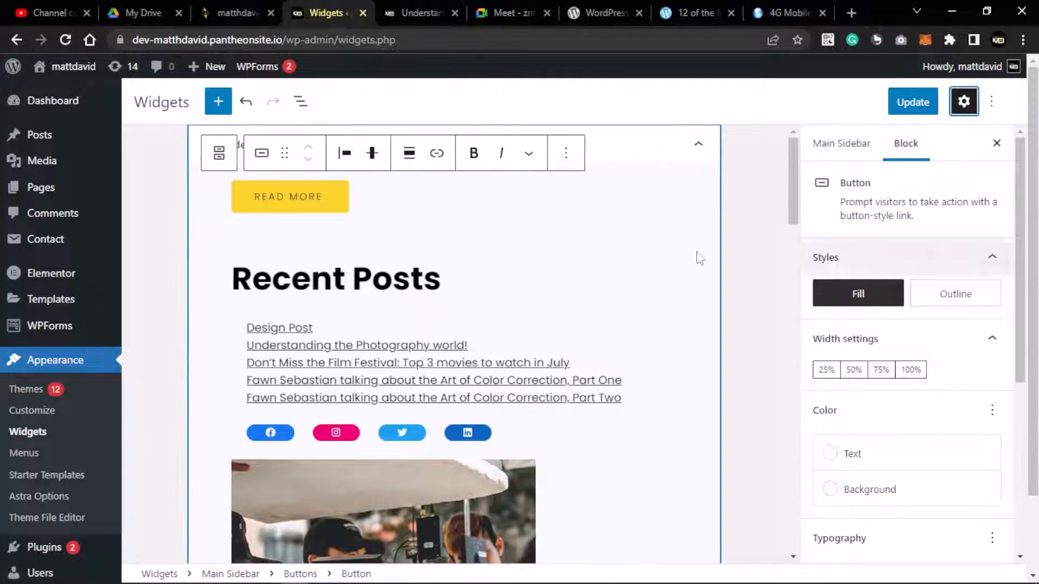
pyautogui.click(298, 197)
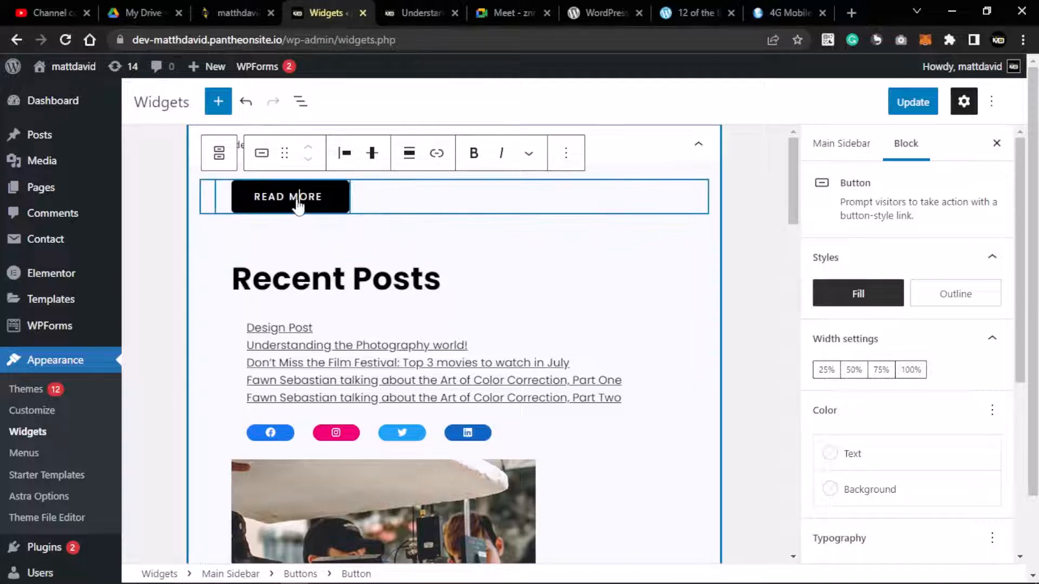
pyautogui.scroll(-5, 1006, 318)
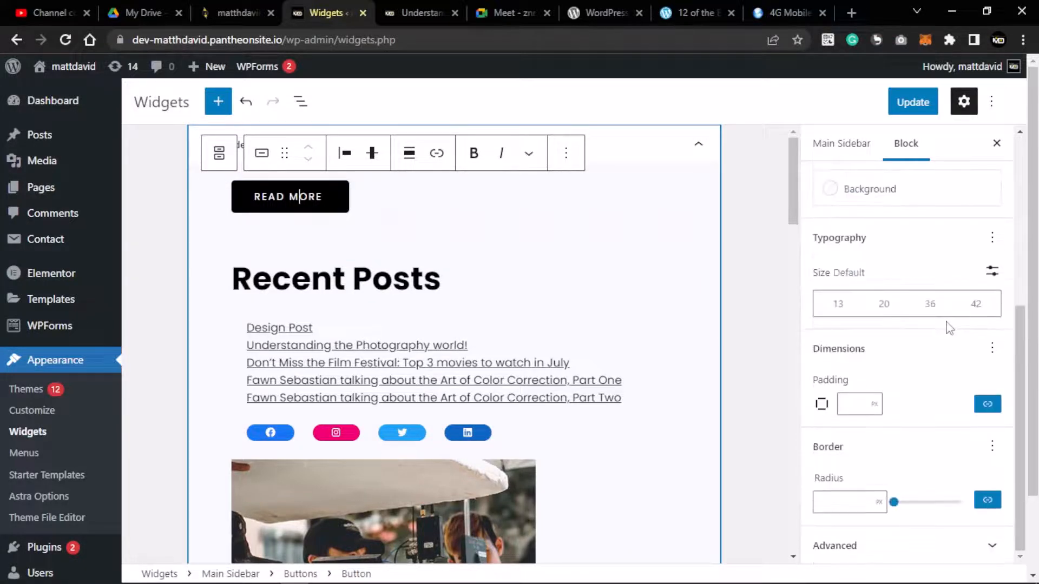
pyautogui.scroll(-2, 950, 327)
pyautogui.scroll(5, 949, 328)
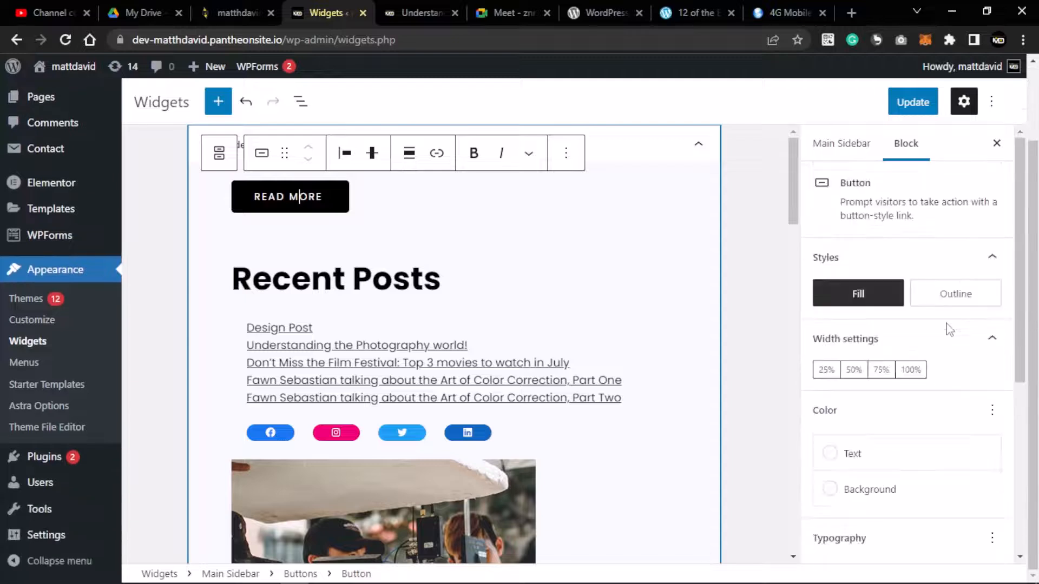
pyautogui.scroll(-1, 865, 259)
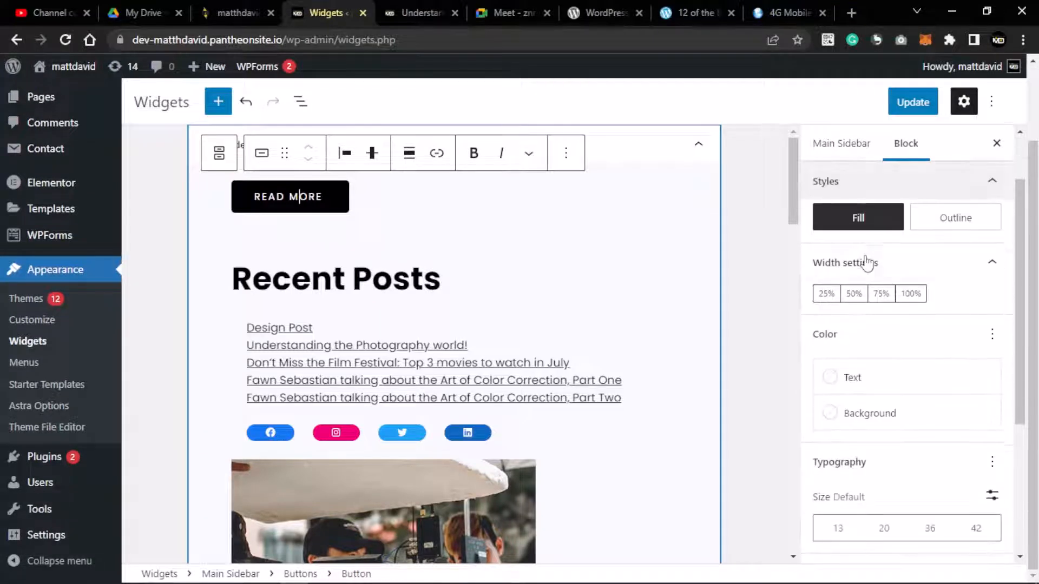
# Review the Read More button's block settings, collapsing the style choices and keeping the width options expanded
pyautogui.scroll(2, 866, 262)
pyautogui.scroll(-4, 866, 264)
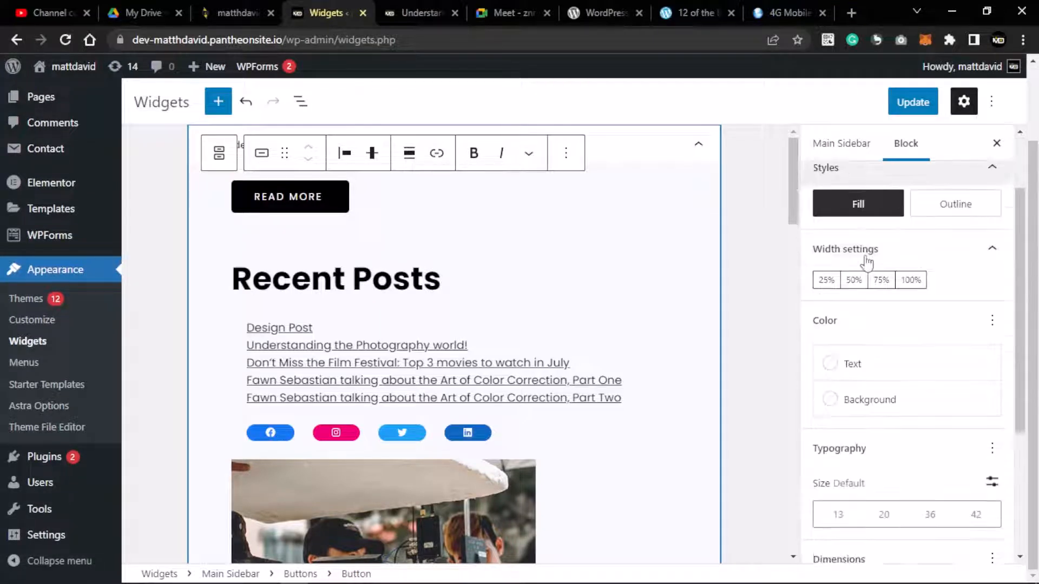
pyautogui.scroll(-1, 866, 264)
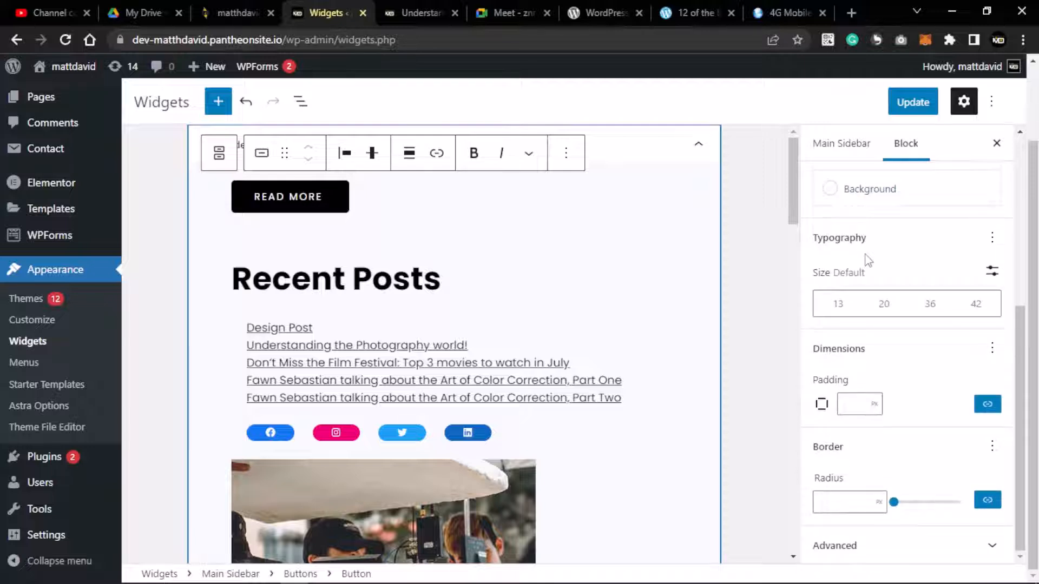
pyautogui.scroll(6, 866, 261)
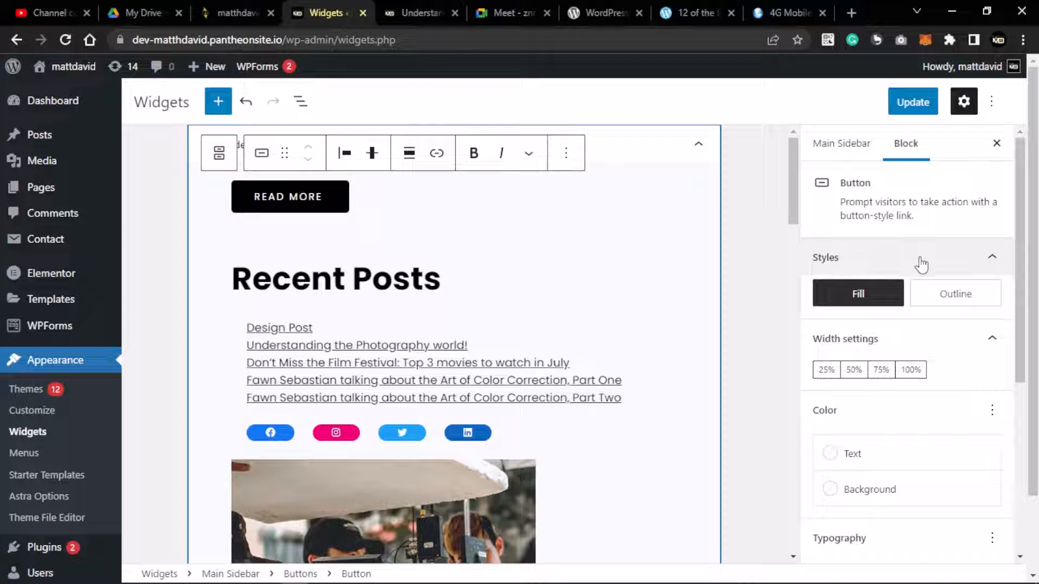
pyautogui.click(987, 260)
pyautogui.click(997, 296)
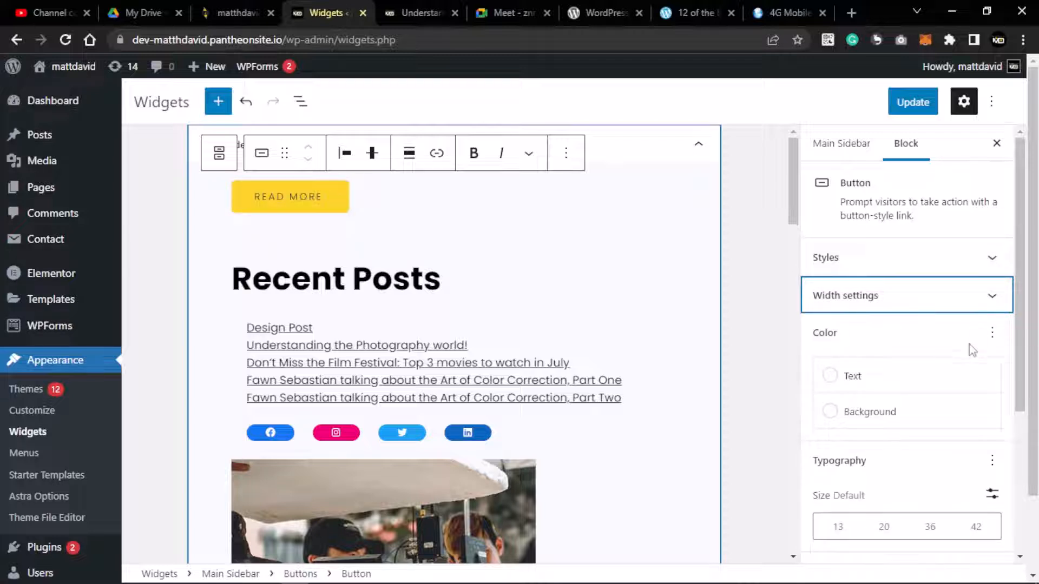
pyautogui.scroll(-3, 972, 350)
pyautogui.scroll(3, 981, 286)
pyautogui.click(978, 303)
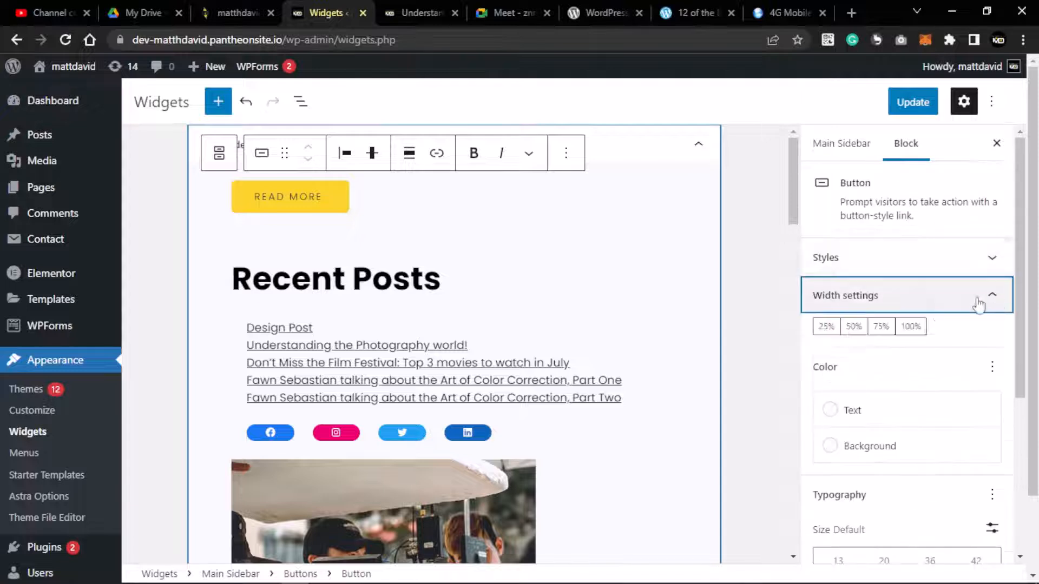
pyautogui.scroll(-5, 965, 354)
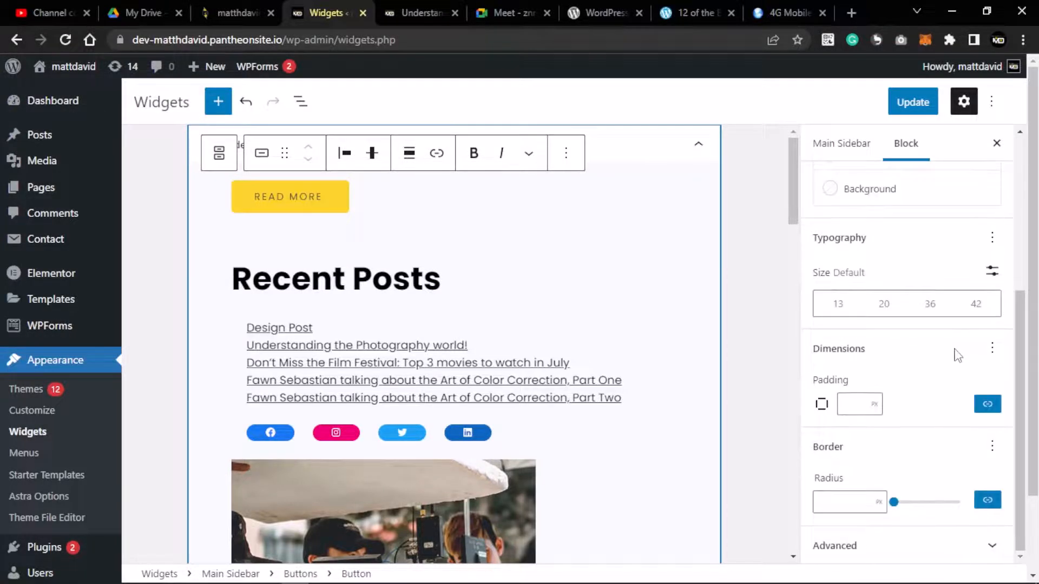
pyautogui.scroll(-2, 954, 352)
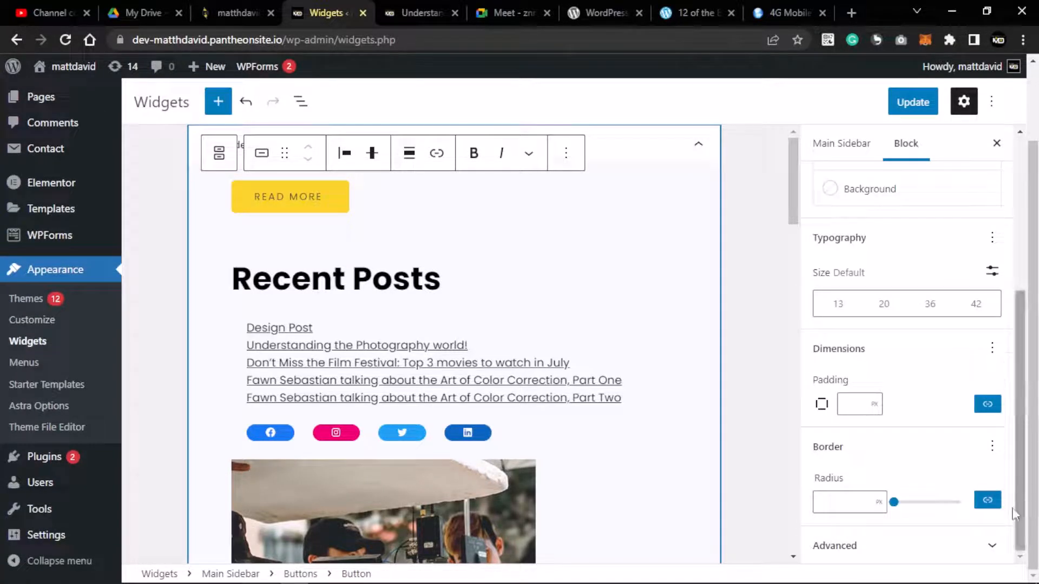
# Expand the Read More button's advanced settings and examine the link rel, HTML anchor and additional CSS class fields
pyautogui.click(992, 545)
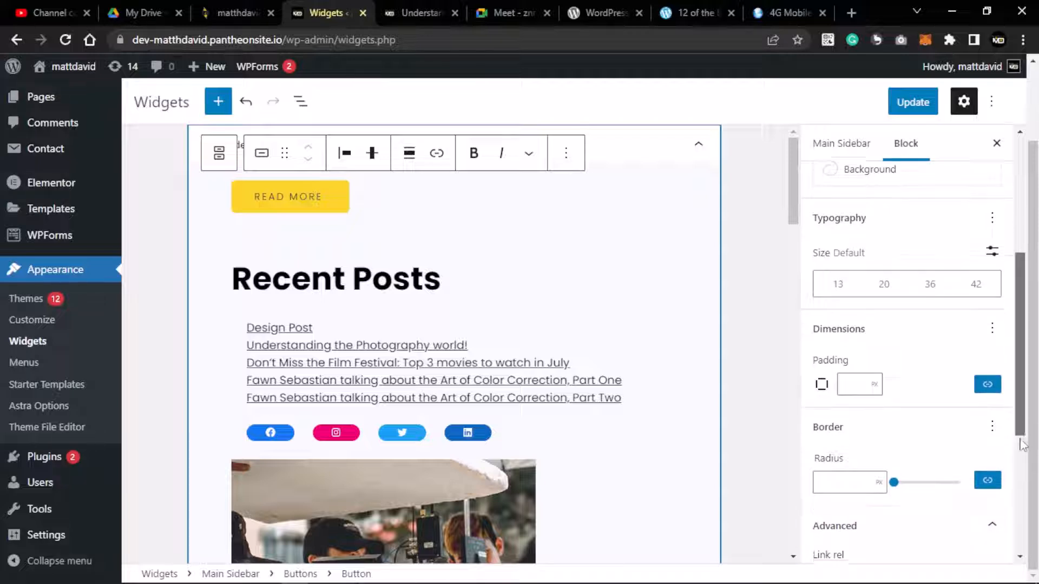
pyautogui.moveTo(1026, 452); pyautogui.dragTo(1023, 547)
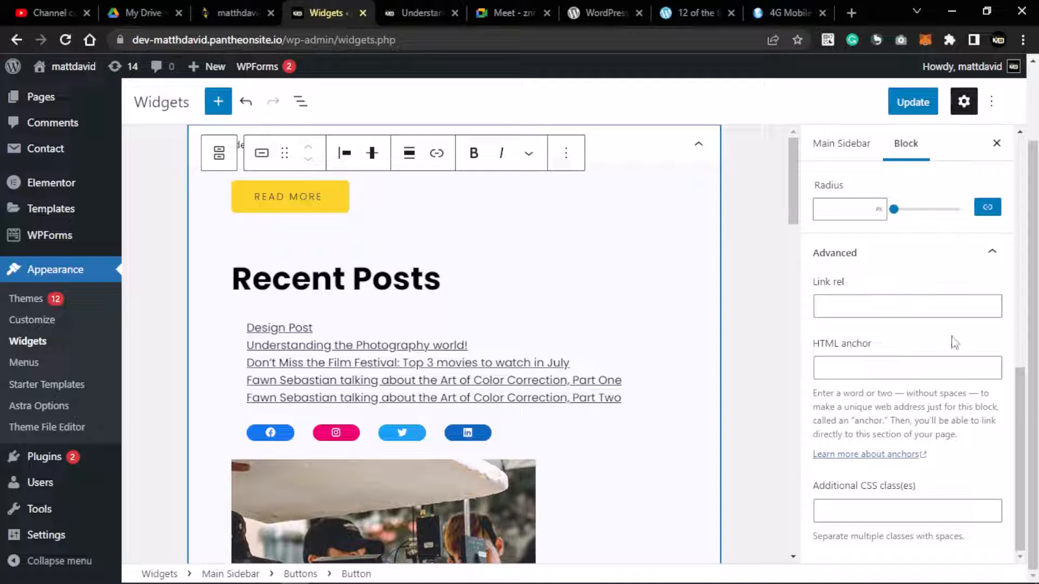
pyautogui.scroll(3, 865, 351)
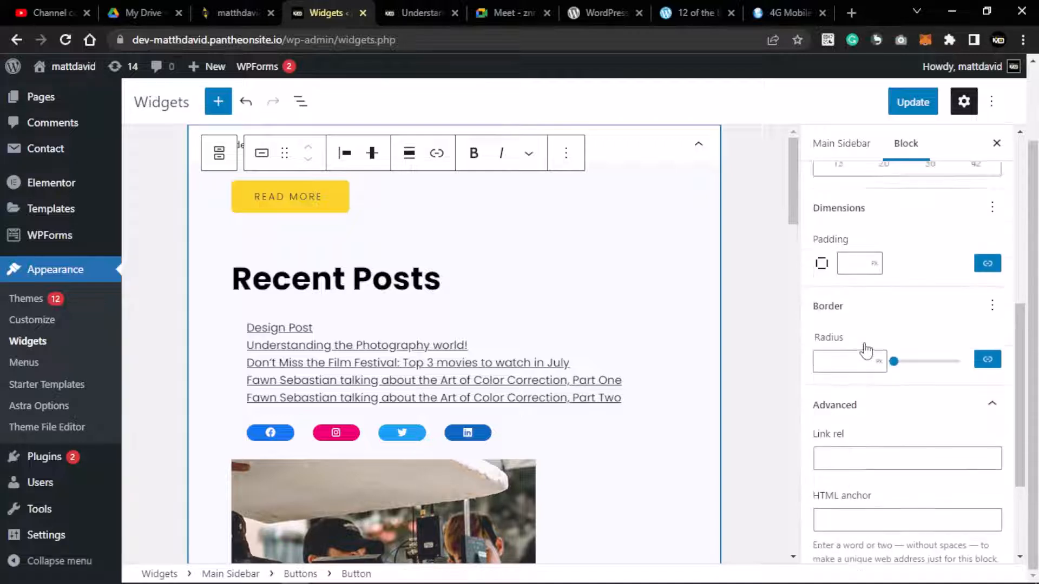
pyautogui.scroll(-3, 862, 348)
pyautogui.click(852, 304)
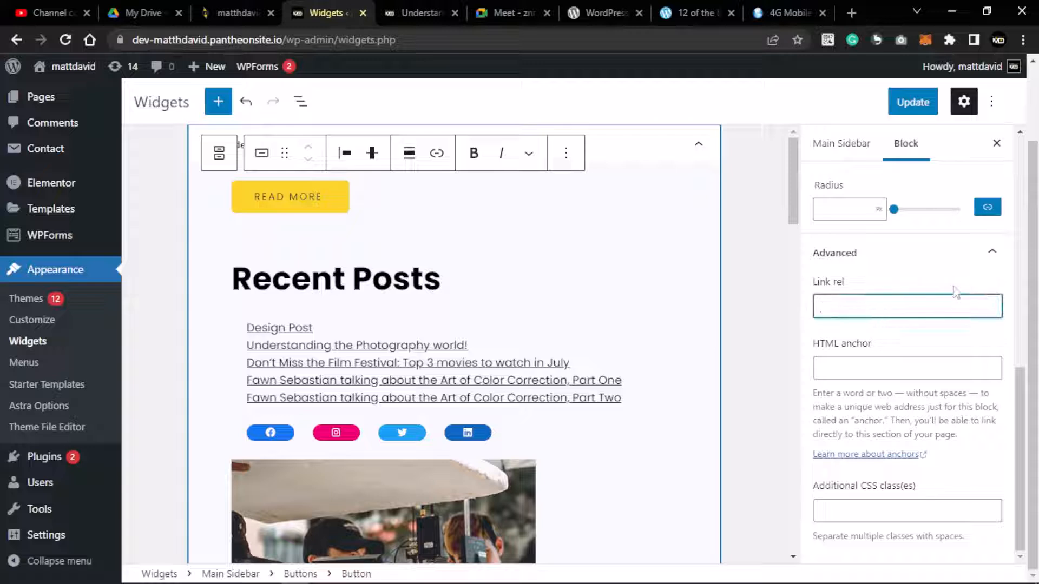
pyautogui.scroll(3, 896, 330)
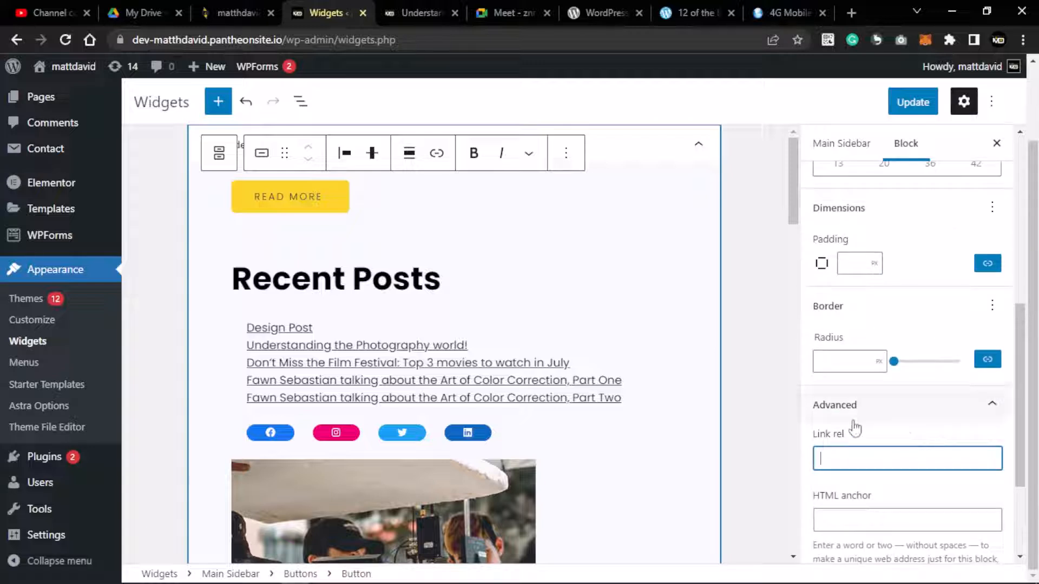
pyautogui.scroll(5, 909, 429)
pyautogui.scroll(-6, 901, 422)
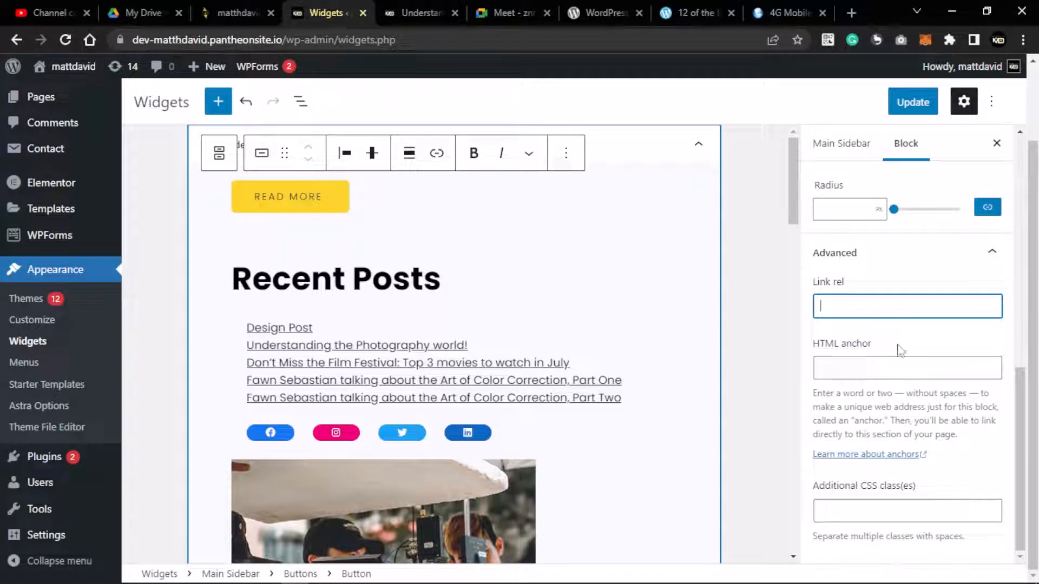
pyautogui.click(862, 376)
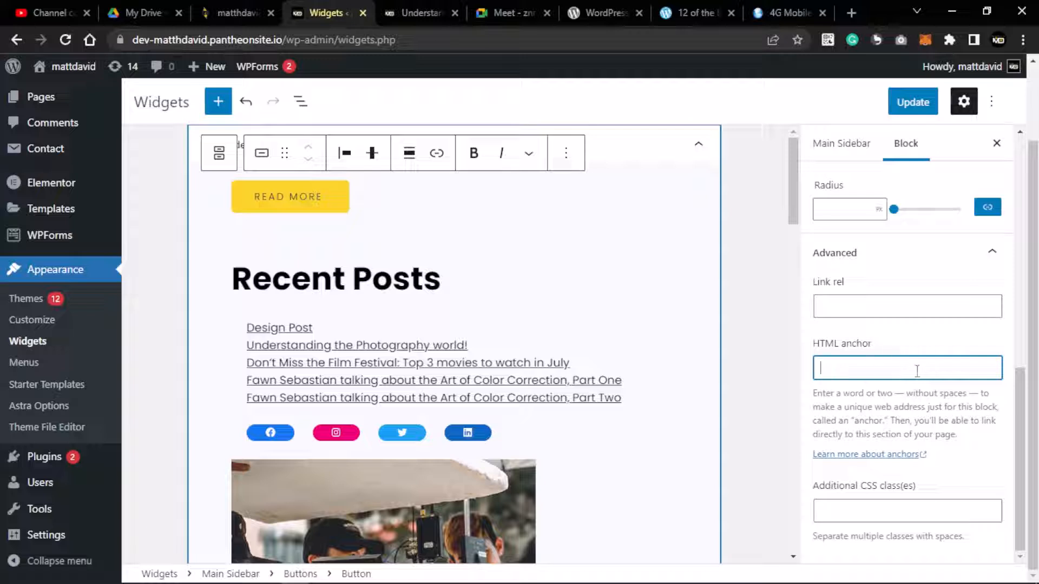
# Review the Read More button's width, color, typography, padding and border settings once more
pyautogui.scroll(1, 863, 366)
pyautogui.scroll(-1, 861, 371)
pyautogui.scroll(8, 882, 349)
pyautogui.scroll(-4, 886, 341)
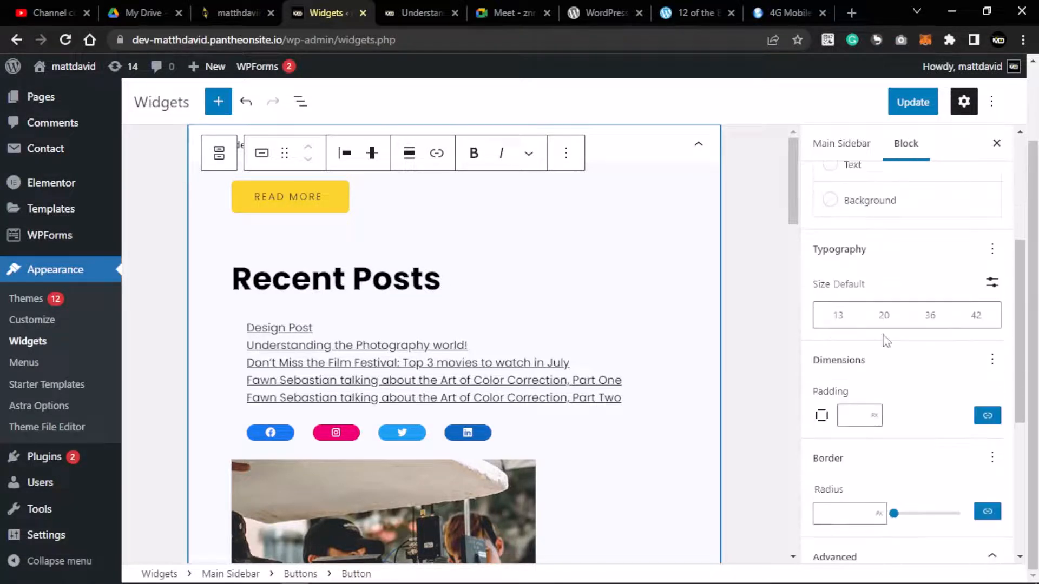
pyautogui.scroll(5, 885, 341)
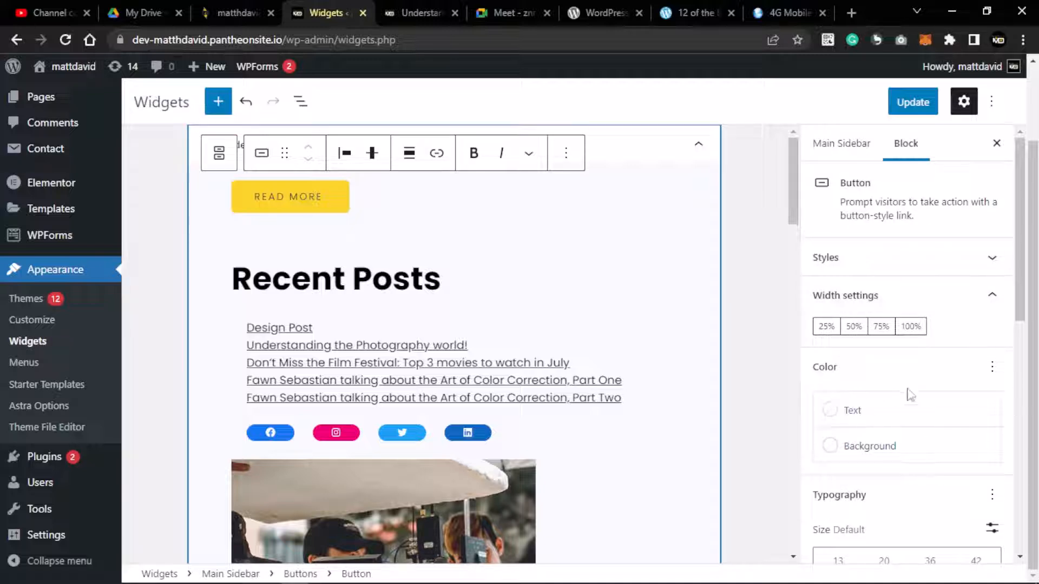
pyautogui.scroll(-4, 670, 364)
pyautogui.scroll(4, 614, 327)
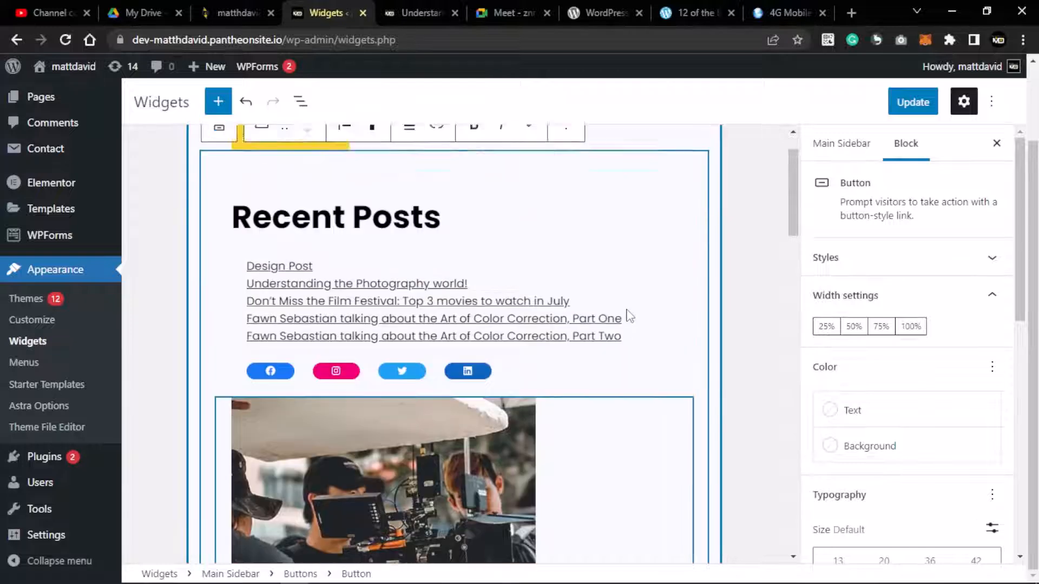
# Select the Recent Posts heading, examine its block settings, and hide and redisplay the settings panel
pyautogui.click(539, 280)
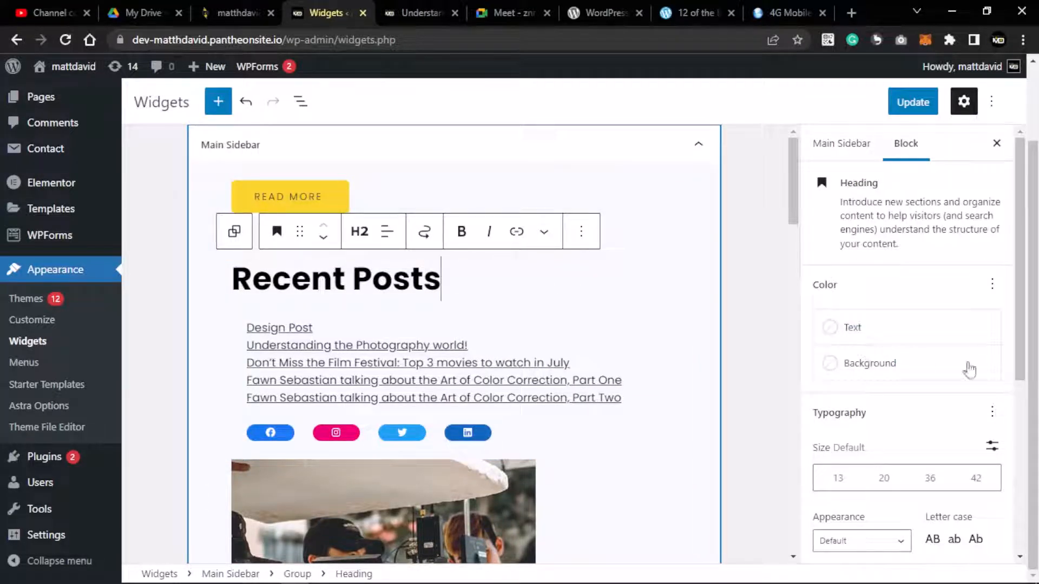
pyautogui.scroll(-5, 931, 390)
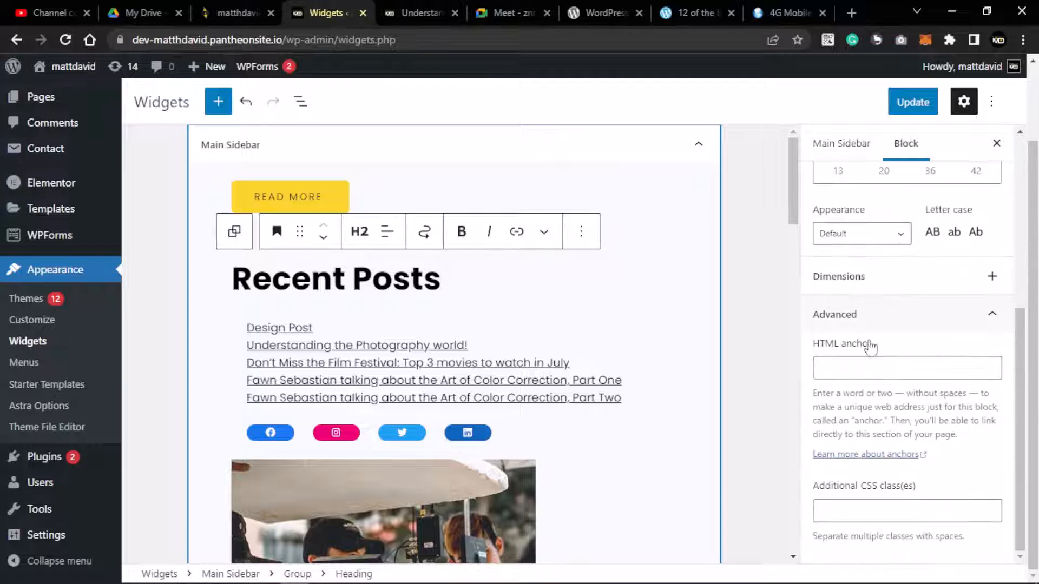
pyautogui.click(964, 103)
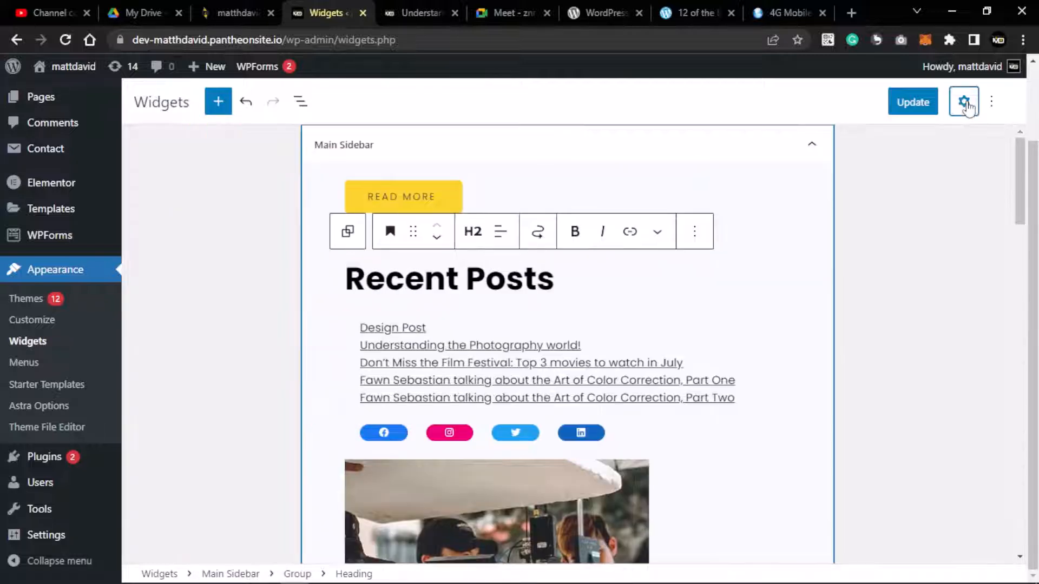
pyautogui.click(965, 103)
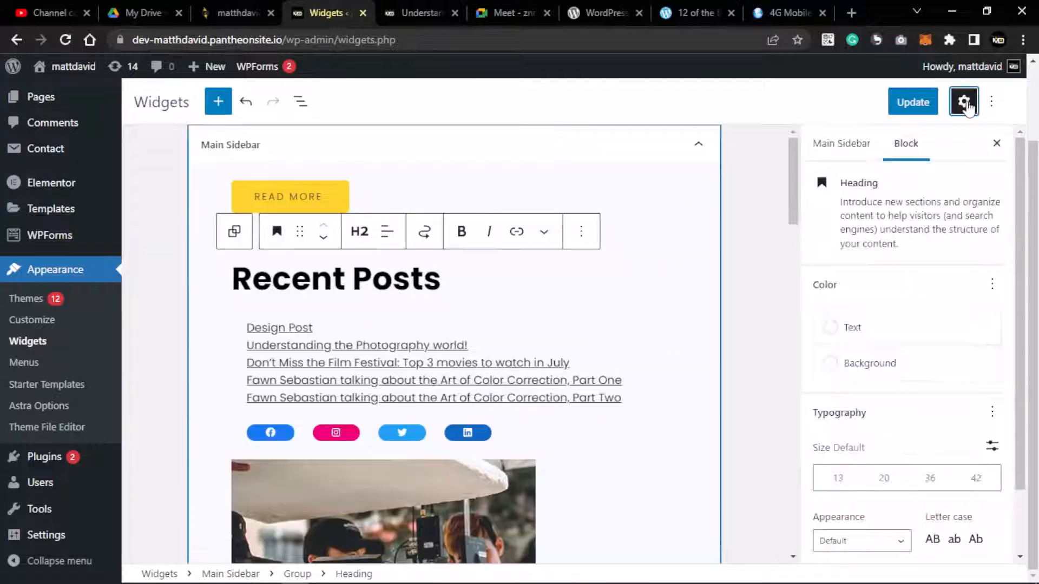
pyautogui.click(965, 103)
pyautogui.click(964, 103)
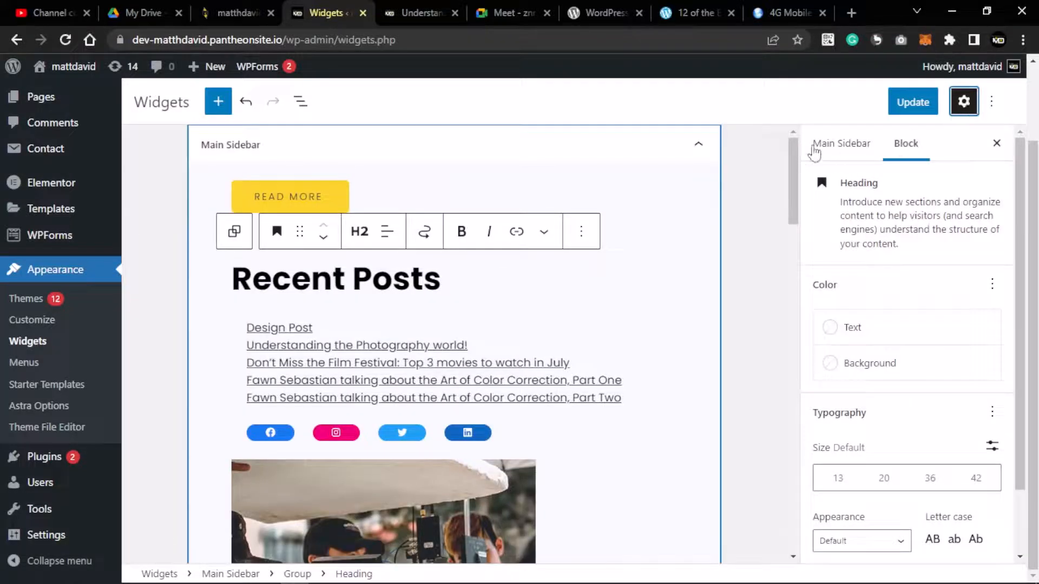
# Check the Main Sidebar's area settings and return to the heading's block settings
pyautogui.click(848, 145)
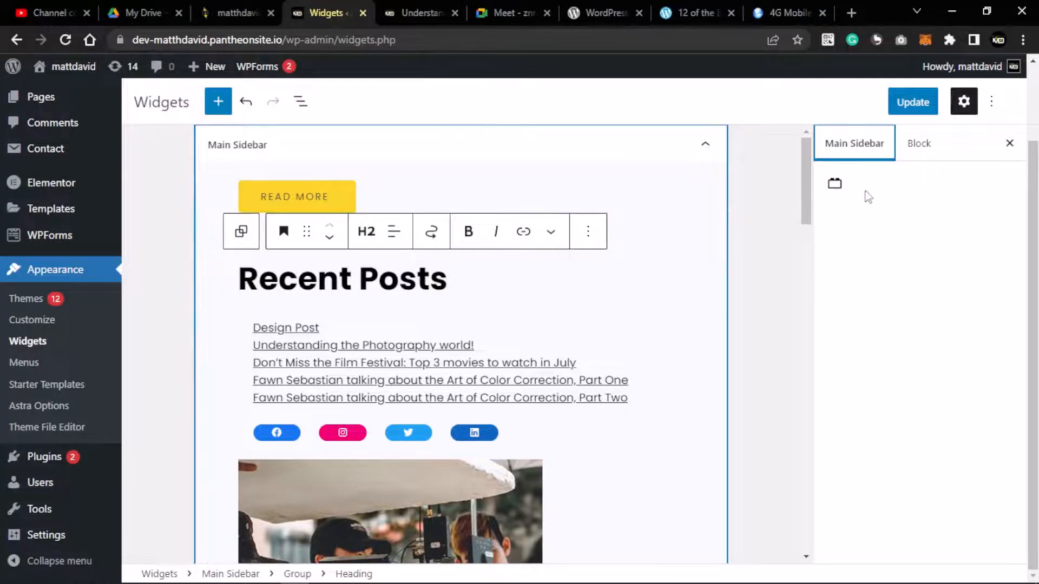
pyautogui.click(838, 242)
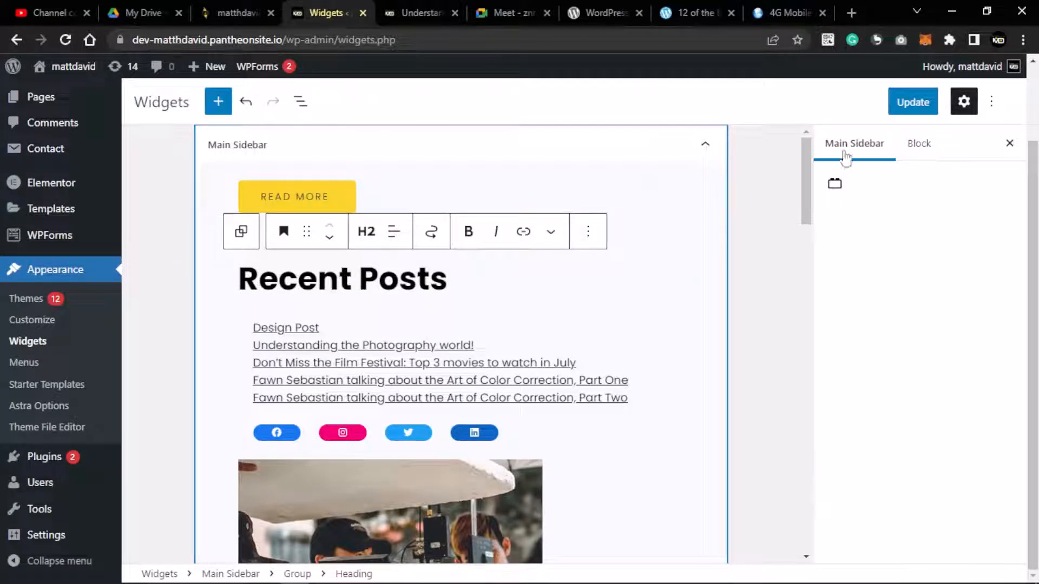
pyautogui.click(925, 144)
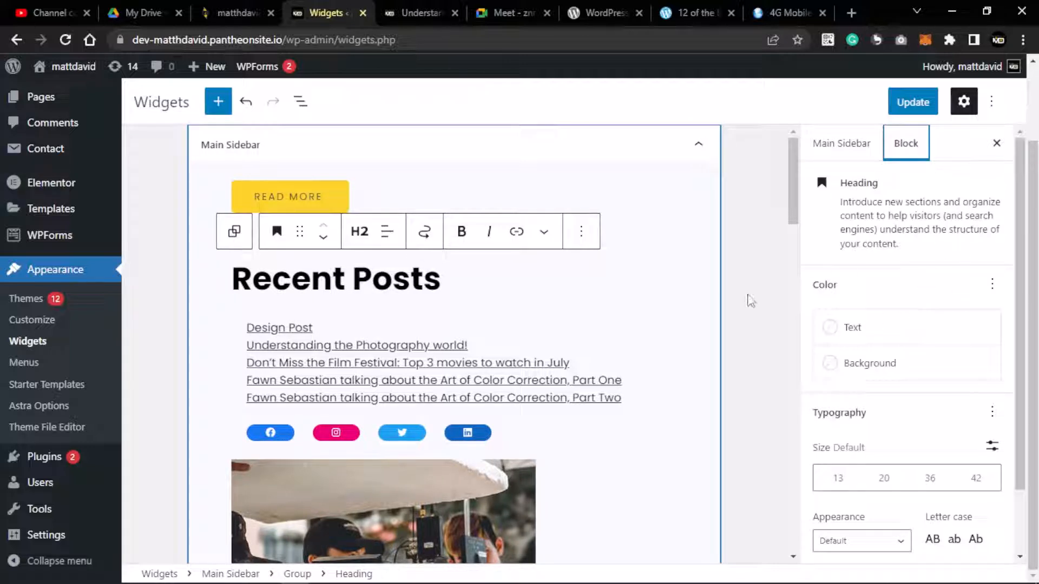
# Select the Latest Posts list under the Recent Posts heading and examine its post content, meta, featured image, sorting and filtering options
pyautogui.click(612, 359)
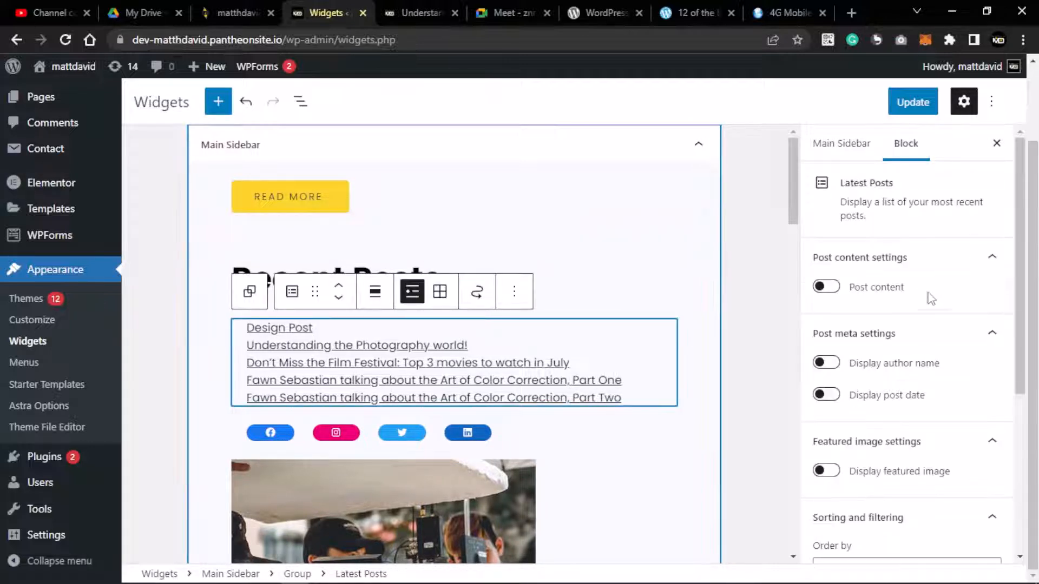
pyautogui.moveTo(1026, 236); pyautogui.dragTo(1016, 313)
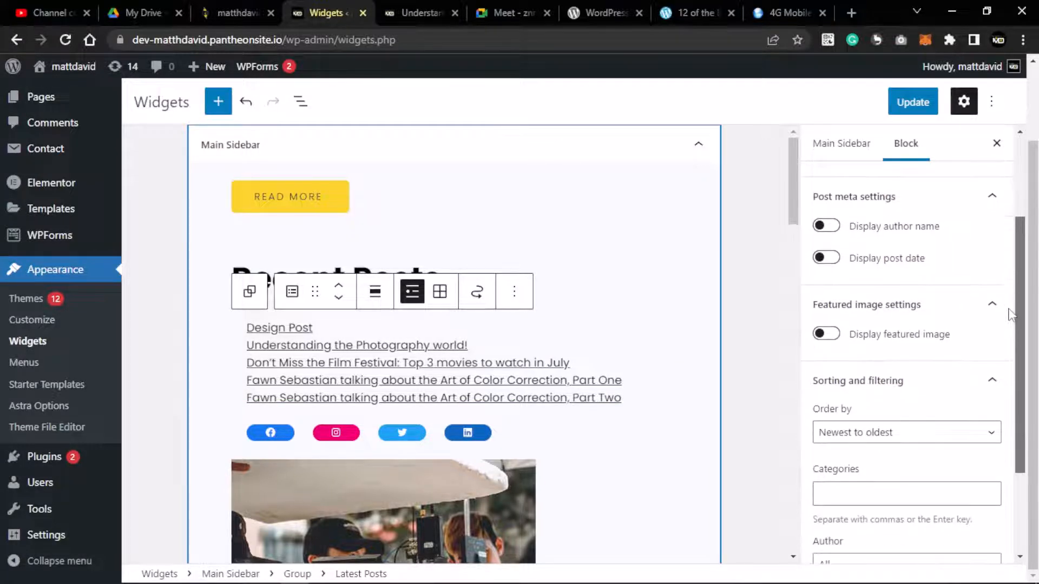
pyautogui.click(466, 347)
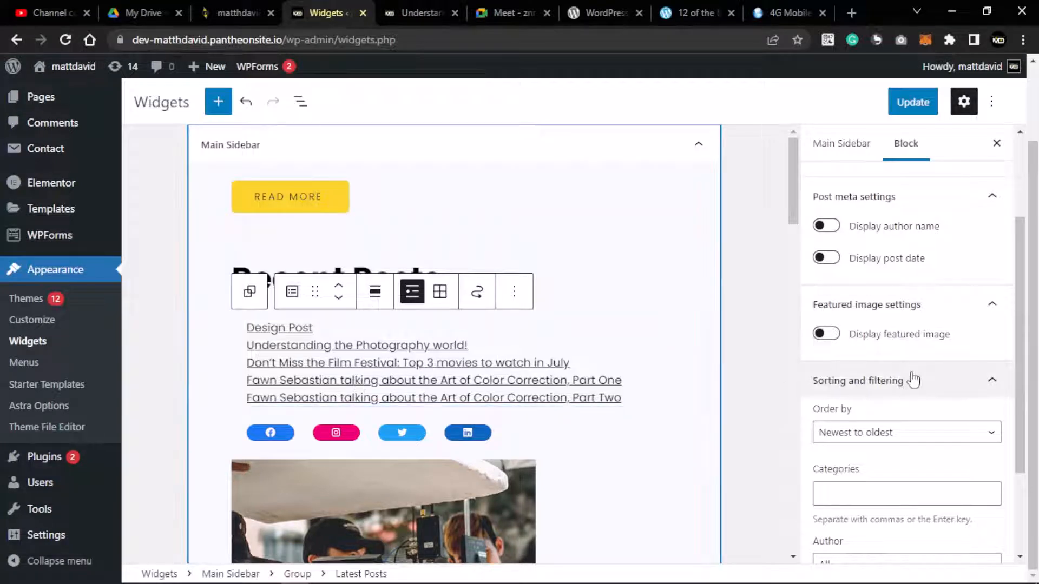
pyautogui.scroll(-3, 910, 373)
pyautogui.scroll(5, 910, 377)
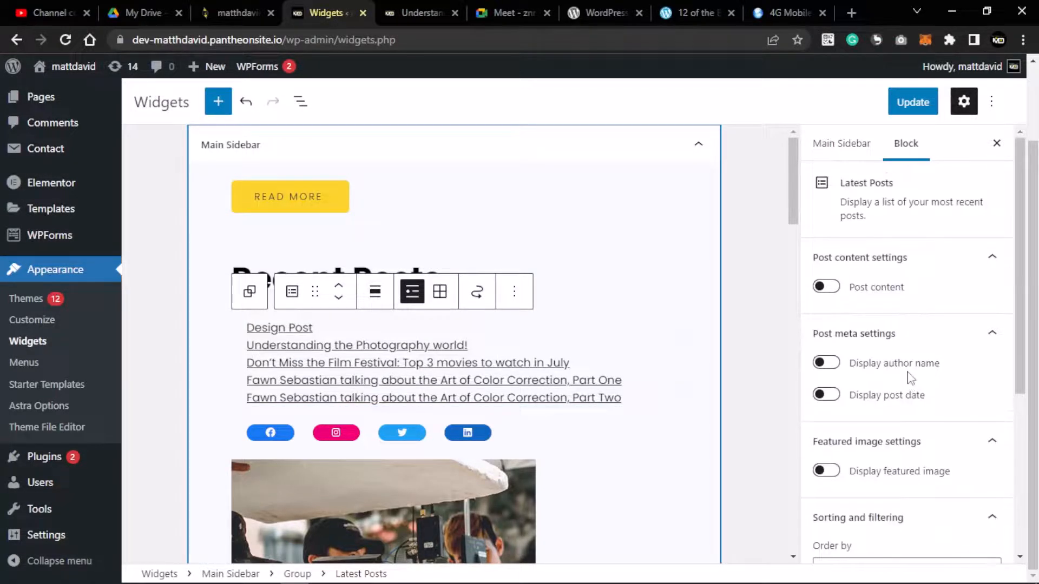
pyautogui.scroll(2, 902, 371)
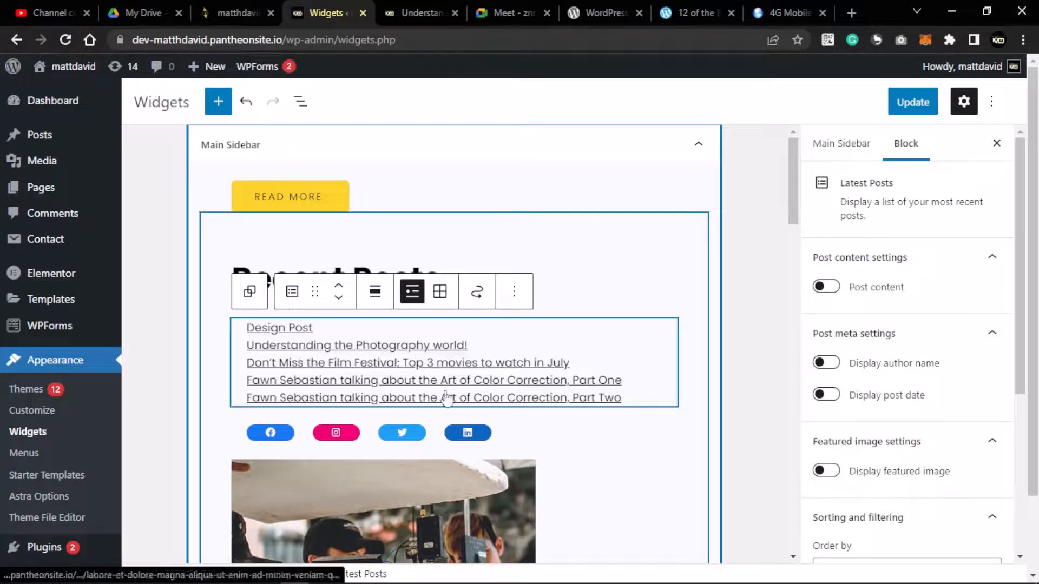
# Try showing the post content and the author names in the Latest Posts list, turning each option off again
pyautogui.click(827, 287)
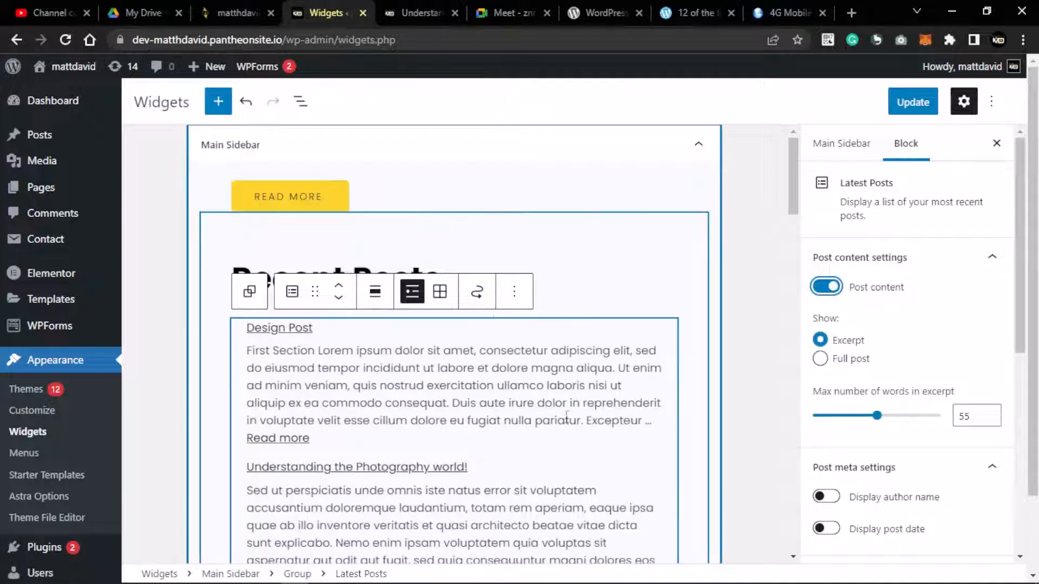
pyautogui.click(827, 287)
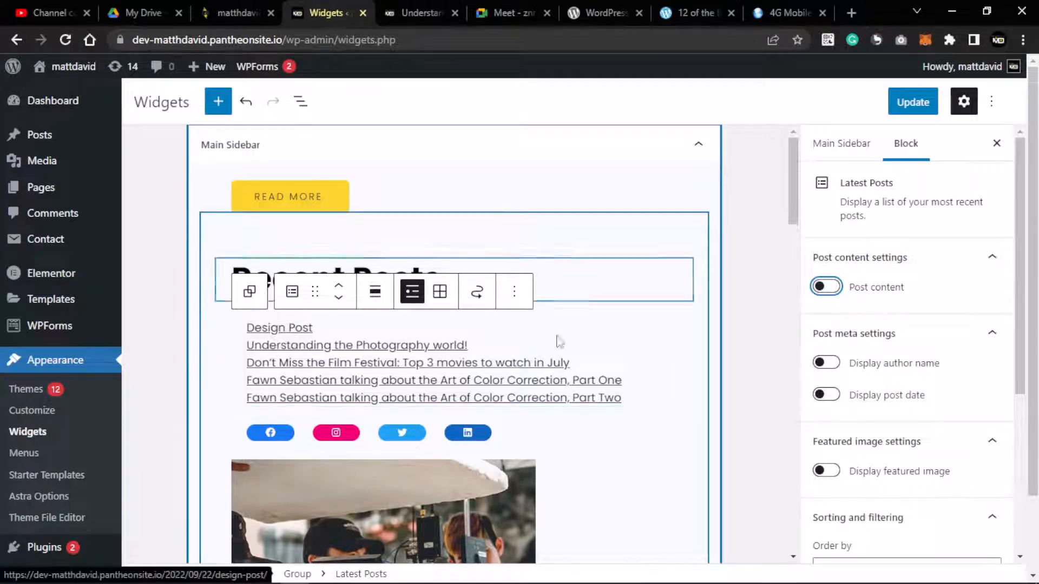
pyautogui.scroll(-1, 891, 360)
pyautogui.scroll(-4, 890, 360)
pyautogui.scroll(4, 830, 329)
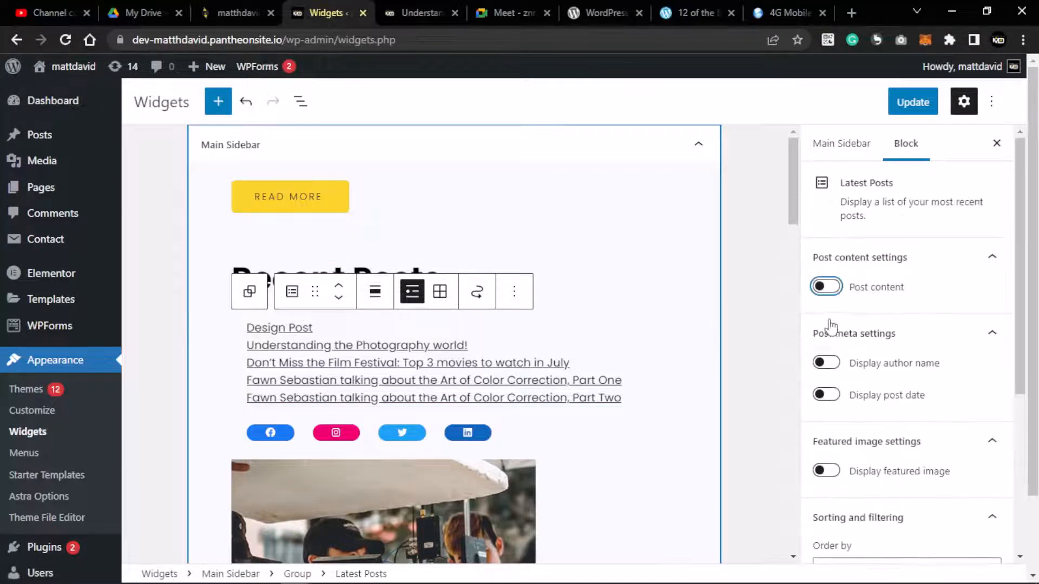
pyautogui.click(838, 364)
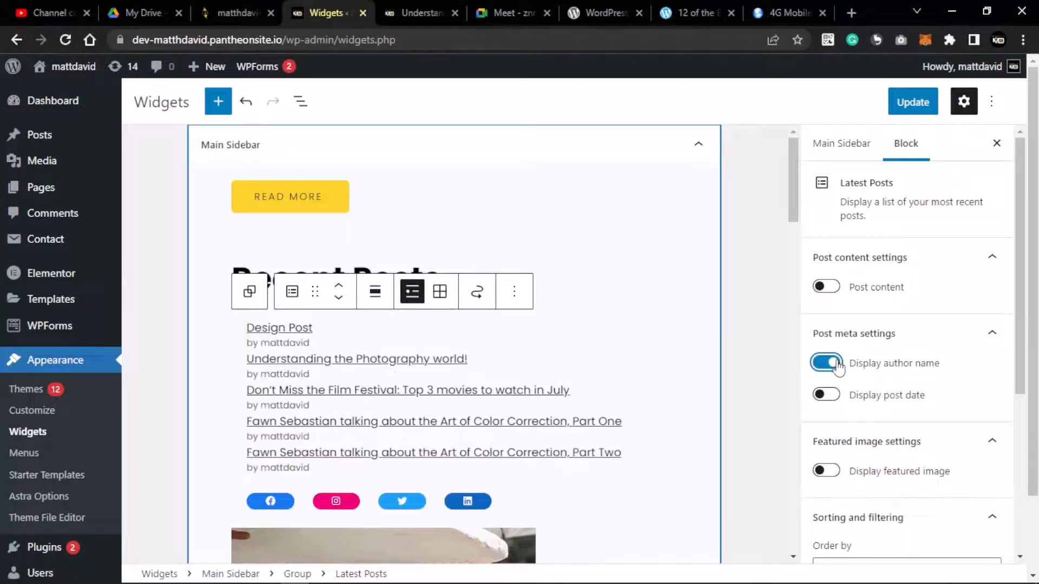
pyautogui.click(838, 366)
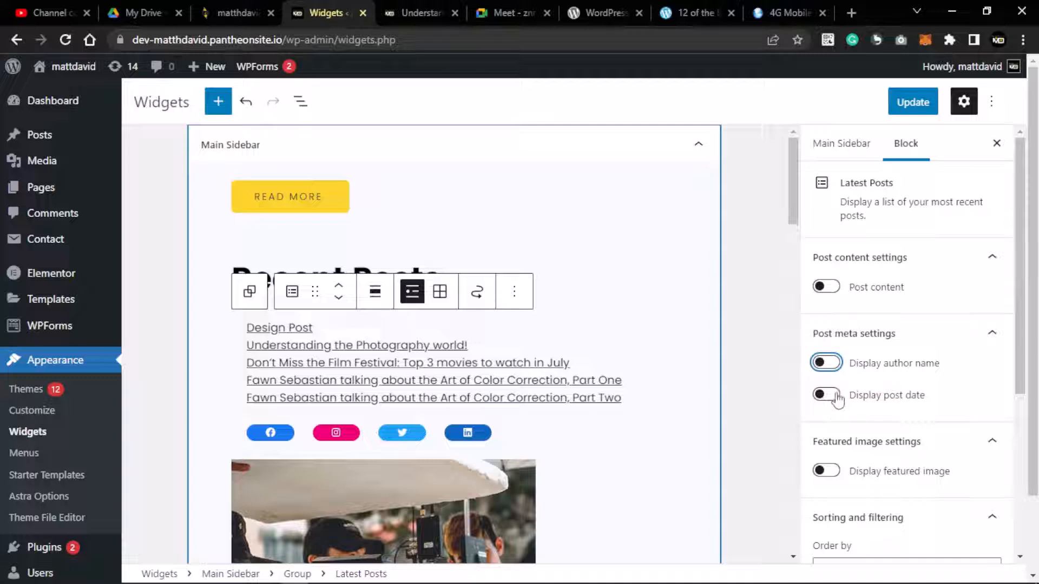
# Try showing the post dates in the Latest Posts list, turning the option off again
pyautogui.click(838, 397)
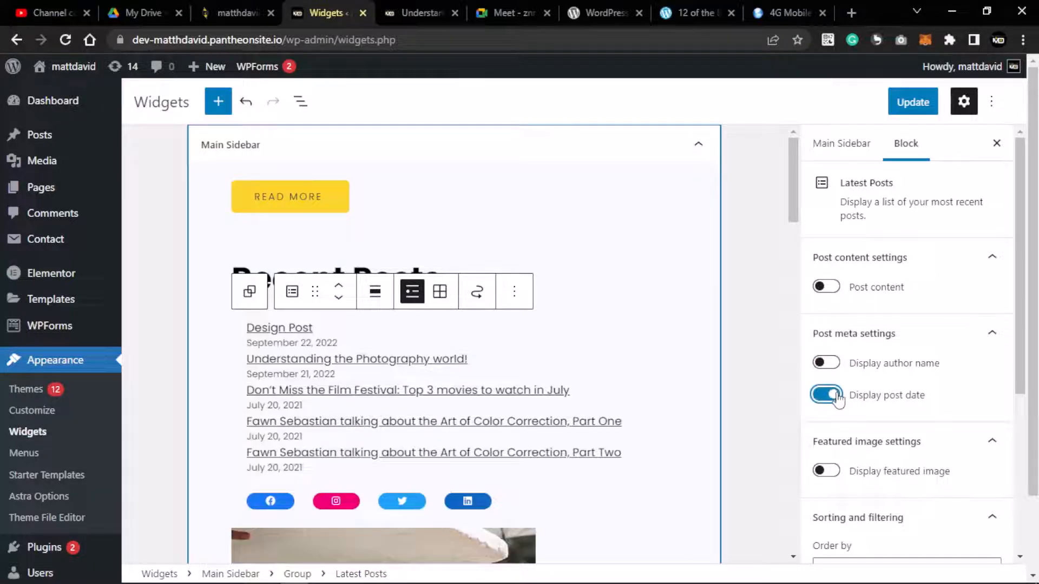
pyautogui.click(837, 398)
pyautogui.scroll(-5, 838, 379)
pyautogui.scroll(4, 838, 378)
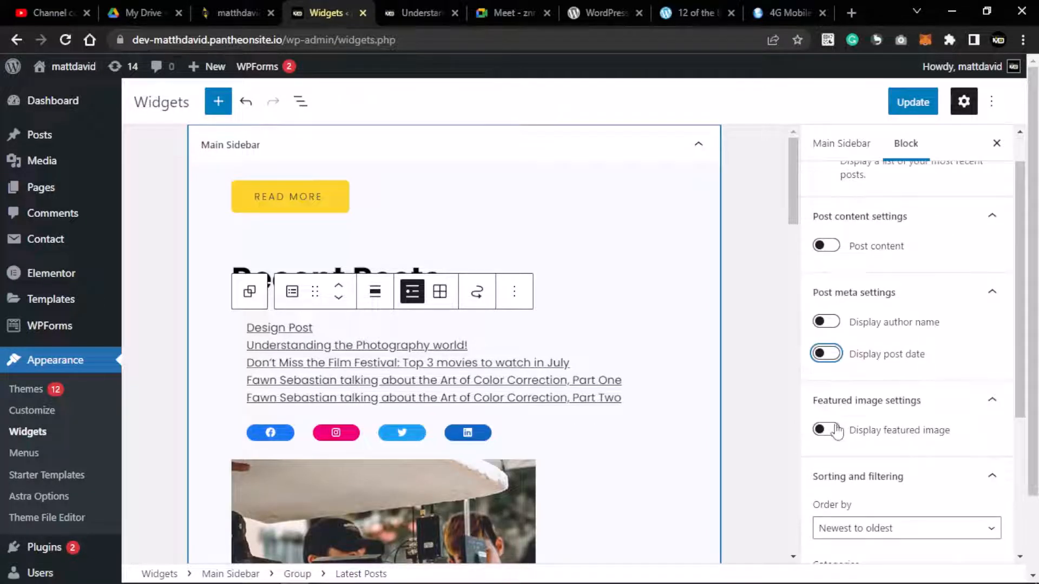
# Display the featured images in the Latest Posts list and set their image size to Medium
pyautogui.scroll(-3, 837, 432)
pyautogui.click(827, 278)
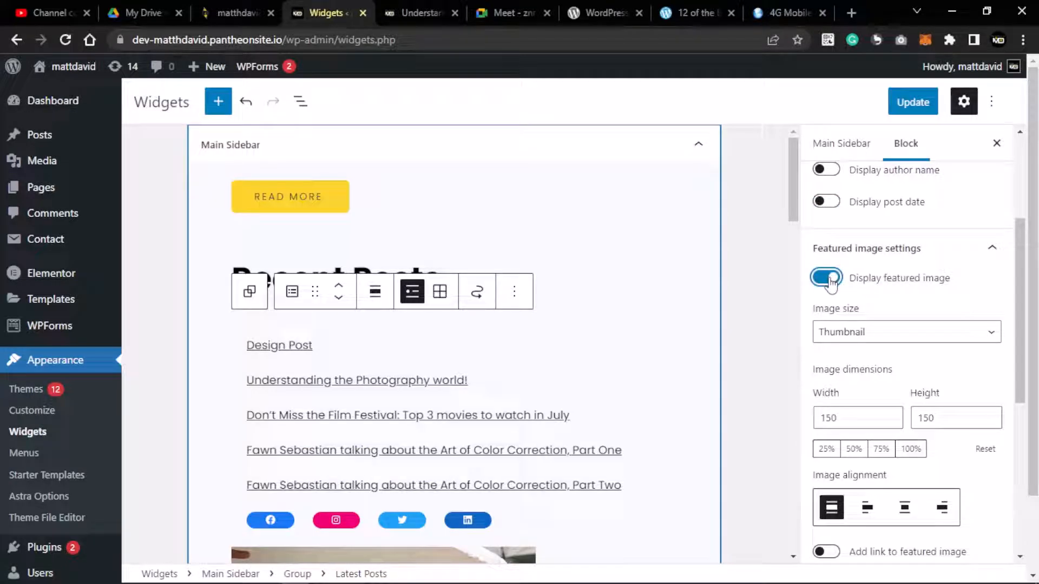
pyautogui.scroll(-4, 541, 411)
pyautogui.scroll(4, 541, 406)
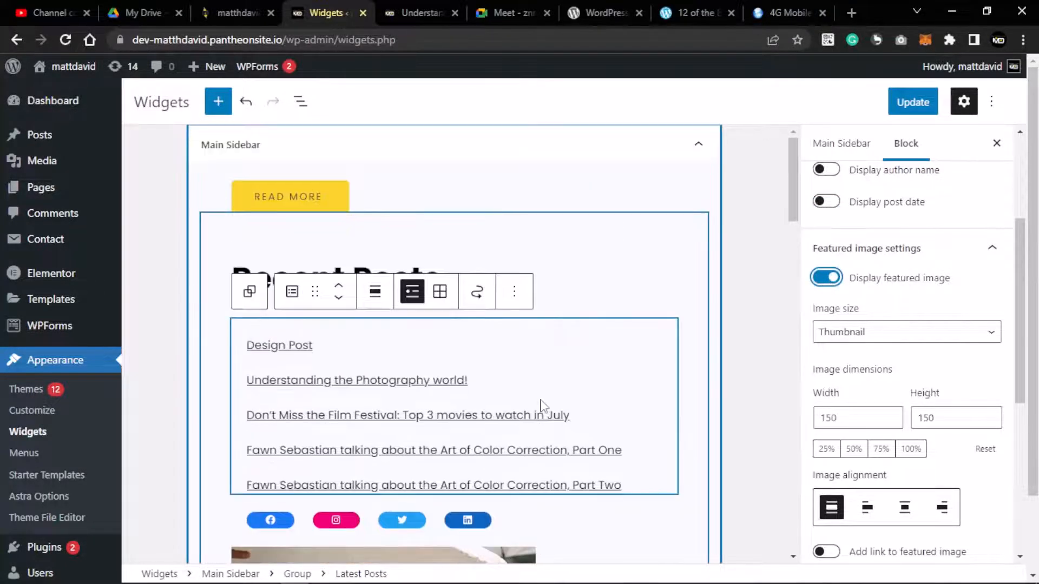
pyautogui.click(825, 286)
pyautogui.click(825, 285)
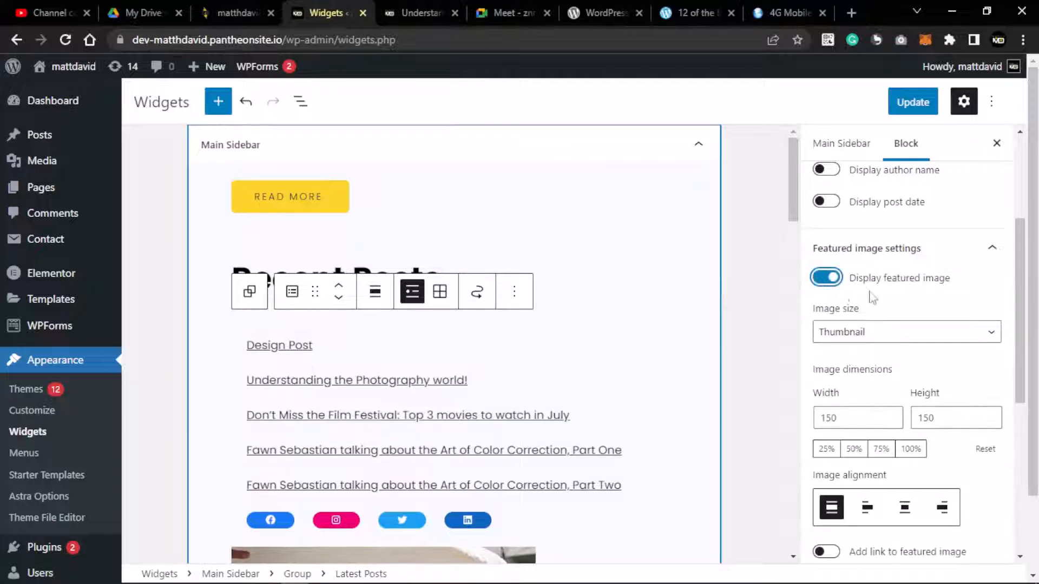
pyautogui.click(980, 332)
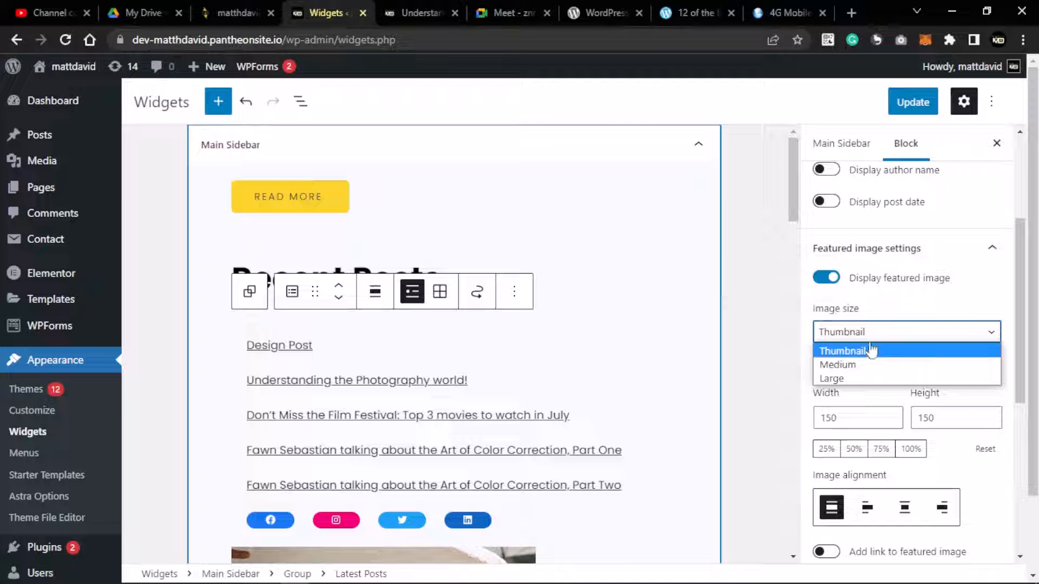
pyautogui.click(851, 366)
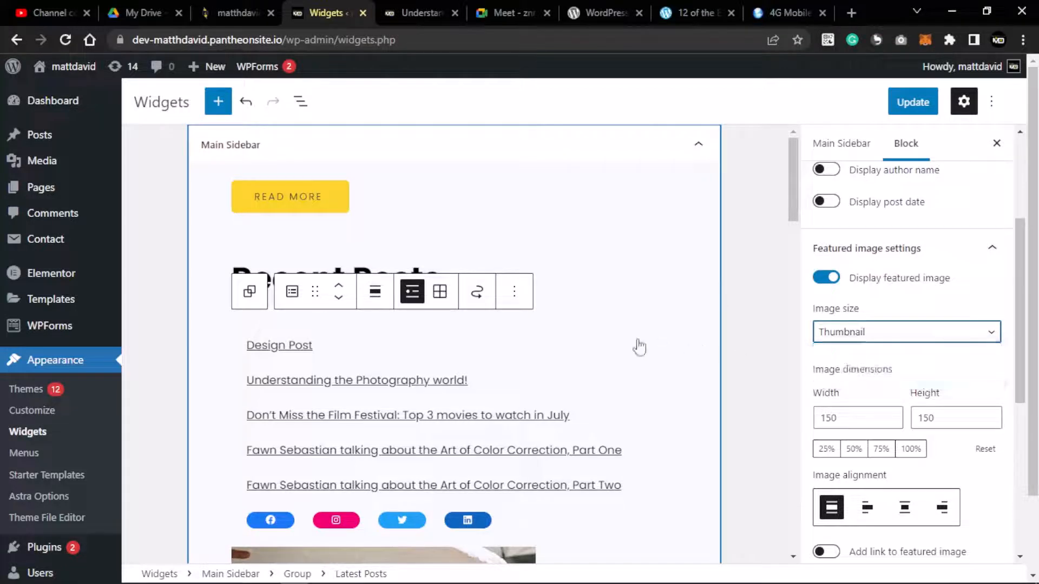
pyautogui.scroll(-10, 530, 350)
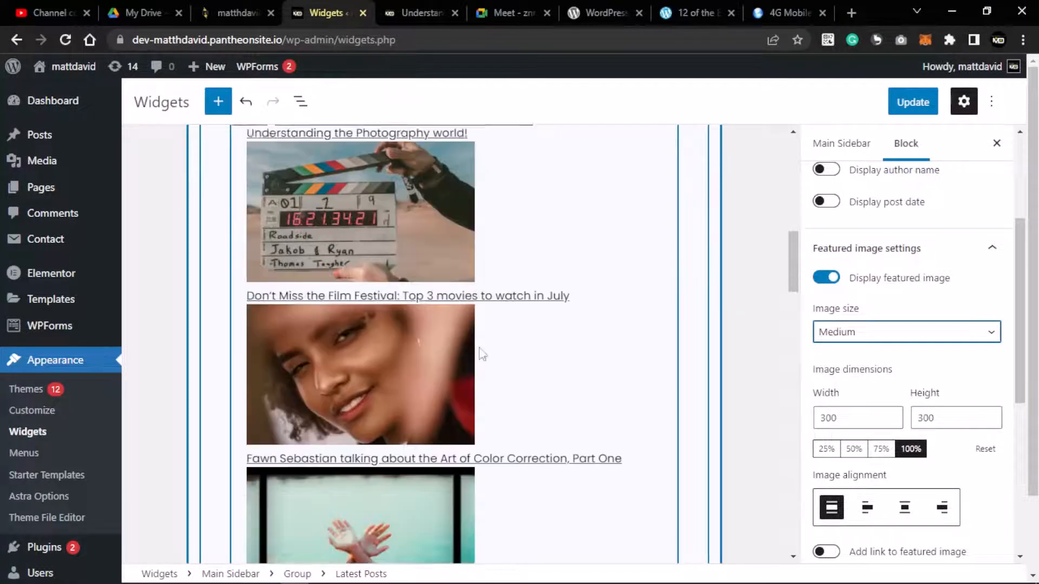
pyautogui.scroll(3, 483, 354)
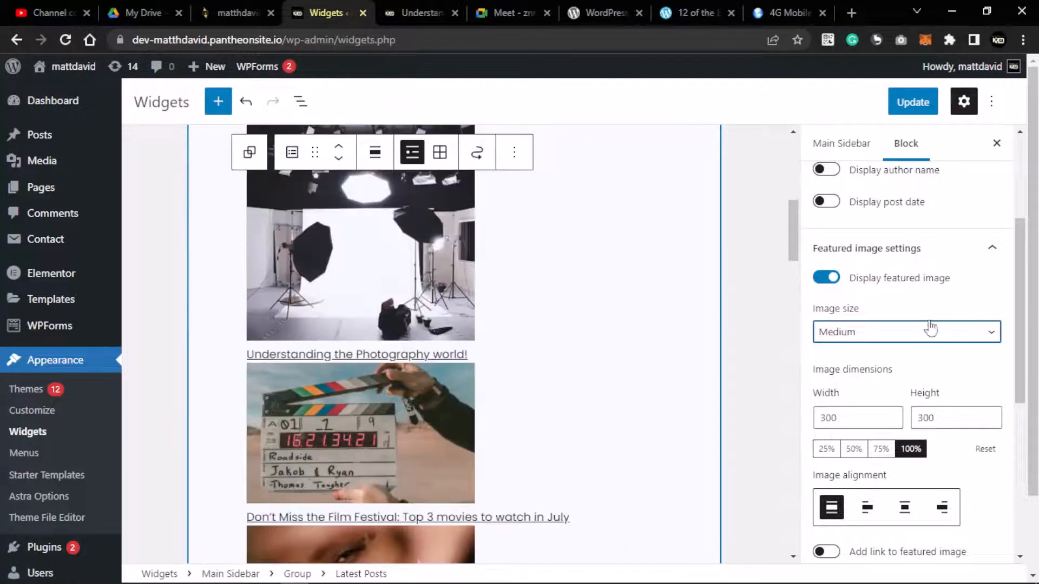
# Hide and redisplay the featured images, and check the image width and height fields
pyautogui.click(833, 281)
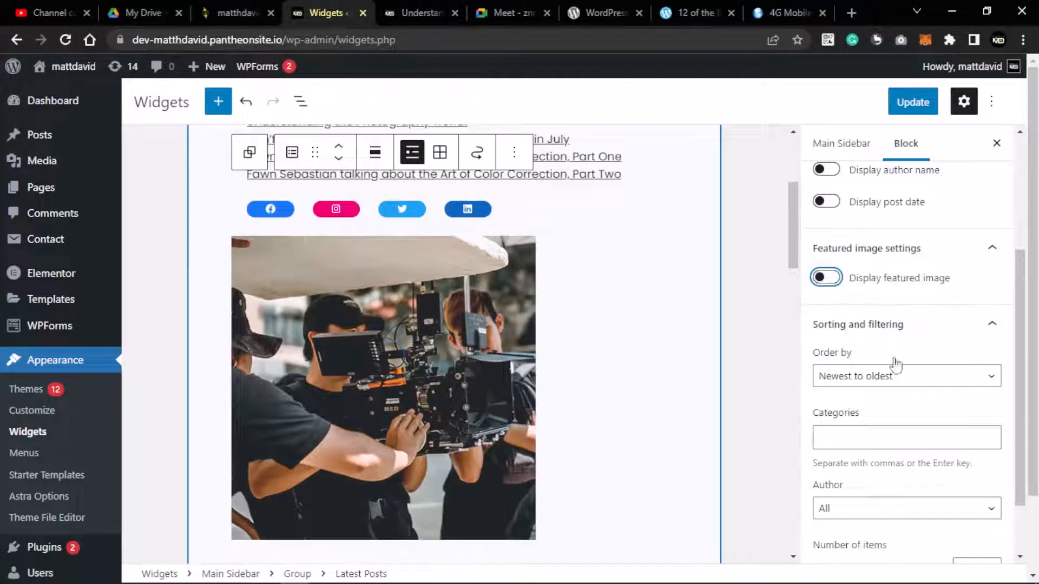
pyautogui.click(831, 279)
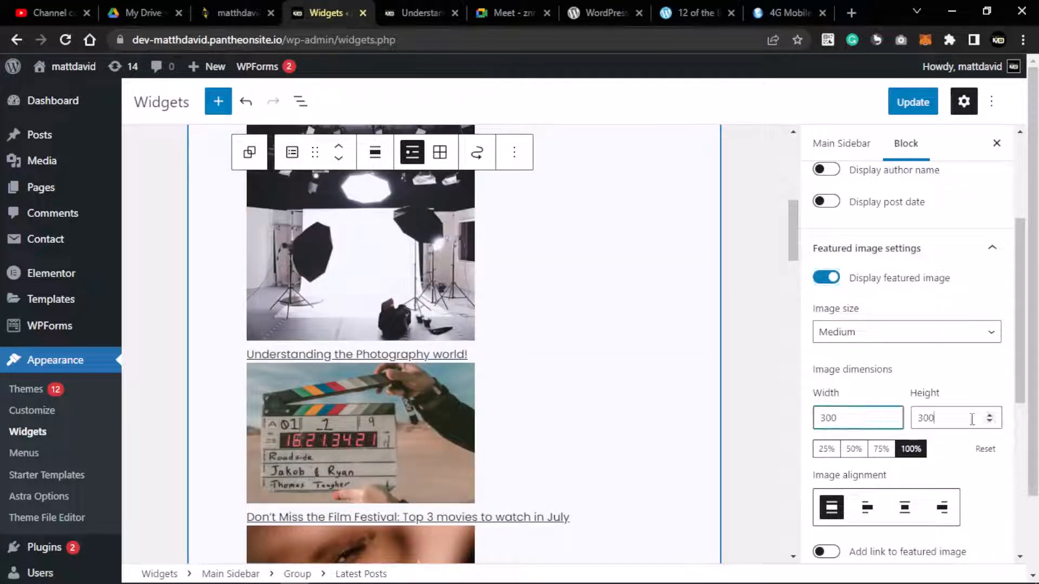
pyautogui.scroll(-5, 828, 390)
pyautogui.scroll(4, 838, 378)
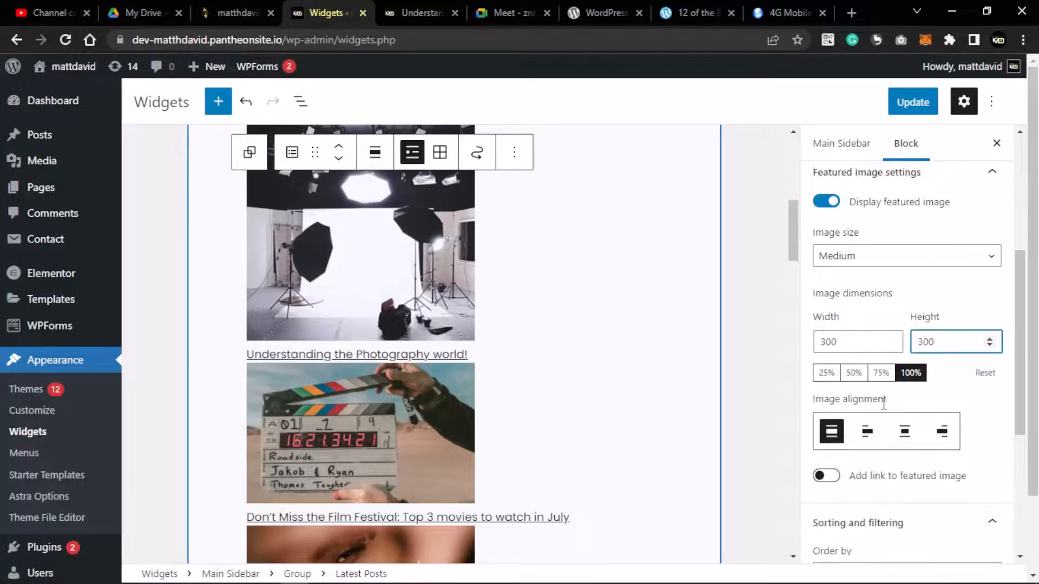
# Try the left, center and right alignments for the featured images, restoring no alignment
pyautogui.click(867, 432)
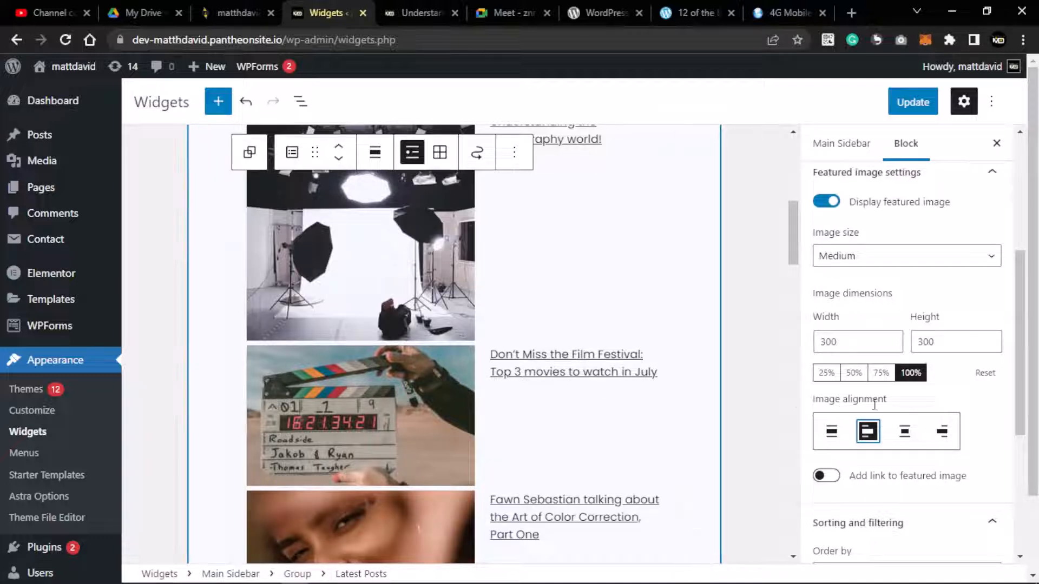
pyautogui.click(904, 431)
pyautogui.click(956, 437)
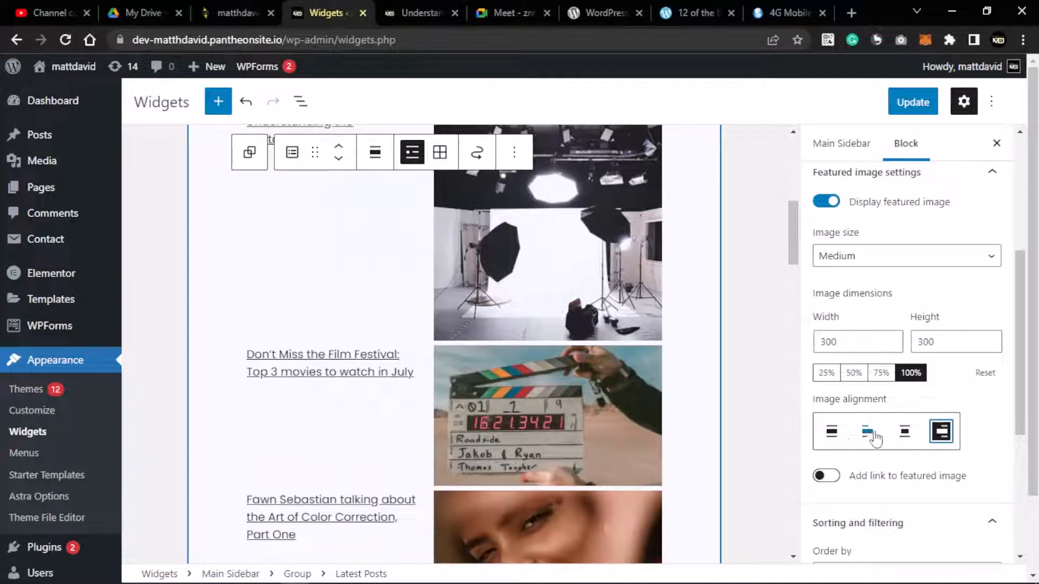
pyautogui.click(830, 433)
pyautogui.scroll(-5, 837, 403)
pyautogui.scroll(3, 835, 389)
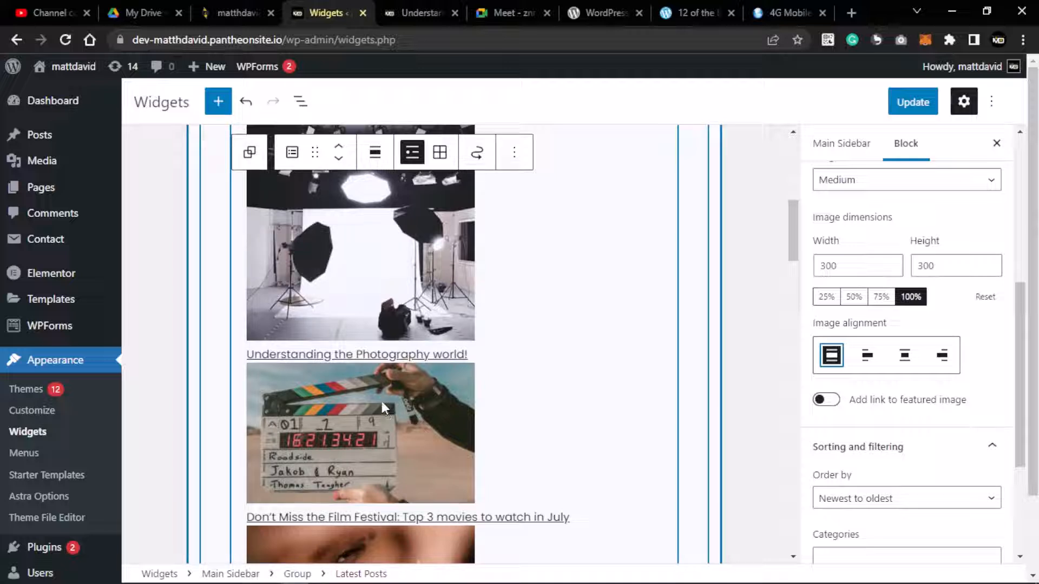
# Add links to the featured images and turn off the featured image display in the Latest Posts list
pyautogui.click(830, 402)
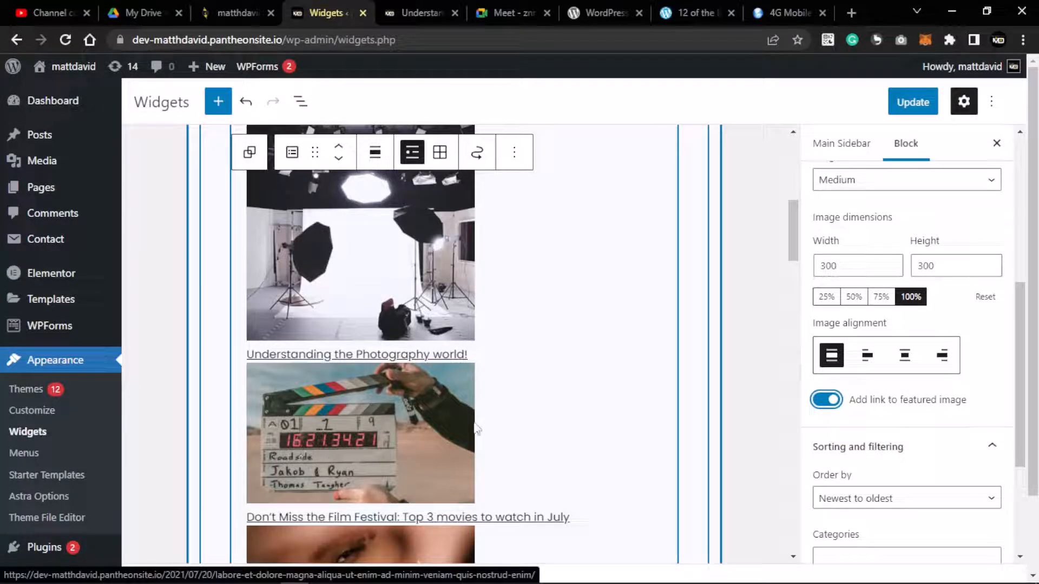
pyautogui.scroll(-2, 902, 371)
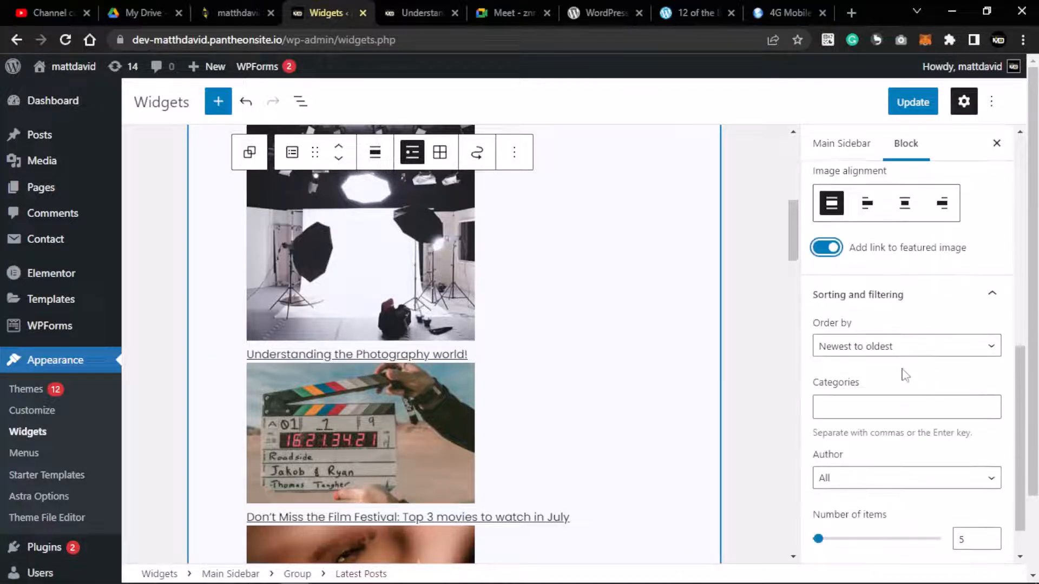
pyautogui.scroll(4, 895, 314)
pyautogui.scroll(2, 891, 247)
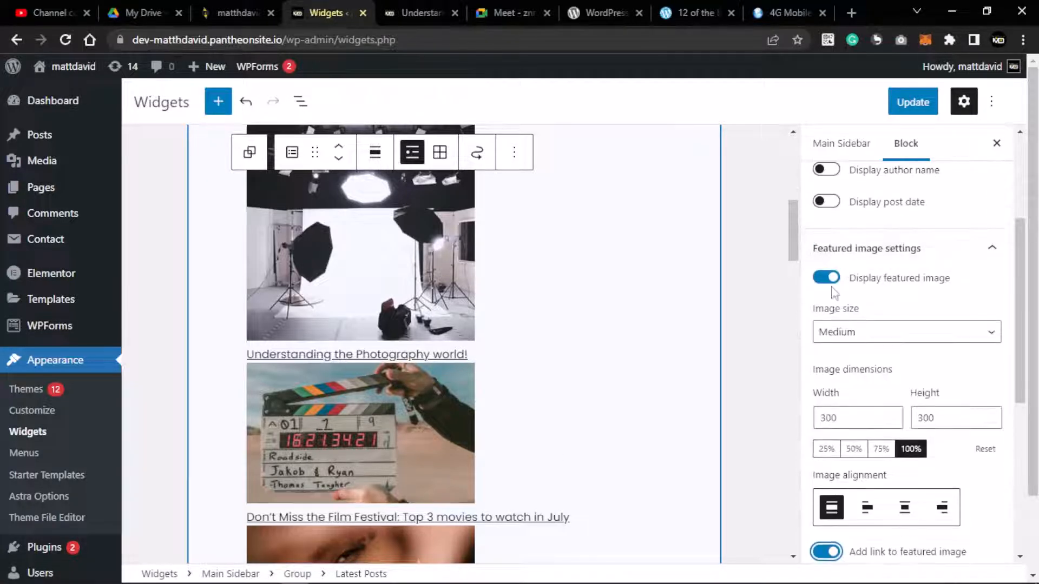
pyautogui.click(826, 278)
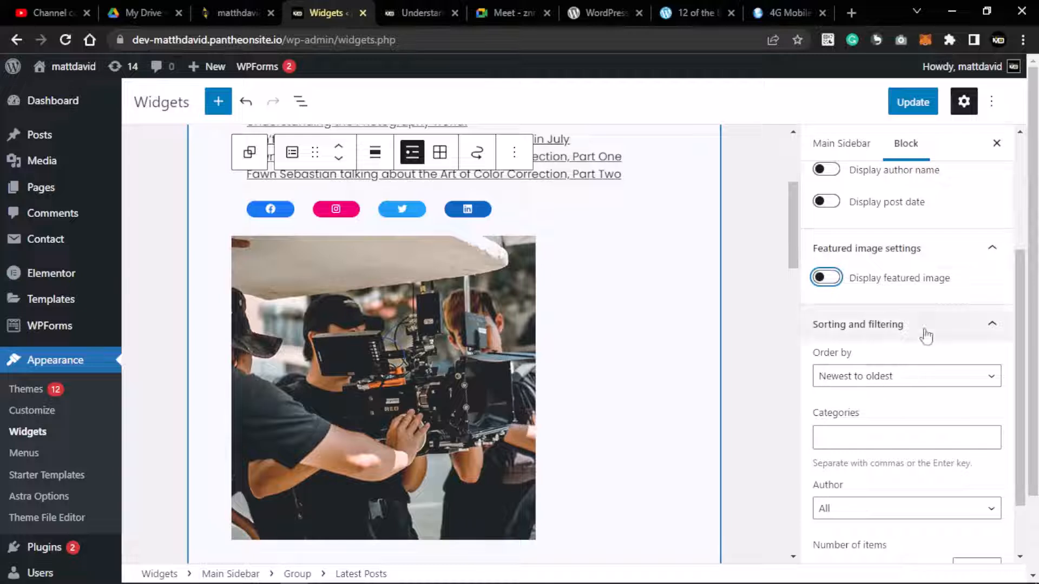
# Examine the sort order options for the Latest Posts list and compare them with the listed posts
pyautogui.moveTo(1016, 315); pyautogui.dragTo(1015, 334)
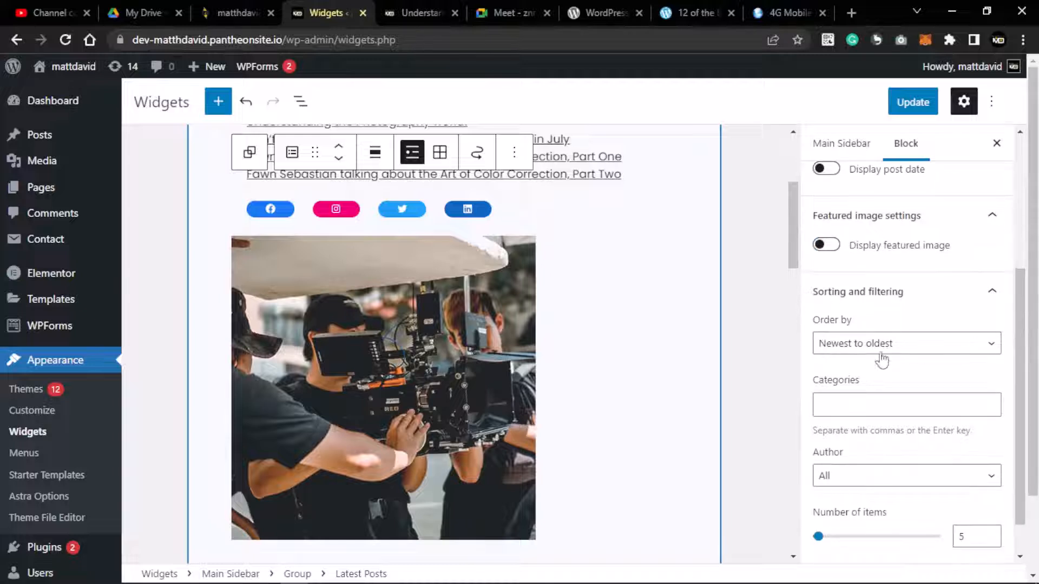
pyautogui.click(952, 347)
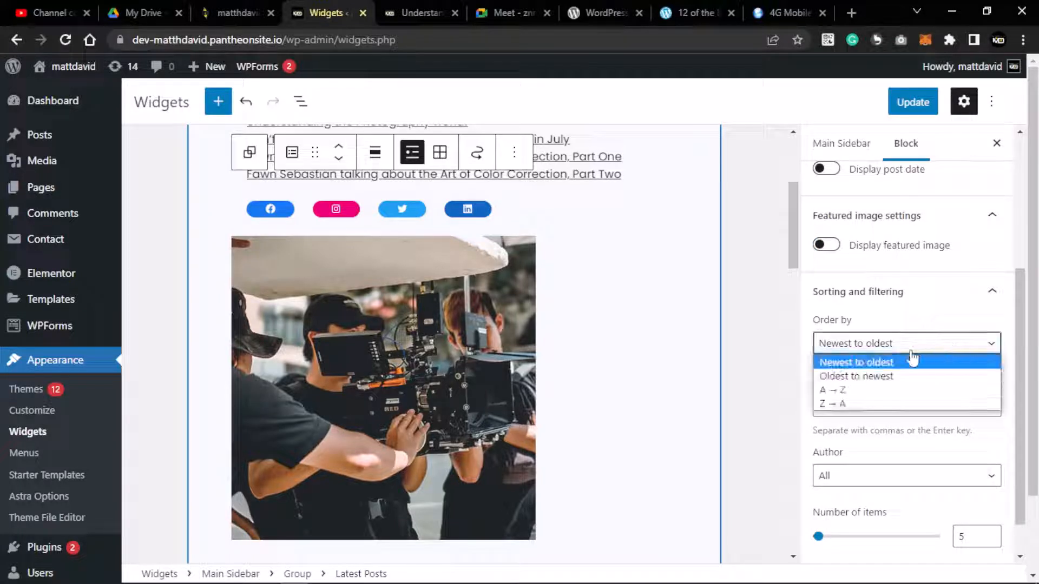
pyautogui.scroll(4, 572, 371)
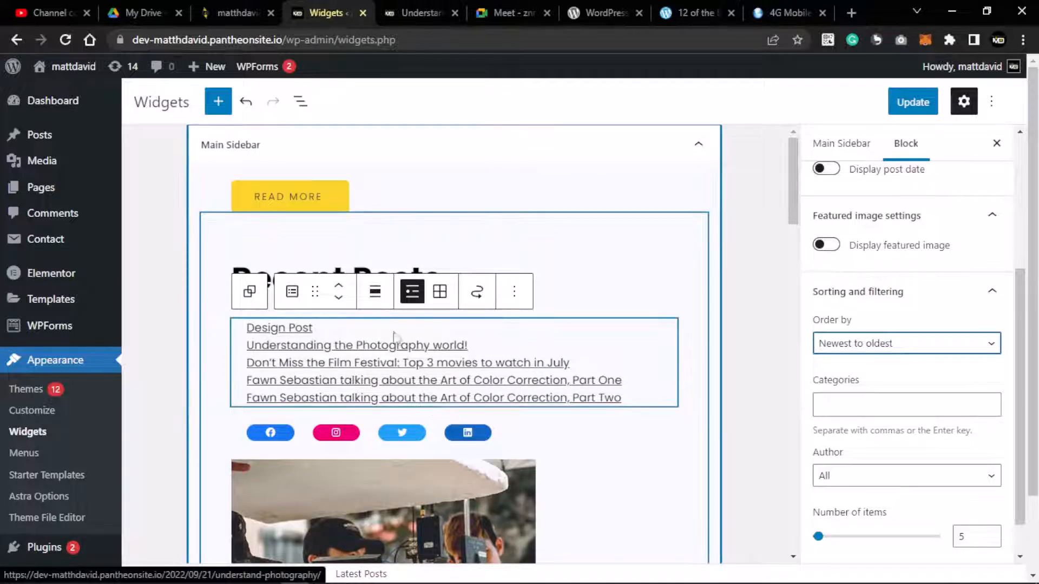
# Try filtering the Latest Posts list by the Advertising category
pyautogui.click(876, 406)
pyautogui.scroll(-1, 866, 431)
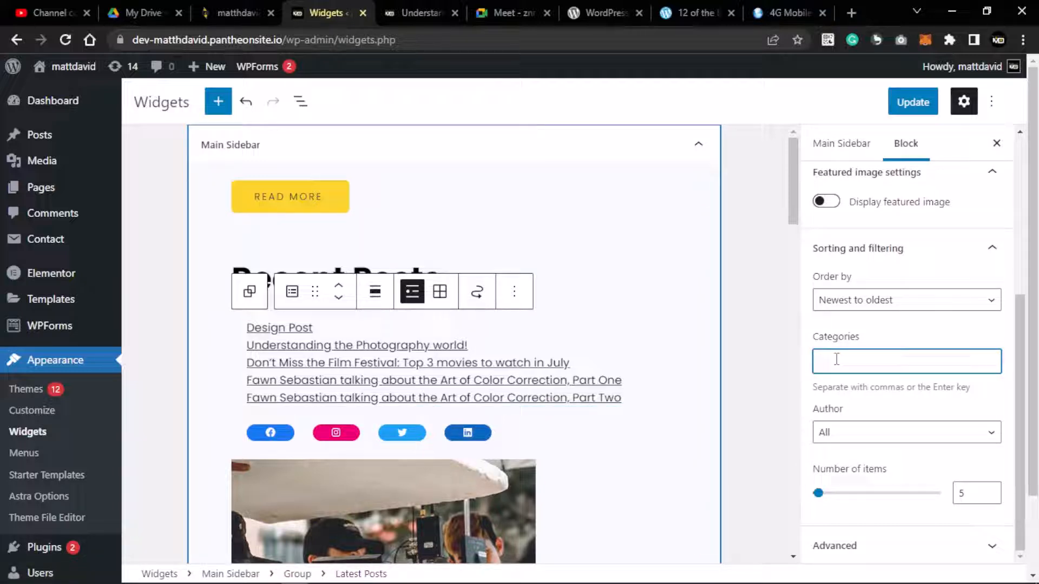
pyautogui.write('Advert')
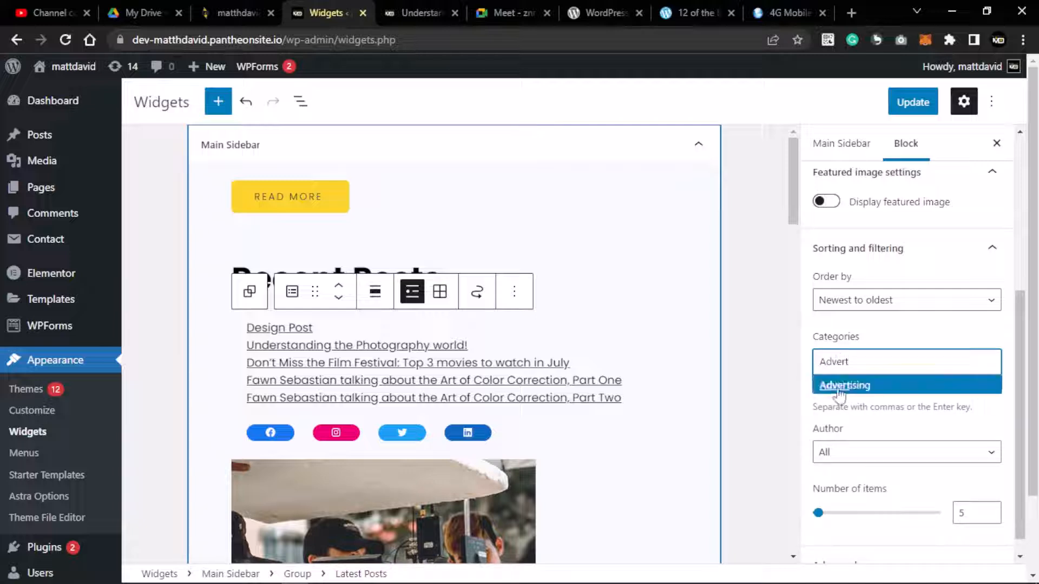
pyautogui.press('Return')
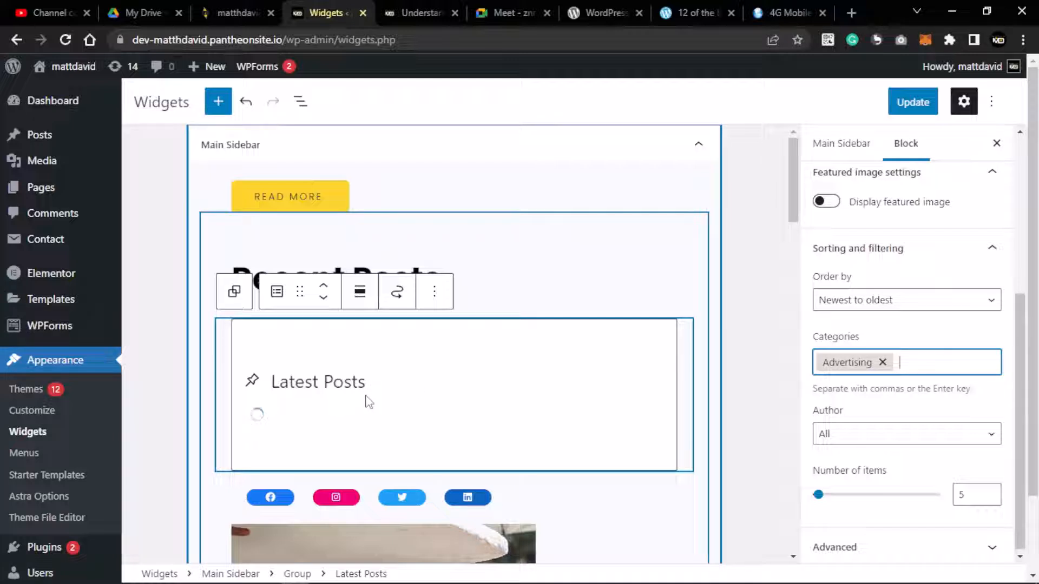
# Check the author filter choices and remove the Advertising category from the filter
pyautogui.click(873, 438)
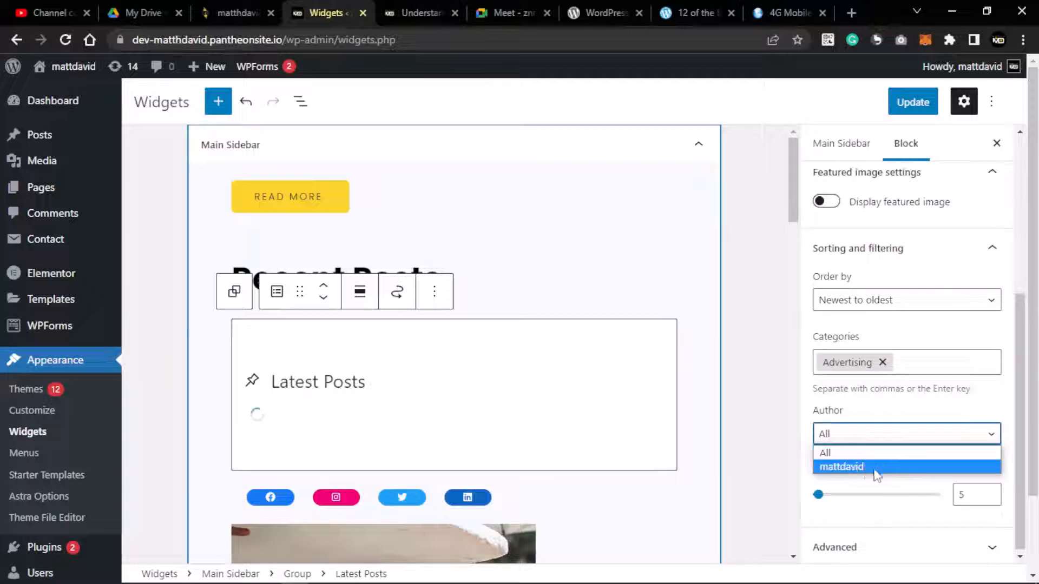
pyautogui.click(902, 392)
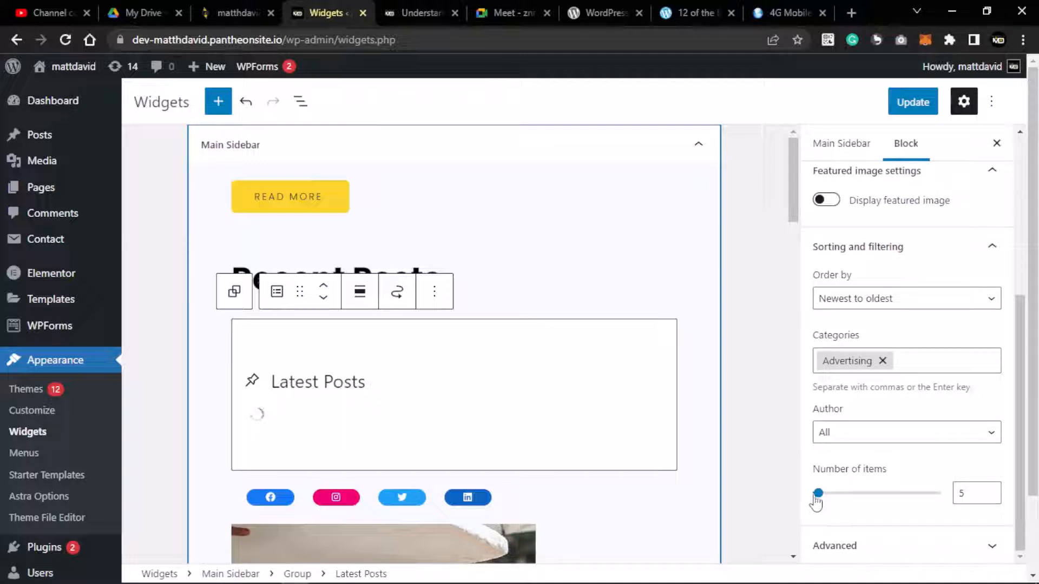
pyautogui.click(882, 360)
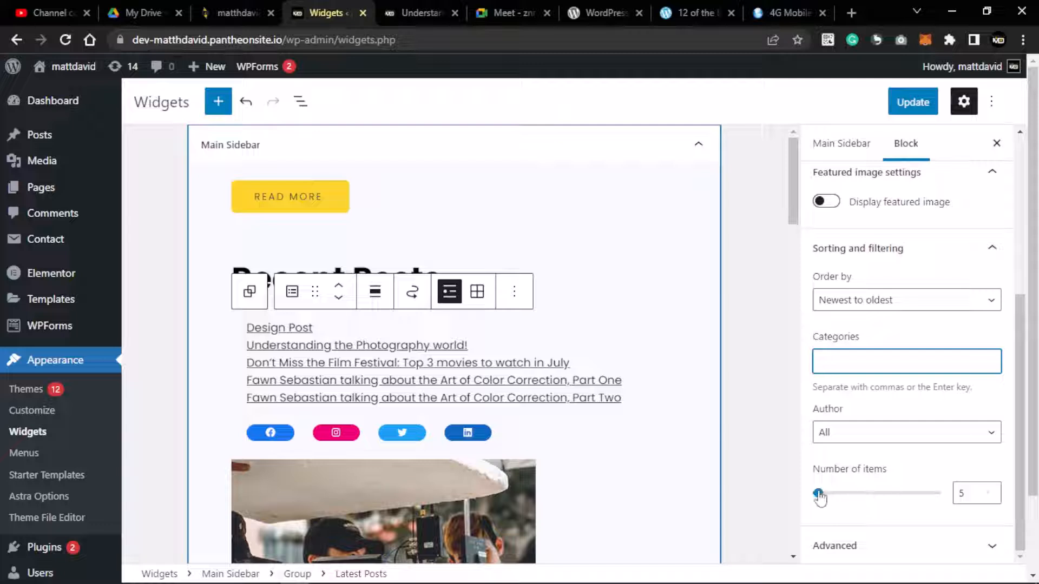
# Set the Latest Posts number of items to 6 and open the advanced setting for additional CSS classes
pyautogui.moveTo(819, 494)
pyautogui.mouseDown()
pyautogui.moveTo(863, 499)
pyautogui.moveTo(822, 502)
pyautogui.mouseUp()
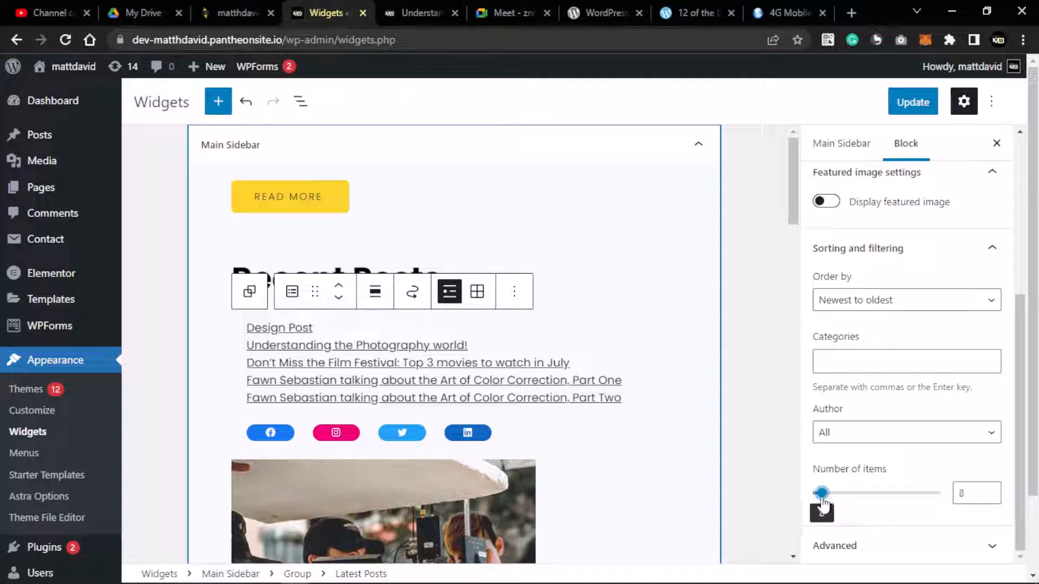
pyautogui.scroll(-2, 919, 503)
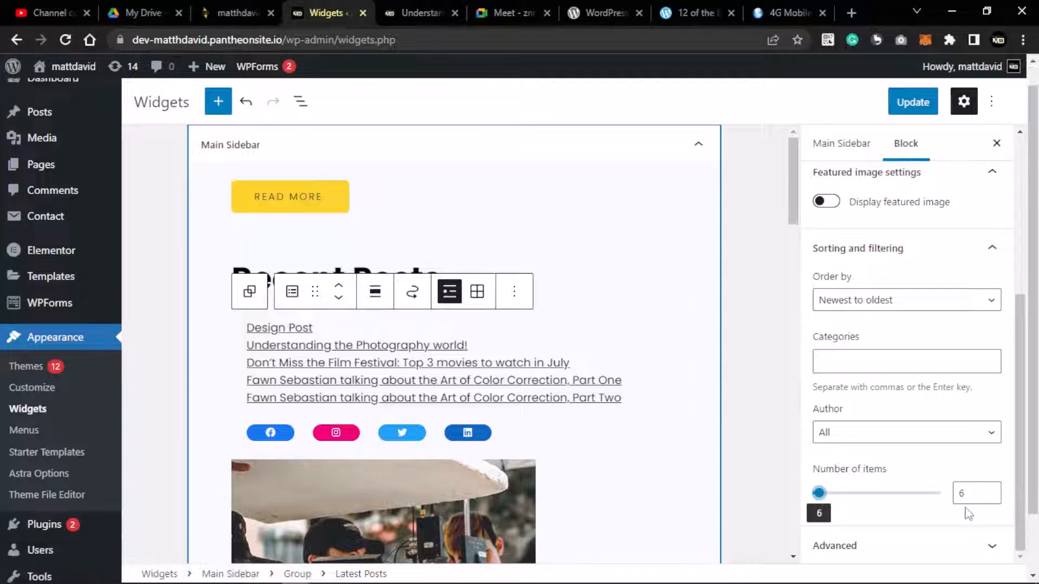
pyautogui.click(990, 545)
pyautogui.scroll(-3, 898, 519)
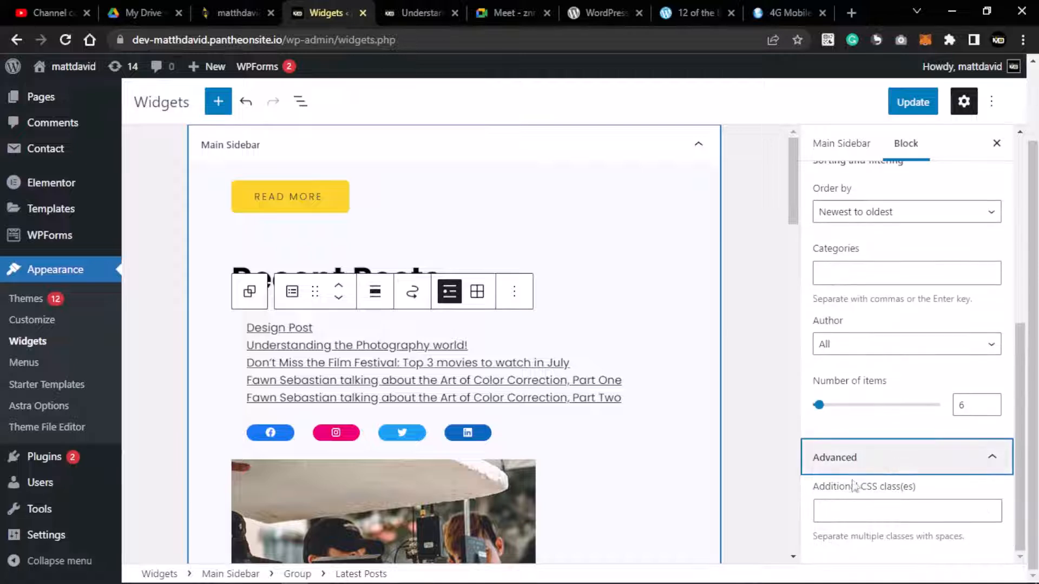
pyautogui.click(909, 510)
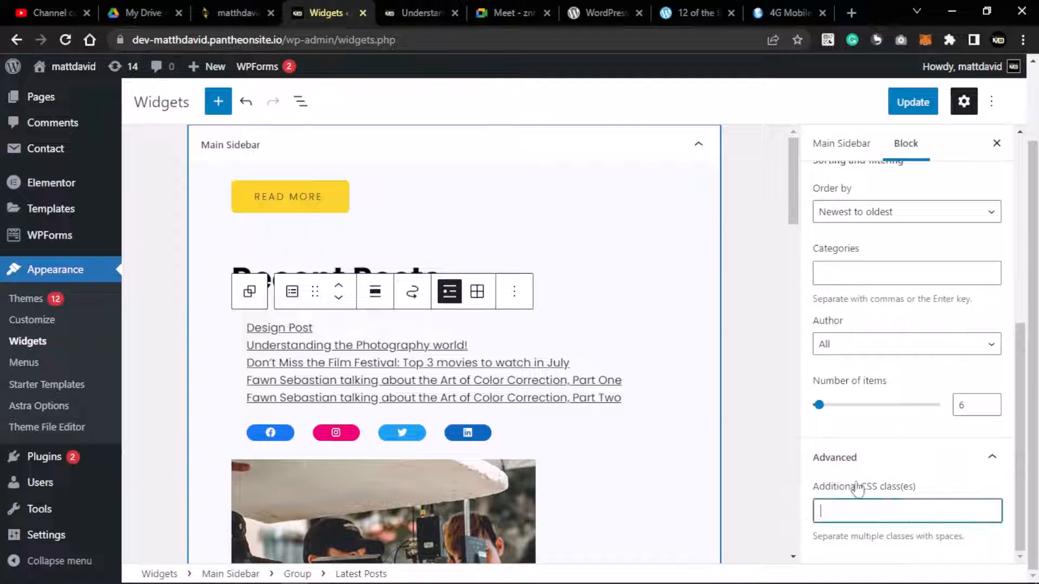
# Select the camera crew image below the social icons and apply the Rounded style to it
pyautogui.scroll(7, 851, 471)
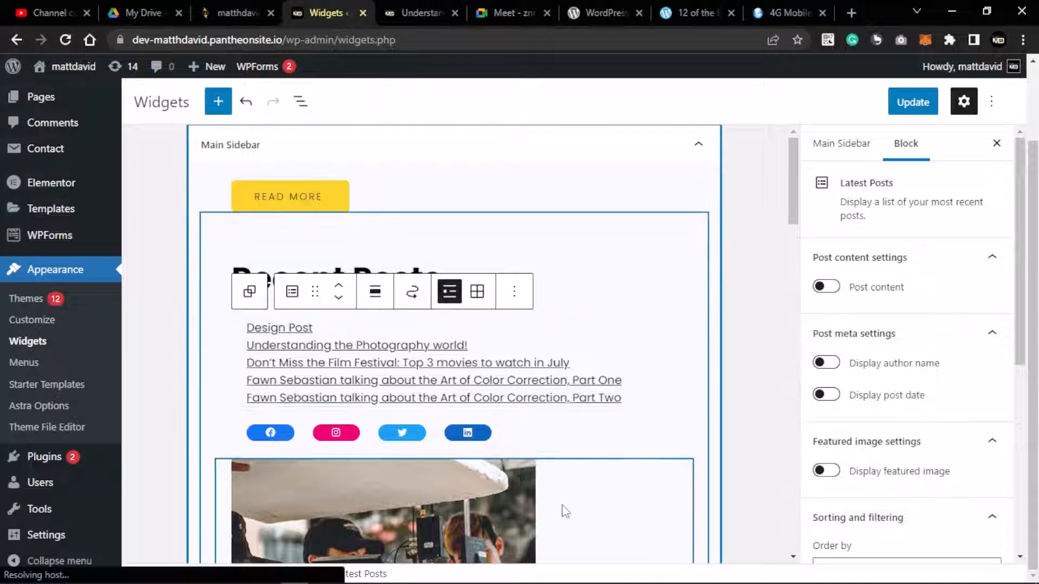
pyautogui.scroll(-5, 623, 454)
pyautogui.click(591, 398)
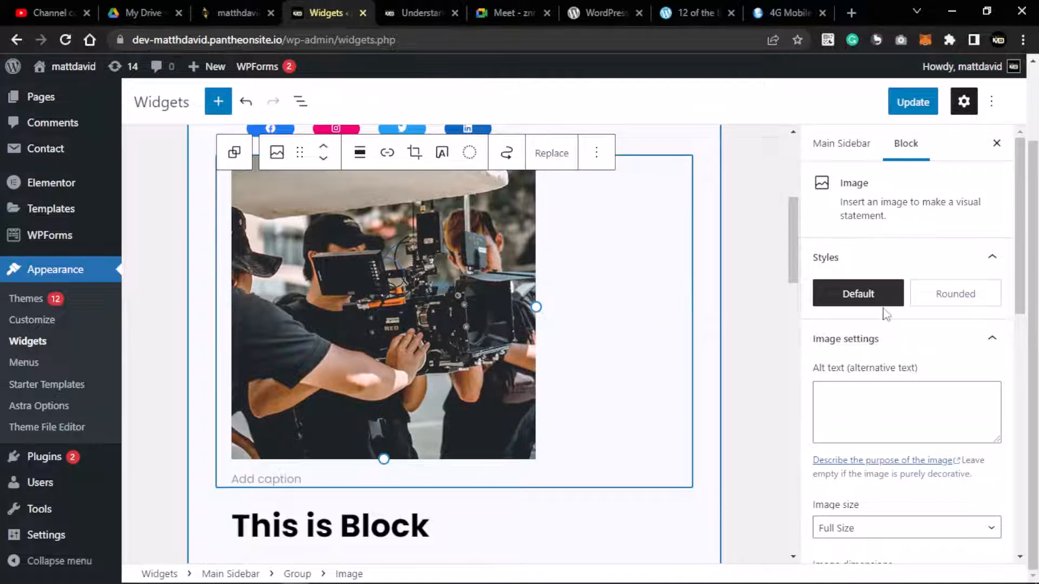
pyautogui.click(923, 301)
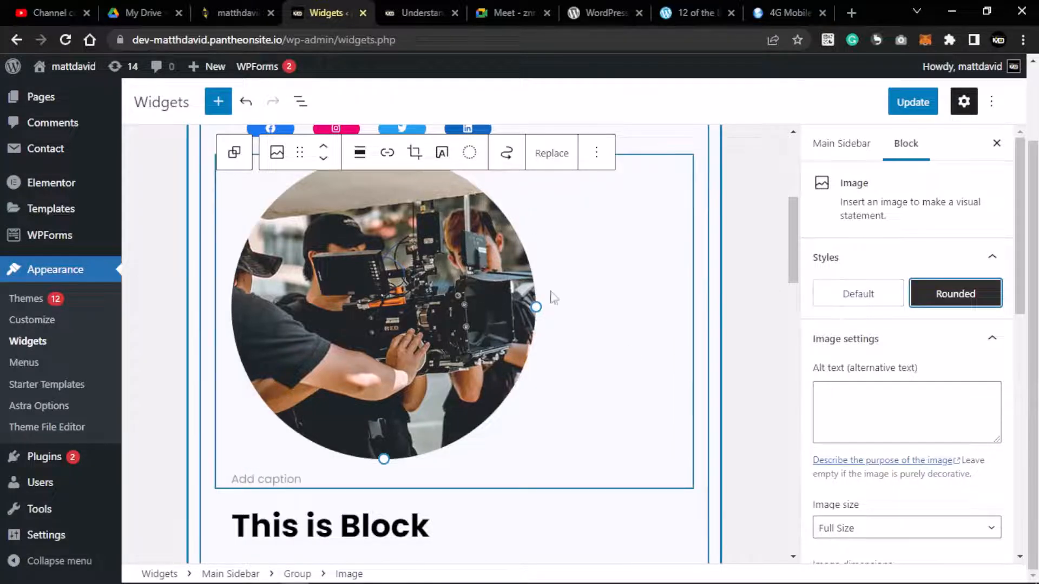
# Switch the camera crew image back to the Default style and place the cursor in its alternative text field
pyautogui.click(828, 296)
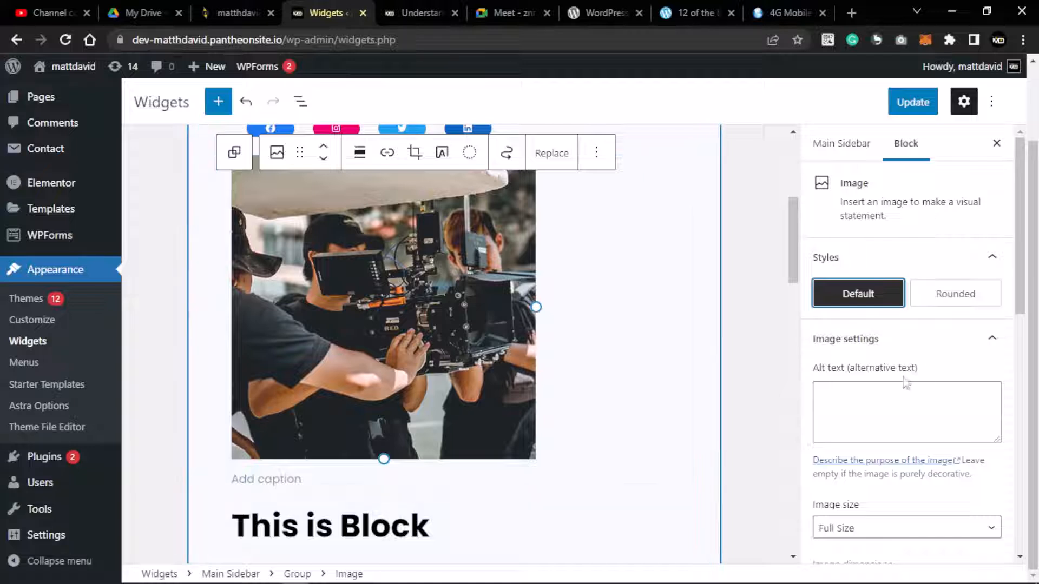
pyautogui.scroll(-1, 903, 381)
pyautogui.click(894, 321)
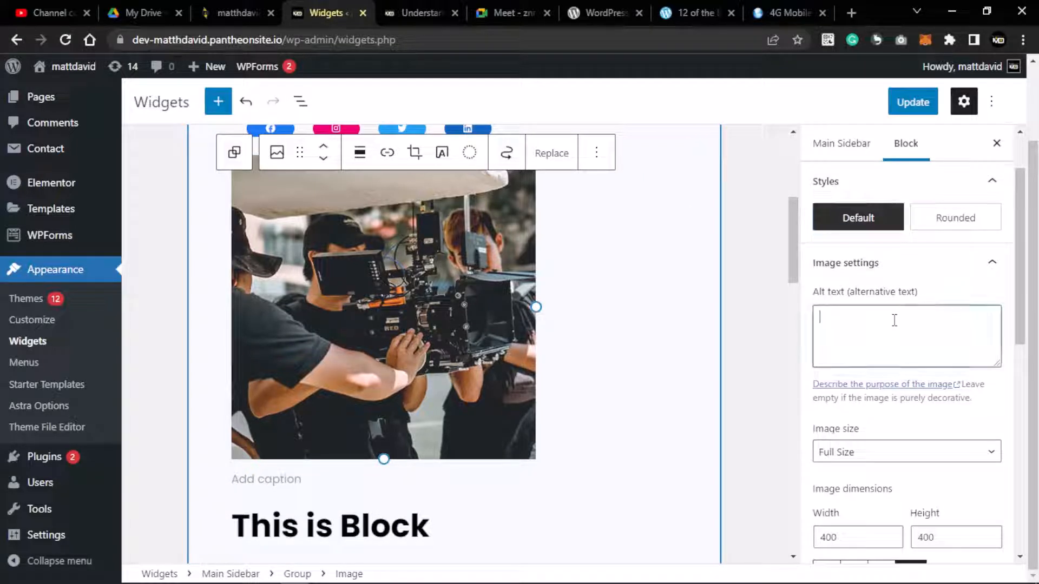
pyautogui.click(894, 321)
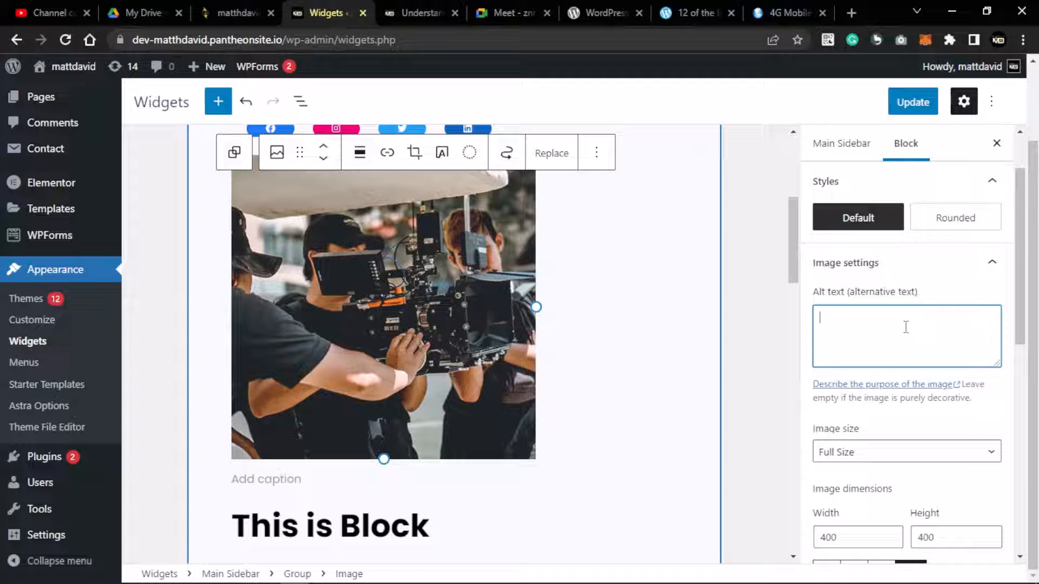
# Try the Thumbnail and Medium sizes on the camera crew image, and set its image size back to Full Size
pyautogui.click(907, 457)
pyautogui.scroll(-1, 895, 464)
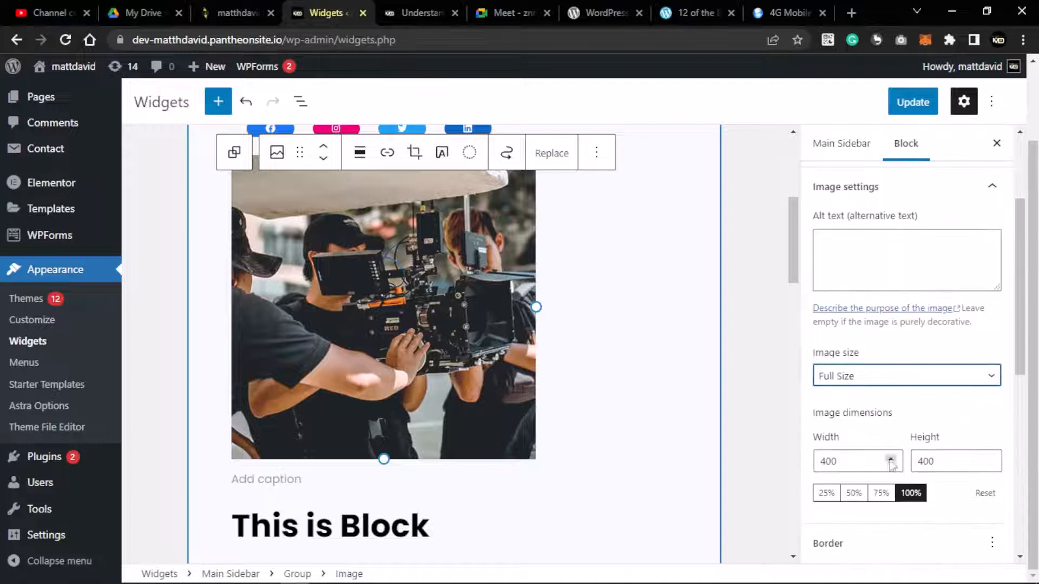
pyautogui.click(886, 385)
pyautogui.click(862, 397)
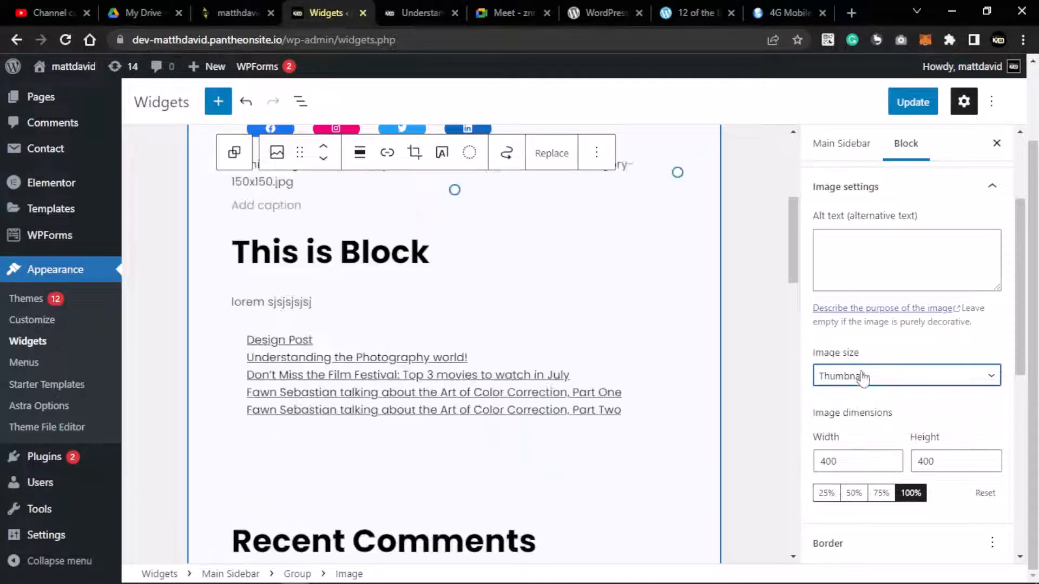
pyautogui.click(860, 374)
pyautogui.click(834, 394)
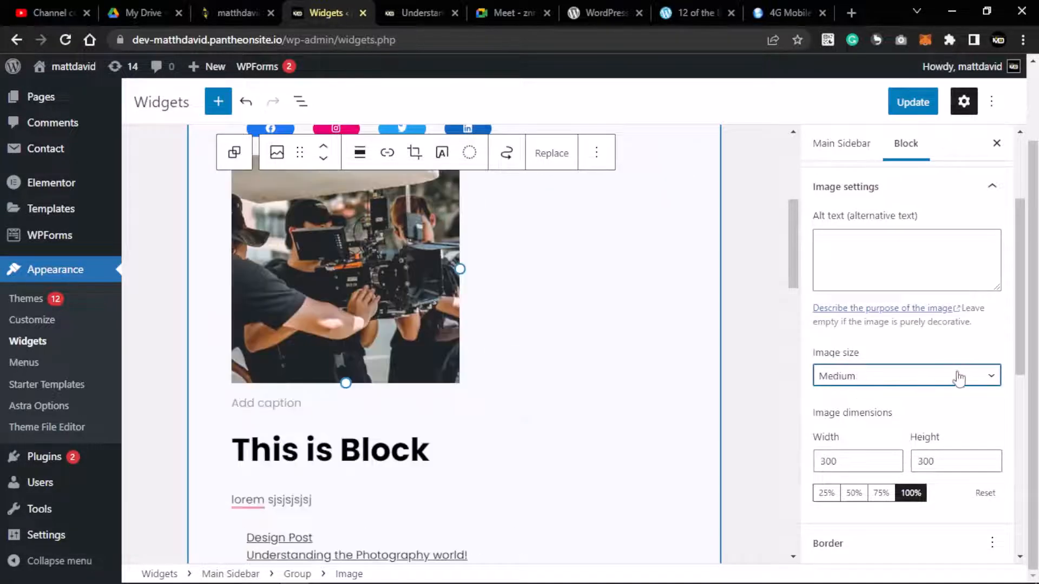
pyautogui.click(915, 373)
pyautogui.click(868, 423)
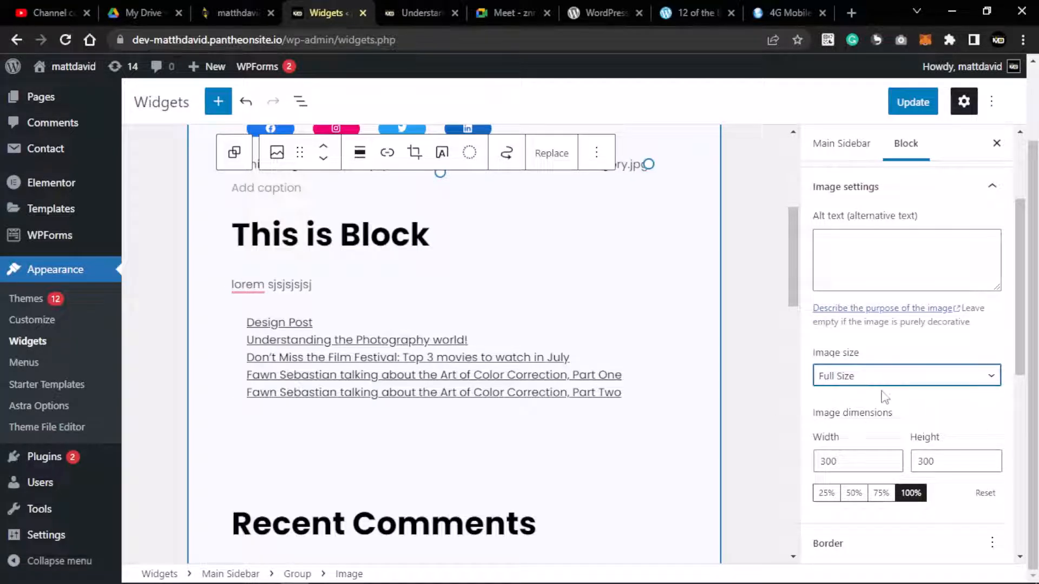
# Set the border radius of the camera crew image to 10 px
pyautogui.scroll(-4, 887, 379)
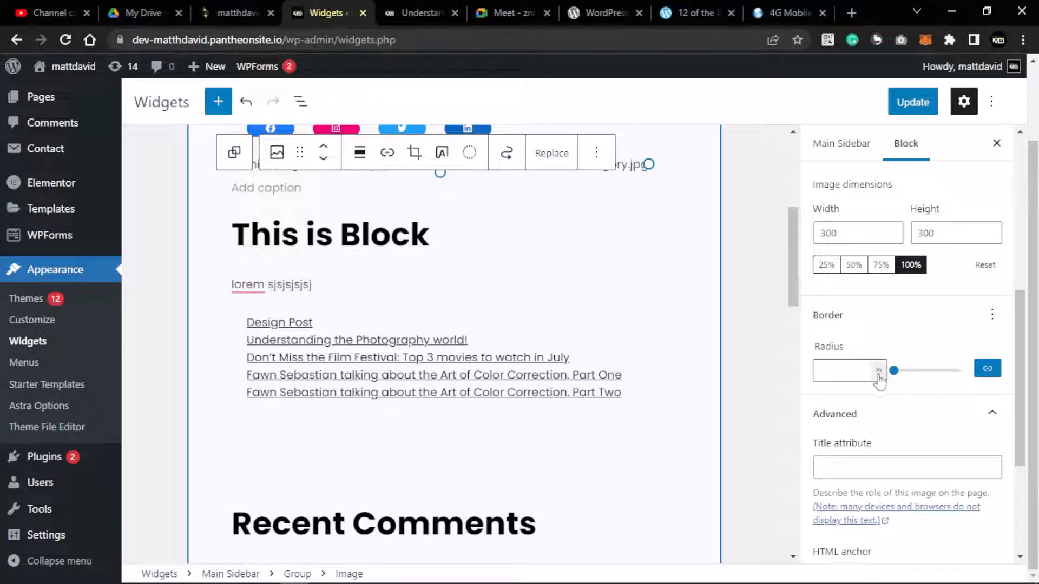
pyautogui.click(897, 373)
pyautogui.moveTo(897, 374); pyautogui.dragTo(926, 372)
pyautogui.scroll(5, 782, 362)
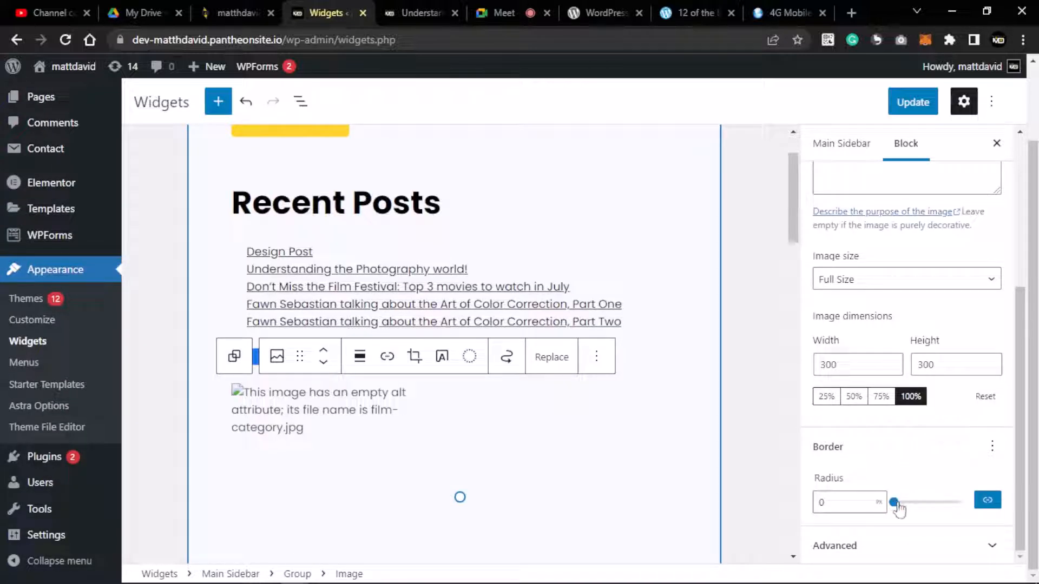
pyautogui.moveTo(897, 504); pyautogui.dragTo(904, 506)
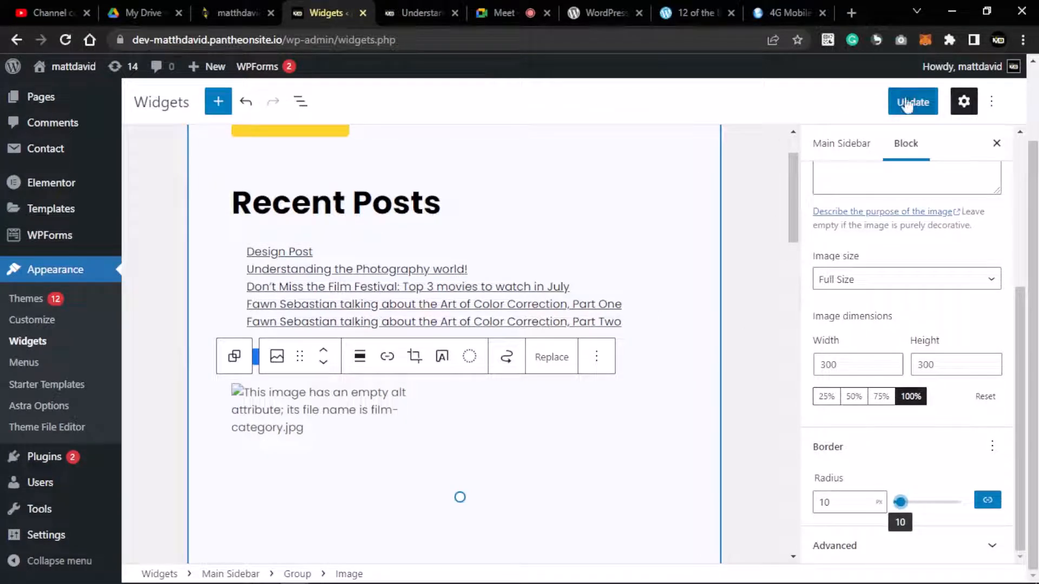
# Save the changes to the Main Sidebar widgets and reload the Widgets page
pyautogui.scroll(1, 709, 260)
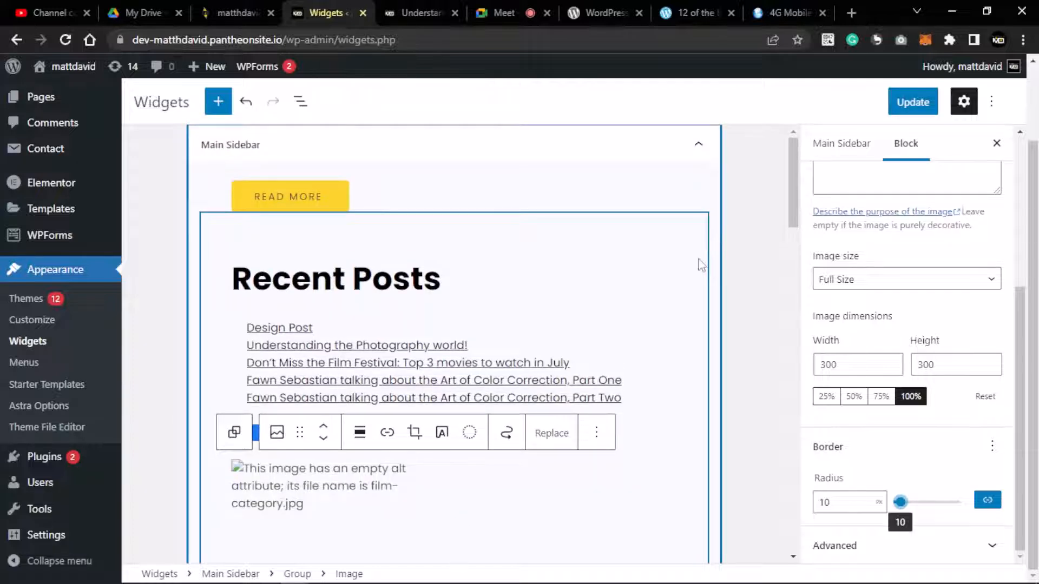
pyautogui.scroll(-10, 702, 265)
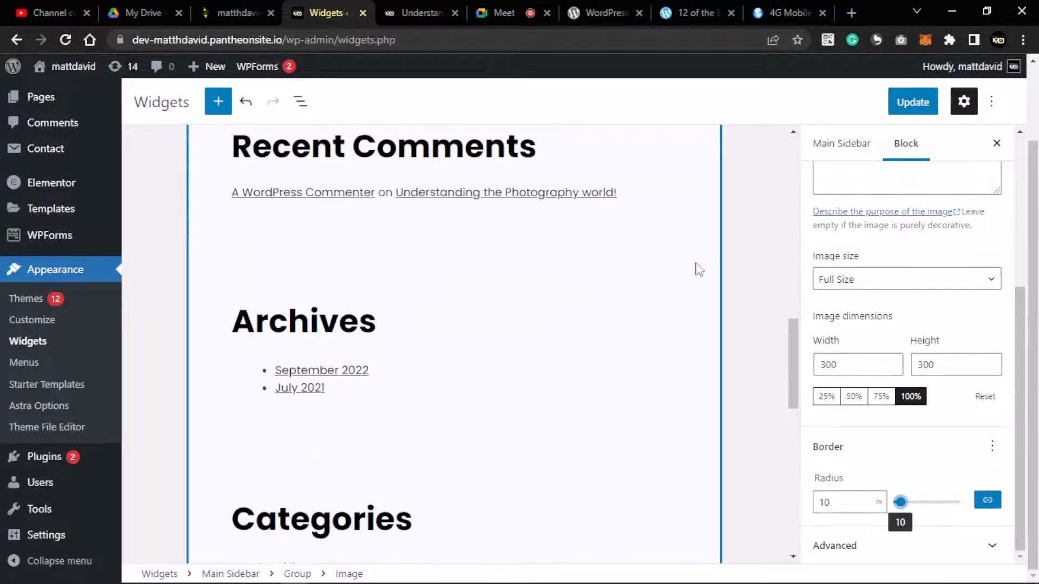
pyautogui.scroll(10, 698, 269)
pyautogui.scroll(2, 701, 266)
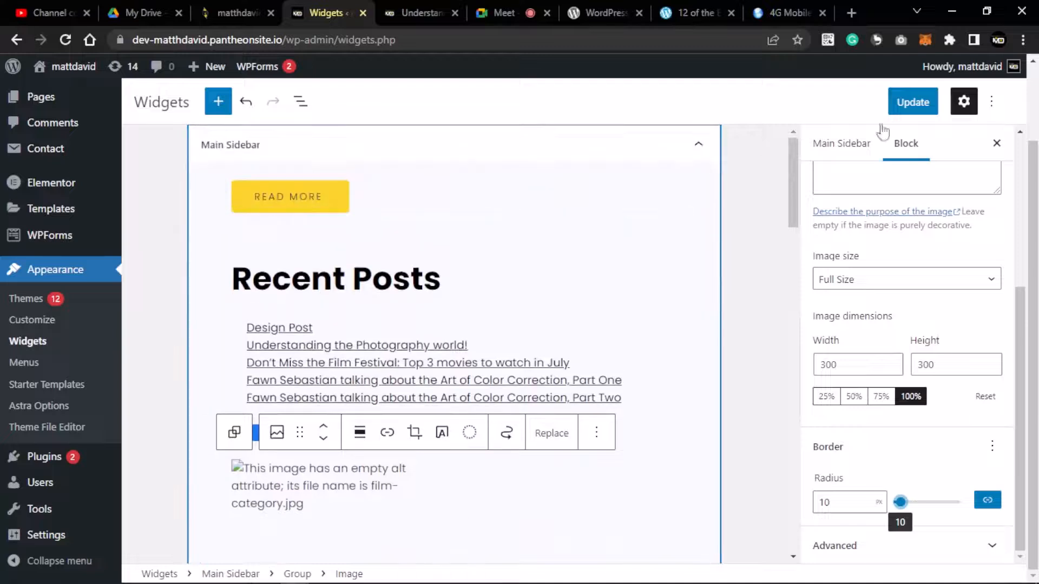
pyautogui.click(901, 106)
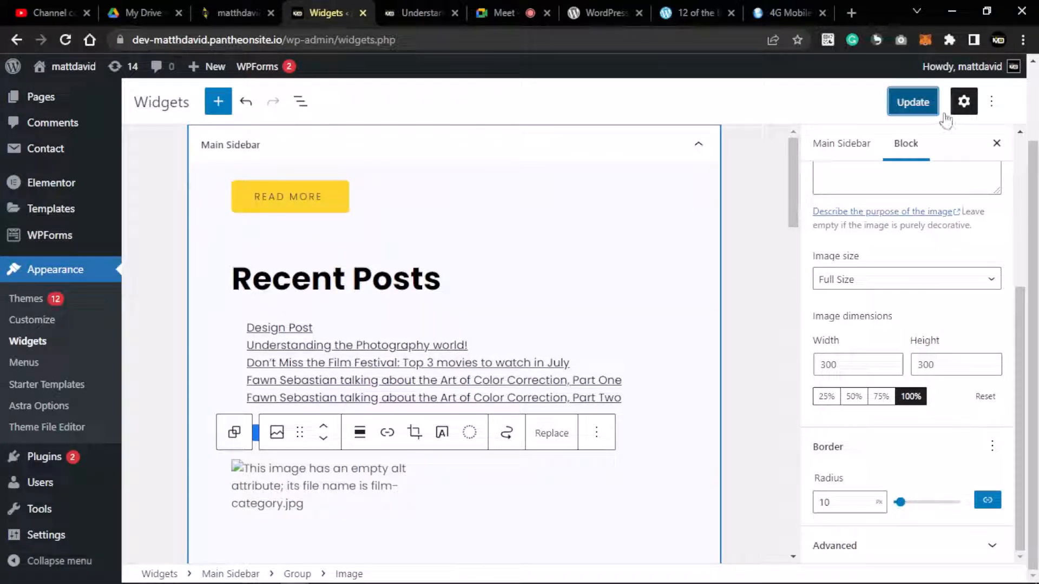
pyautogui.click(909, 108)
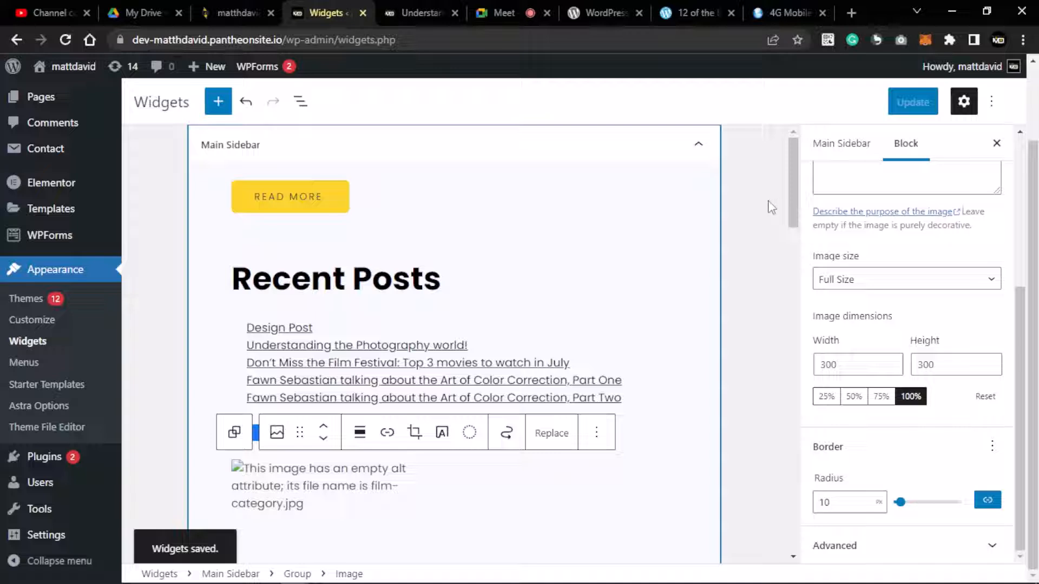
pyautogui.scroll(-3, 789, 217)
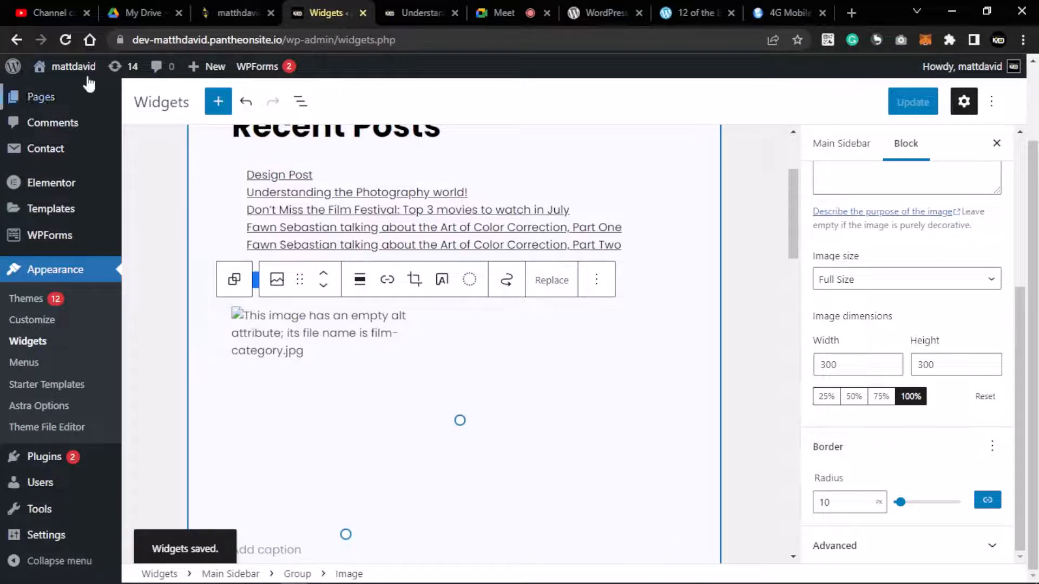
pyautogui.click(64, 40)
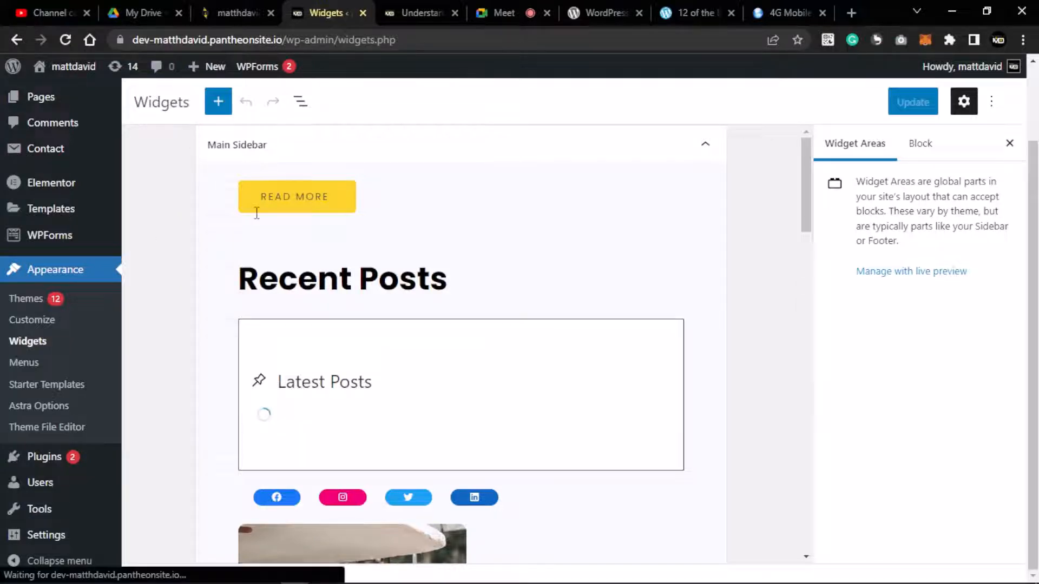
# Select the camera crew image again and set its border radius to 13 px
pyautogui.scroll(-6, 393, 404)
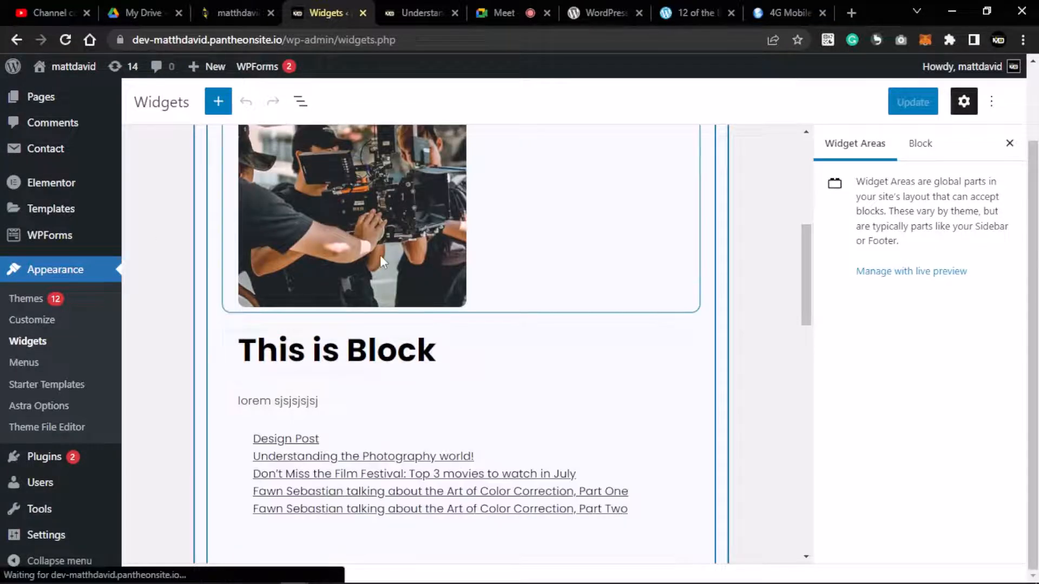
pyautogui.click(380, 261)
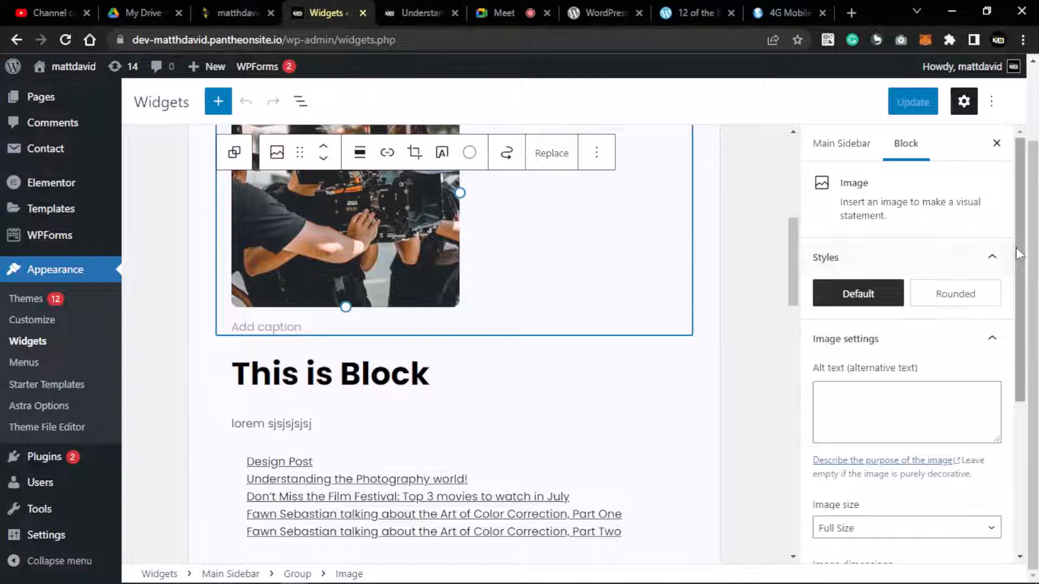
pyautogui.scroll(-5, 957, 503)
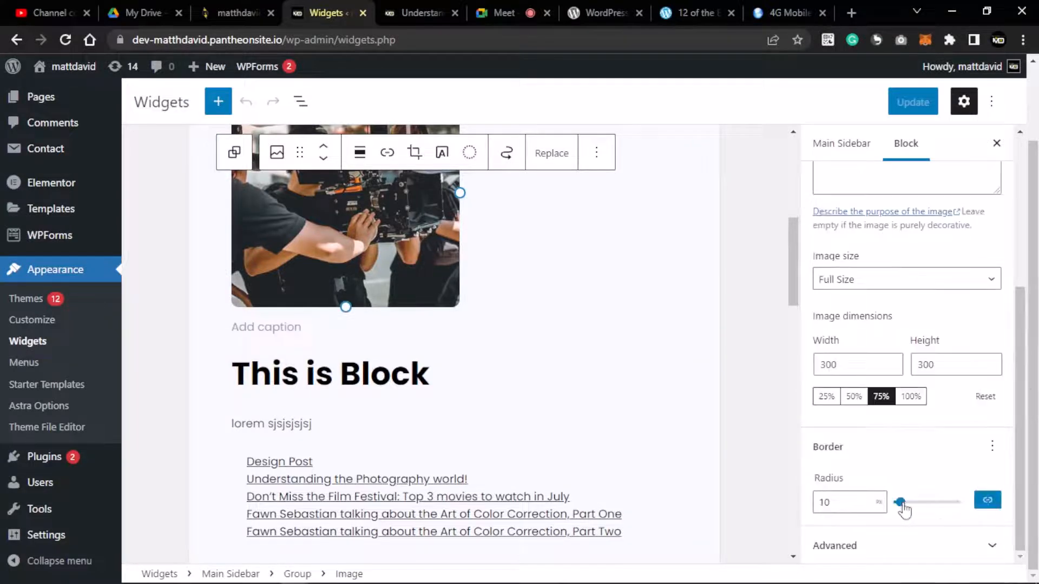
pyautogui.scroll(3, 725, 435)
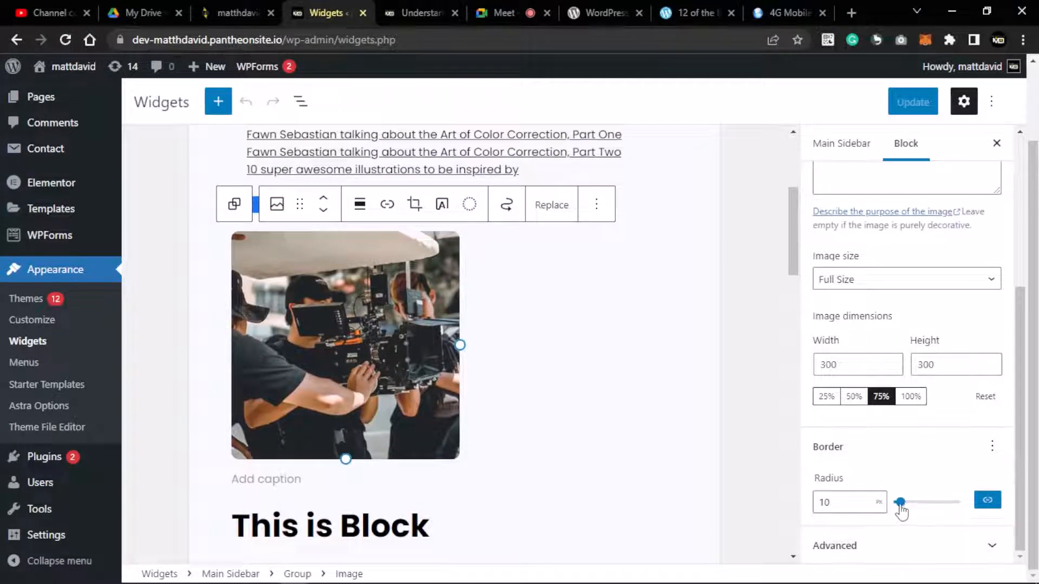
pyautogui.moveTo(899, 504); pyautogui.dragTo(901, 503)
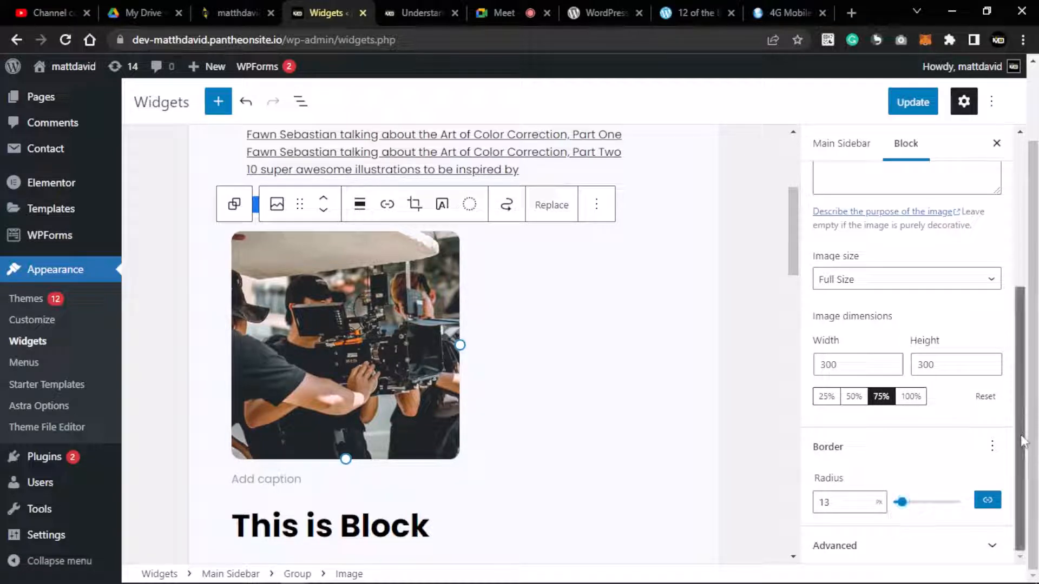
# Expand the image's advanced settings and review the title attribute and HTML anchor options
pyautogui.click(991, 547)
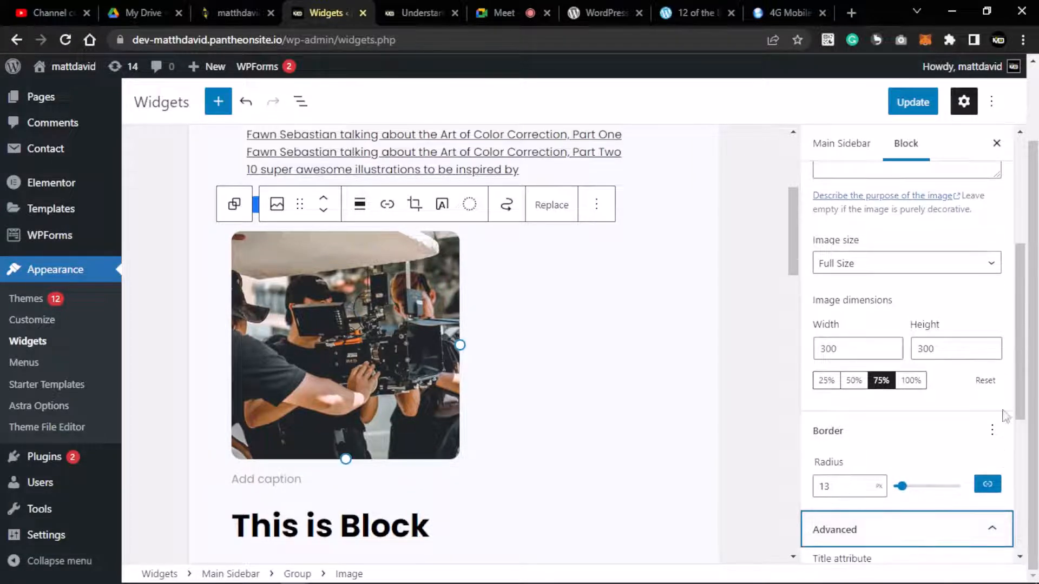
pyautogui.scroll(-4, 1021, 406)
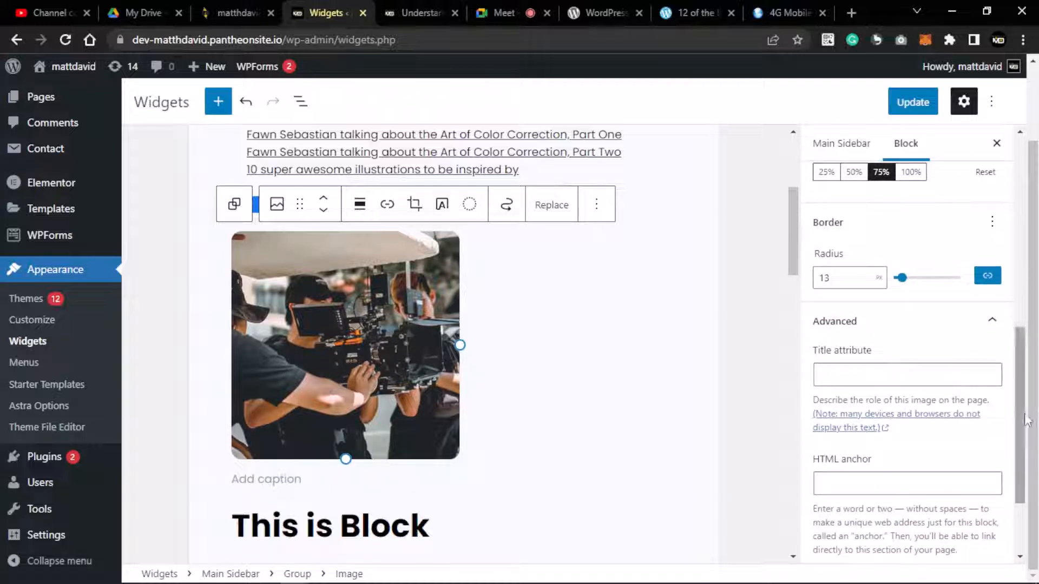
pyautogui.scroll(7, 1017, 411)
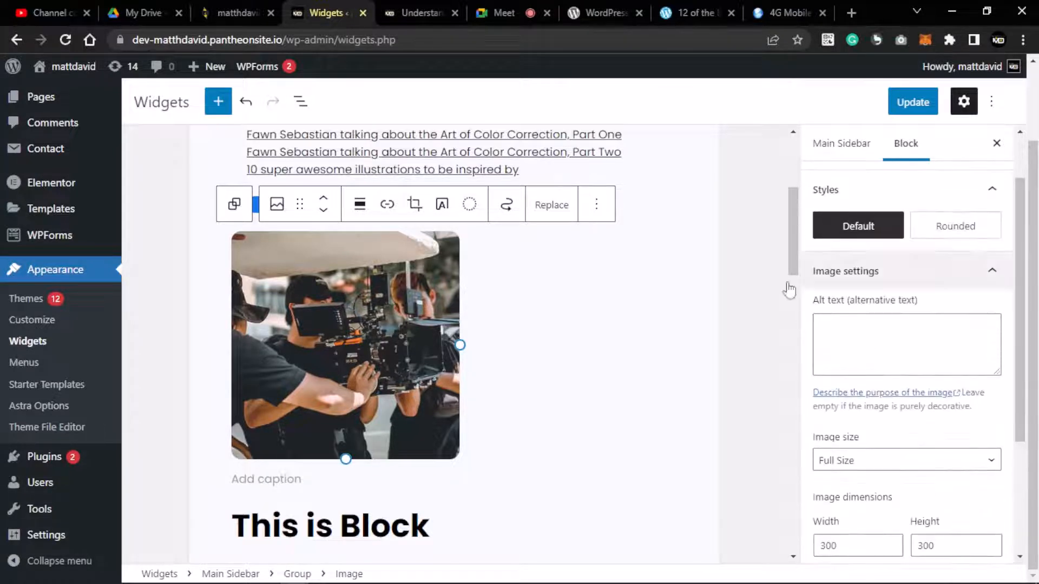
# View the settings of the paragraph under the "This is Block" heading and look through the other Main Sidebar blocks
pyautogui.scroll(-2, 788, 290)
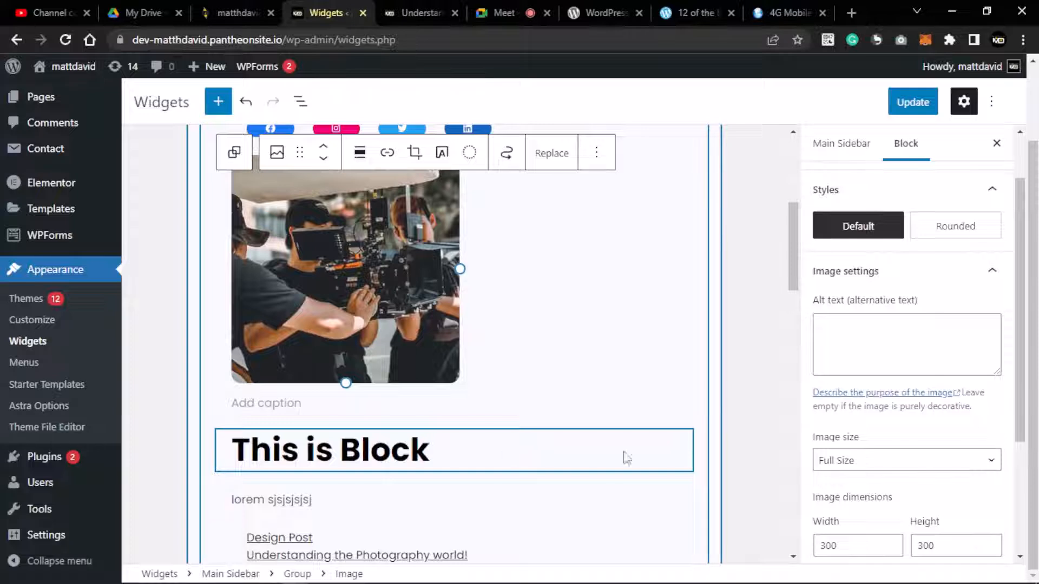
pyautogui.click(627, 458)
pyautogui.press('Down')
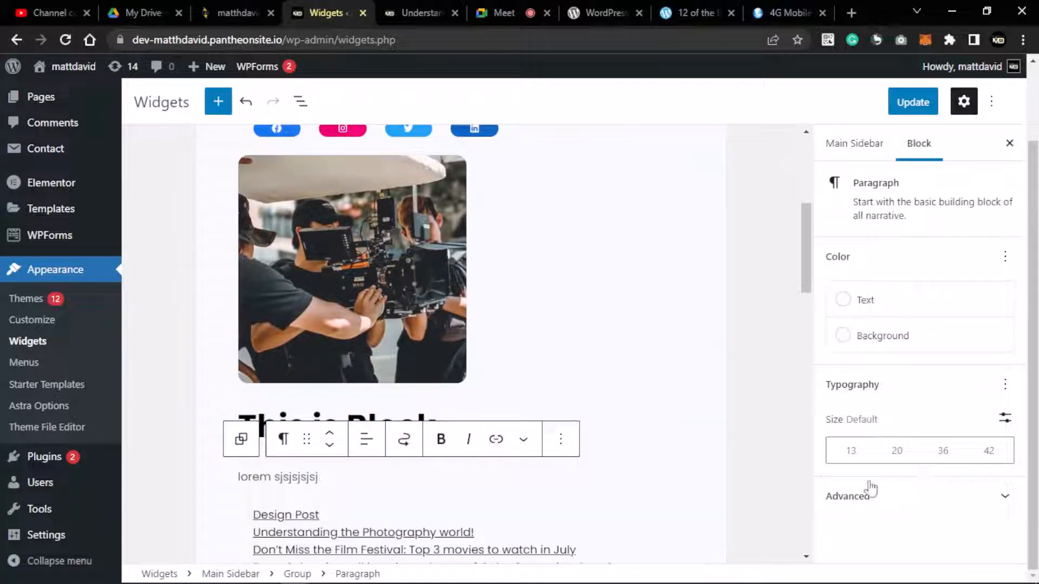
pyautogui.scroll(-14, 603, 436)
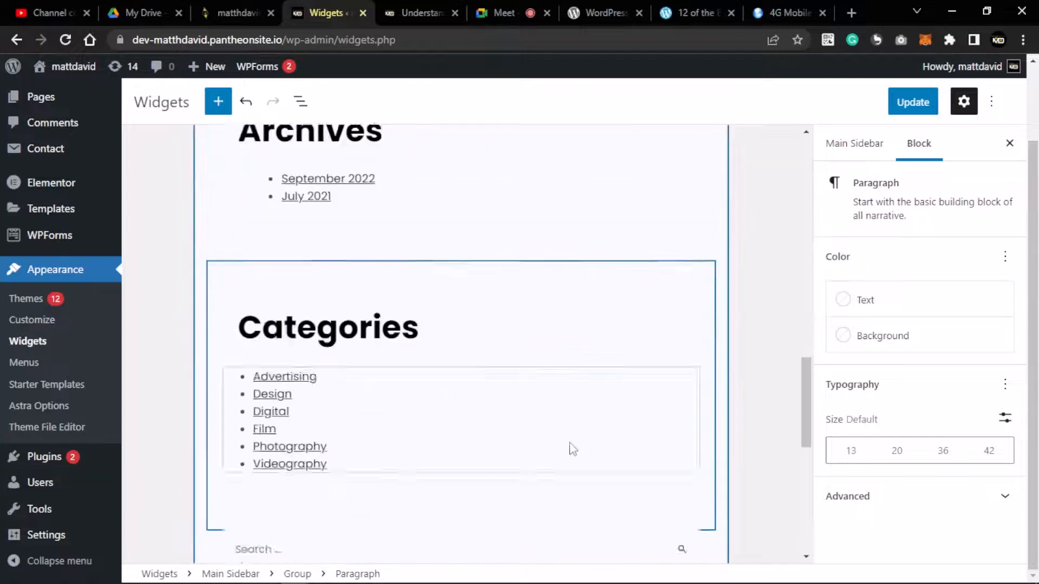
pyautogui.scroll(12, 572, 449)
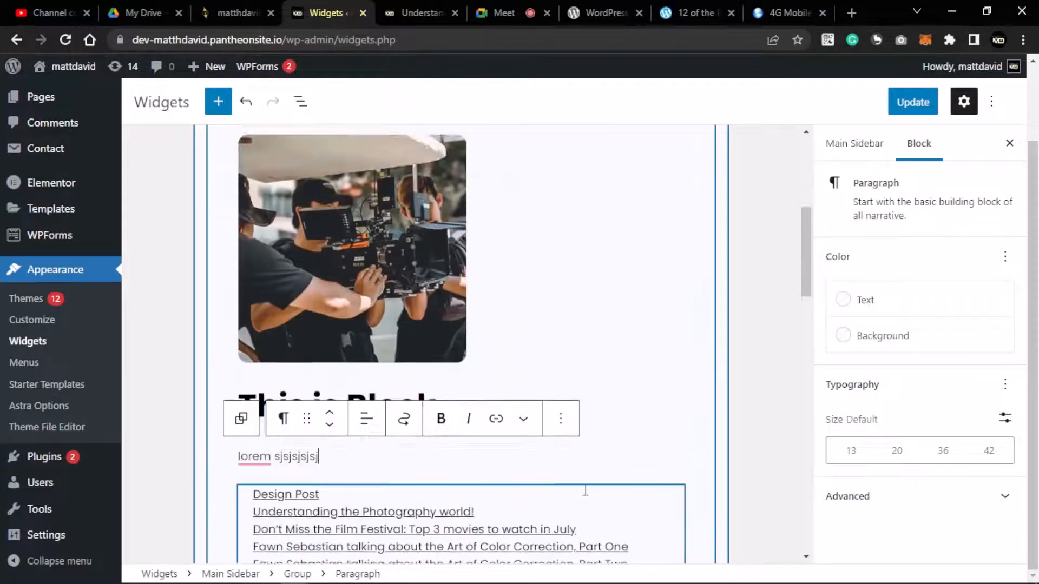
pyautogui.scroll(6, 584, 490)
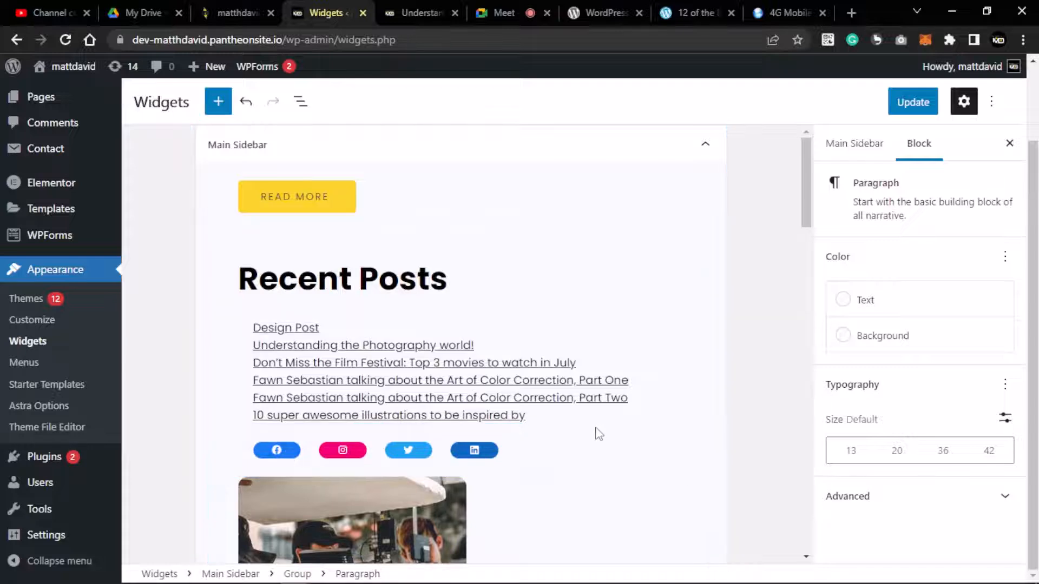
pyautogui.scroll(-4, 560, 483)
pyautogui.scroll(4, 560, 482)
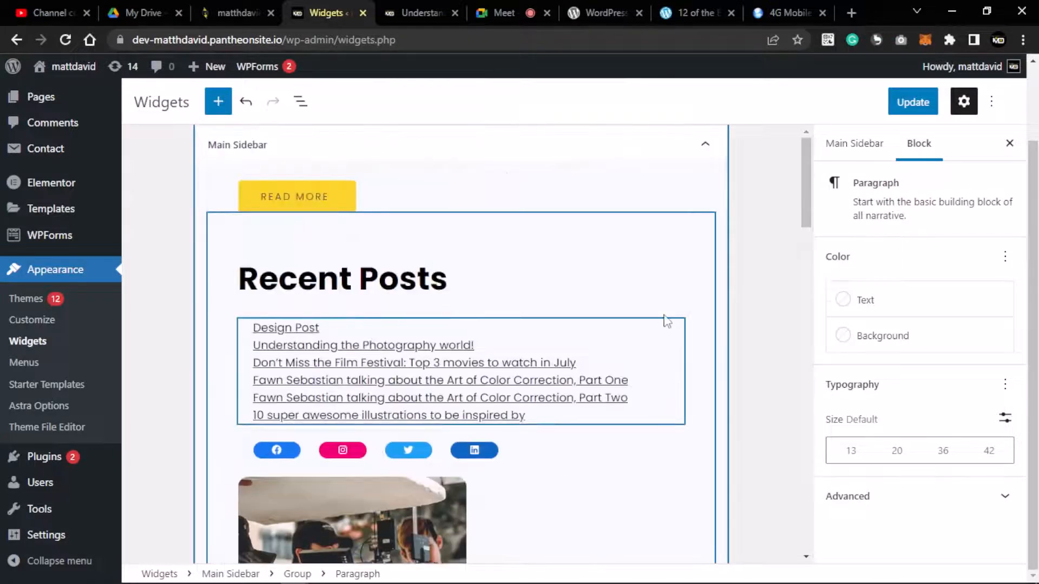
# Compare the block settings of the Recent Posts group, its Latest Posts list and the Buttons block containing Read More
pyautogui.click(670, 364)
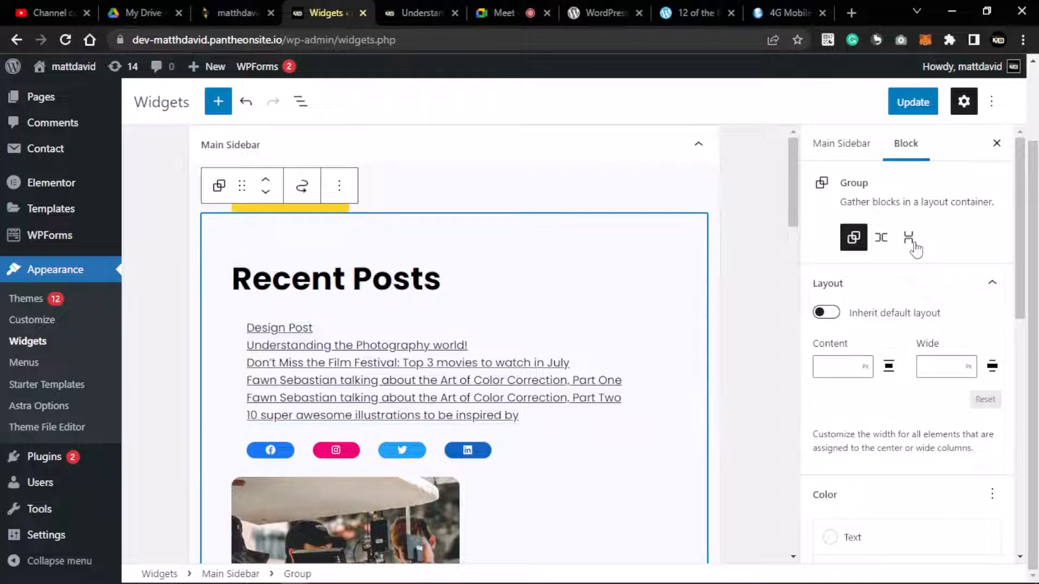
pyautogui.click(647, 372)
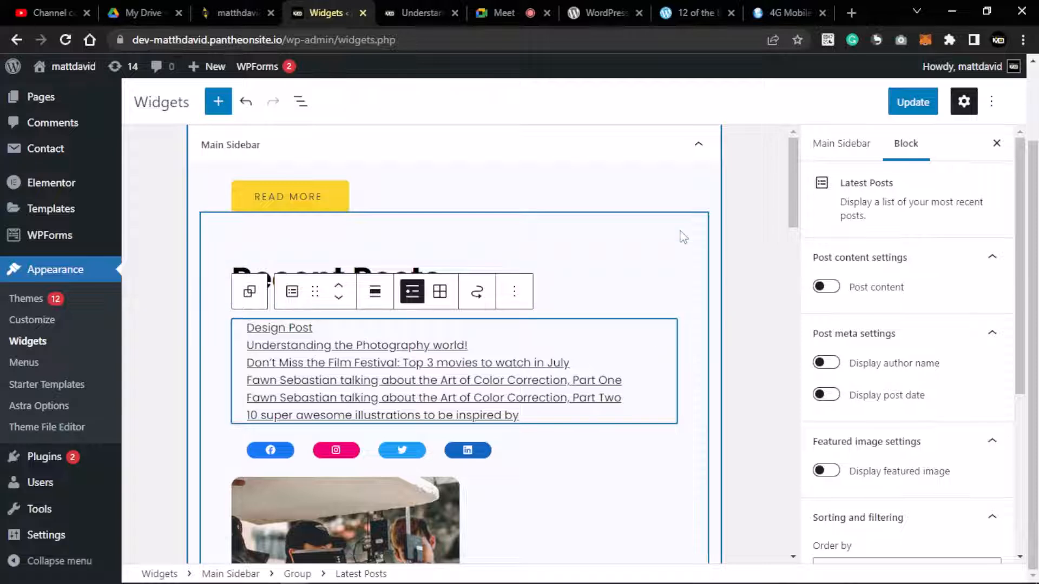
pyautogui.click(683, 237)
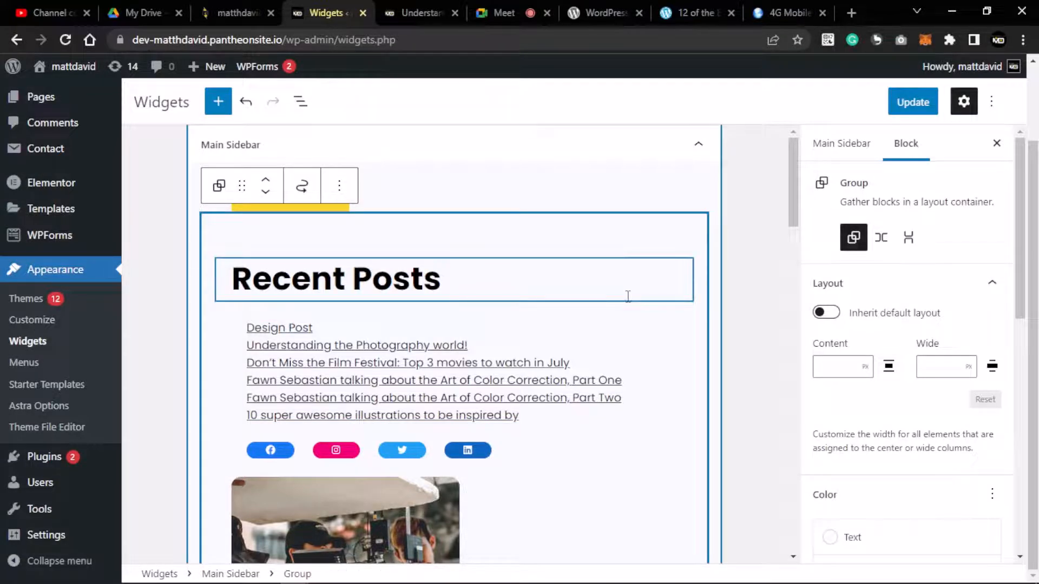
pyautogui.click(608, 196)
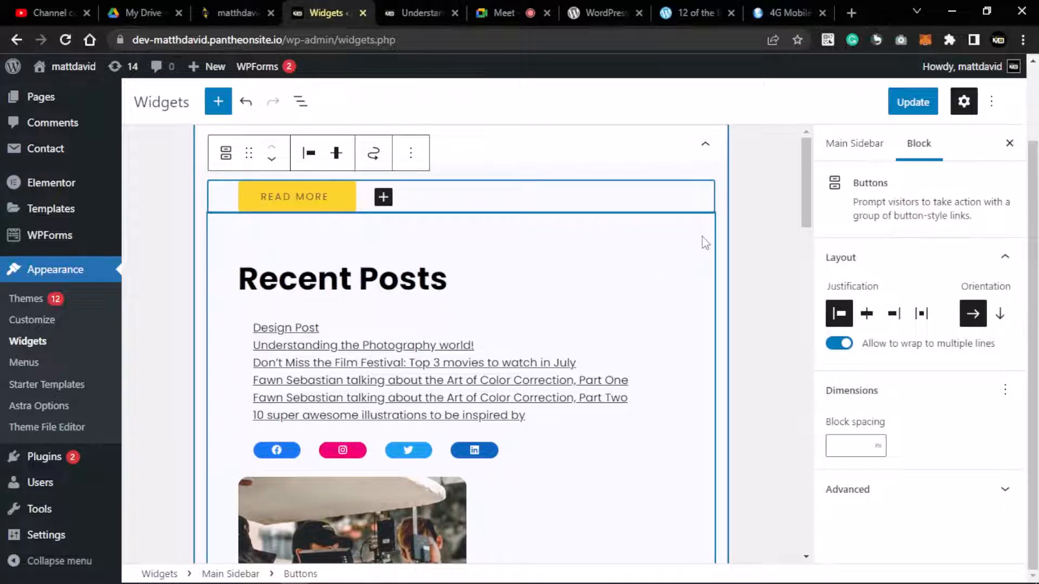
pyautogui.click(703, 240)
pyautogui.click(638, 191)
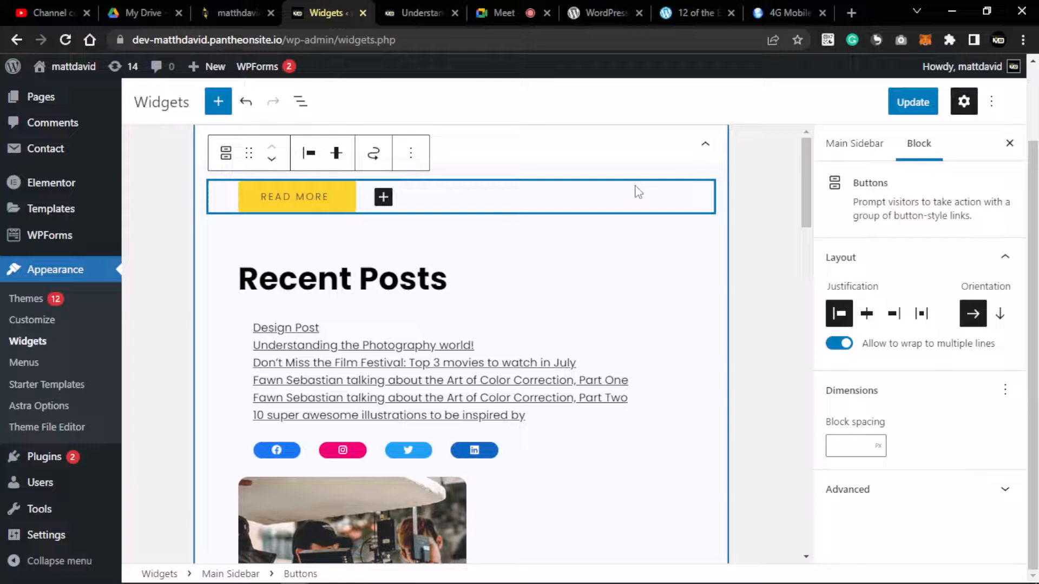
pyautogui.click(383, 198)
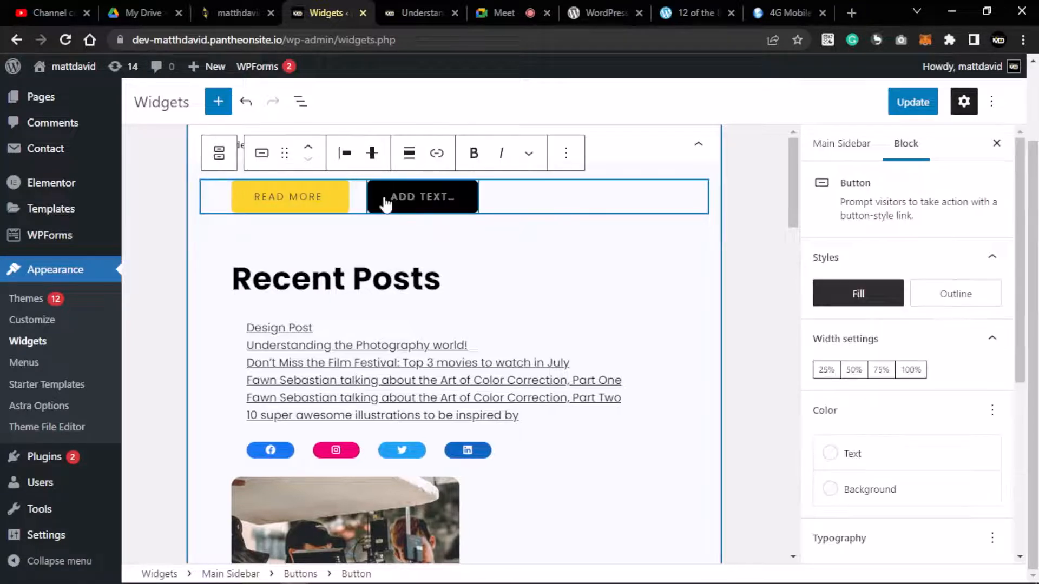
pyautogui.click(476, 200)
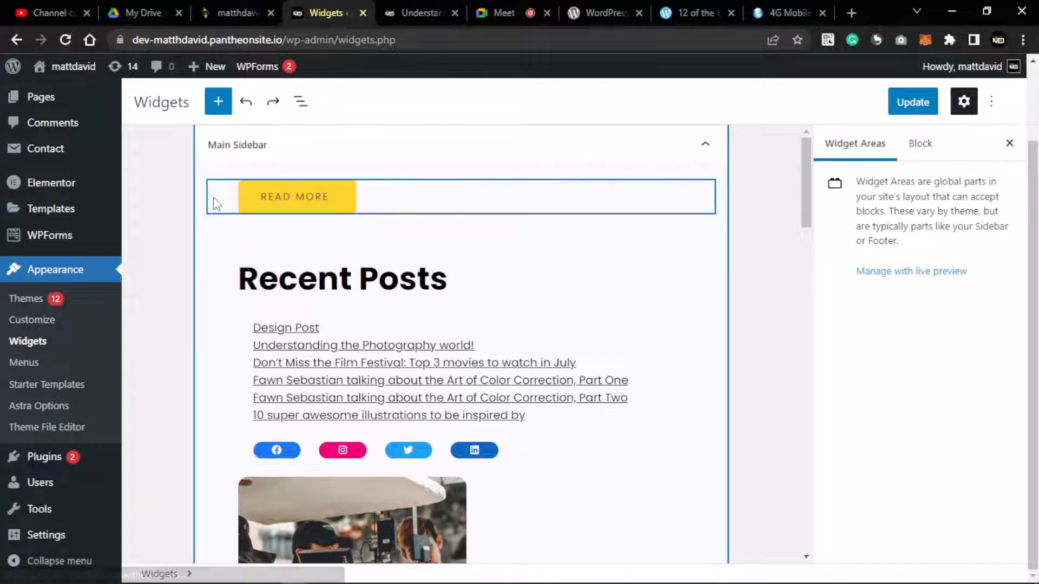
# Transform the Buttons block containing Read More into a Group
pyautogui.click(251, 181)
pyautogui.click(219, 153)
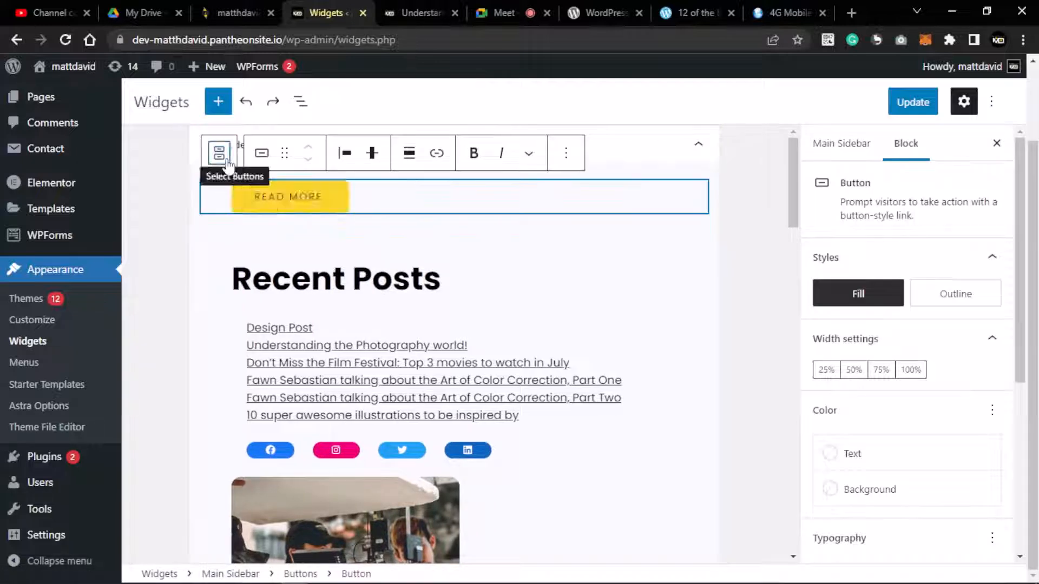
pyautogui.click(226, 158)
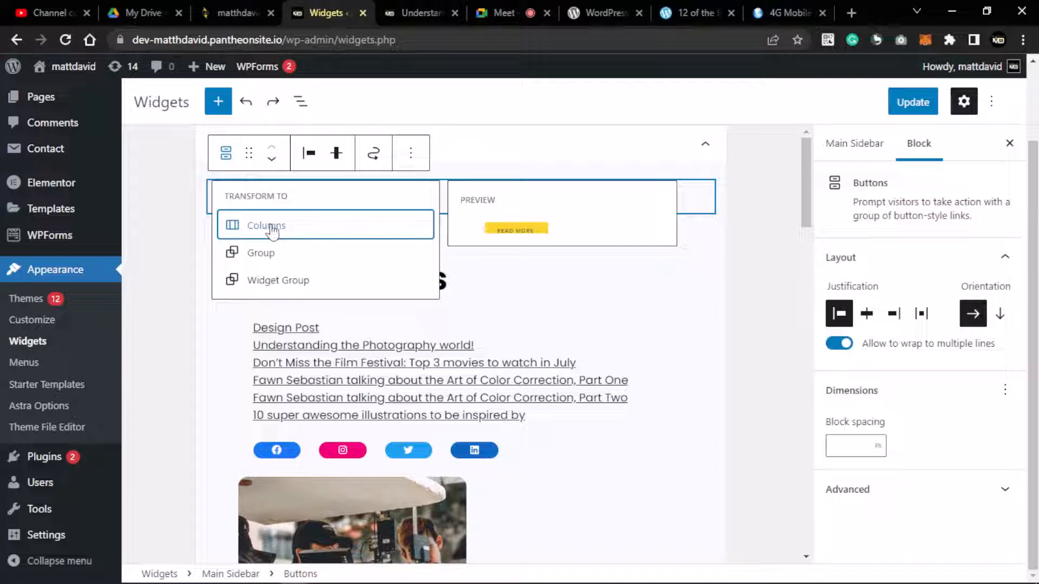
pyautogui.click(264, 255)
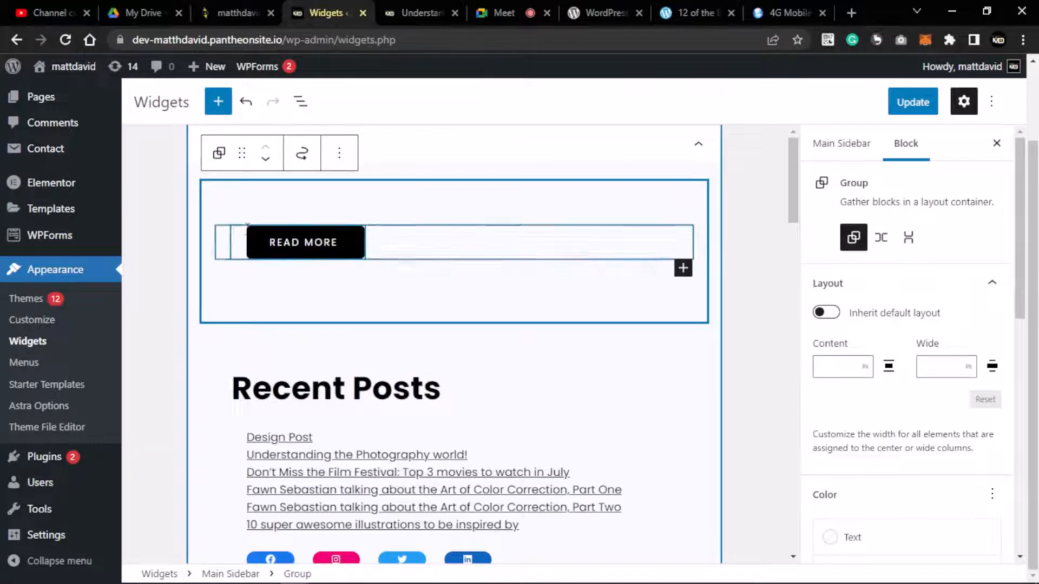
# Search the full block library for "you" and insert a YouTube block below the Read More button inside the group
pyautogui.click(683, 268)
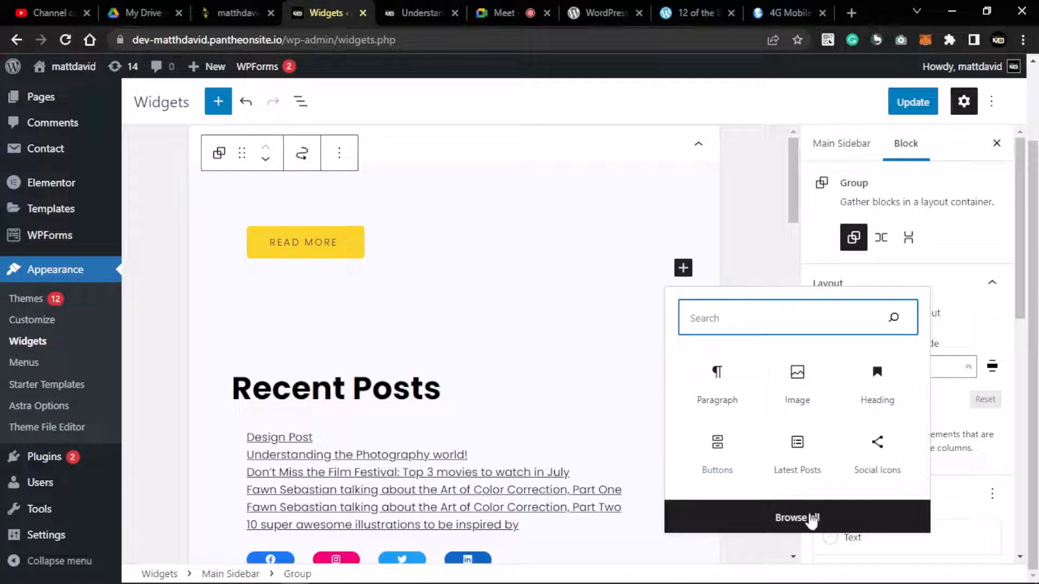
pyautogui.click(811, 518)
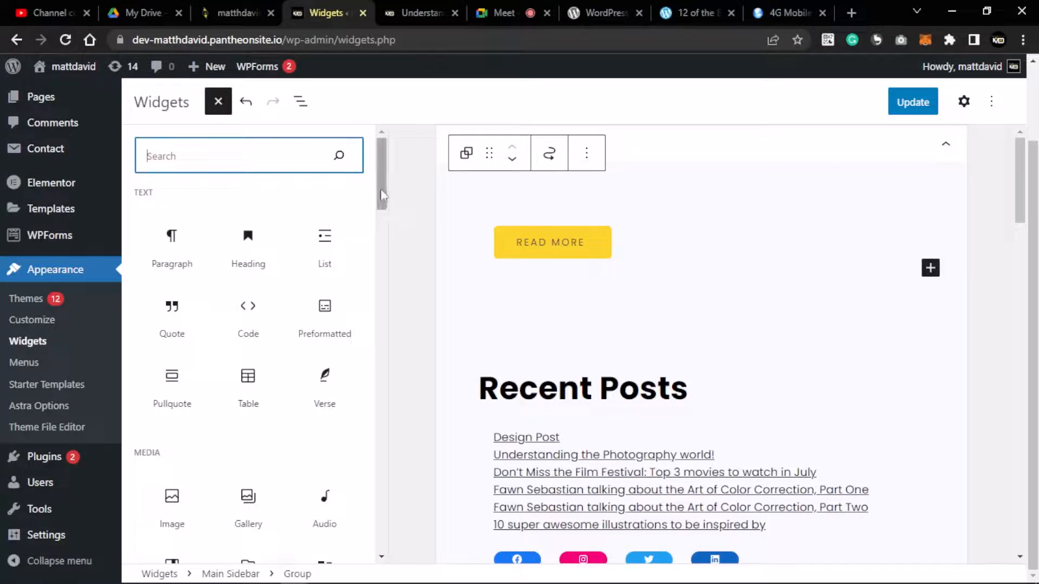
pyautogui.moveTo(383, 196); pyautogui.dragTo(381, 206)
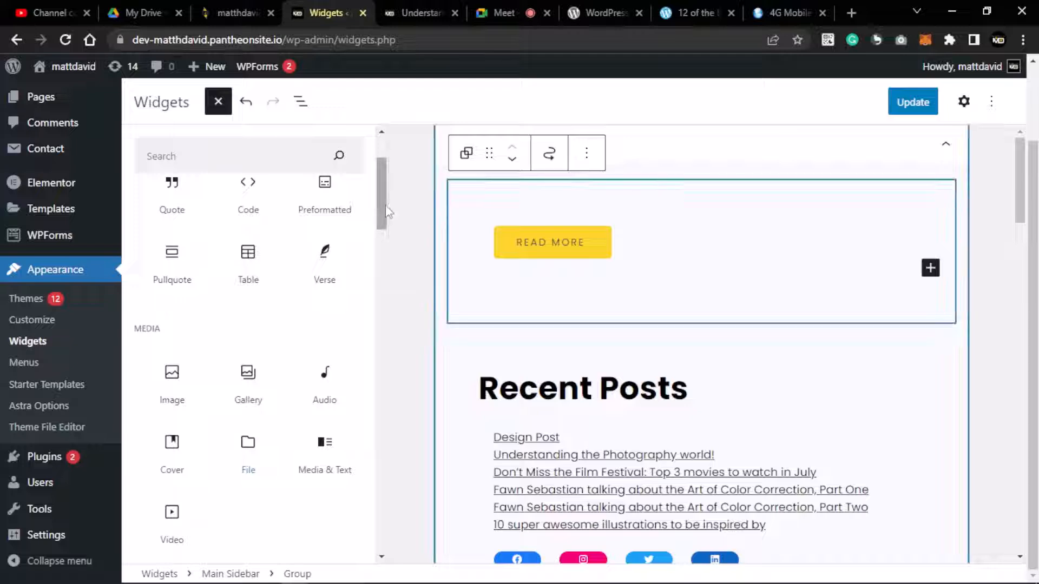
pyautogui.moveTo(384, 209)
pyautogui.mouseDown()
pyautogui.moveTo(380, 242)
pyautogui.moveTo(381, 214)
pyautogui.mouseUp()
pyautogui.click(212, 150)
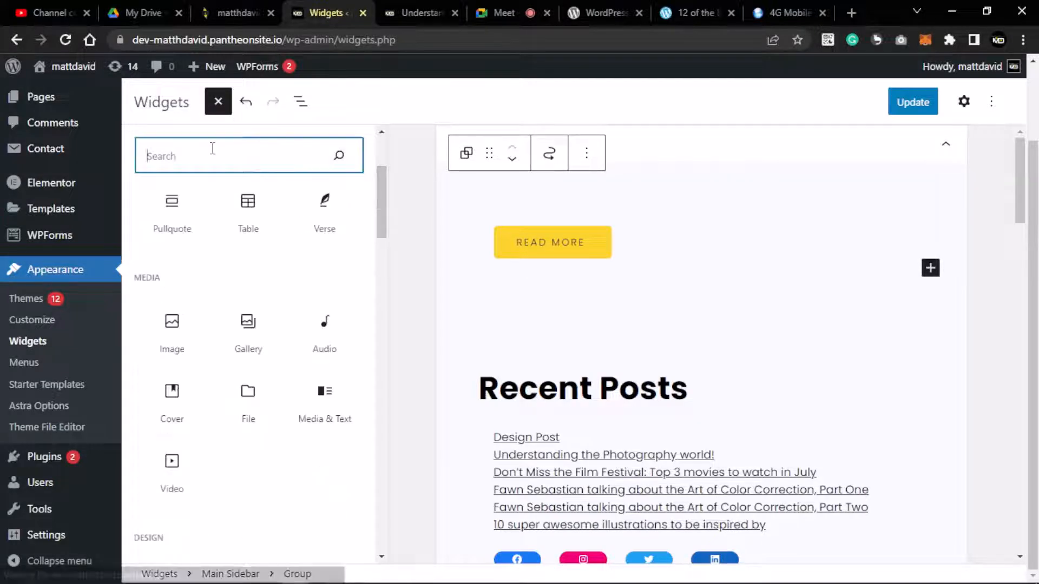
pyautogui.write('you')
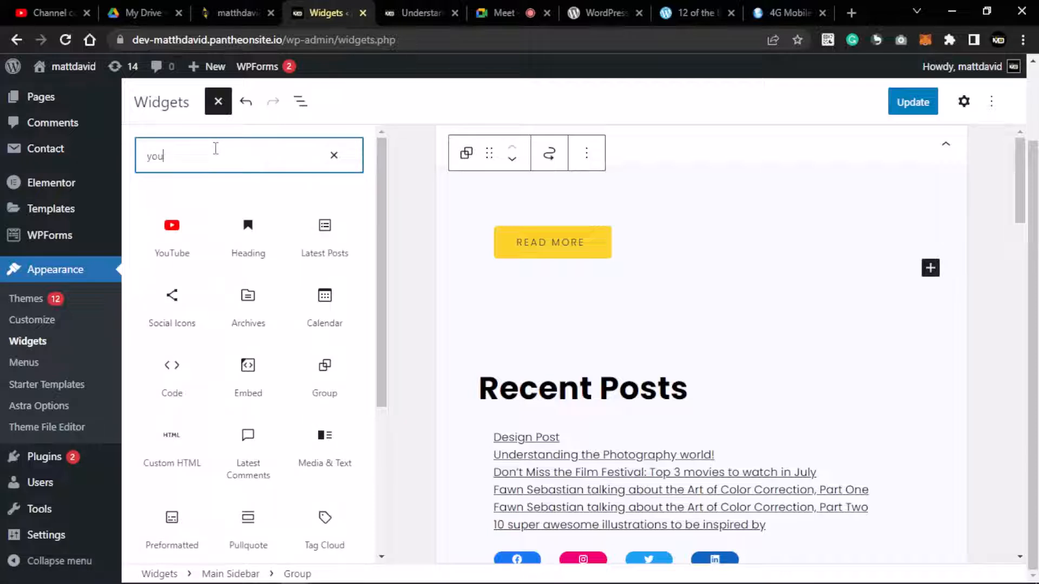
pyautogui.click(171, 232)
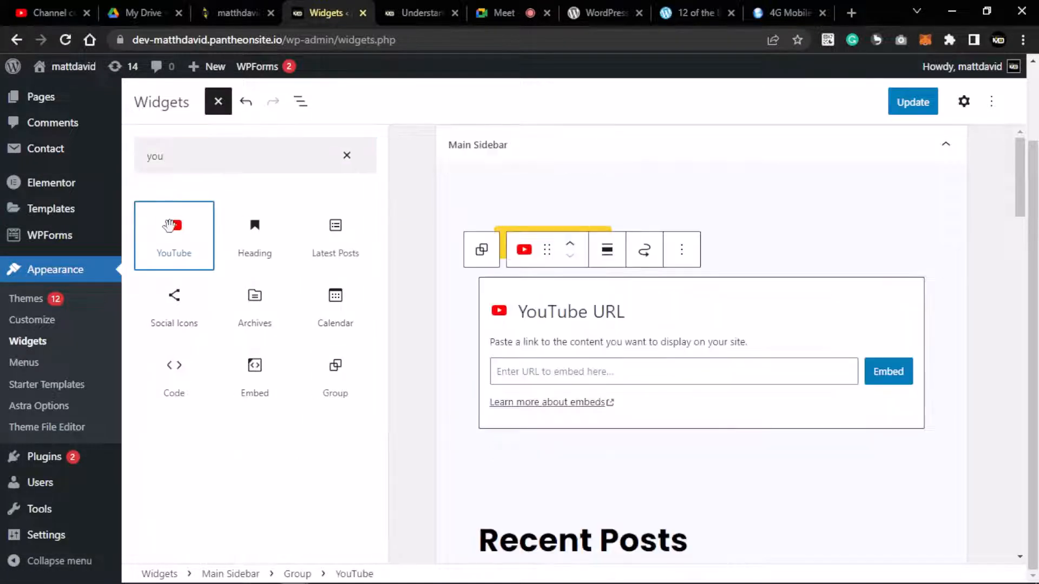
pyautogui.click(649, 371)
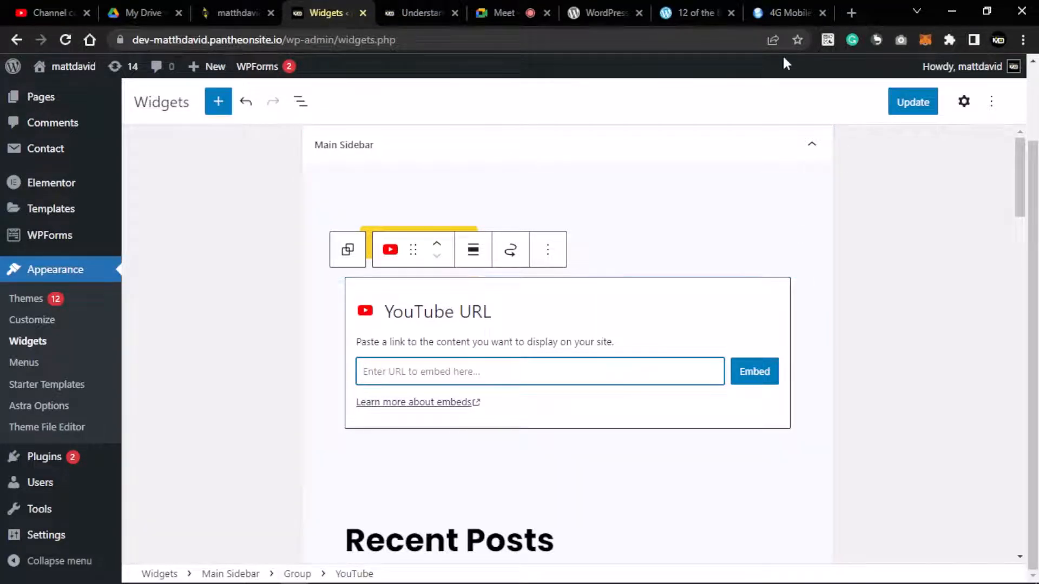
# Open YouTube in a new browser tab and go to the signed-in account's own channel page
pyautogui.click(851, 13)
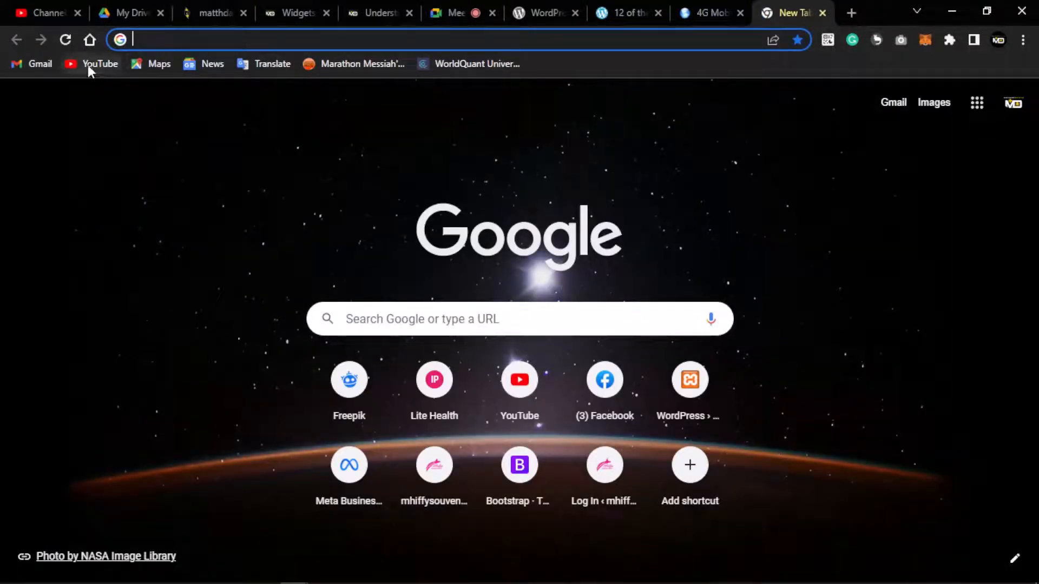
pyautogui.click(92, 64)
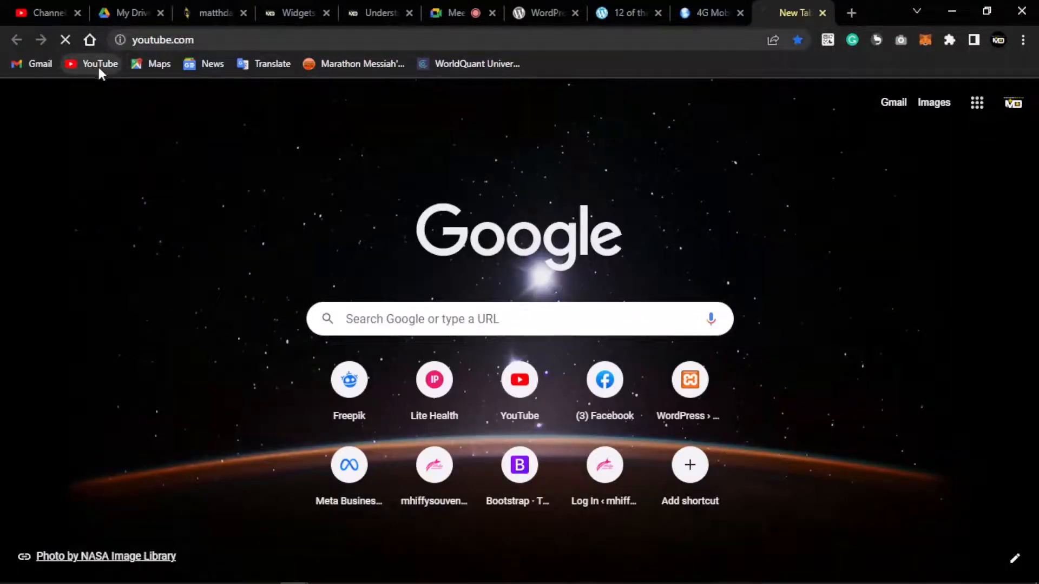
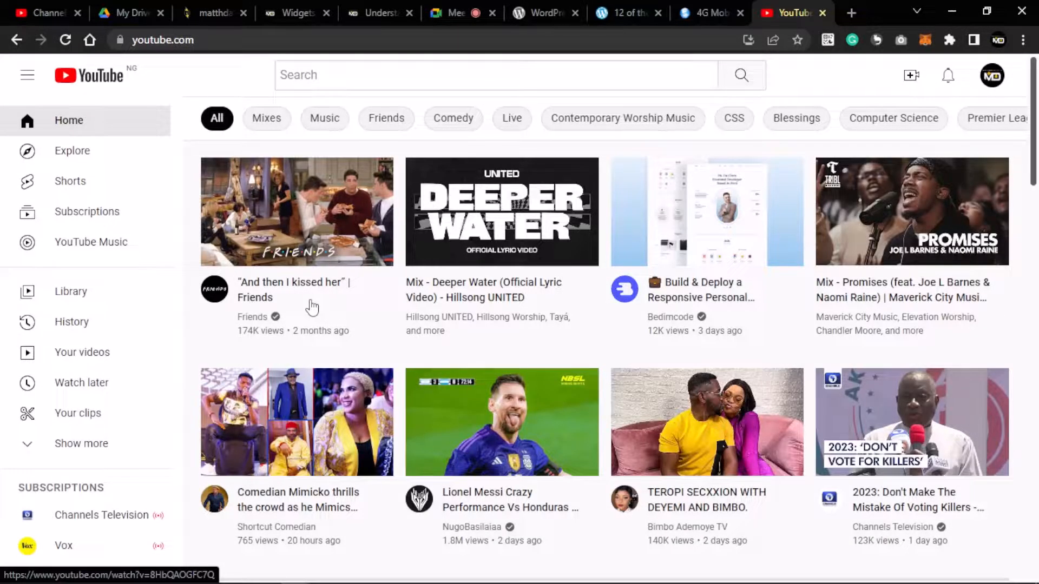
pyautogui.scroll(-3, 312, 307)
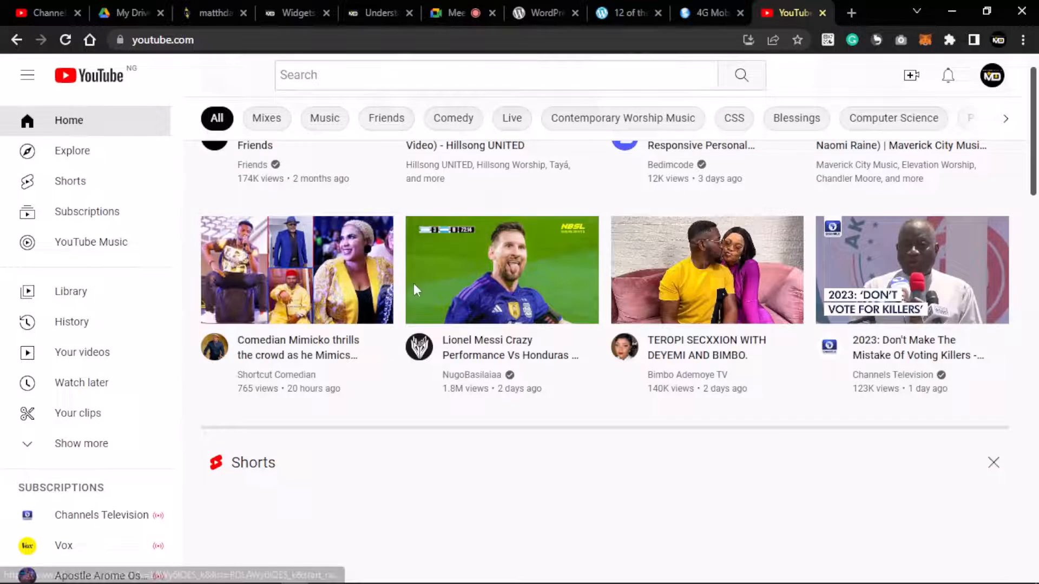
pyautogui.scroll(3, 414, 287)
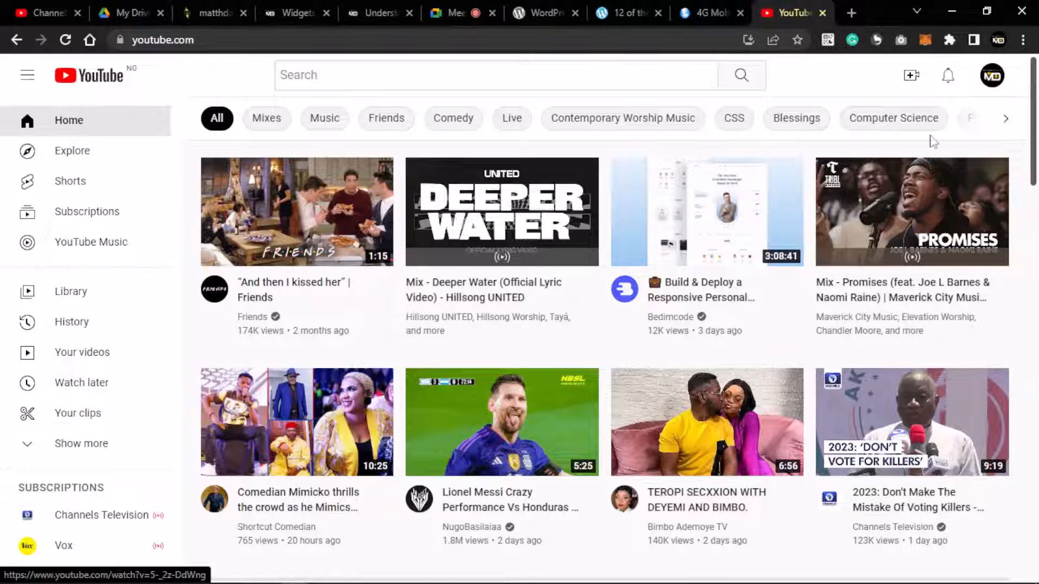
pyautogui.click(992, 76)
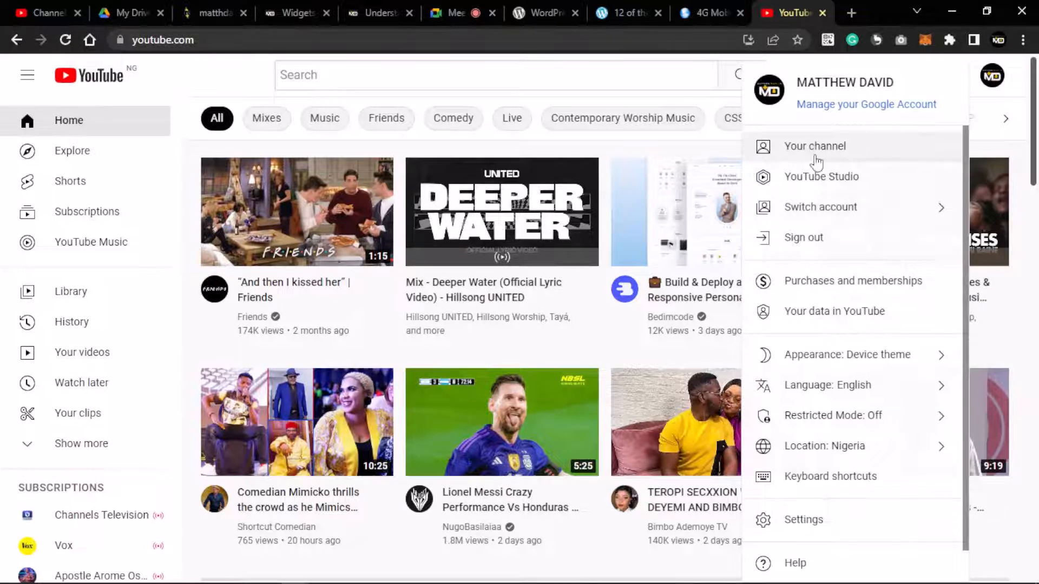
pyautogui.click(812, 147)
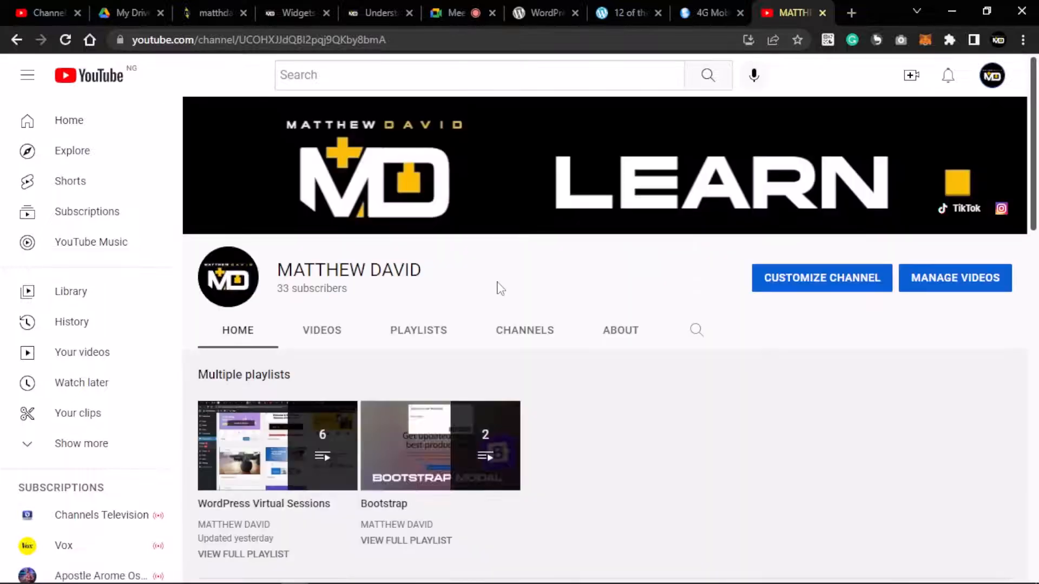
# Look through the channel's uploads and start playing its WordPress Virtual Sessions playlist
pyautogui.scroll(-3, 302, 357)
pyautogui.scroll(-2, 298, 380)
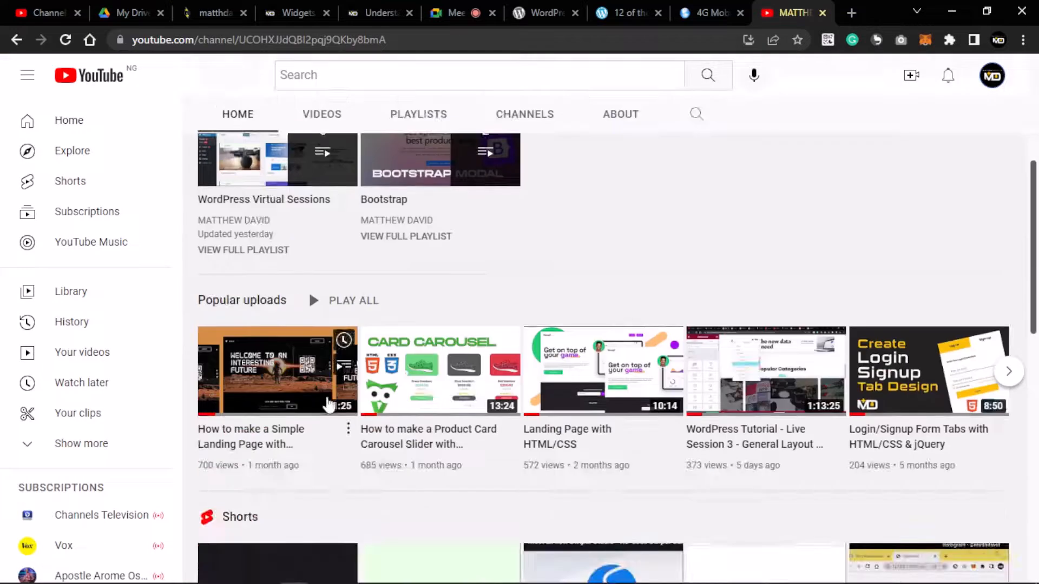
pyautogui.scroll(-5, 467, 449)
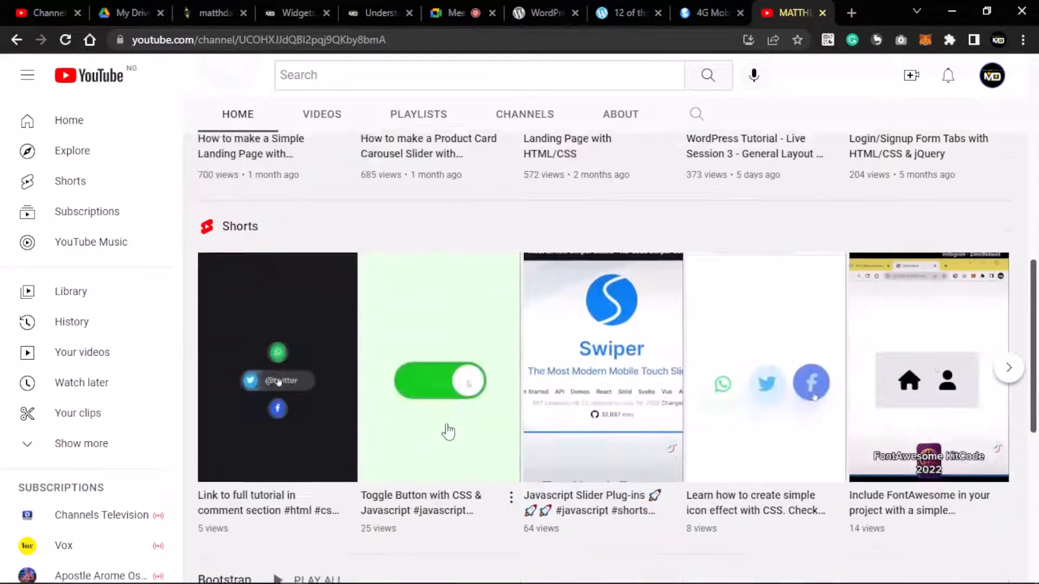
pyautogui.scroll(10, 399, 399)
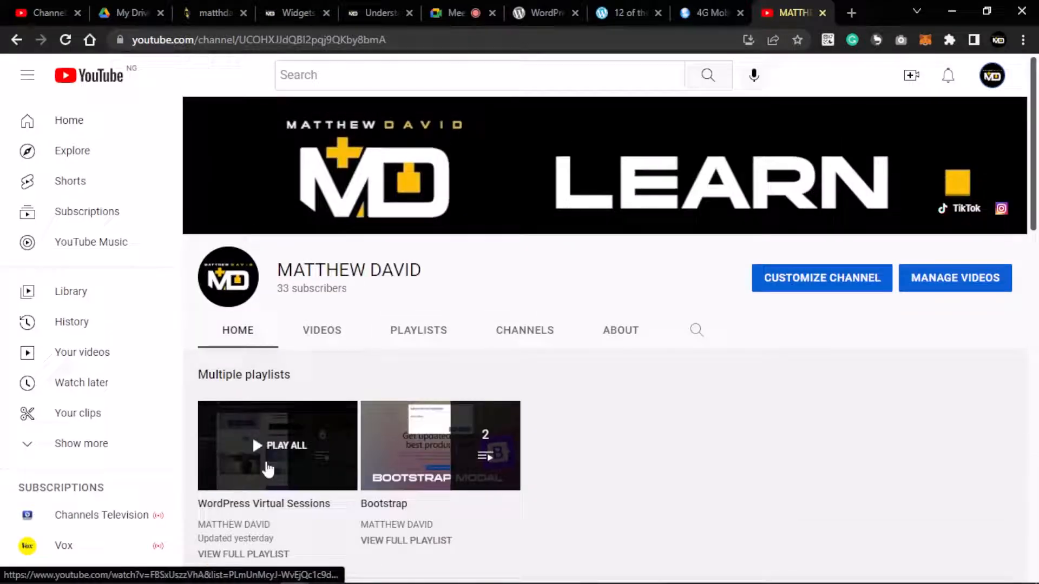
pyautogui.click(297, 463)
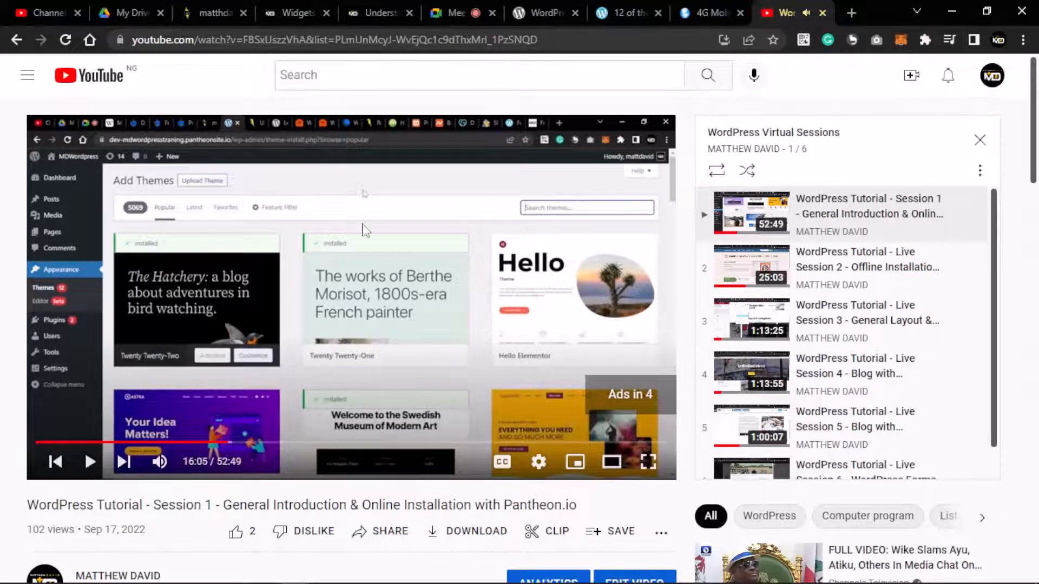
pyautogui.scroll(-4, 364, 225)
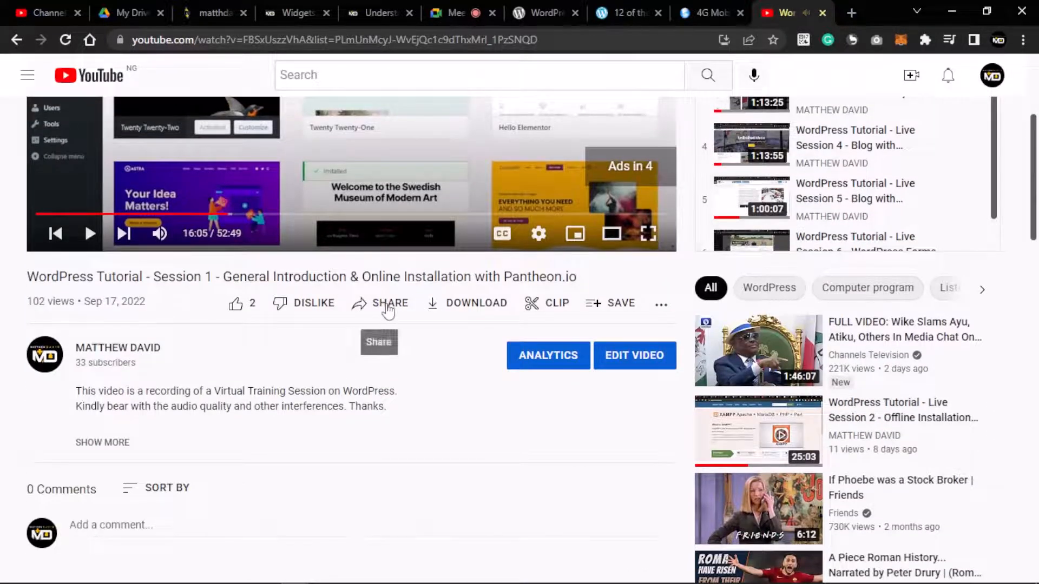
pyautogui.click(380, 304)
pyautogui.click(368, 271)
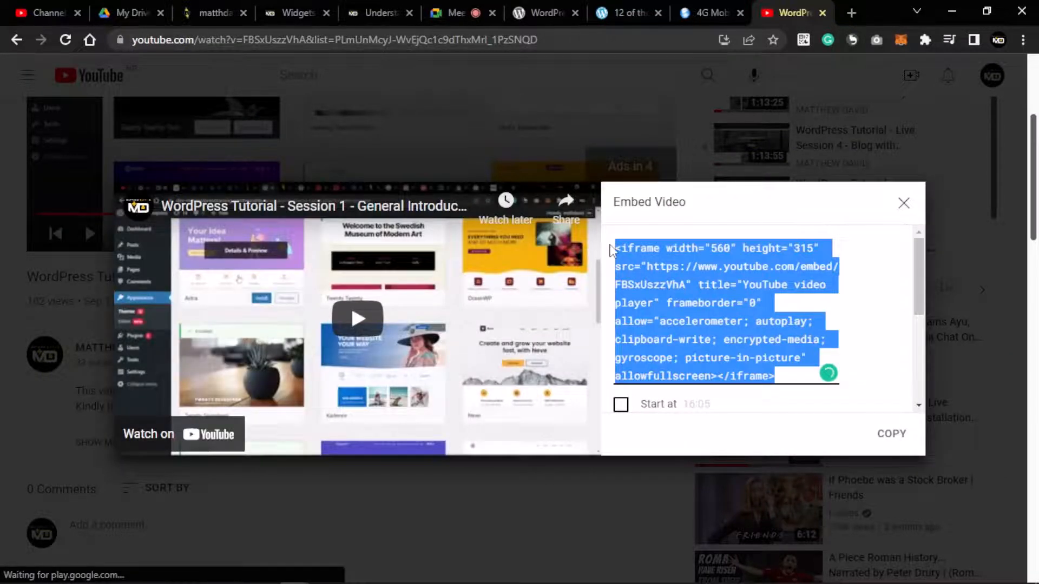
pyautogui.click(903, 203)
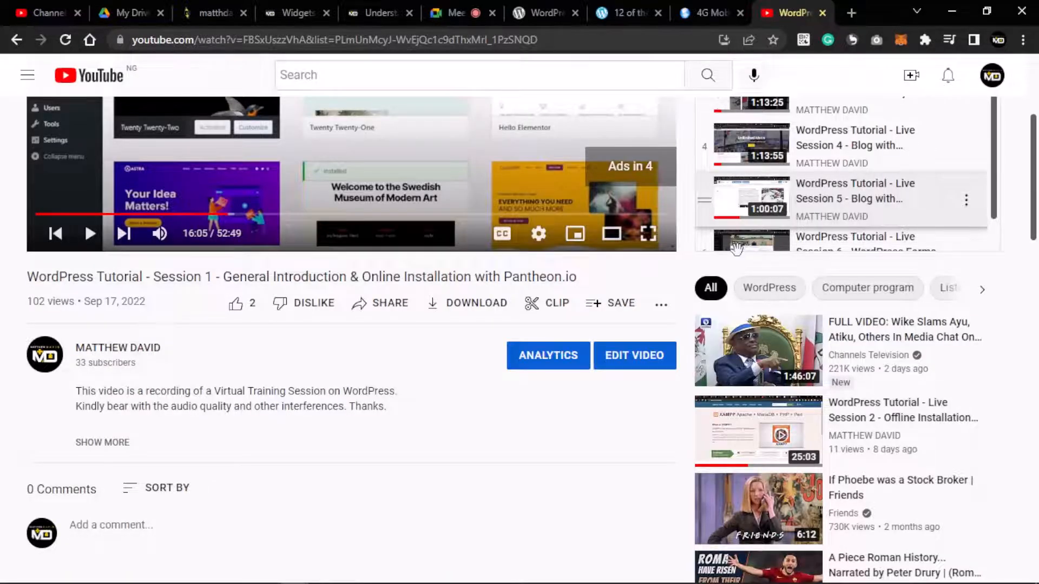
# Copy the share link of the WordPress Tutorial - Session 1 video and embed it in the sidebar's YouTube block
pyautogui.click(380, 303)
pyautogui.click(661, 347)
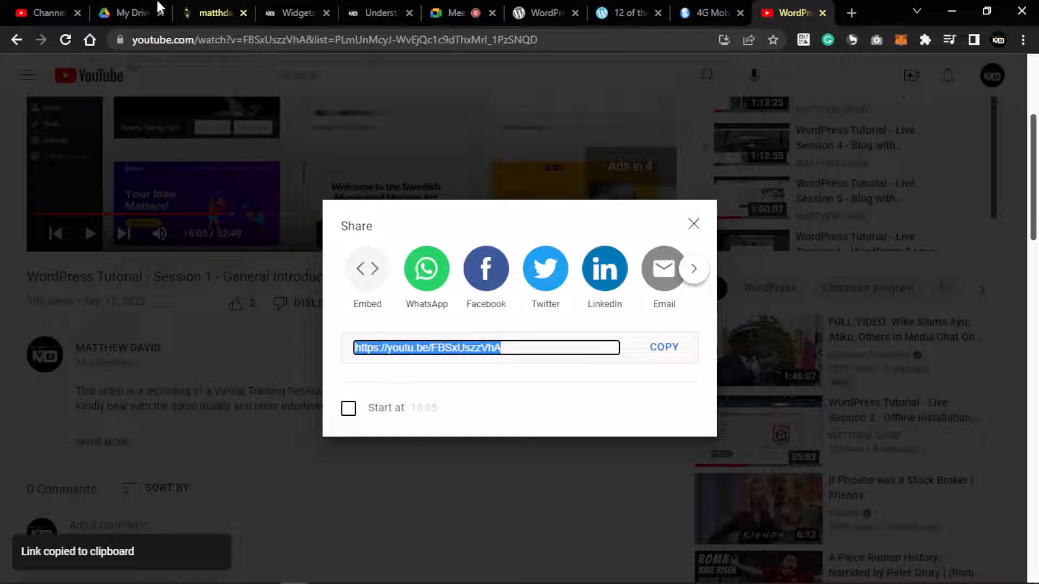
pyautogui.click(295, 12)
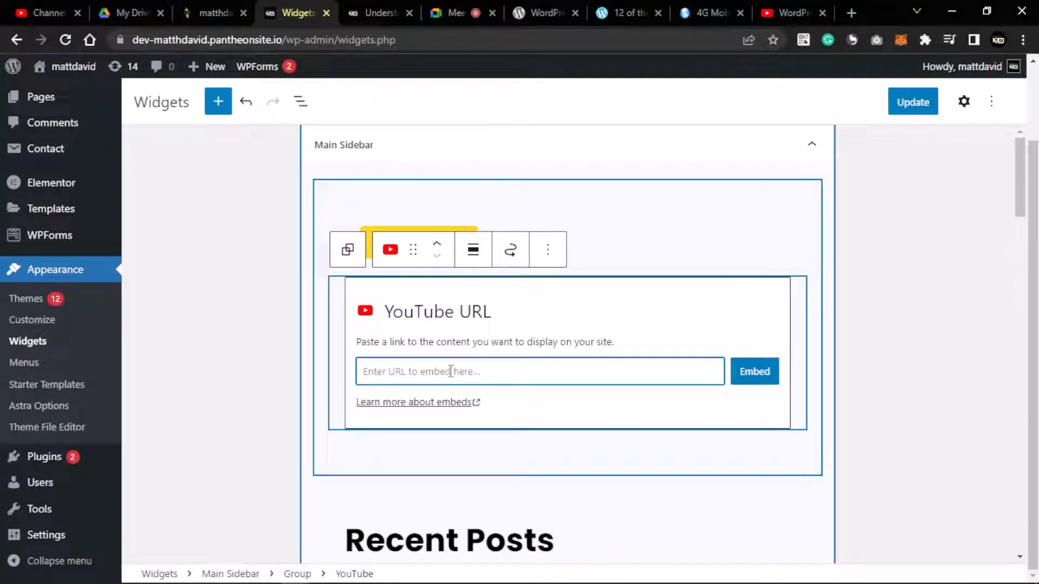
pyautogui.hotkey('ctrl', 'v')
pyautogui.click(745, 378)
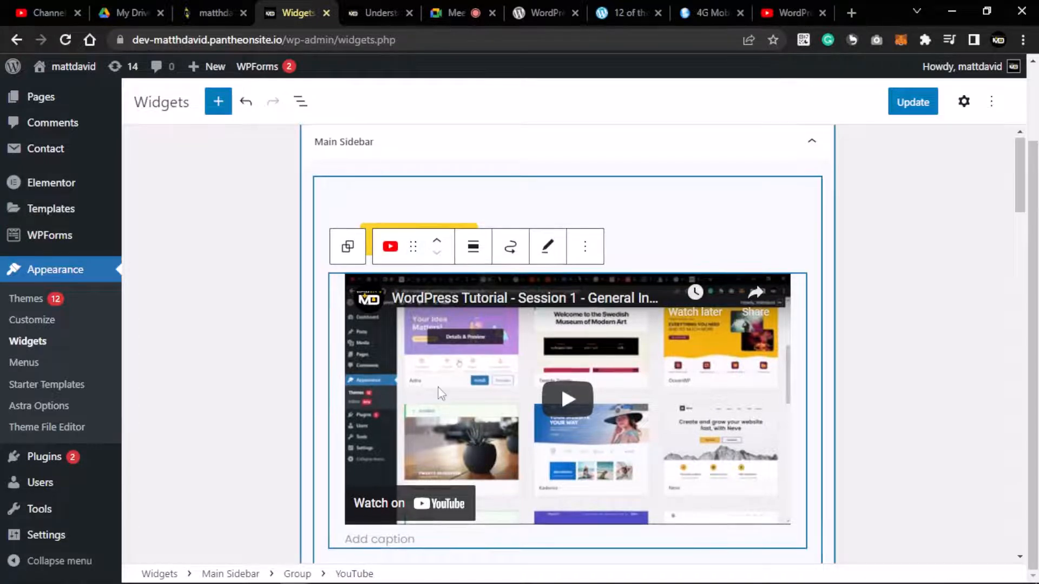
# Review the embedded video in the Main Sidebar and browse the text, media, design and widget blocks available for insertion
pyautogui.scroll(-5, 361, 409)
pyautogui.scroll(5, 361, 410)
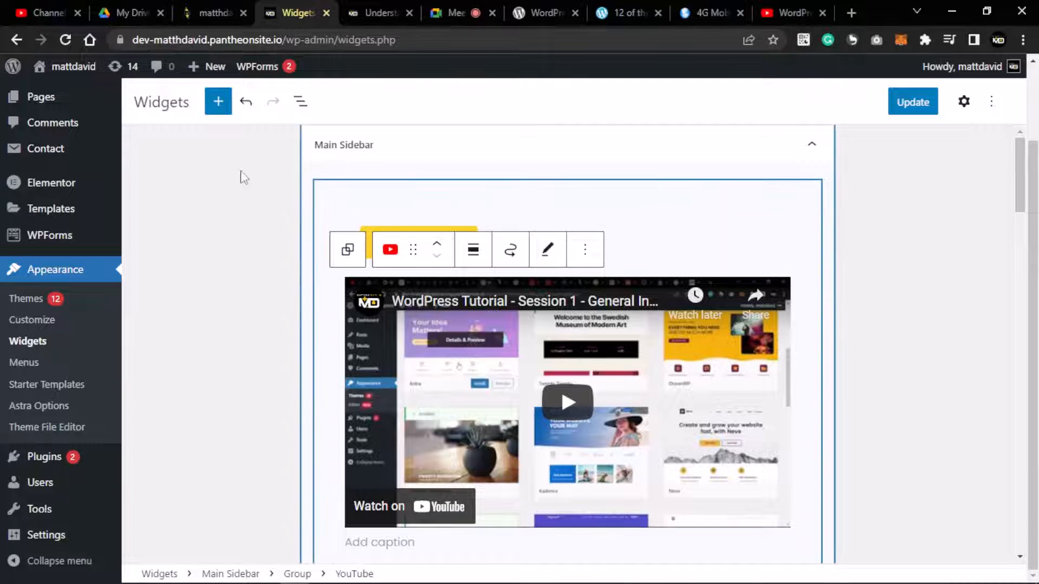
pyautogui.scroll(-7, 294, 225)
pyautogui.scroll(4, 251, 160)
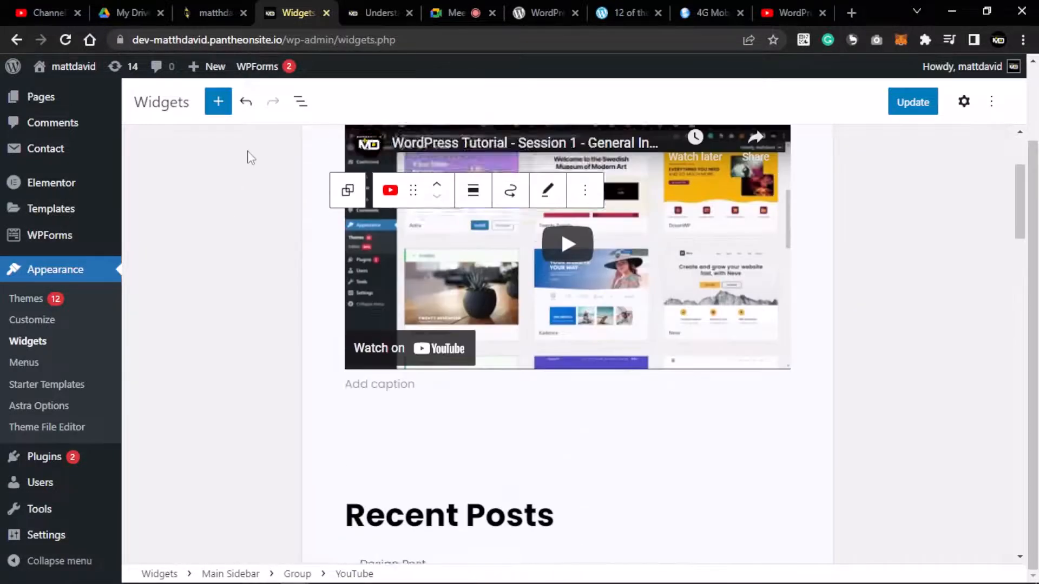
pyautogui.click(218, 101)
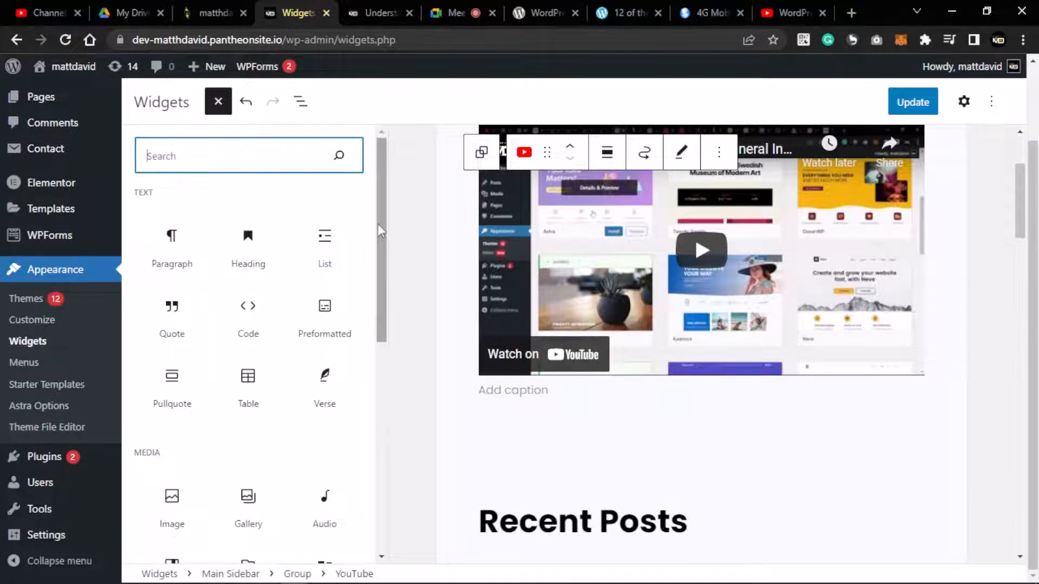
pyautogui.moveTo(378, 224); pyautogui.dragTo(369, 427)
pyautogui.scroll(-3, 372, 435)
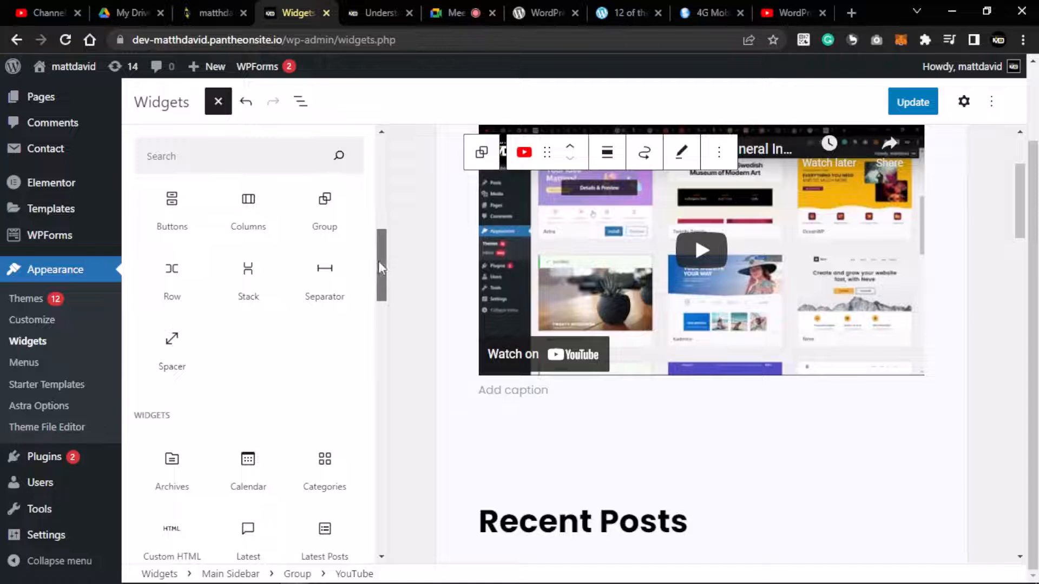
pyautogui.moveTo(378, 261); pyautogui.dragTo(376, 217)
pyautogui.scroll(3, 788, 258)
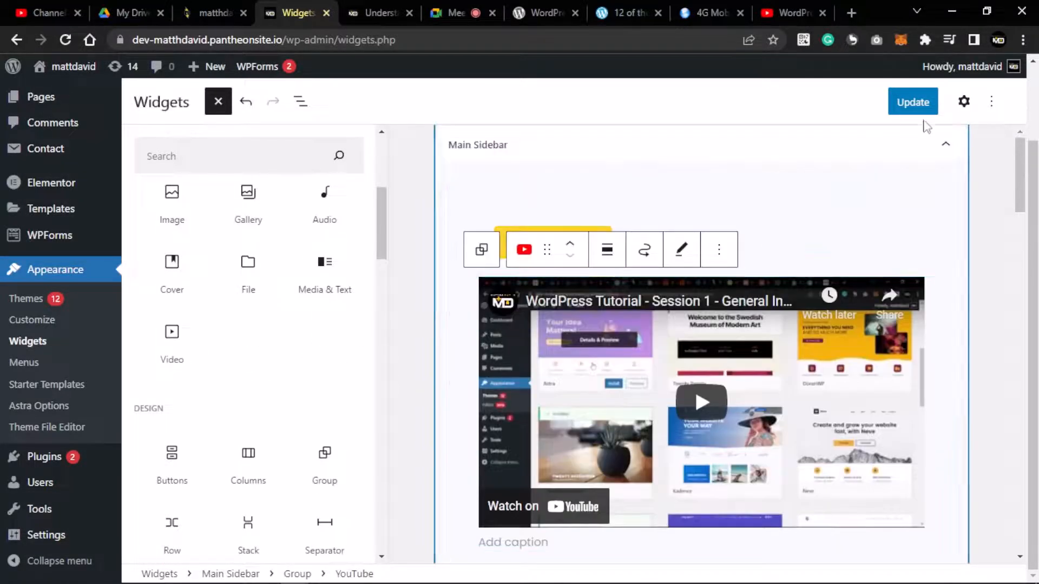
# Save the widget changes and reload the "Understanding the Photography world!" post to show the updated sidebar
pyautogui.click(910, 106)
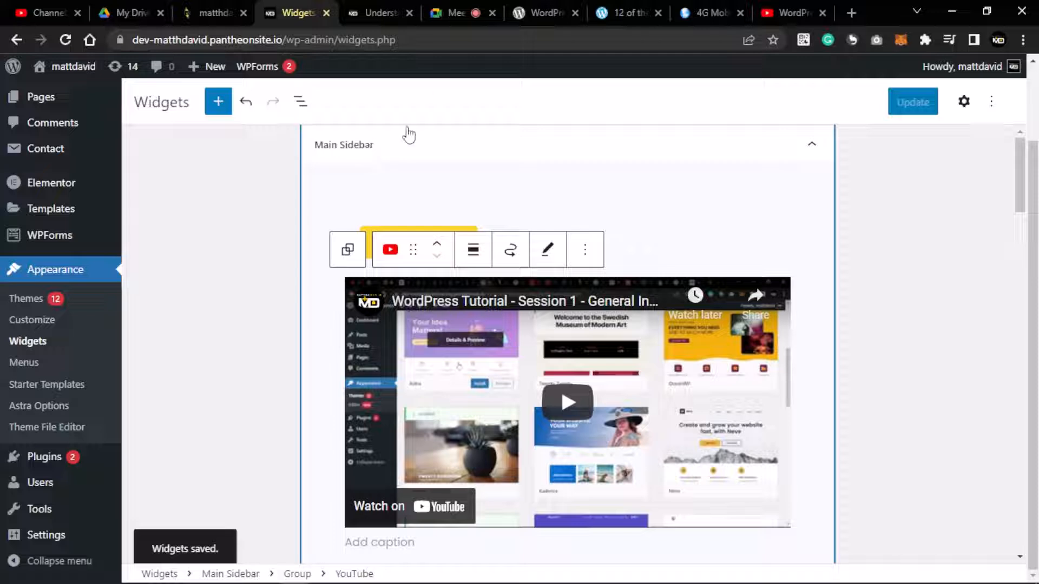
pyautogui.click(363, 13)
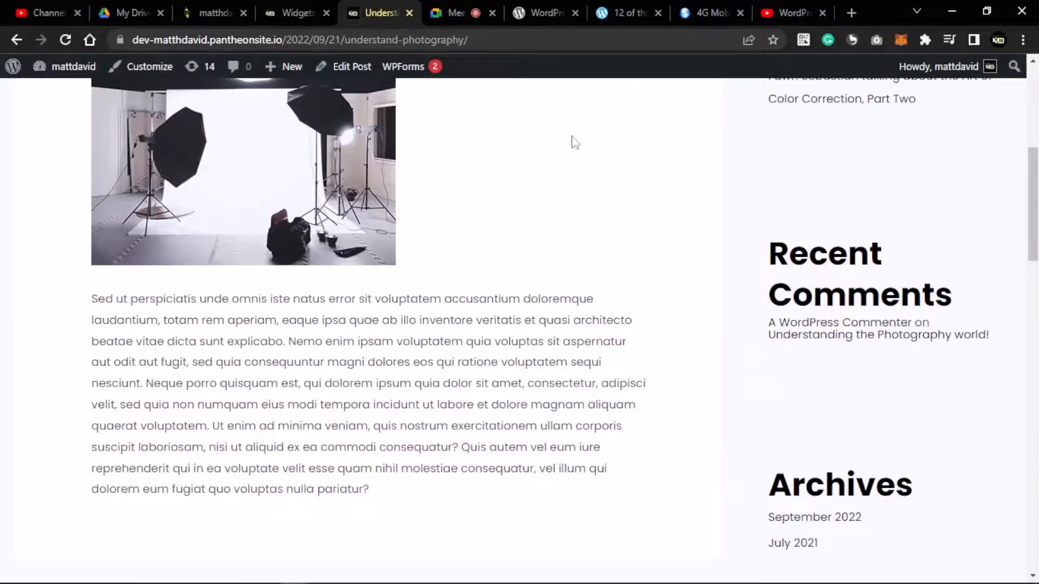
pyautogui.click(65, 39)
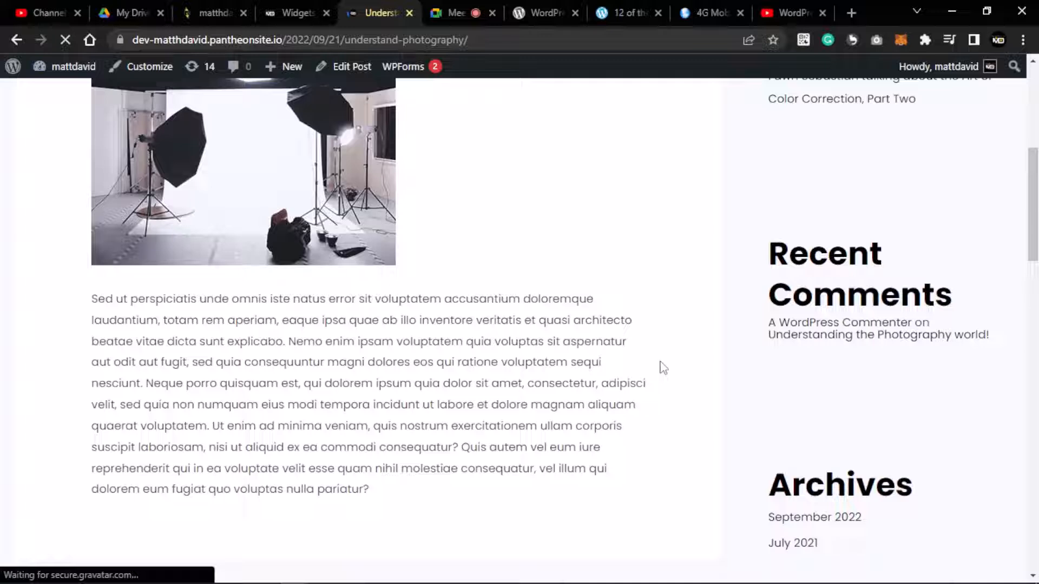
pyautogui.scroll(7, 788, 363)
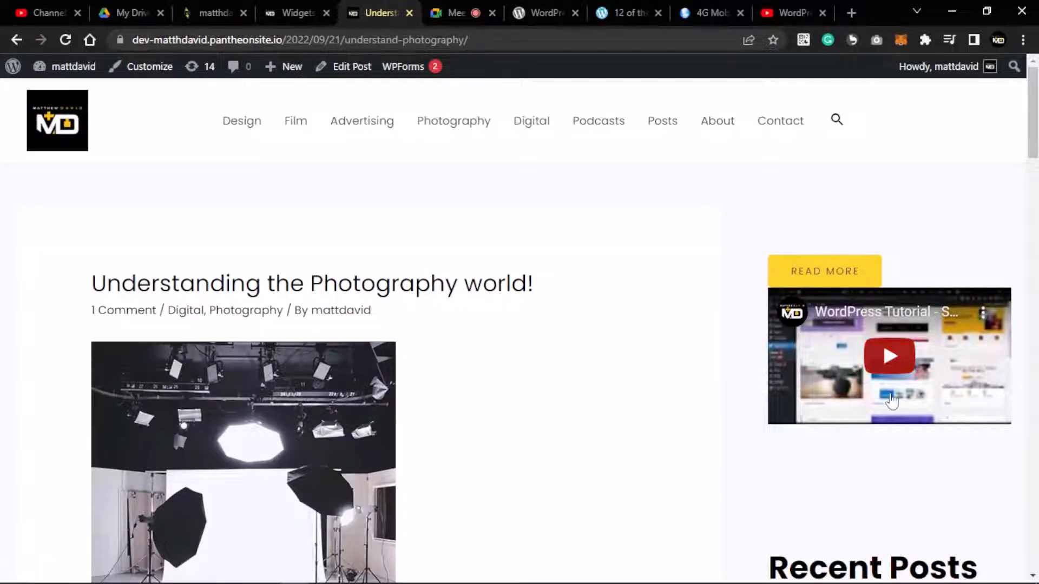
# Review the post's sidebar, from the recent posts, social icons, image and "This is Block" text down to the categories
pyautogui.scroll(-5, 891, 400)
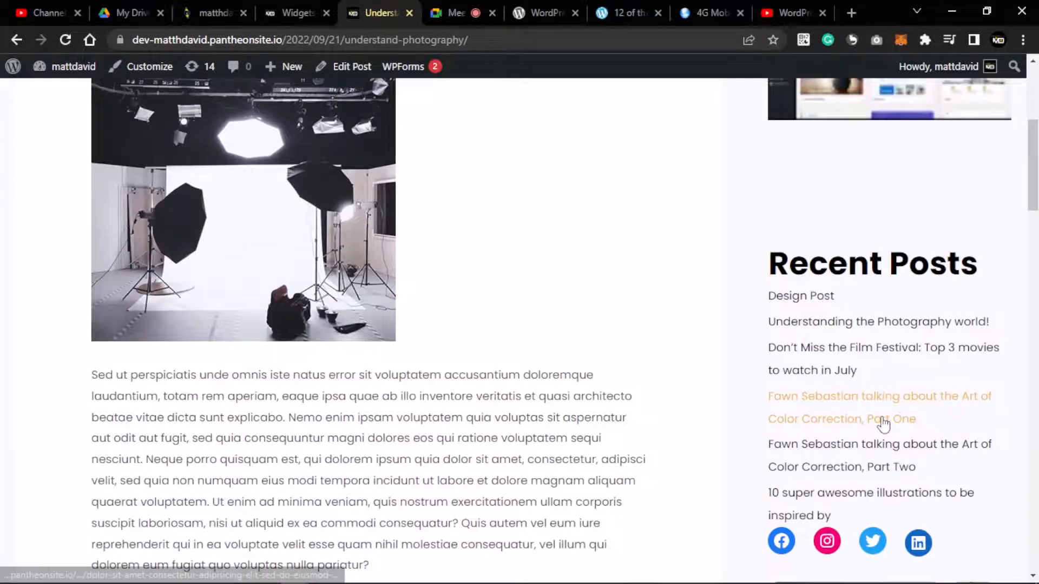
pyautogui.scroll(-4, 882, 424)
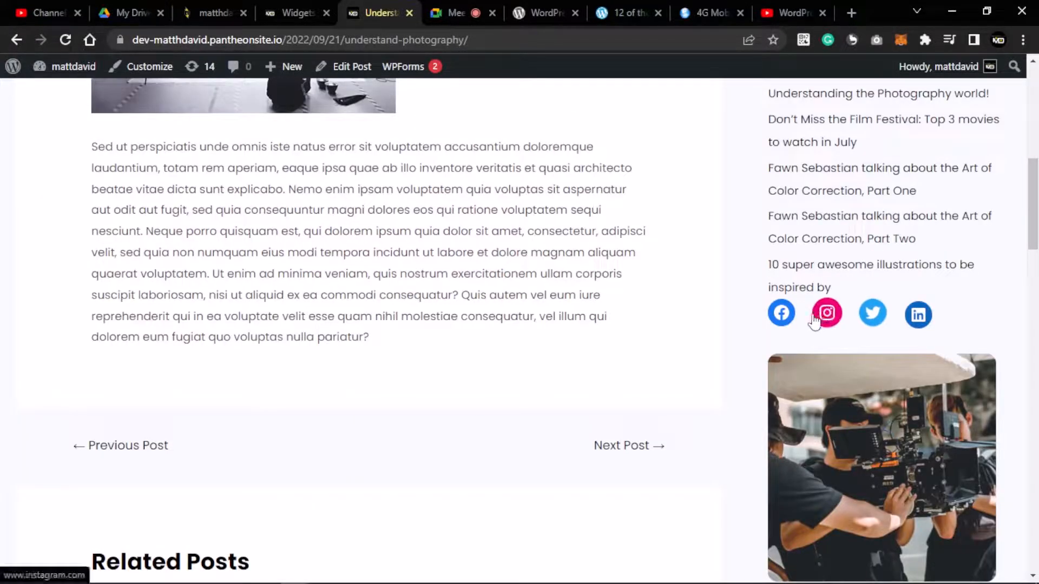
pyautogui.scroll(-5, 861, 395)
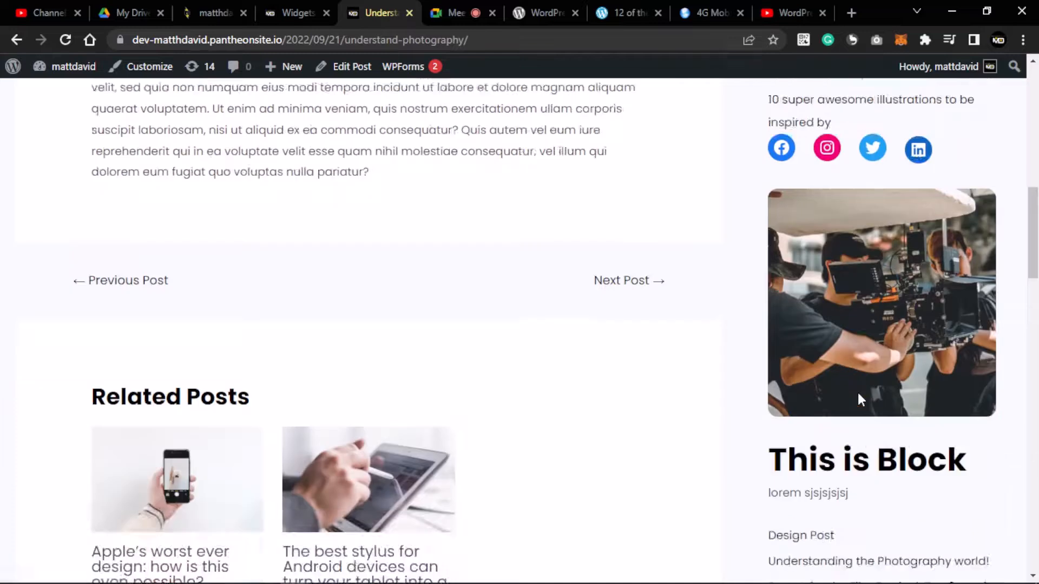
pyautogui.moveTo(788, 322); pyautogui.dragTo(835, 325)
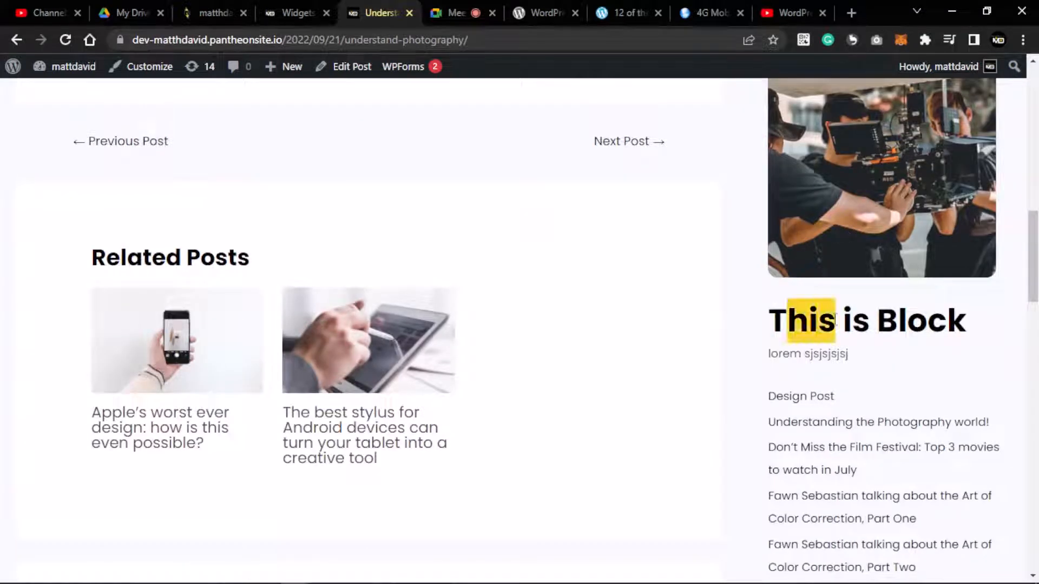
pyautogui.click(829, 352)
pyautogui.tripleClick(829, 353)
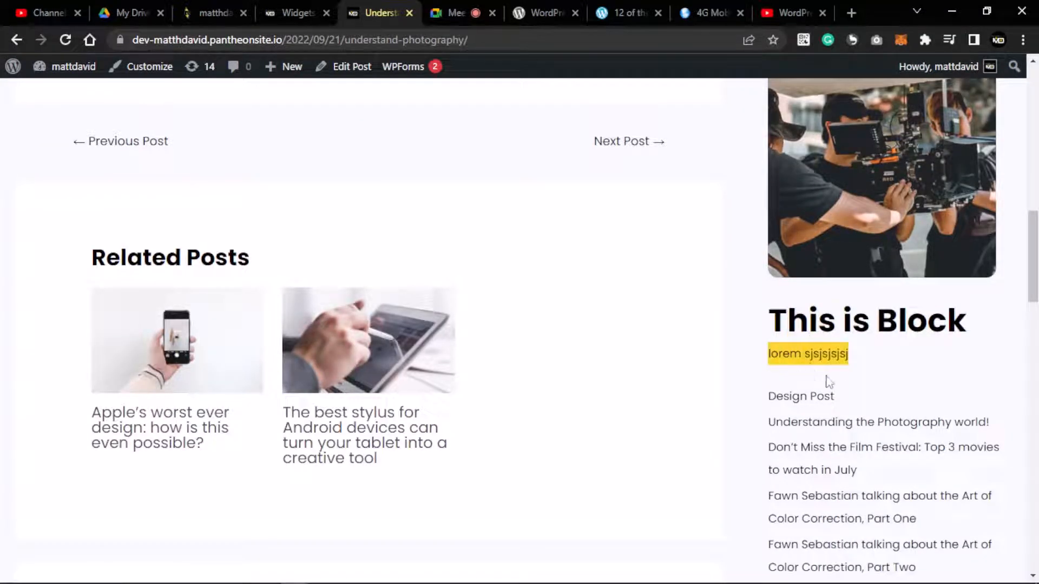
pyautogui.scroll(-7, 833, 368)
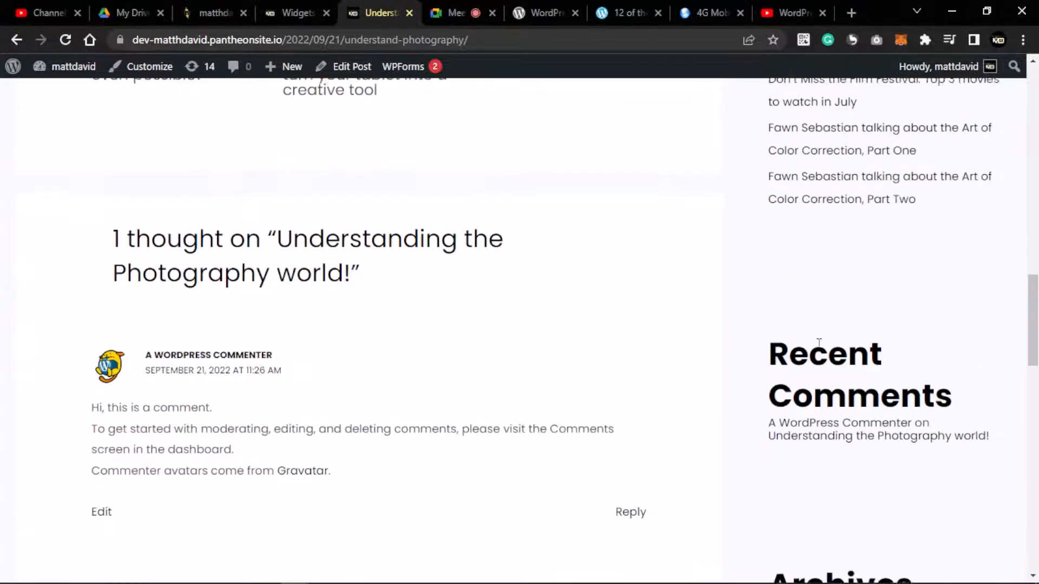
pyautogui.scroll(-19, 815, 353)
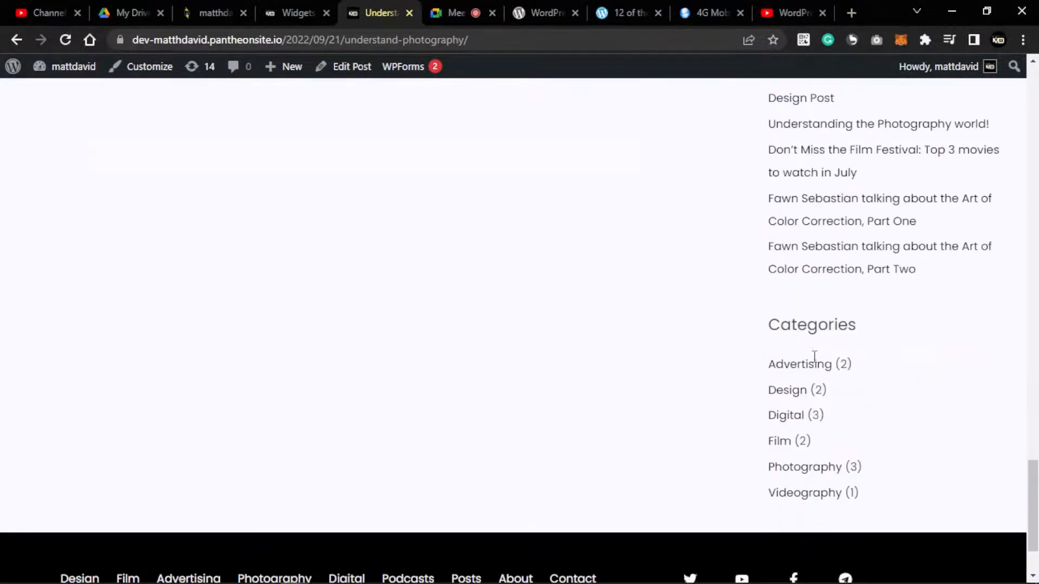
pyautogui.scroll(15, 811, 352)
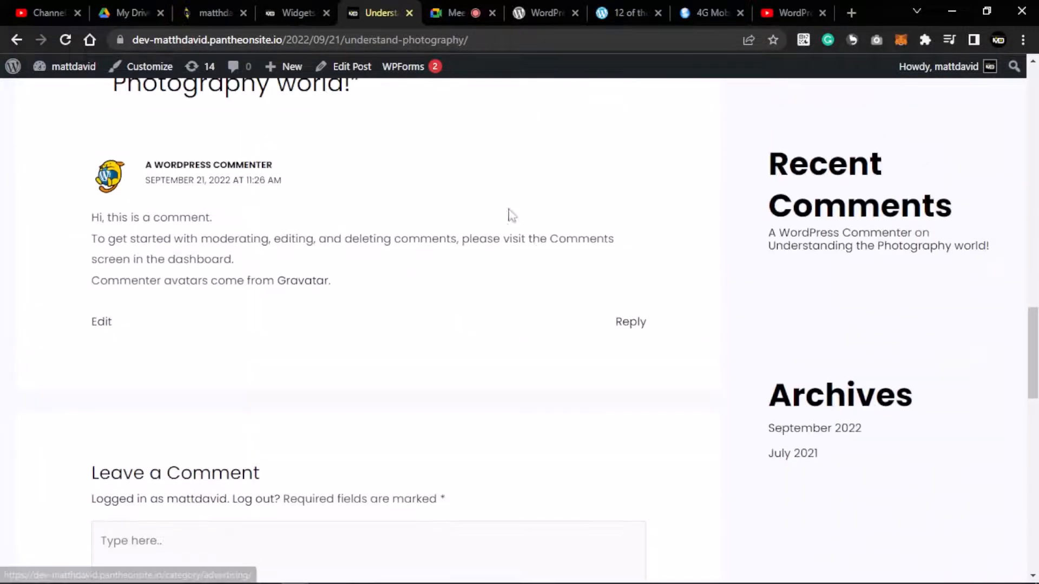
# Return to the widget editor and remove the "This is Block" heading from the Main Sidebar
pyautogui.click(298, 12)
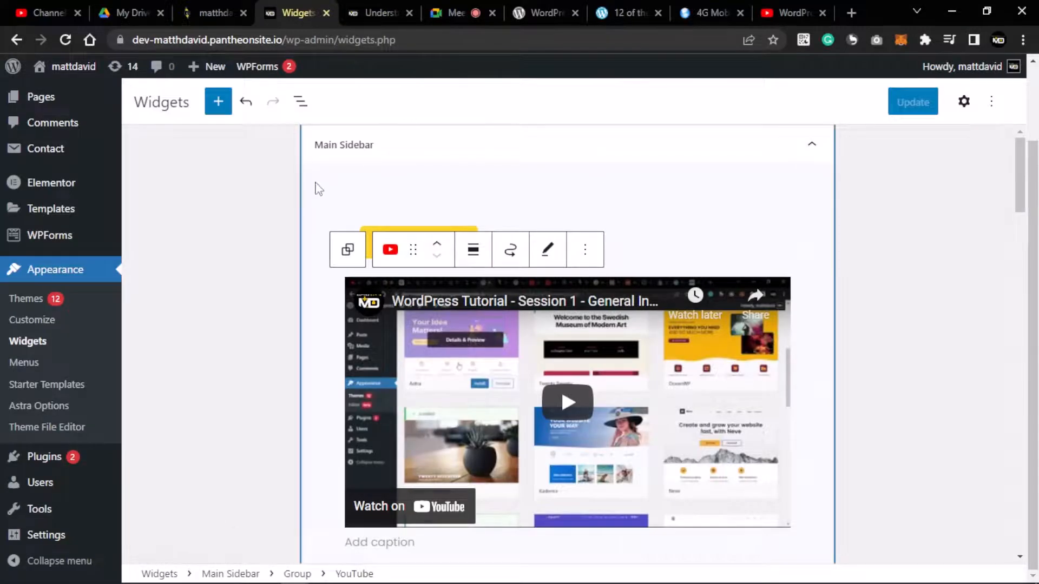
pyautogui.scroll(-2, 319, 187)
pyautogui.scroll(-10, 545, 243)
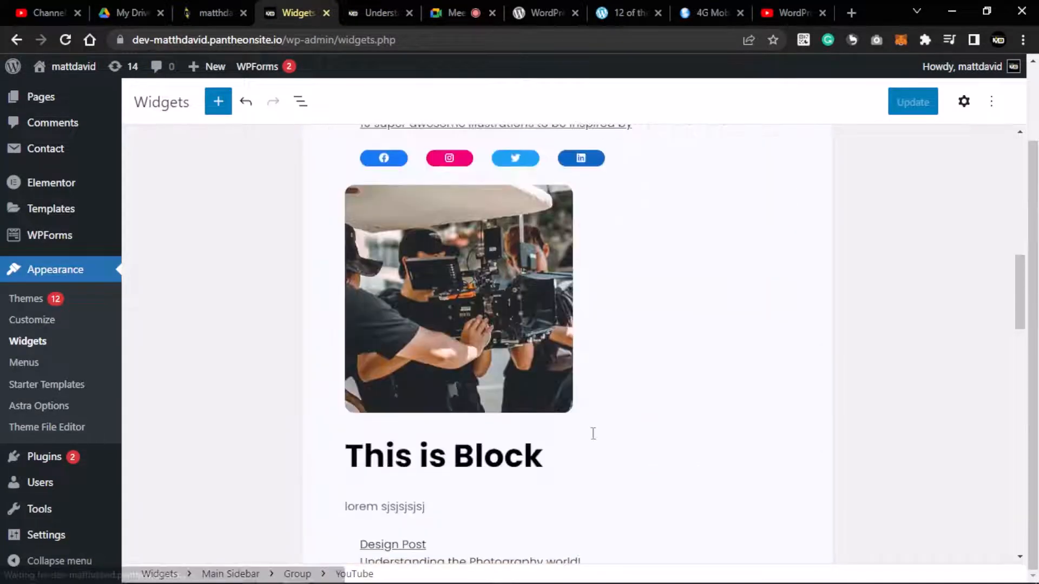
pyautogui.scroll(-8, 593, 433)
pyautogui.scroll(8, 594, 431)
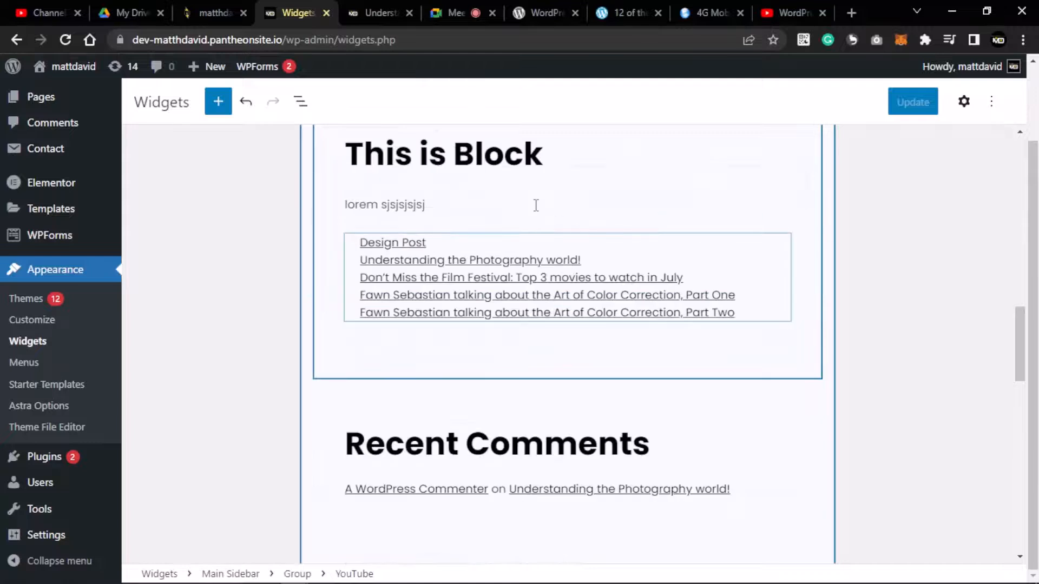
pyautogui.click(613, 379)
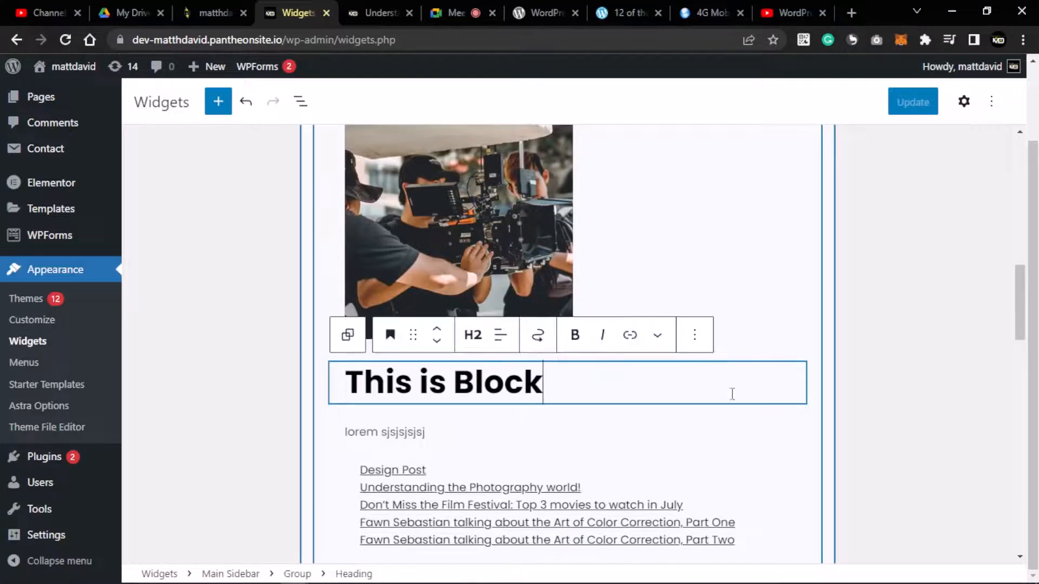
pyautogui.click(694, 334)
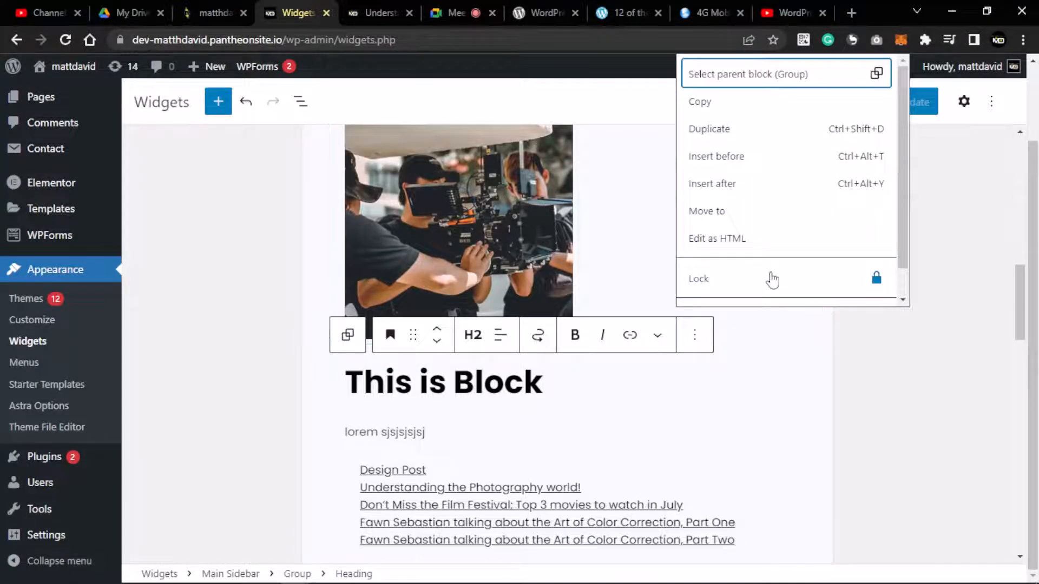
pyautogui.scroll(-1, 752, 276)
pyautogui.click(735, 288)
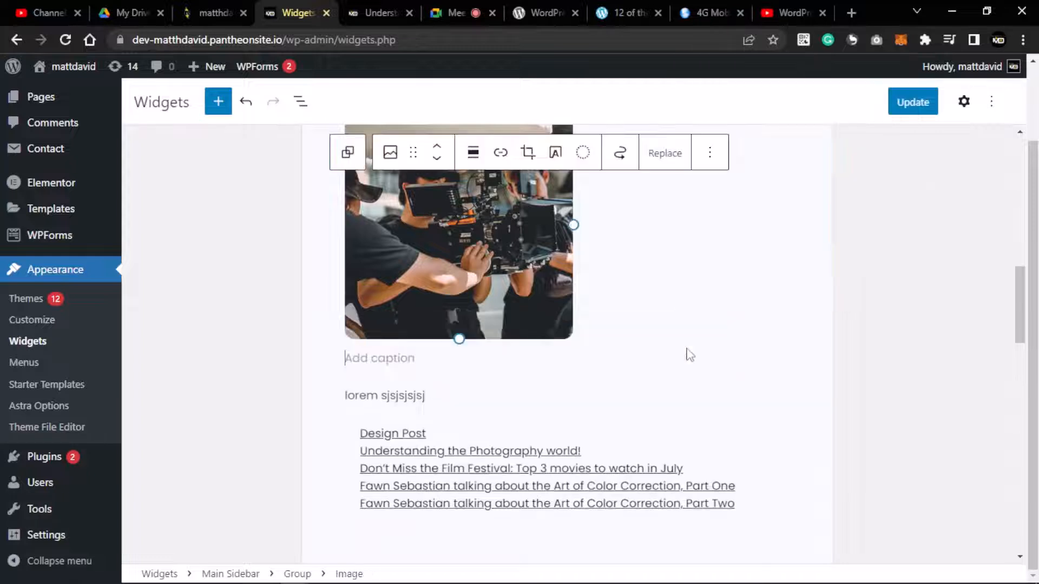
# Remove the placeholder "lorem" paragraph below the camera crew image in the Main Sidebar
pyautogui.scroll(-2, 638, 406)
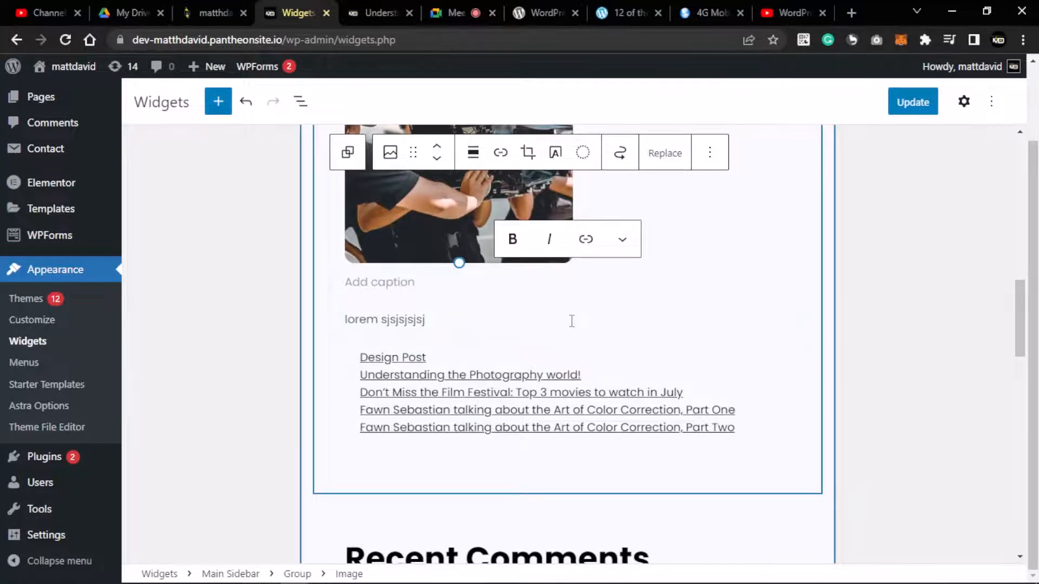
pyautogui.click(703, 319)
pyautogui.click(667, 281)
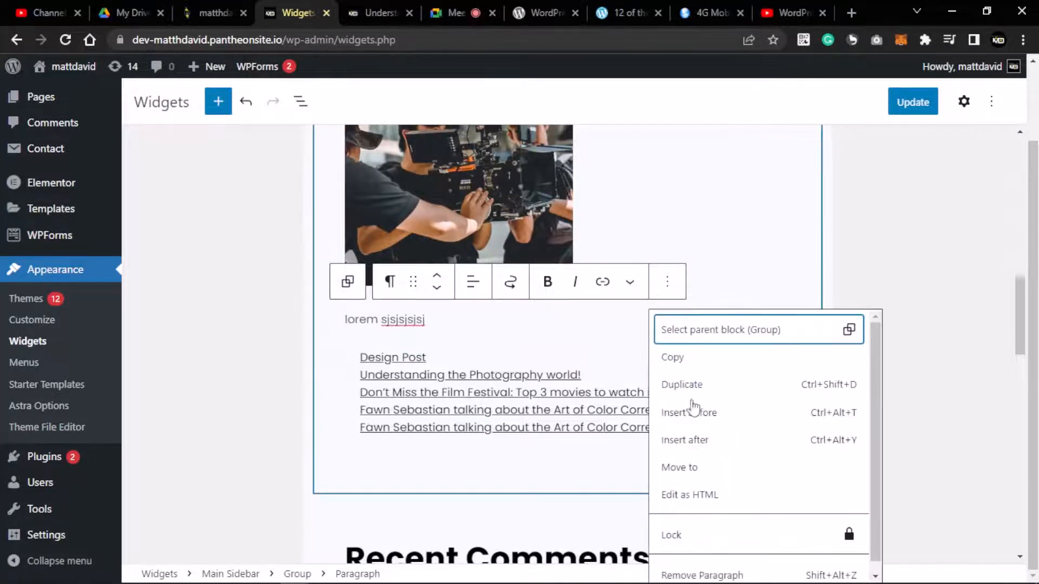
pyautogui.scroll(-1, 715, 563)
pyautogui.click(716, 564)
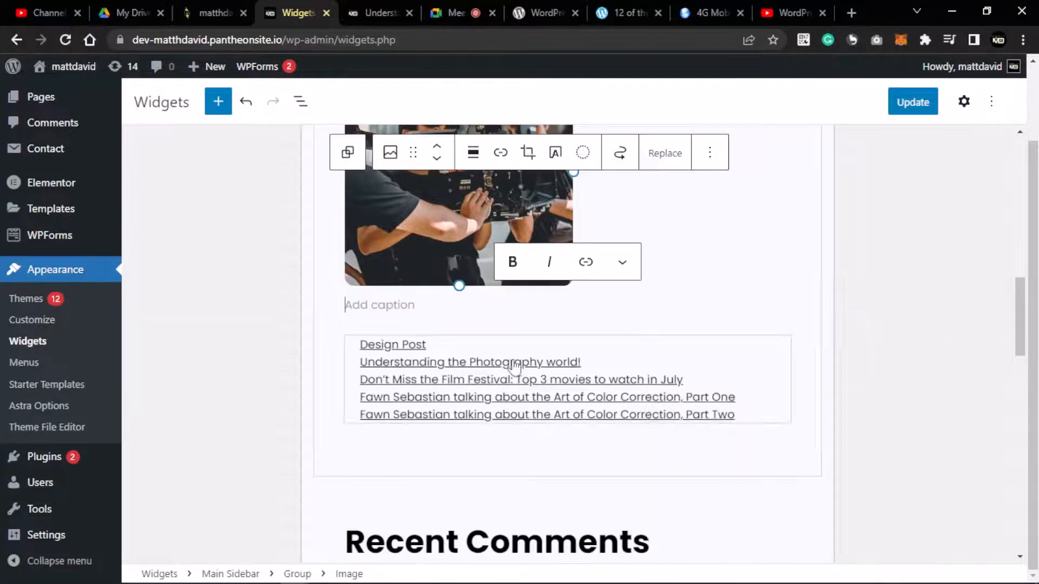
# Remove the Latest Posts block below the camera crew image and the Read More Buttons block above the video
pyautogui.scroll(2, 514, 311)
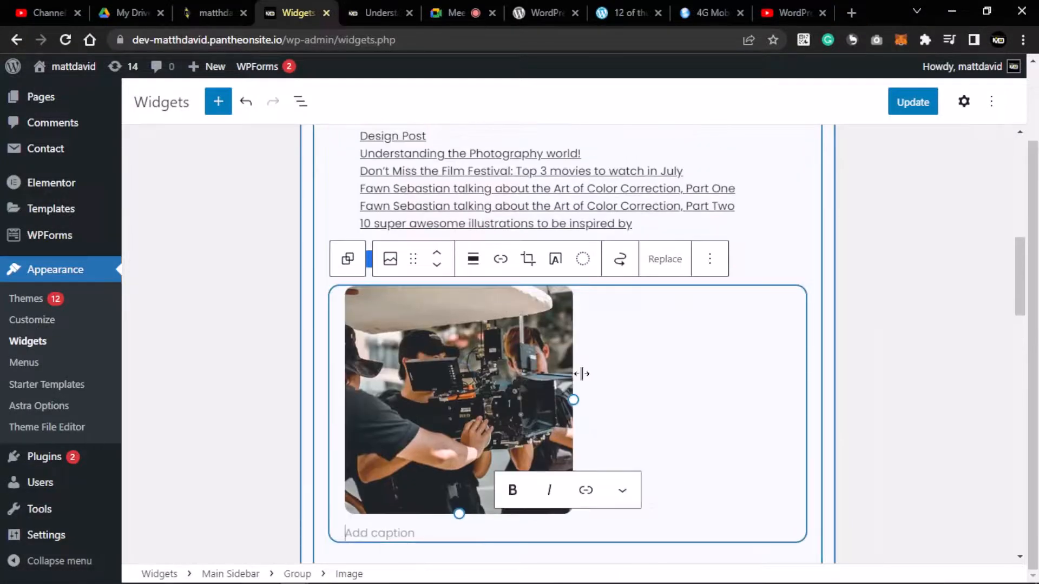
pyautogui.scroll(-3, 726, 400)
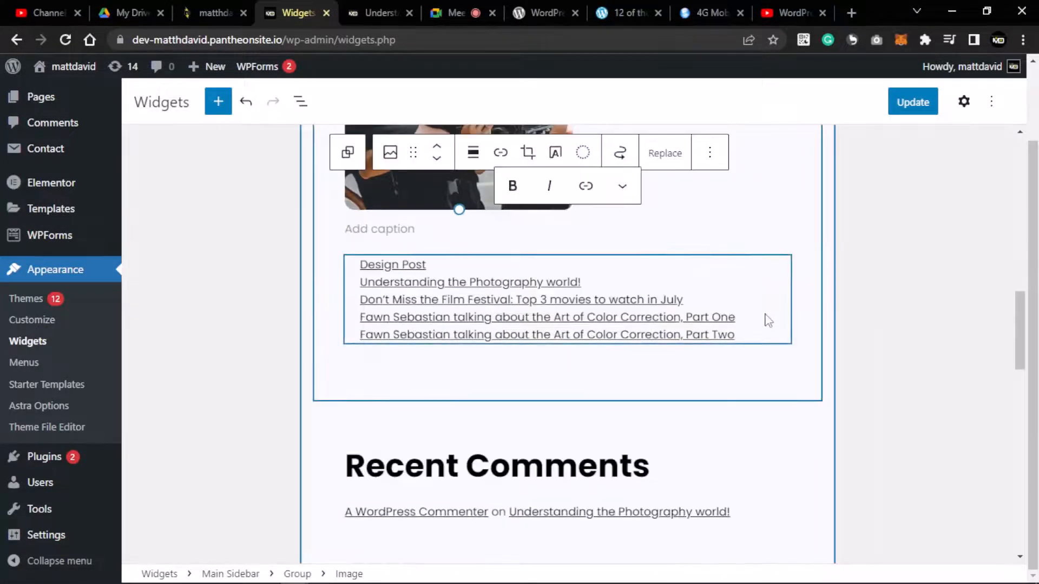
pyautogui.click(768, 320)
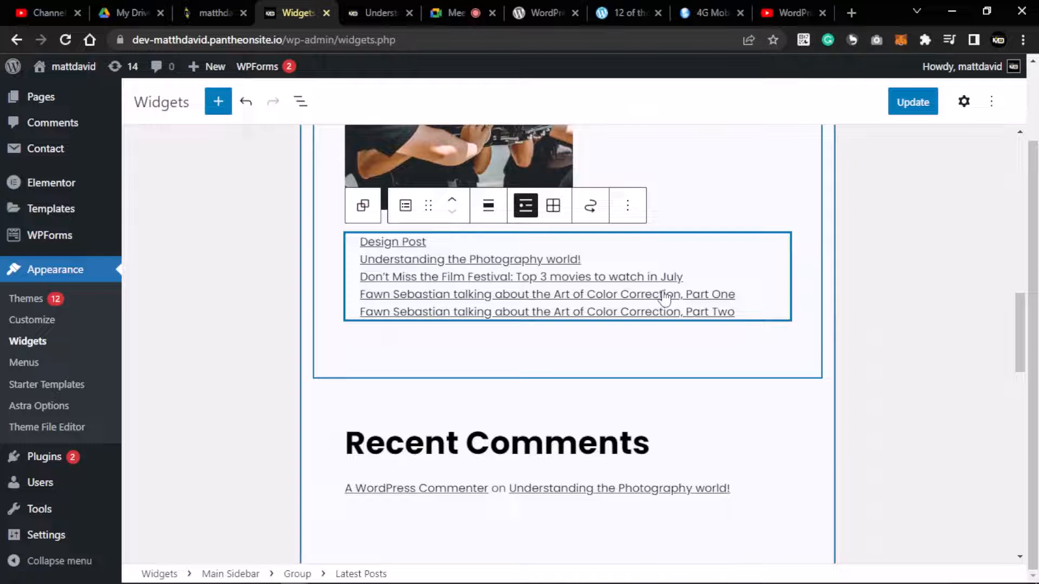
pyautogui.click(627, 206)
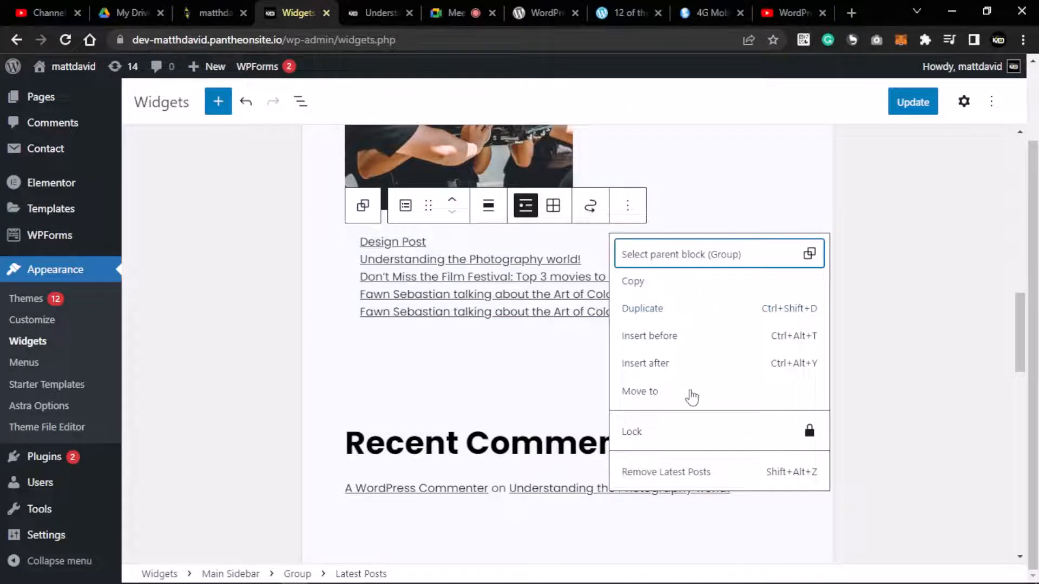
pyautogui.click(680, 473)
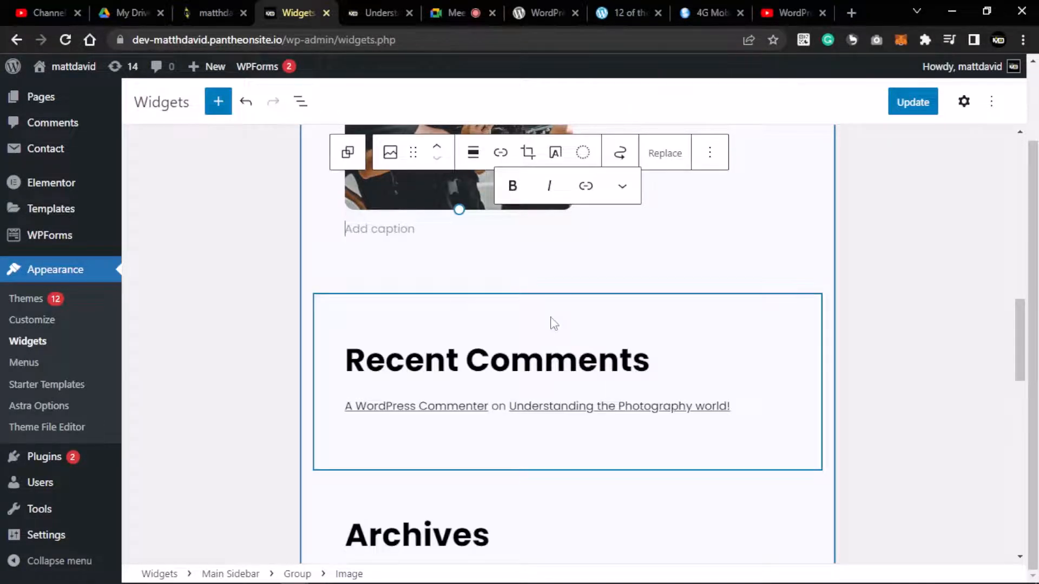
pyautogui.scroll(4, 795, 243)
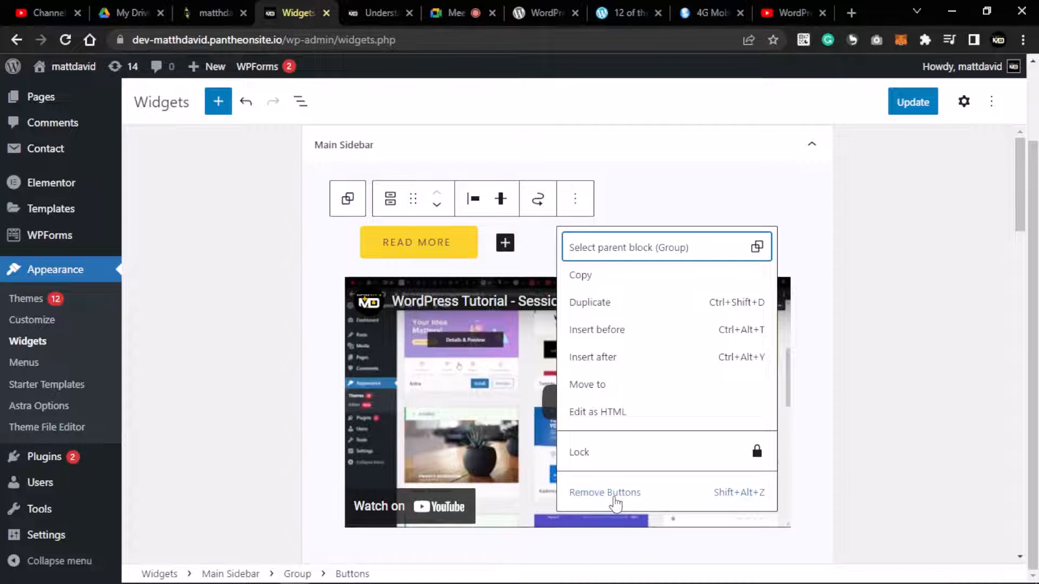
pyautogui.click(615, 493)
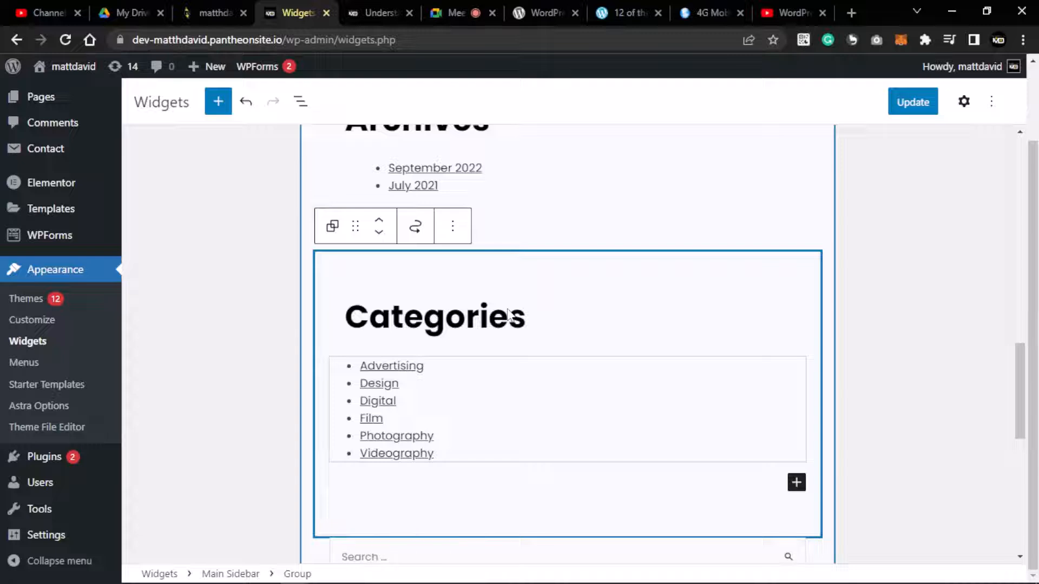
# Remove the legacy Recent Posts widget between the search field and the lower Categories list
pyautogui.scroll(-2, 541, 281)
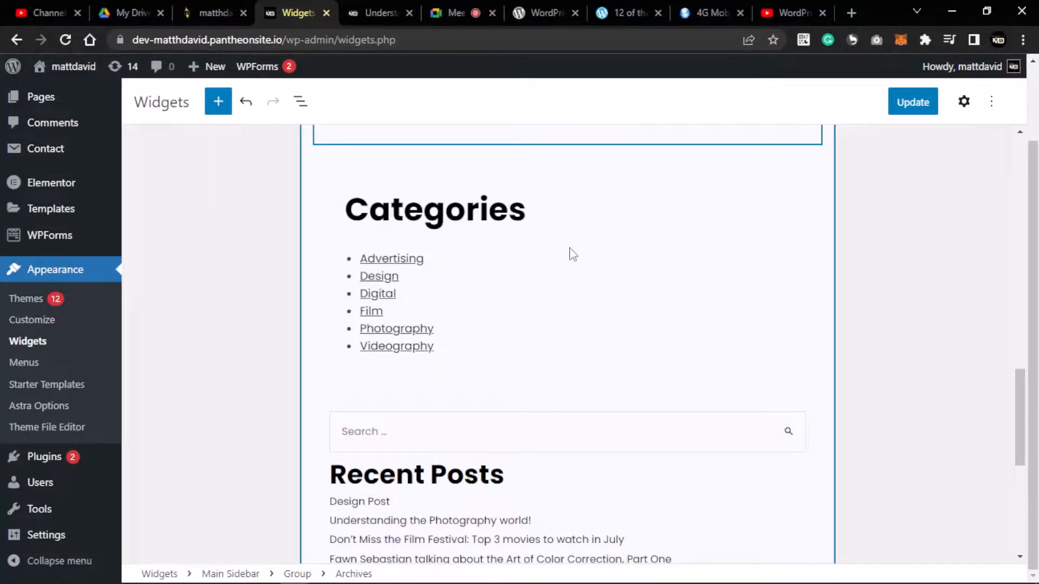
pyautogui.scroll(-5, 572, 254)
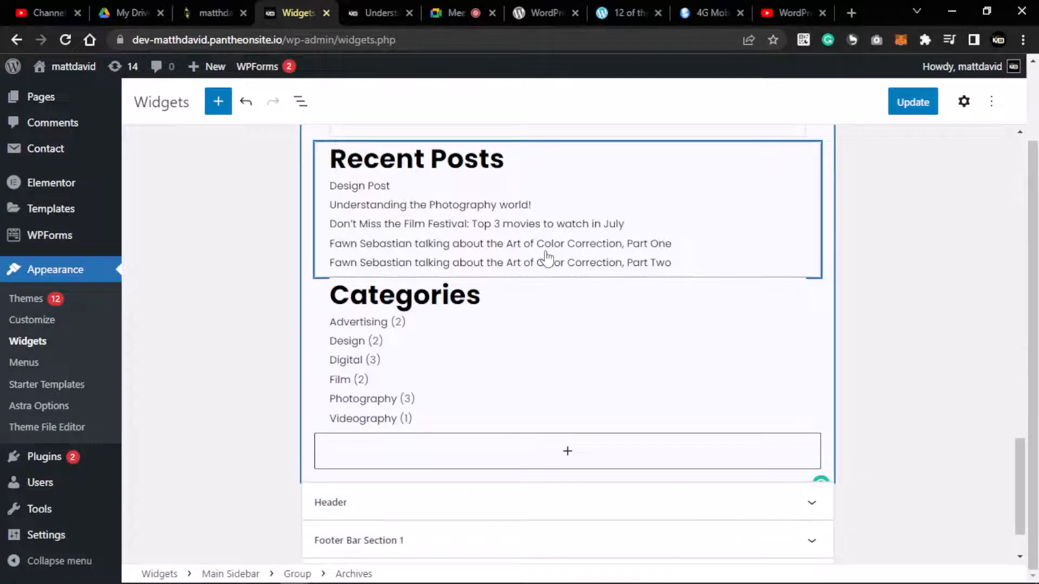
pyautogui.click(548, 258)
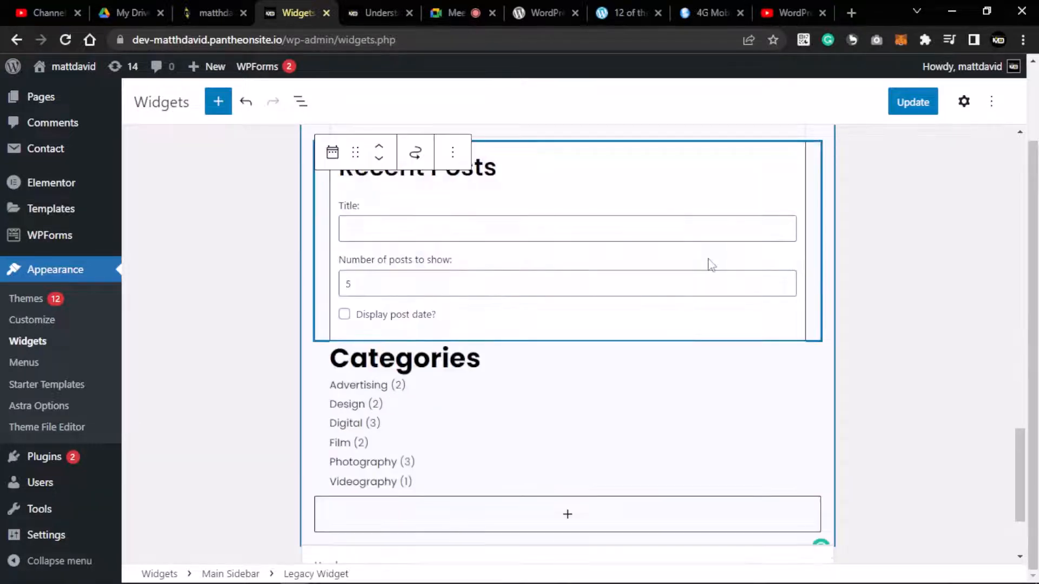
pyautogui.scroll(3, 708, 257)
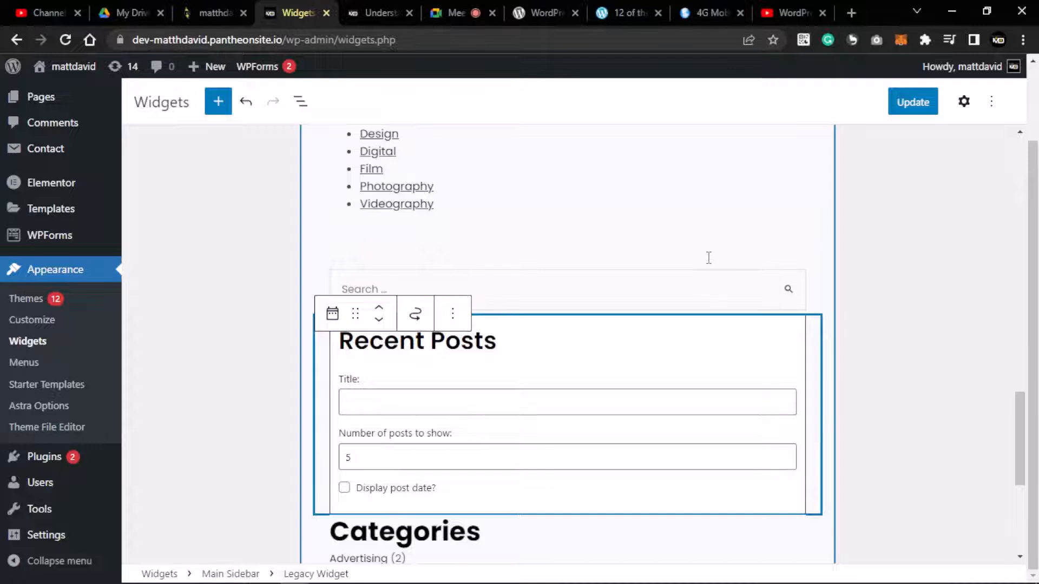
pyautogui.scroll(-1, 709, 258)
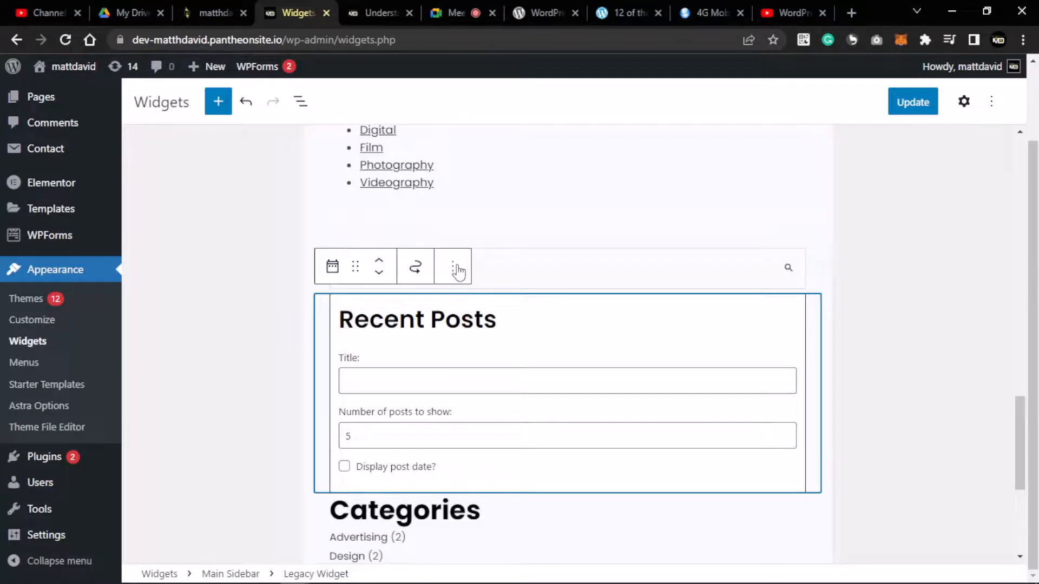
pyautogui.click(454, 268)
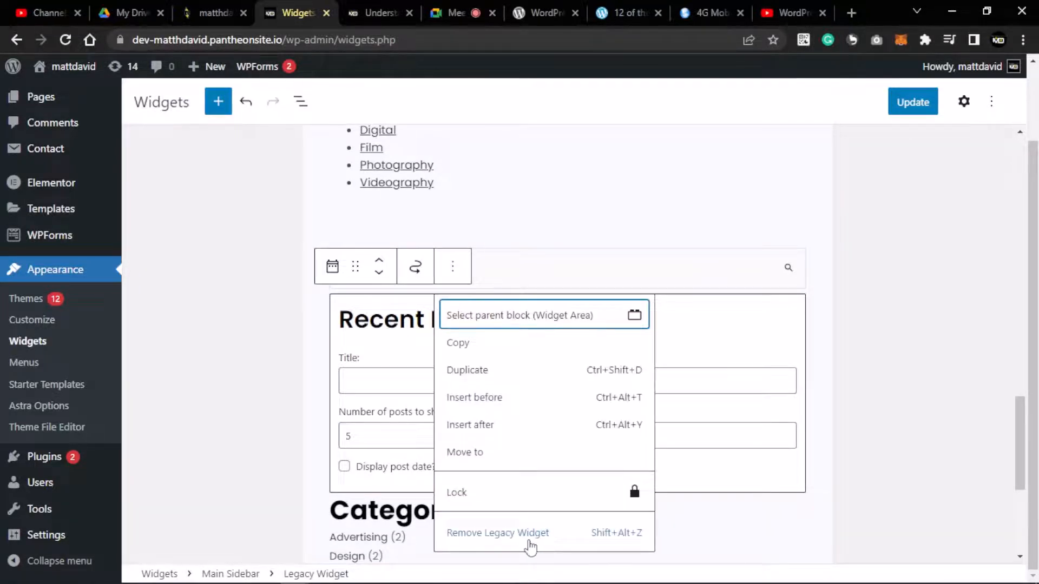
pyautogui.click(529, 535)
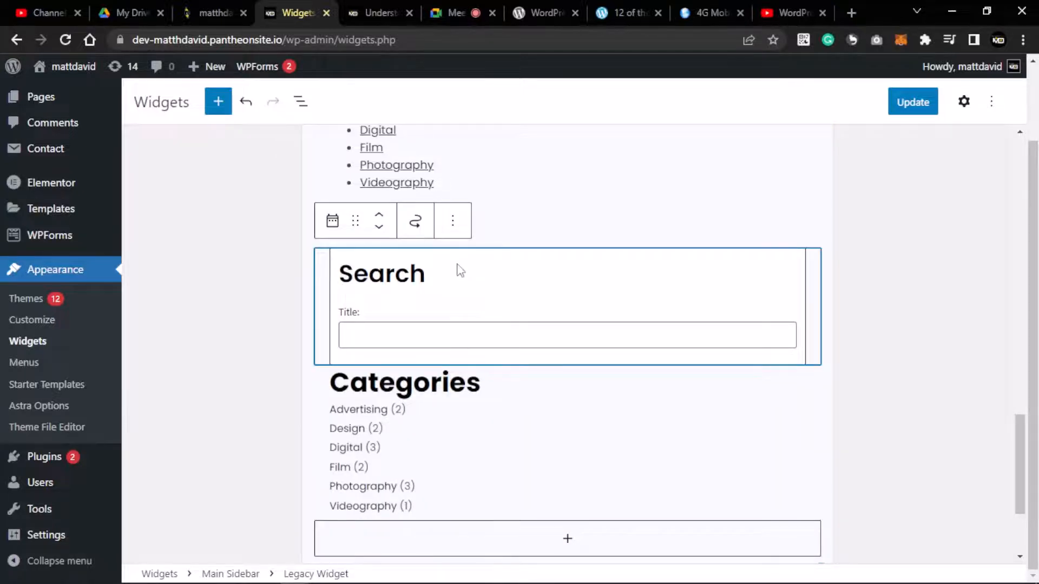
# Remove the legacy Categories widget with post counts from below the search field in the Main Sidebar
pyautogui.scroll(-3, 444, 282)
pyautogui.scroll(6, 540, 295)
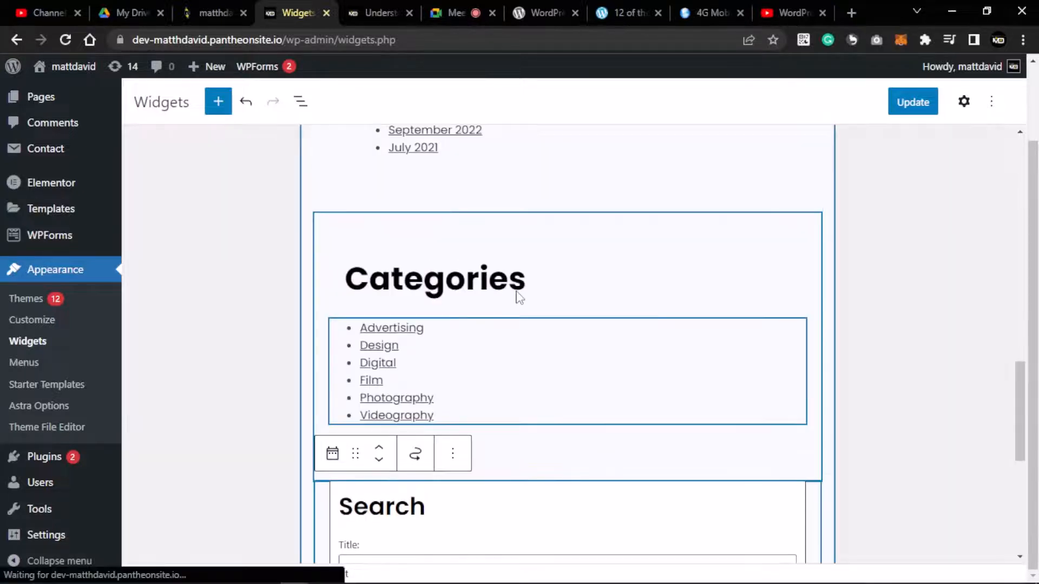
pyautogui.scroll(-5, 527, 311)
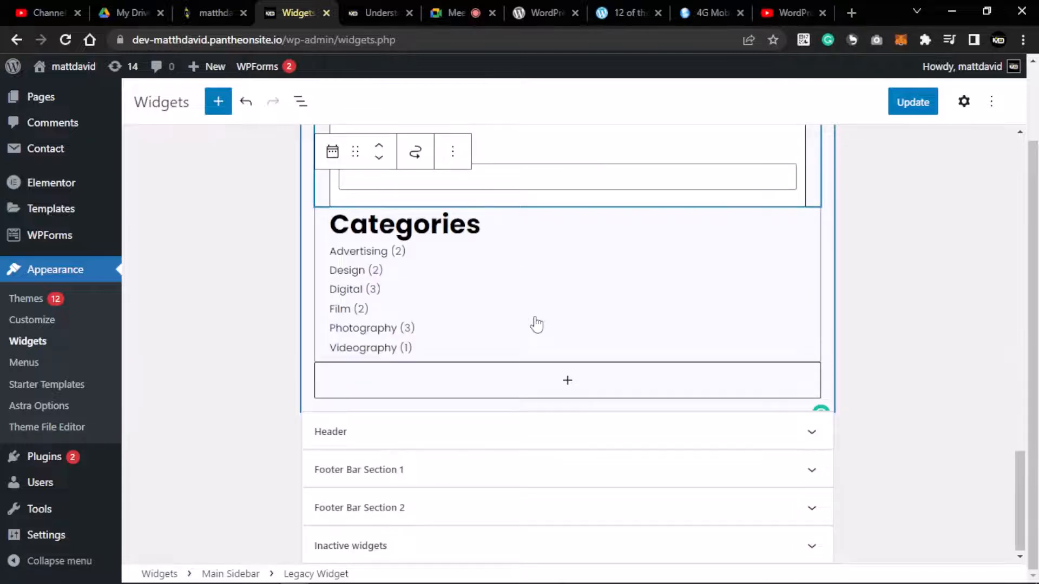
pyautogui.click(537, 324)
pyautogui.click(452, 152)
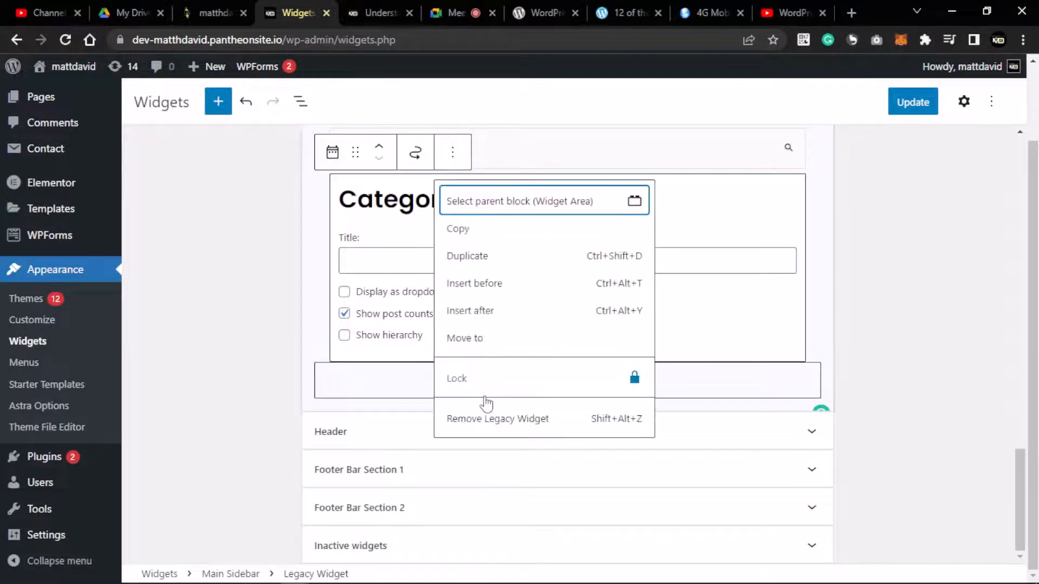
pyautogui.click(487, 418)
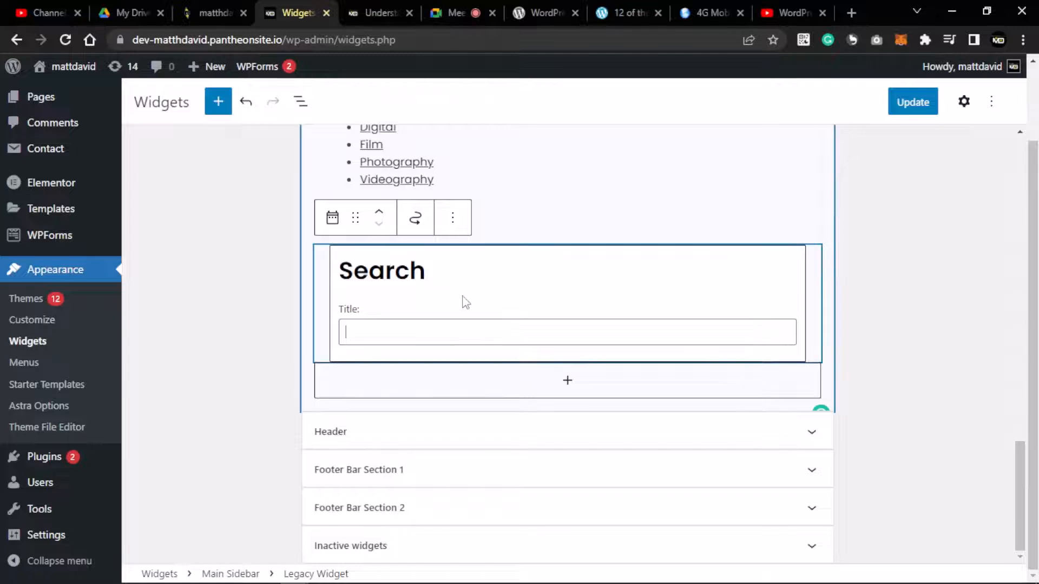
pyautogui.click(552, 254)
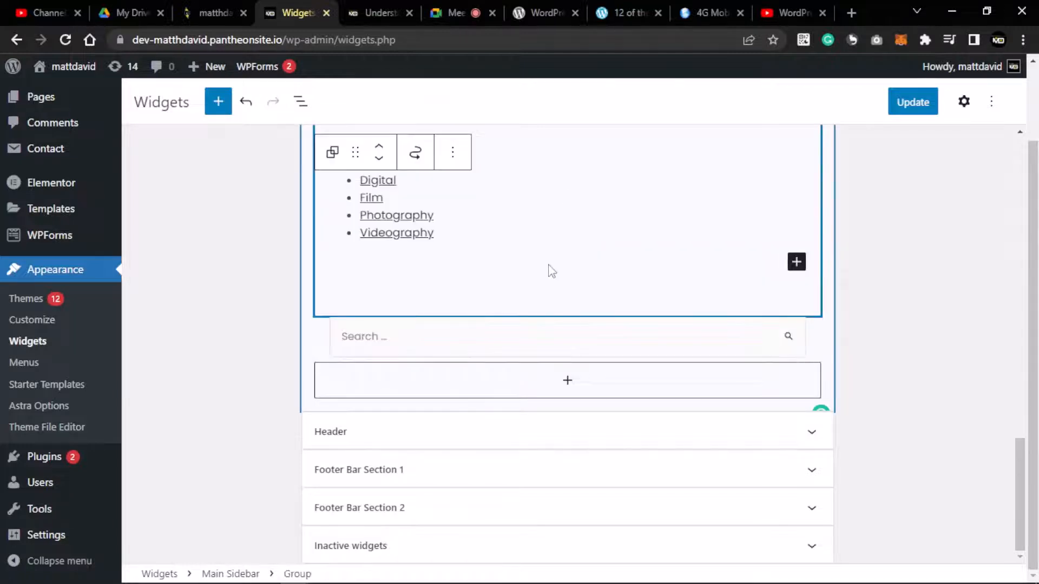
pyautogui.scroll(5, 441, 256)
pyautogui.click(437, 260)
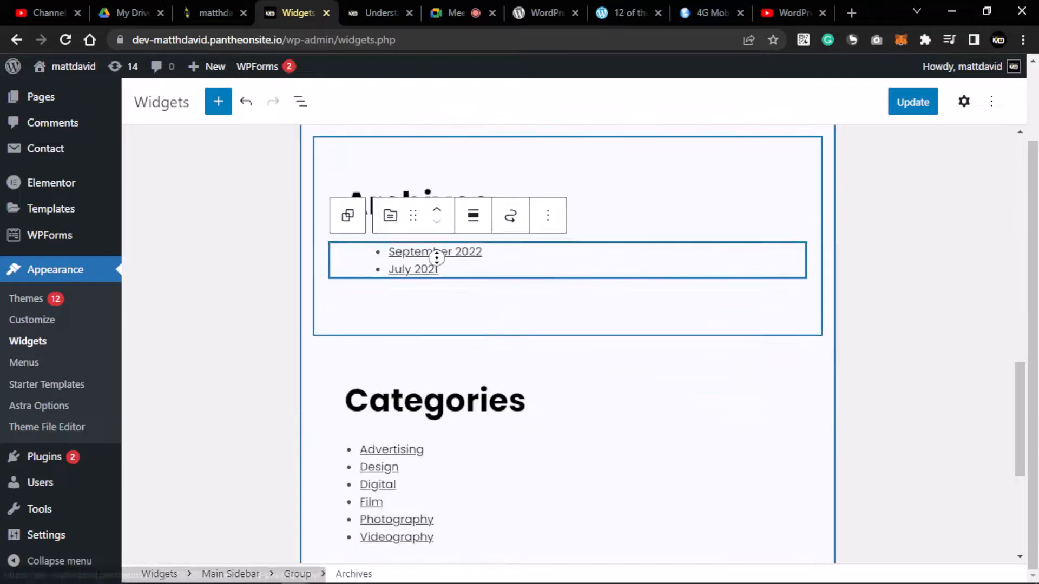
pyautogui.scroll(-5, 952, 387)
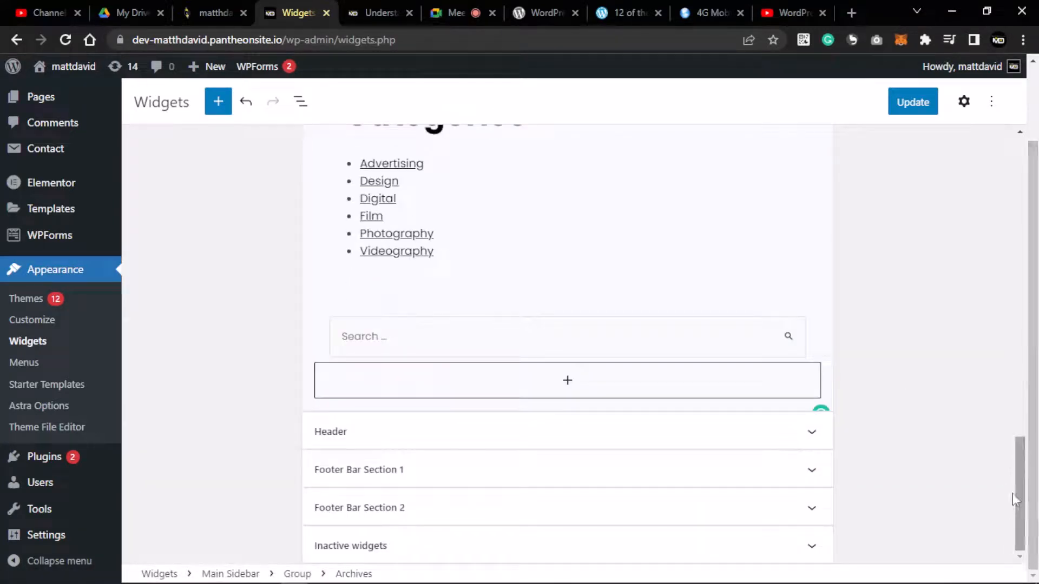
# Expand the Header widget area below the Main Sidebar
pyautogui.click(811, 433)
pyautogui.scroll(-2, 812, 442)
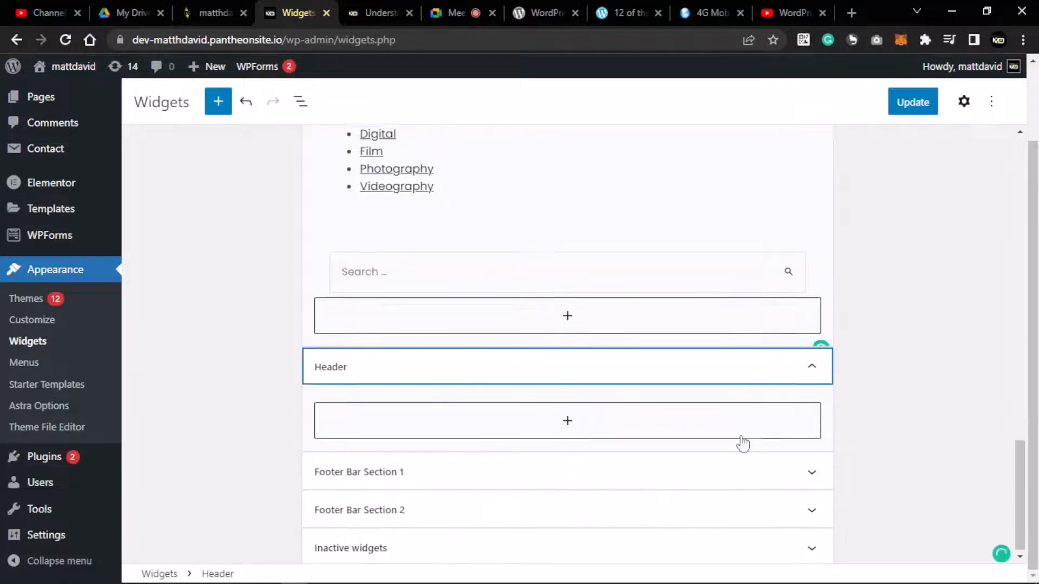
pyautogui.click(569, 418)
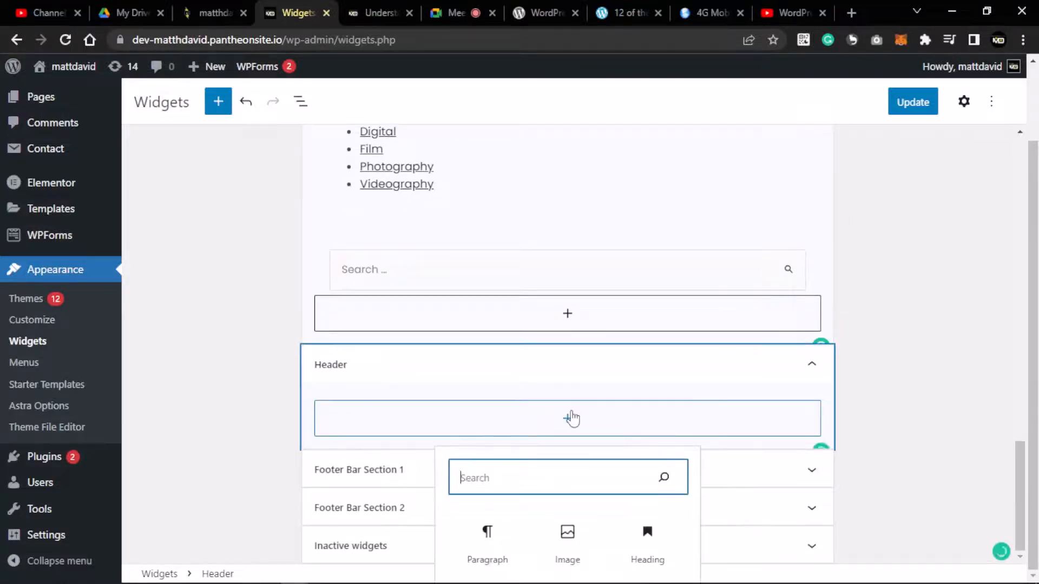
pyautogui.click(1018, 486)
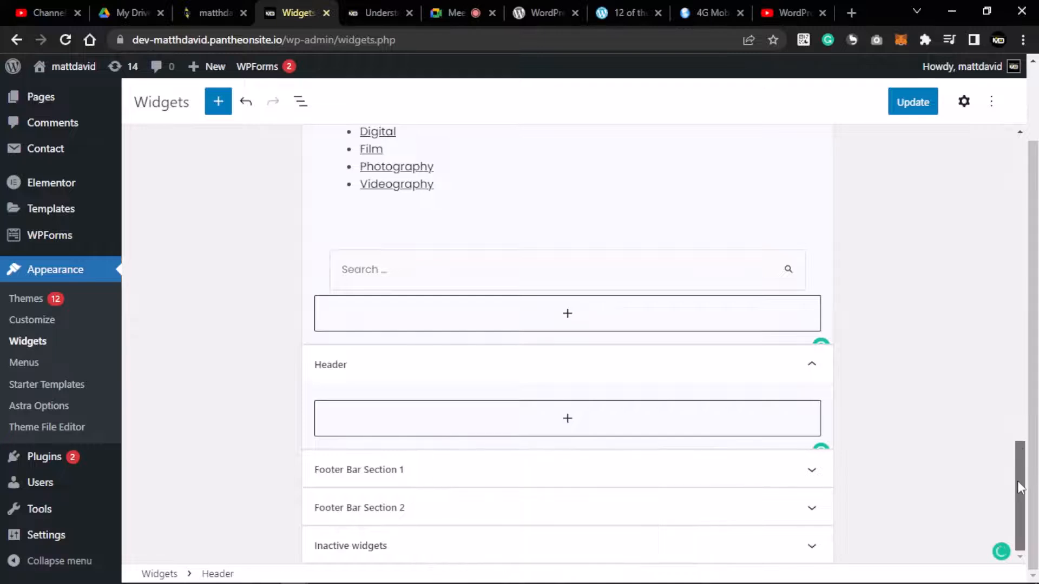
pyautogui.click(567, 419)
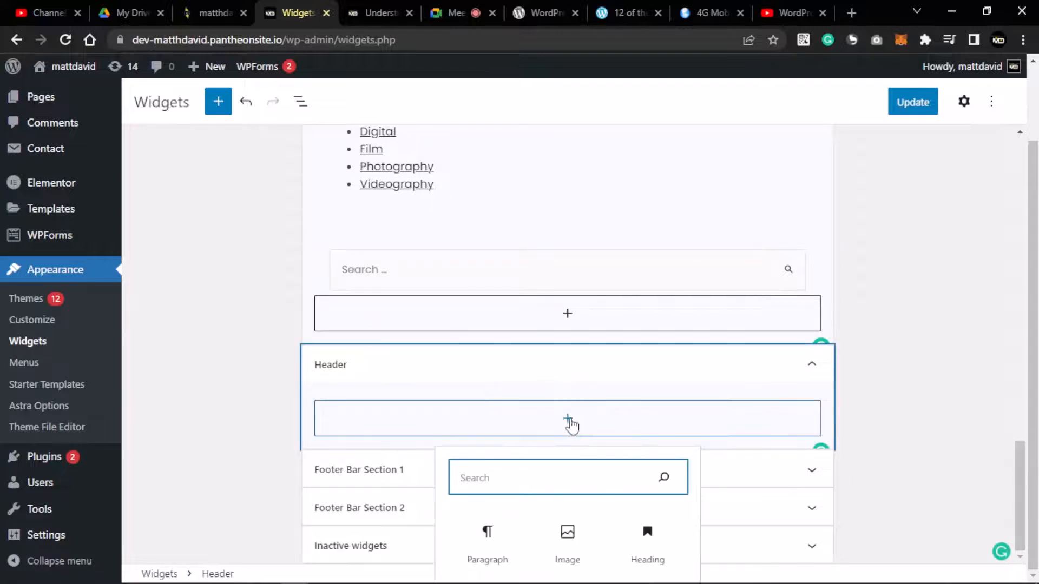
pyautogui.click(1020, 474)
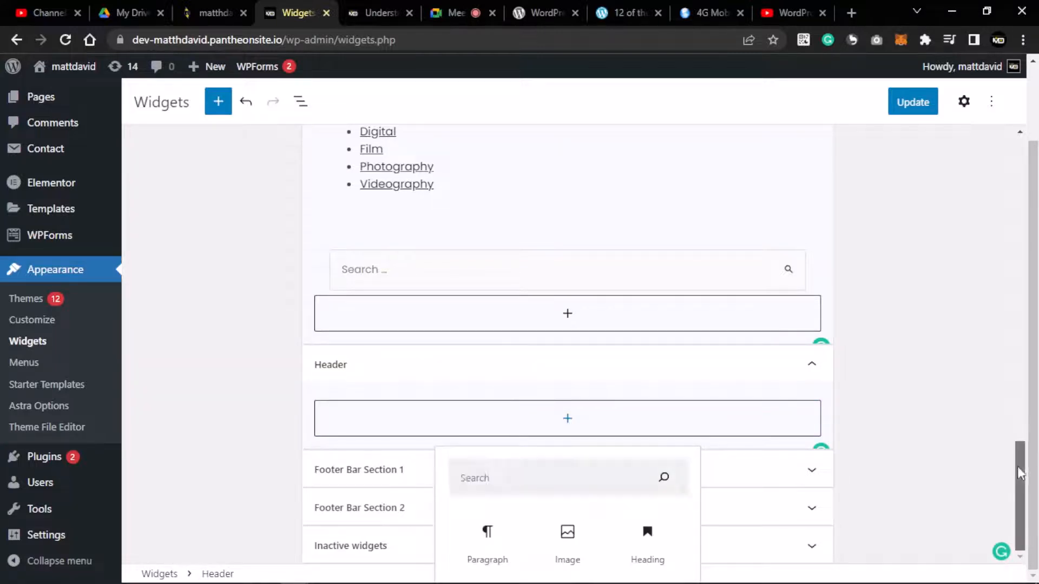
pyautogui.click(670, 431)
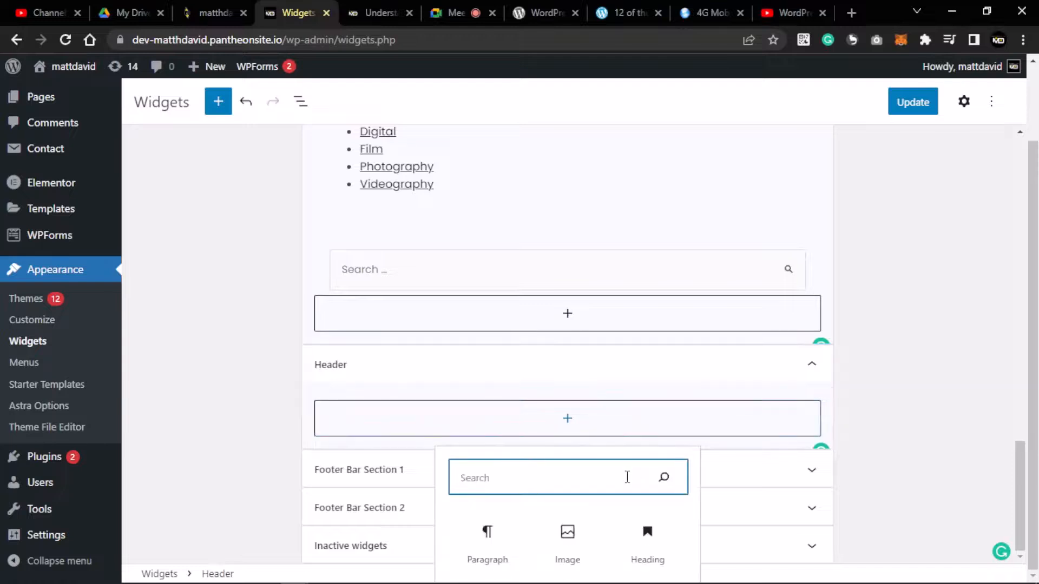
pyautogui.click(777, 431)
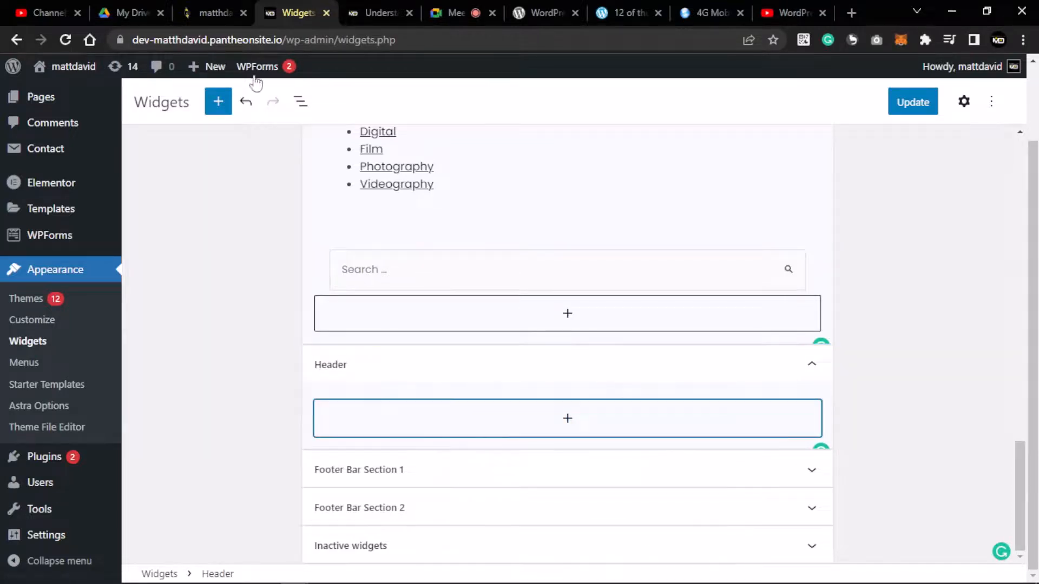
pyautogui.click(218, 101)
pyautogui.click(586, 424)
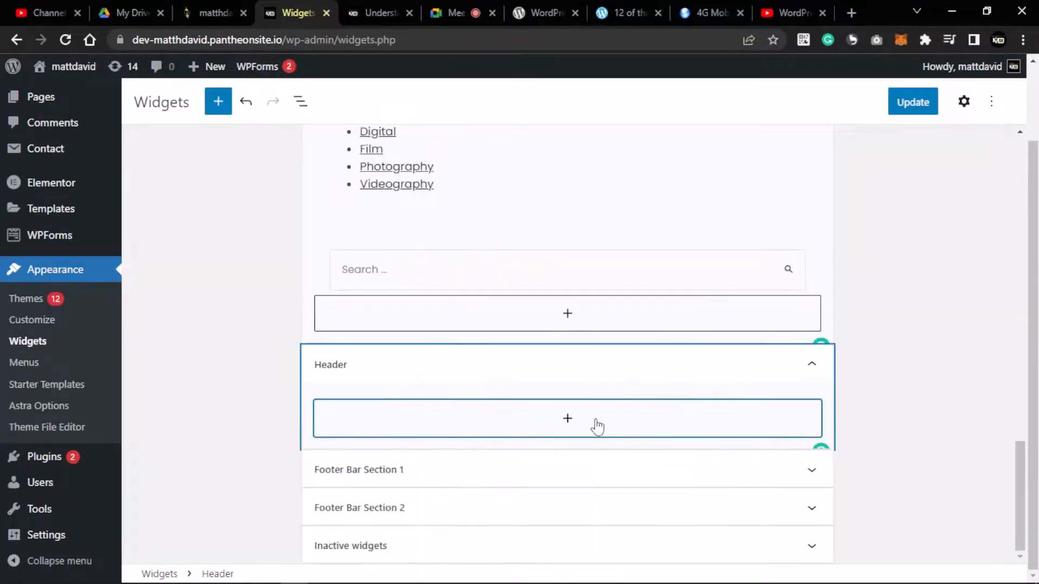
pyautogui.click(589, 425)
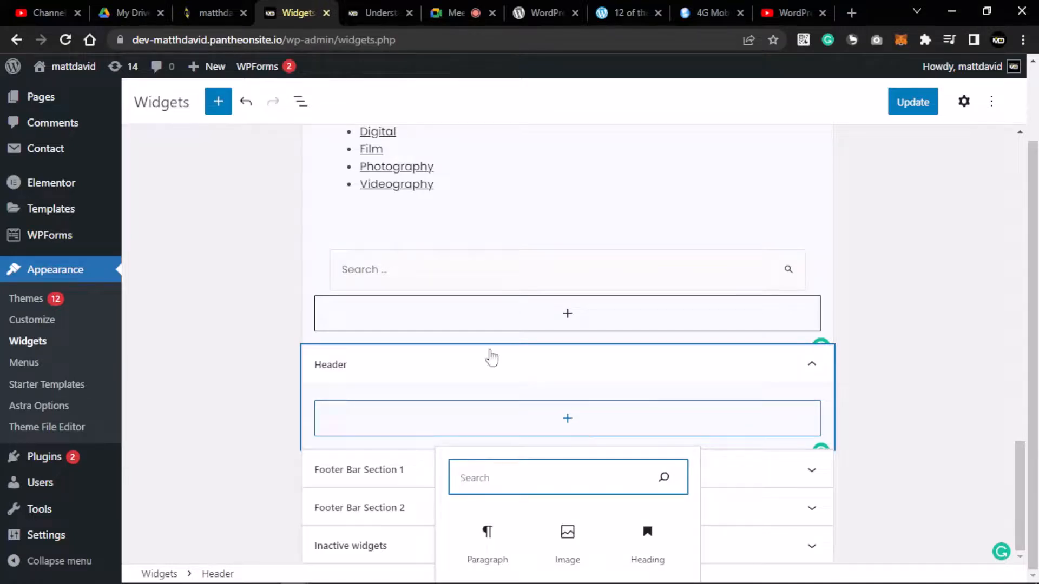
# Search the block library for "se" and add two Search blocks to the empty Header widget area
pyautogui.click(218, 101)
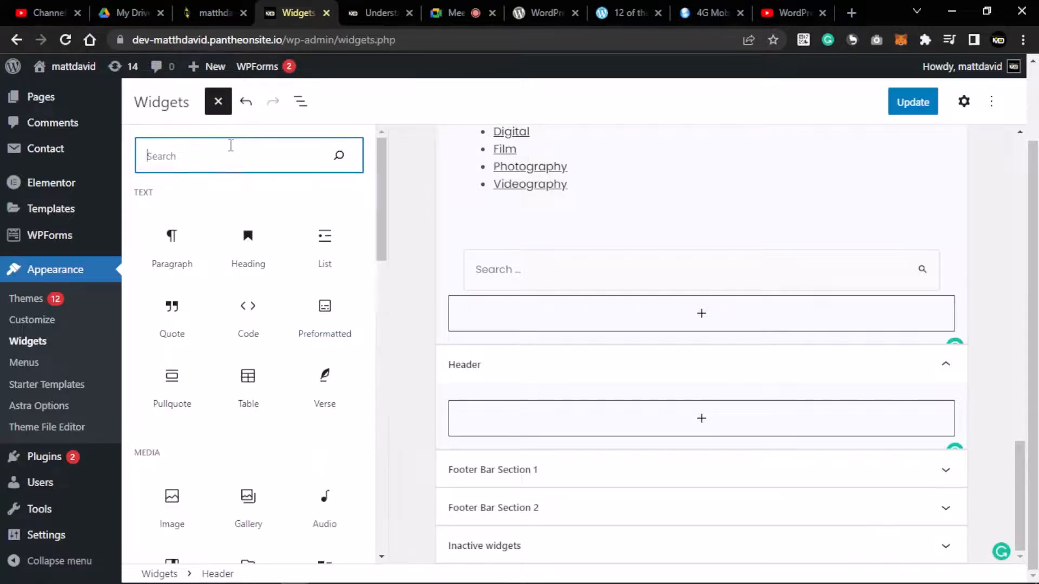
pyautogui.write('se')
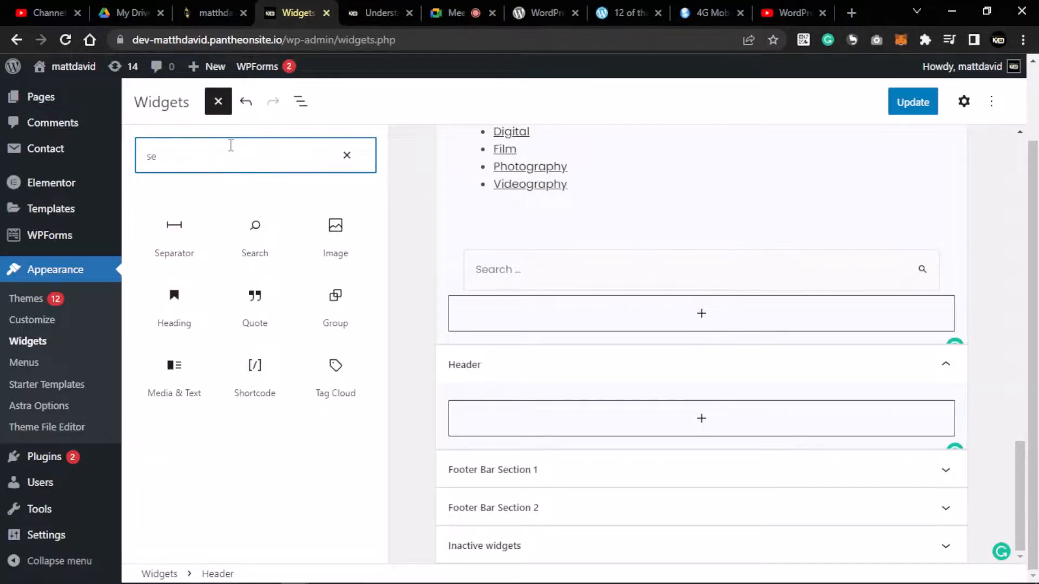
pyautogui.click(255, 223)
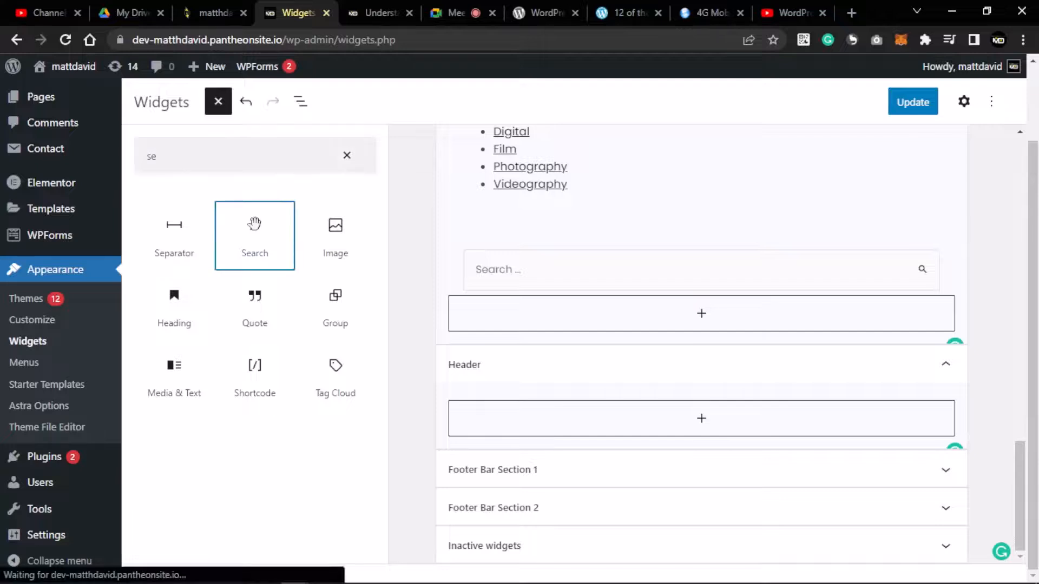
pyautogui.moveTo(254, 223); pyautogui.dragTo(572, 456)
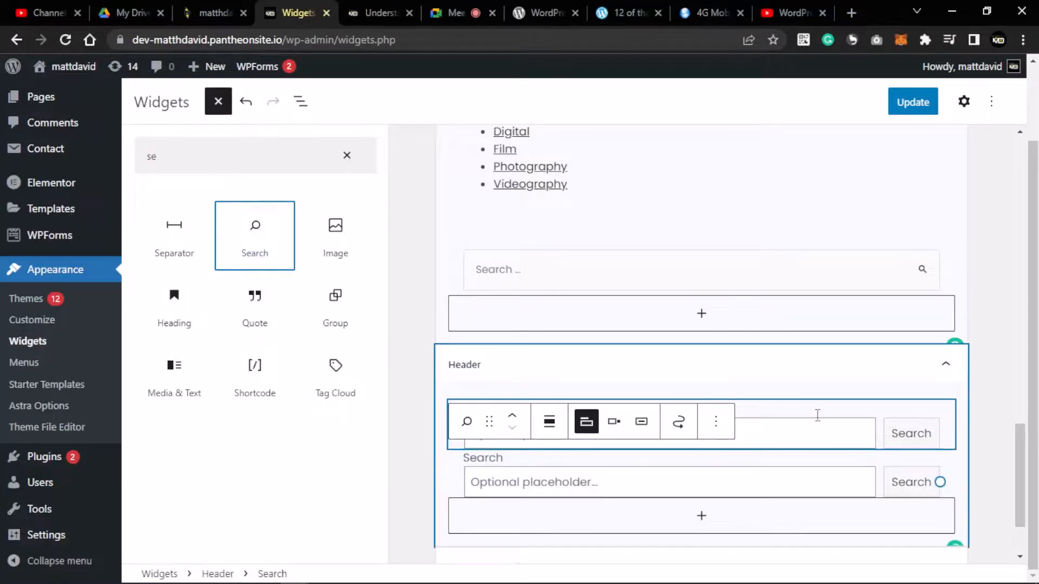
# Remove the upper of the two Search blocks from the Header widget area
pyautogui.click(818, 417)
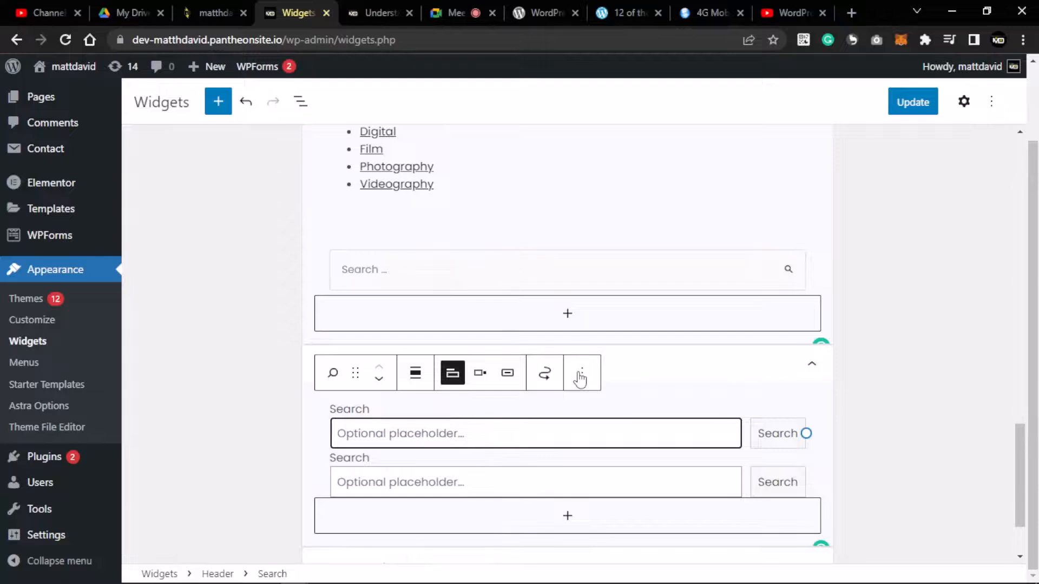
pyautogui.click(581, 375)
pyautogui.click(609, 326)
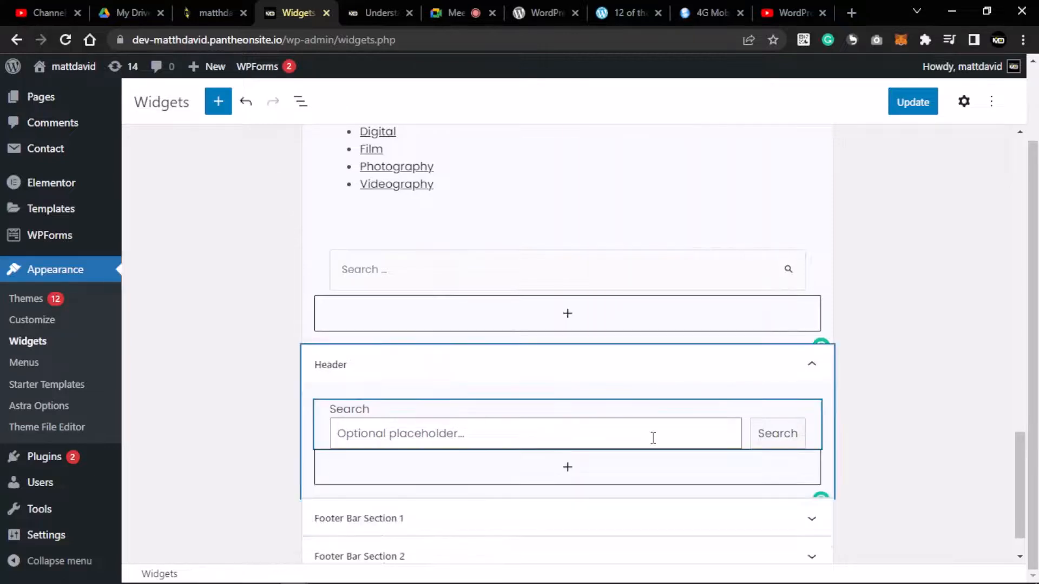
# Show the block settings of the Header's Search block and set its width to 626 px
pyautogui.click(514, 430)
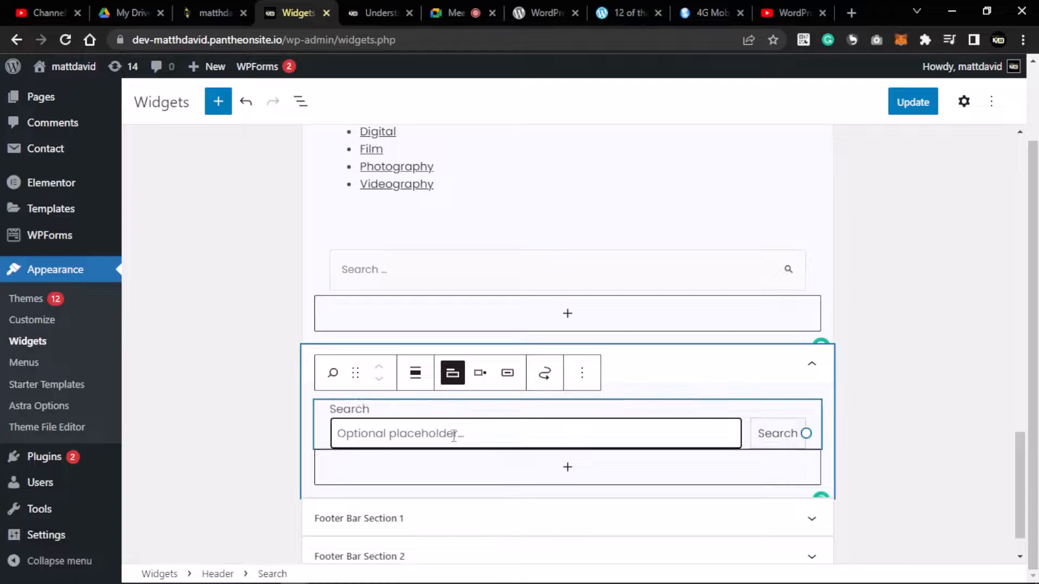
pyautogui.click(776, 413)
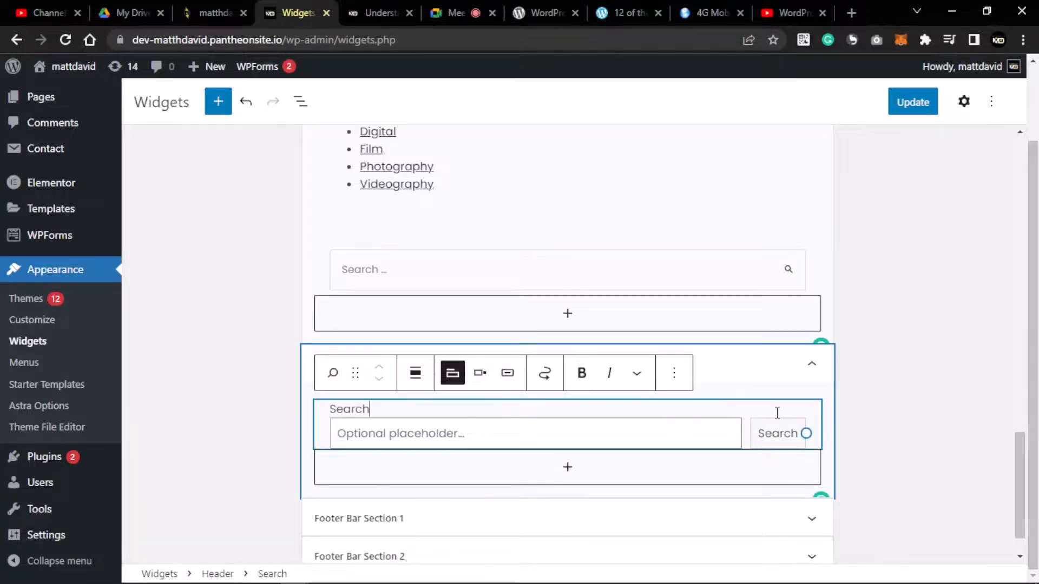
pyautogui.click(964, 101)
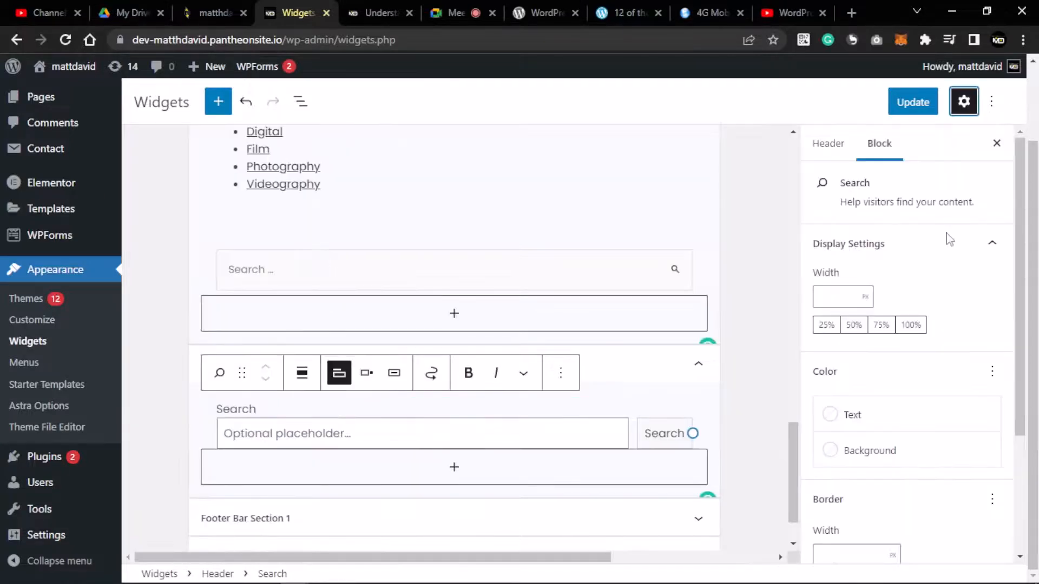
pyautogui.click(681, 412)
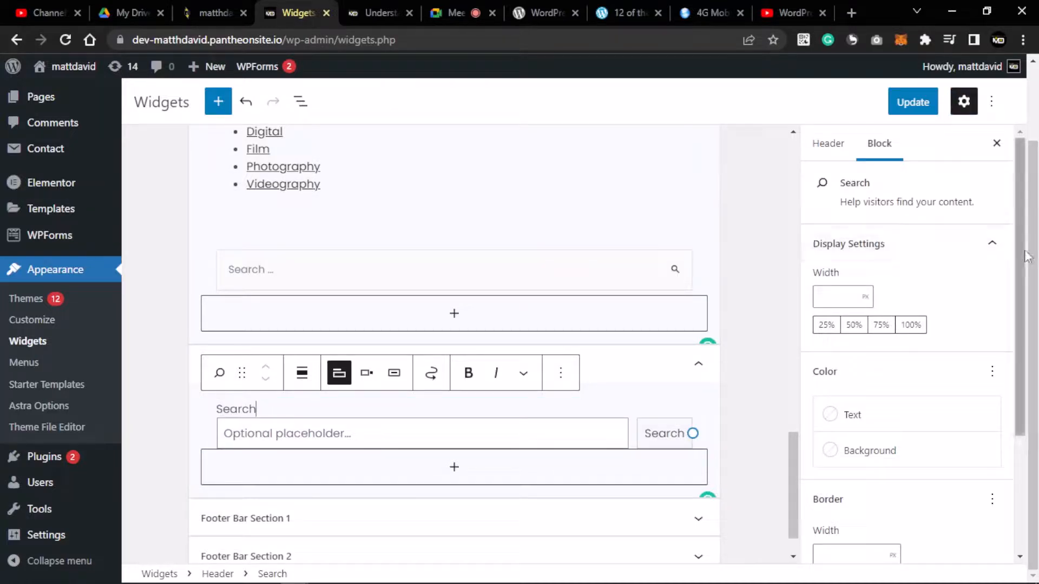
pyautogui.moveTo(1026, 255); pyautogui.dragTo(1026, 219)
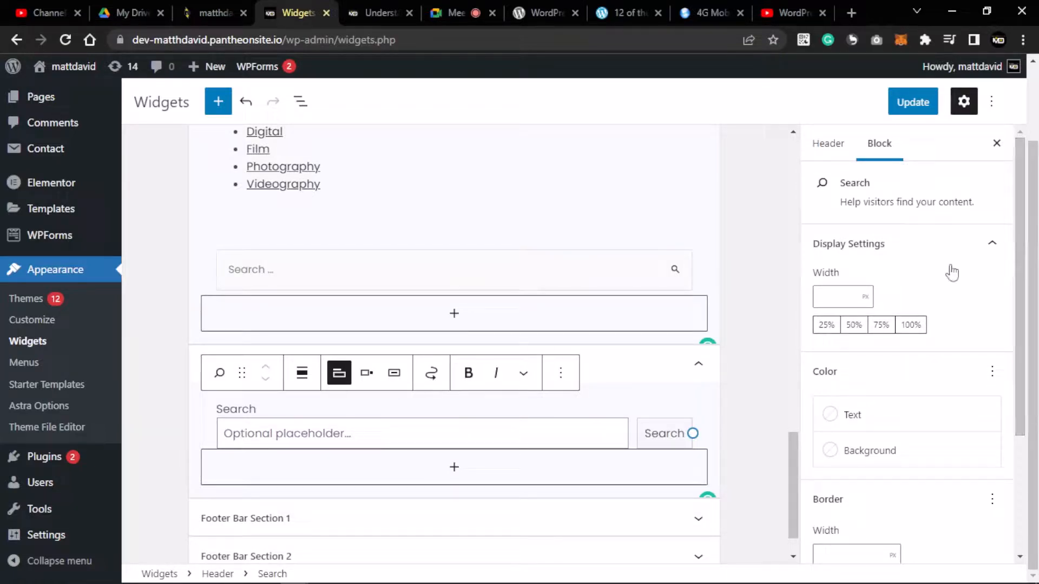
pyautogui.click(693, 433)
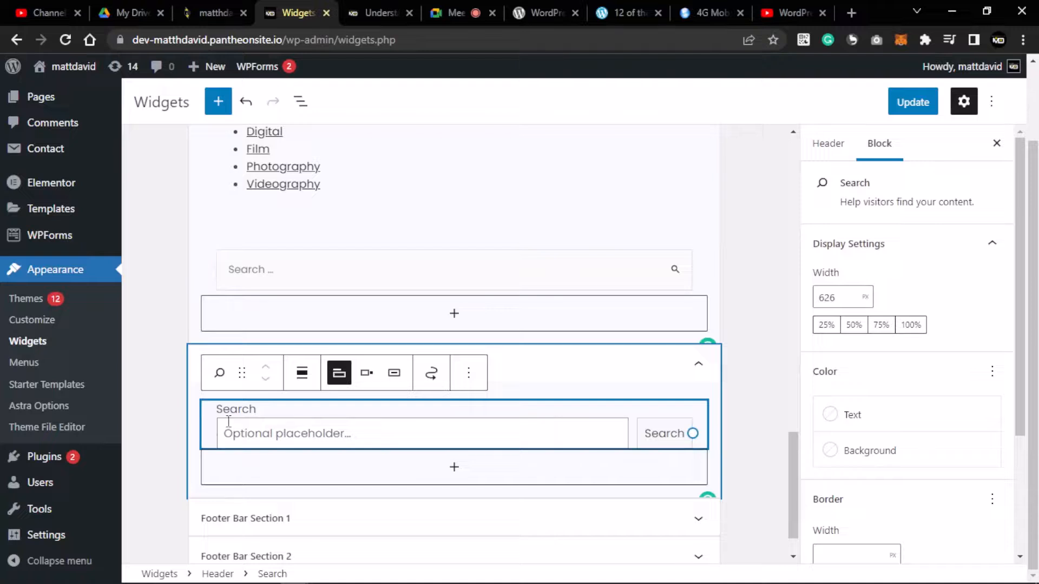
# Review the Header Search block's color and border settings and its transform options, then return to the start of the Main Sidebar
pyautogui.click(377, 438)
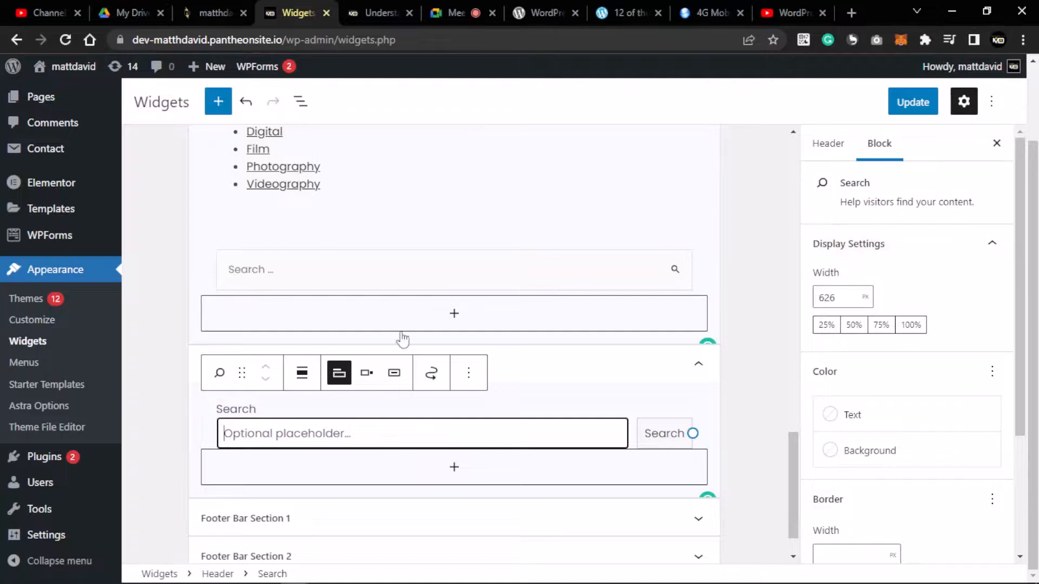
pyautogui.scroll(-3, 868, 422)
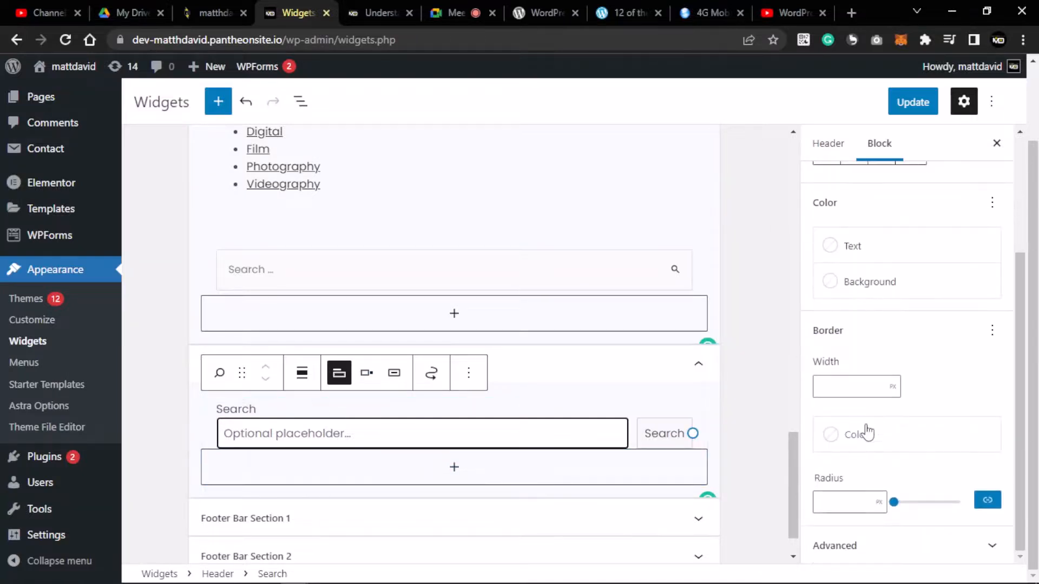
pyautogui.scroll(5, 865, 430)
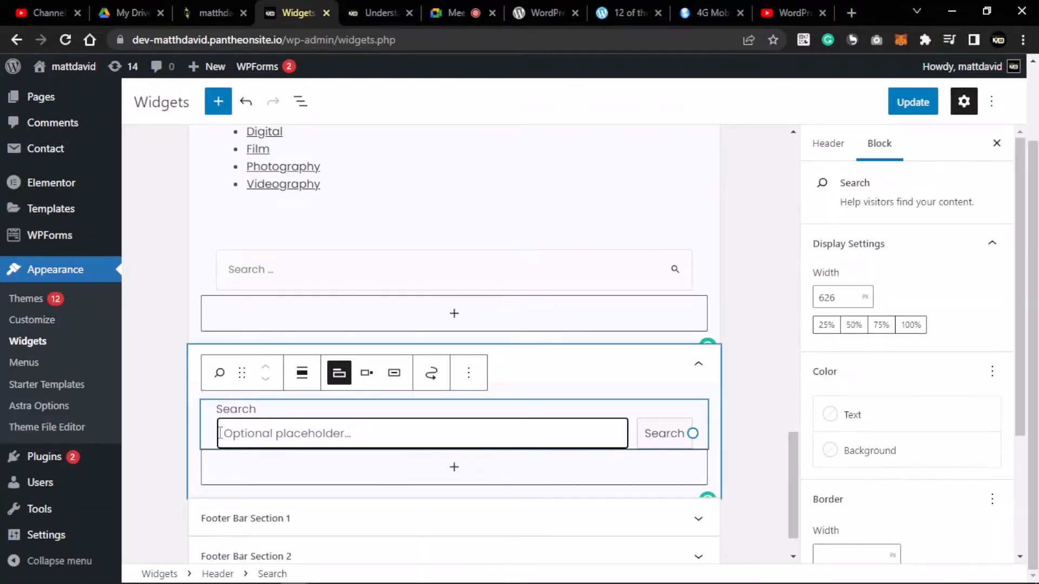
pyautogui.click(219, 372)
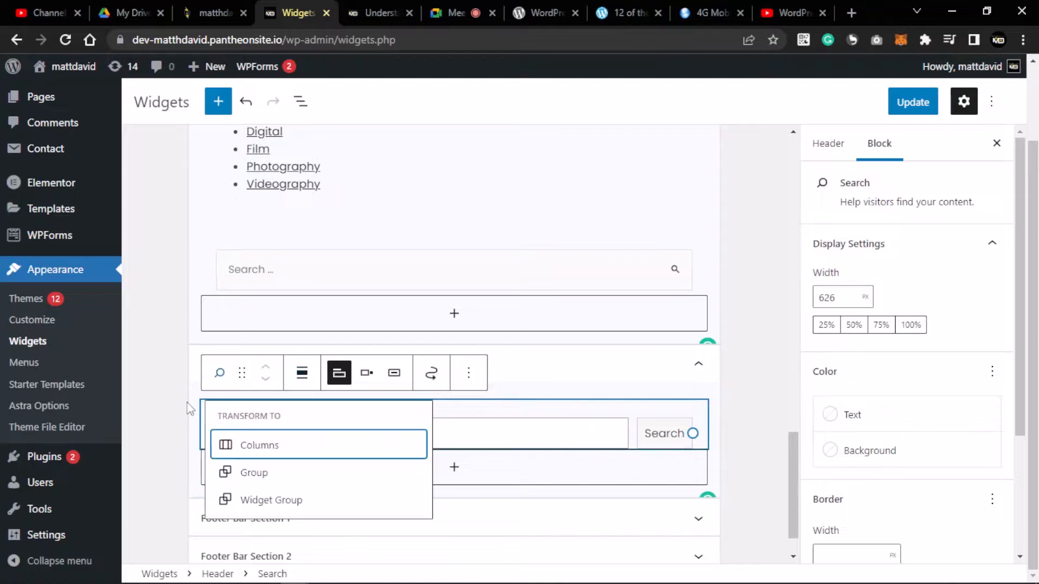
pyautogui.click(227, 372)
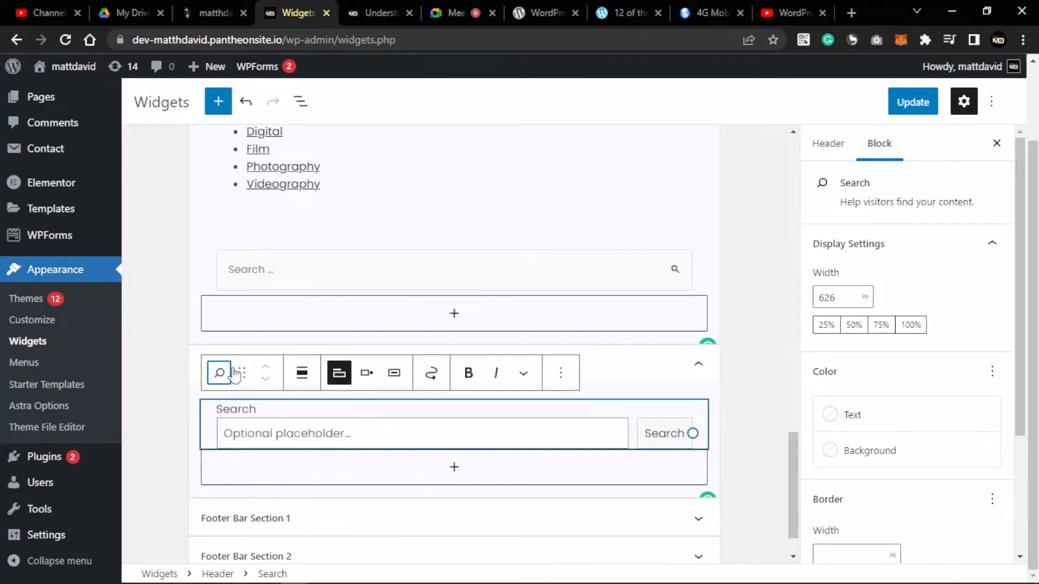
pyautogui.click(233, 374)
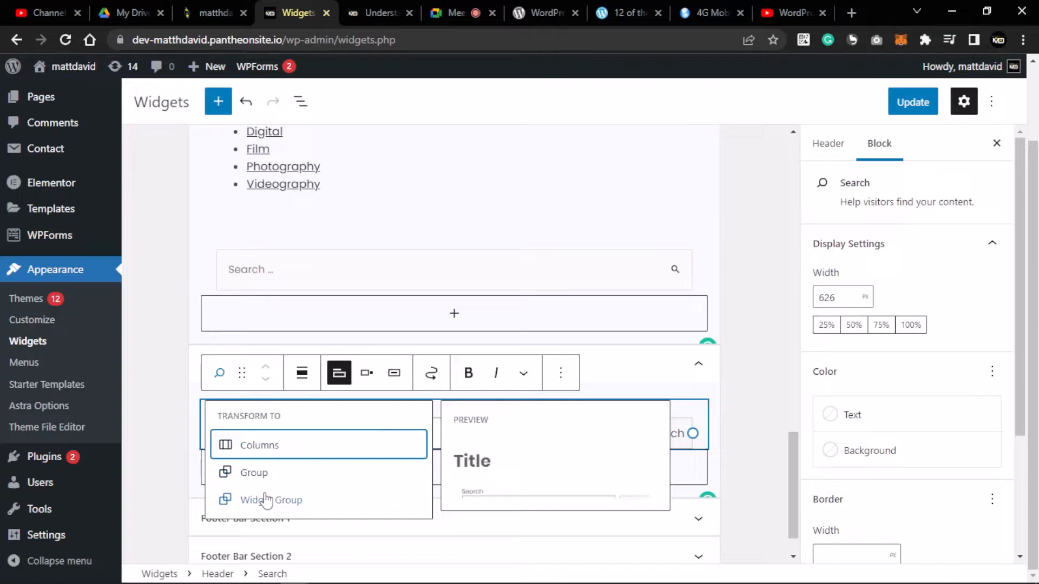
pyautogui.click(722, 406)
pyautogui.scroll(15, 572, 364)
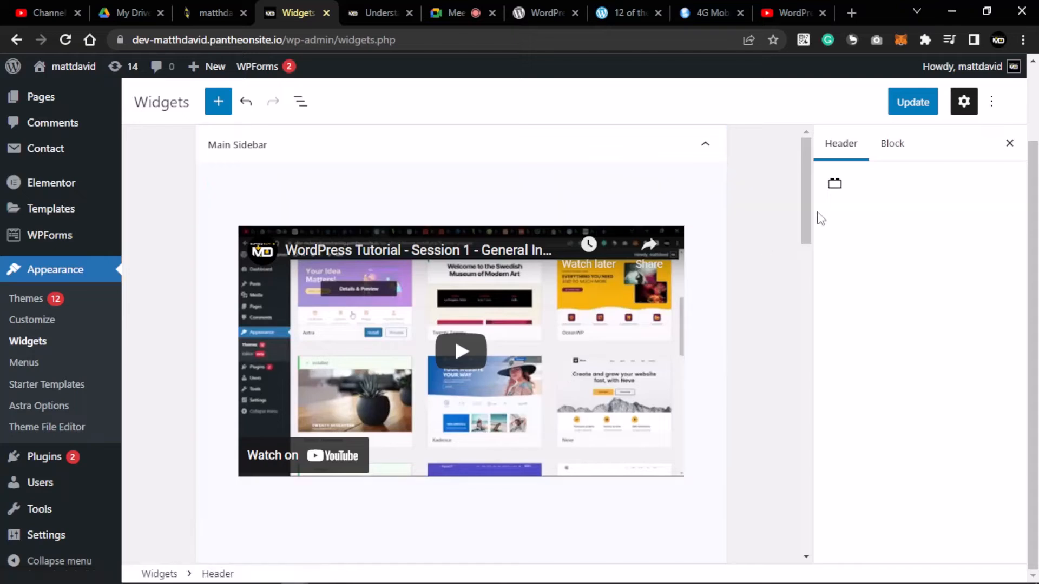
# Collapse the Main Sidebar widget area, leave the Header area expanded, and clear the widget area selection
pyautogui.moveTo(806, 237)
pyautogui.mouseDown()
pyautogui.moveTo(810, 294)
pyautogui.moveTo(809, 238)
pyautogui.mouseUp()
pyautogui.scroll(-2, 758, 225)
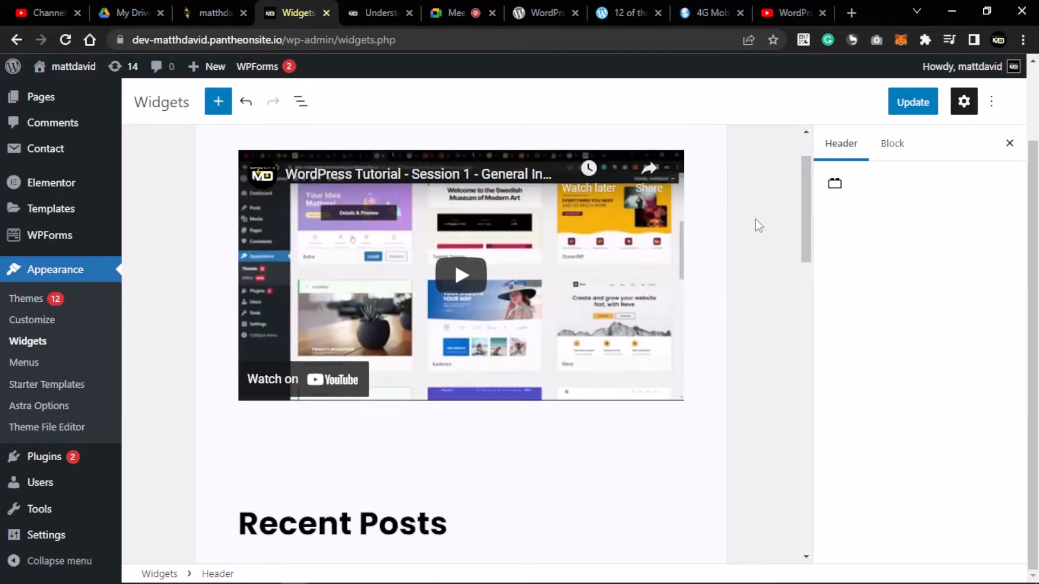
pyautogui.moveTo(805, 231); pyautogui.dragTo(804, 520)
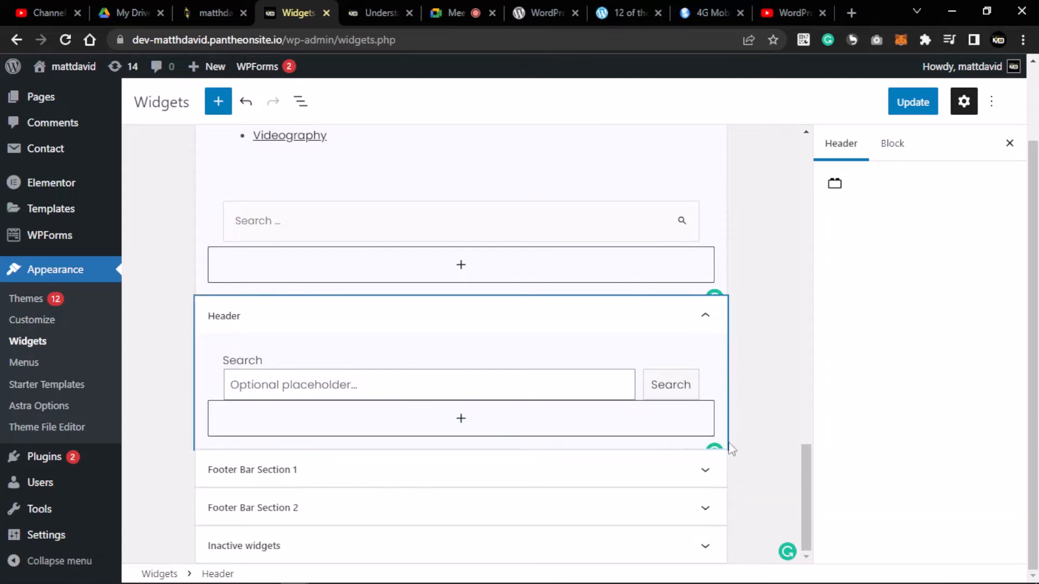
pyautogui.moveTo(799, 469); pyautogui.dragTo(804, 153)
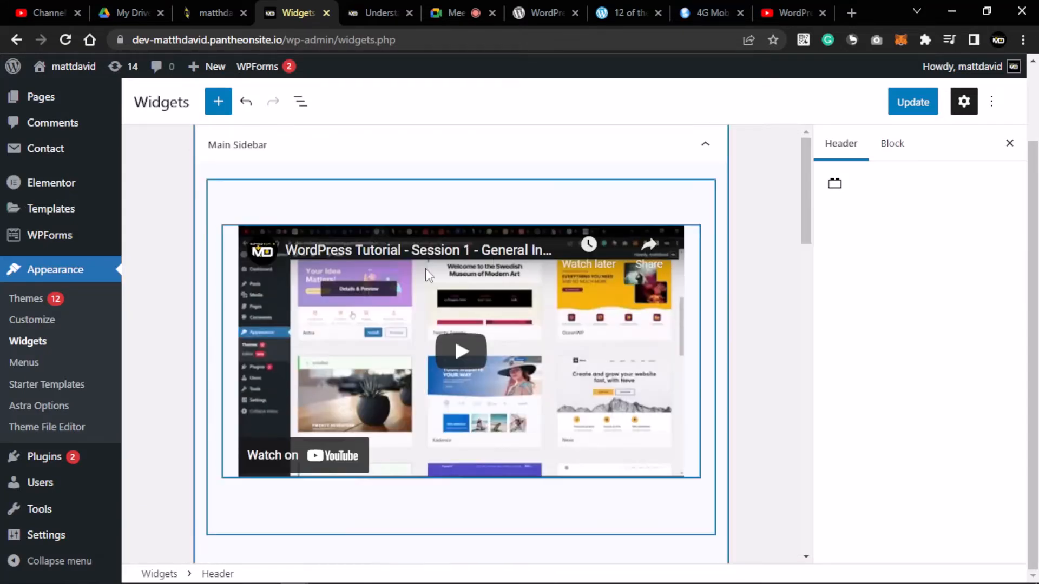
pyautogui.click(703, 144)
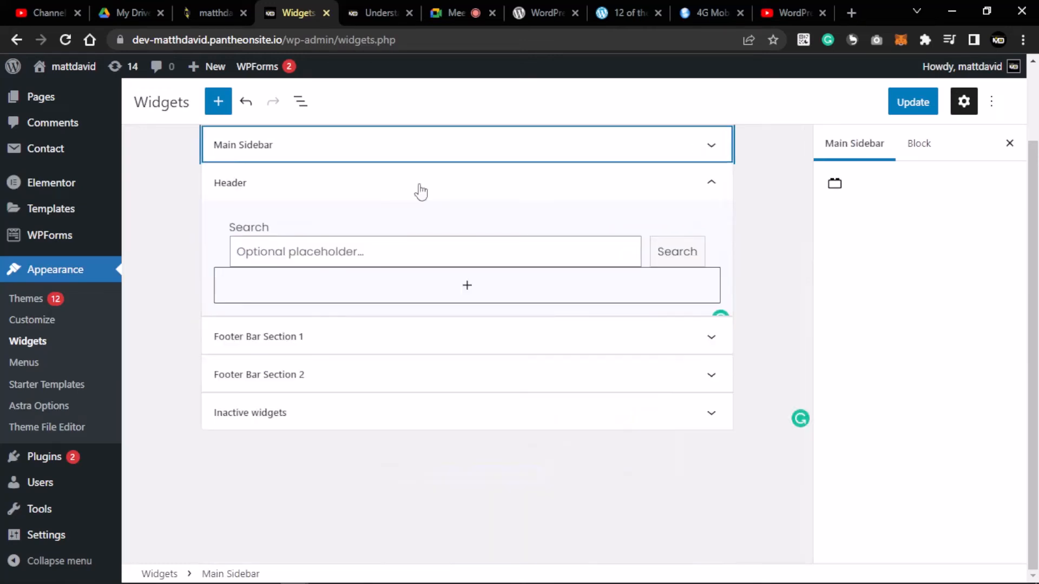
pyautogui.click(787, 172)
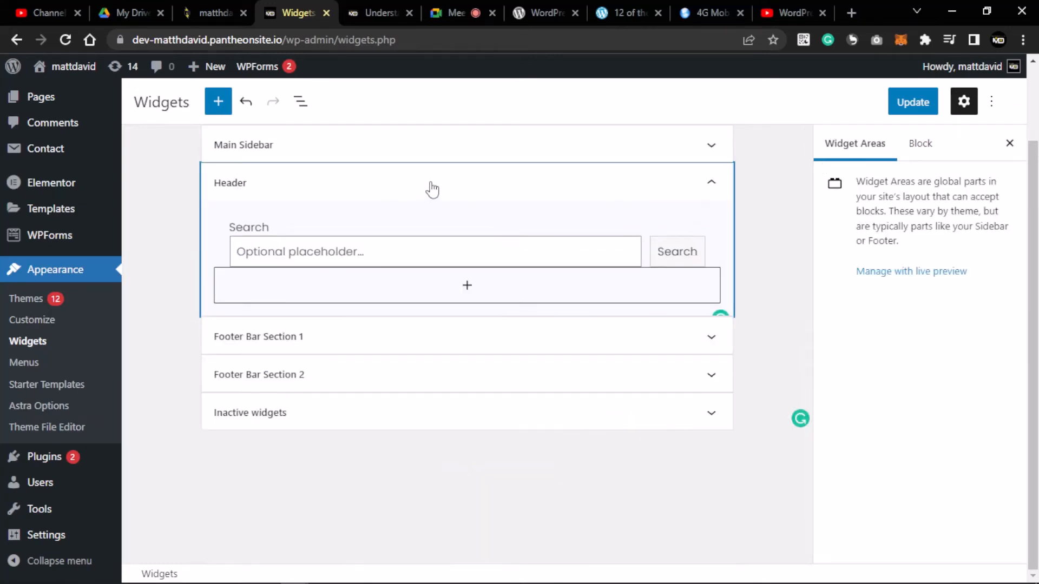
pyautogui.click(789, 172)
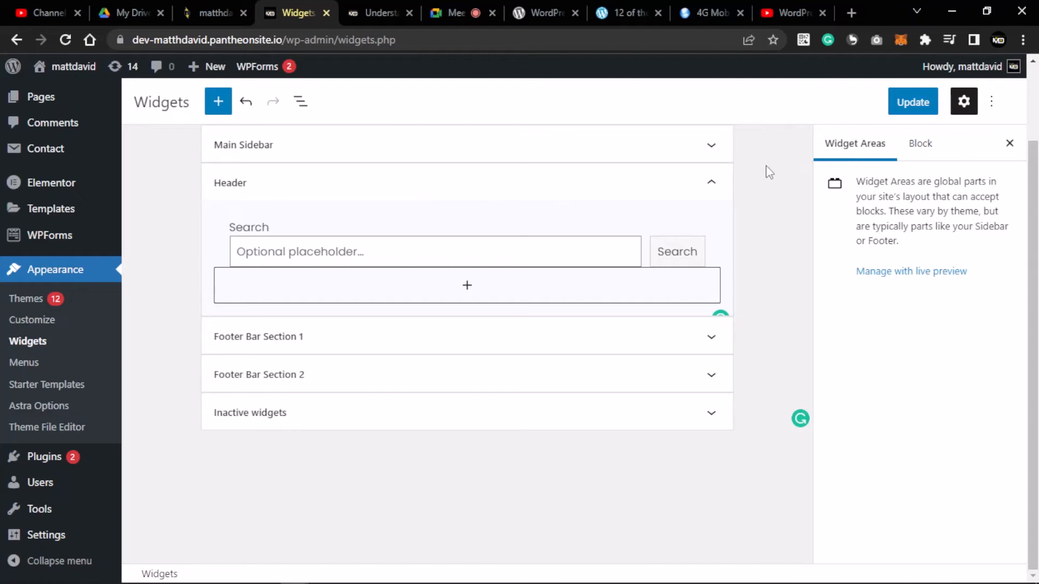